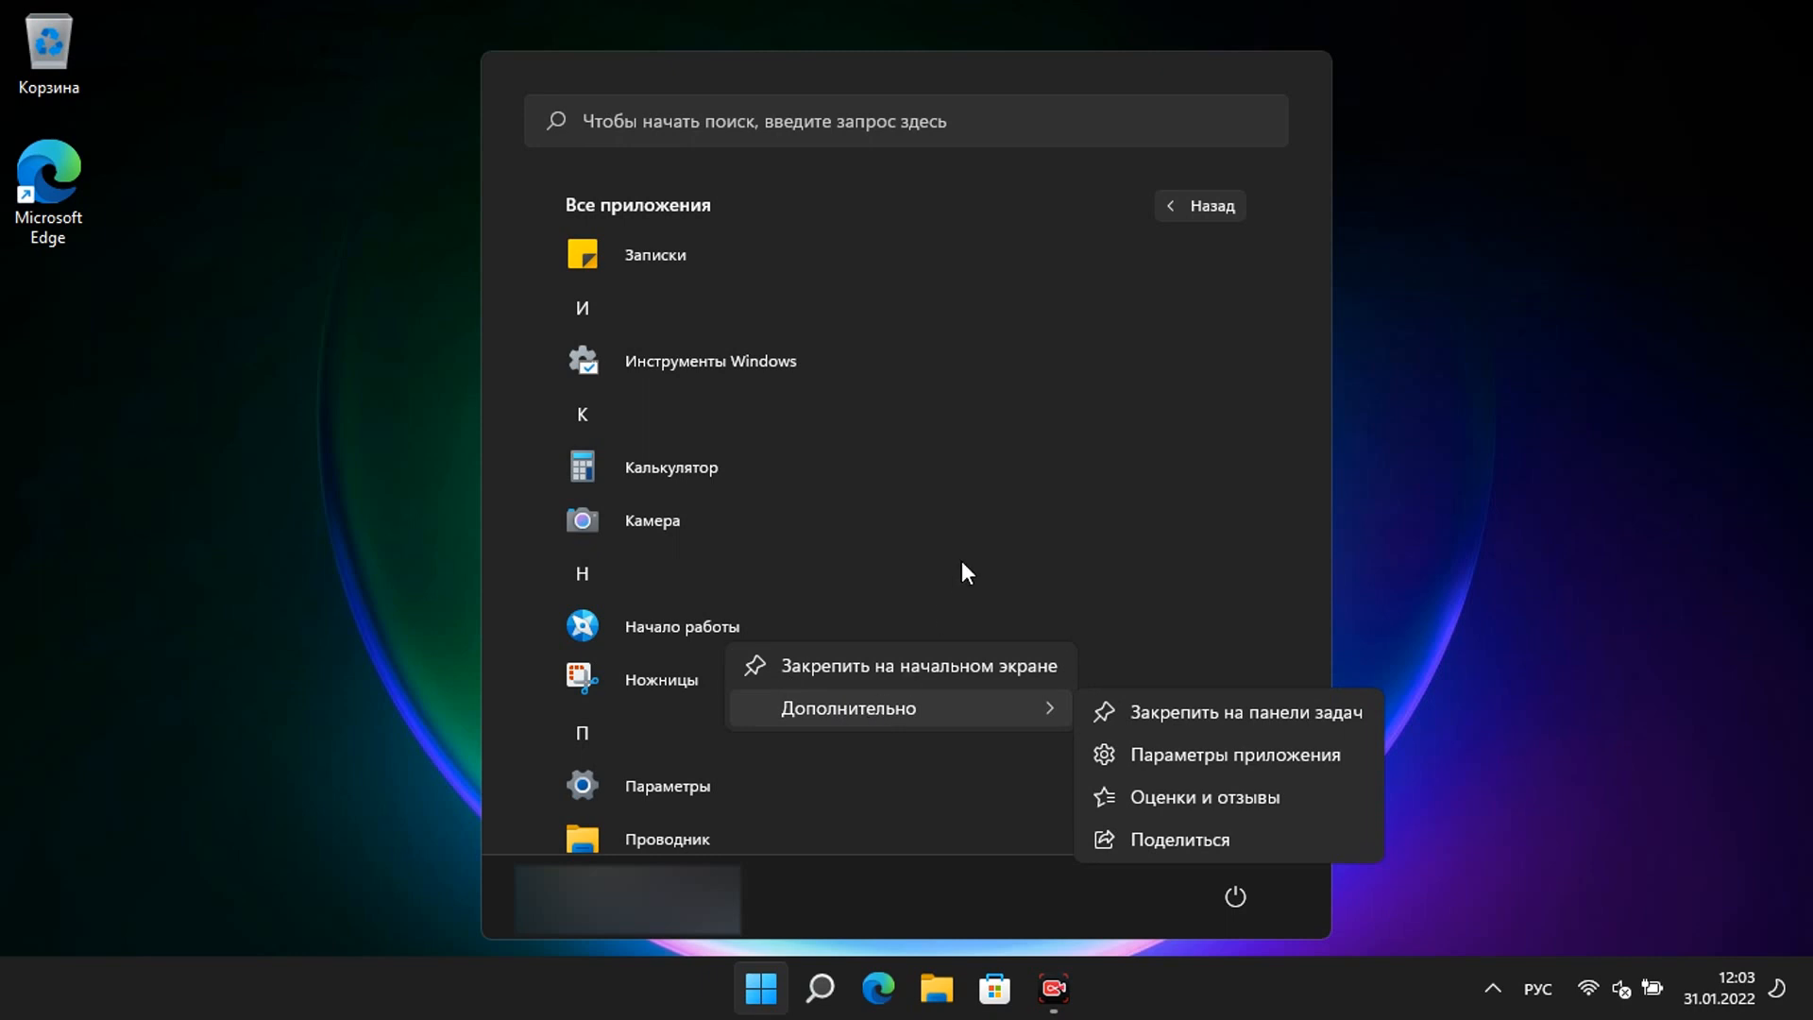
Step: Look through the full list of installed apps in the Start menu and open the options for the Website app
left_click(897, 70)
scroll(704, 546, "up", 5)
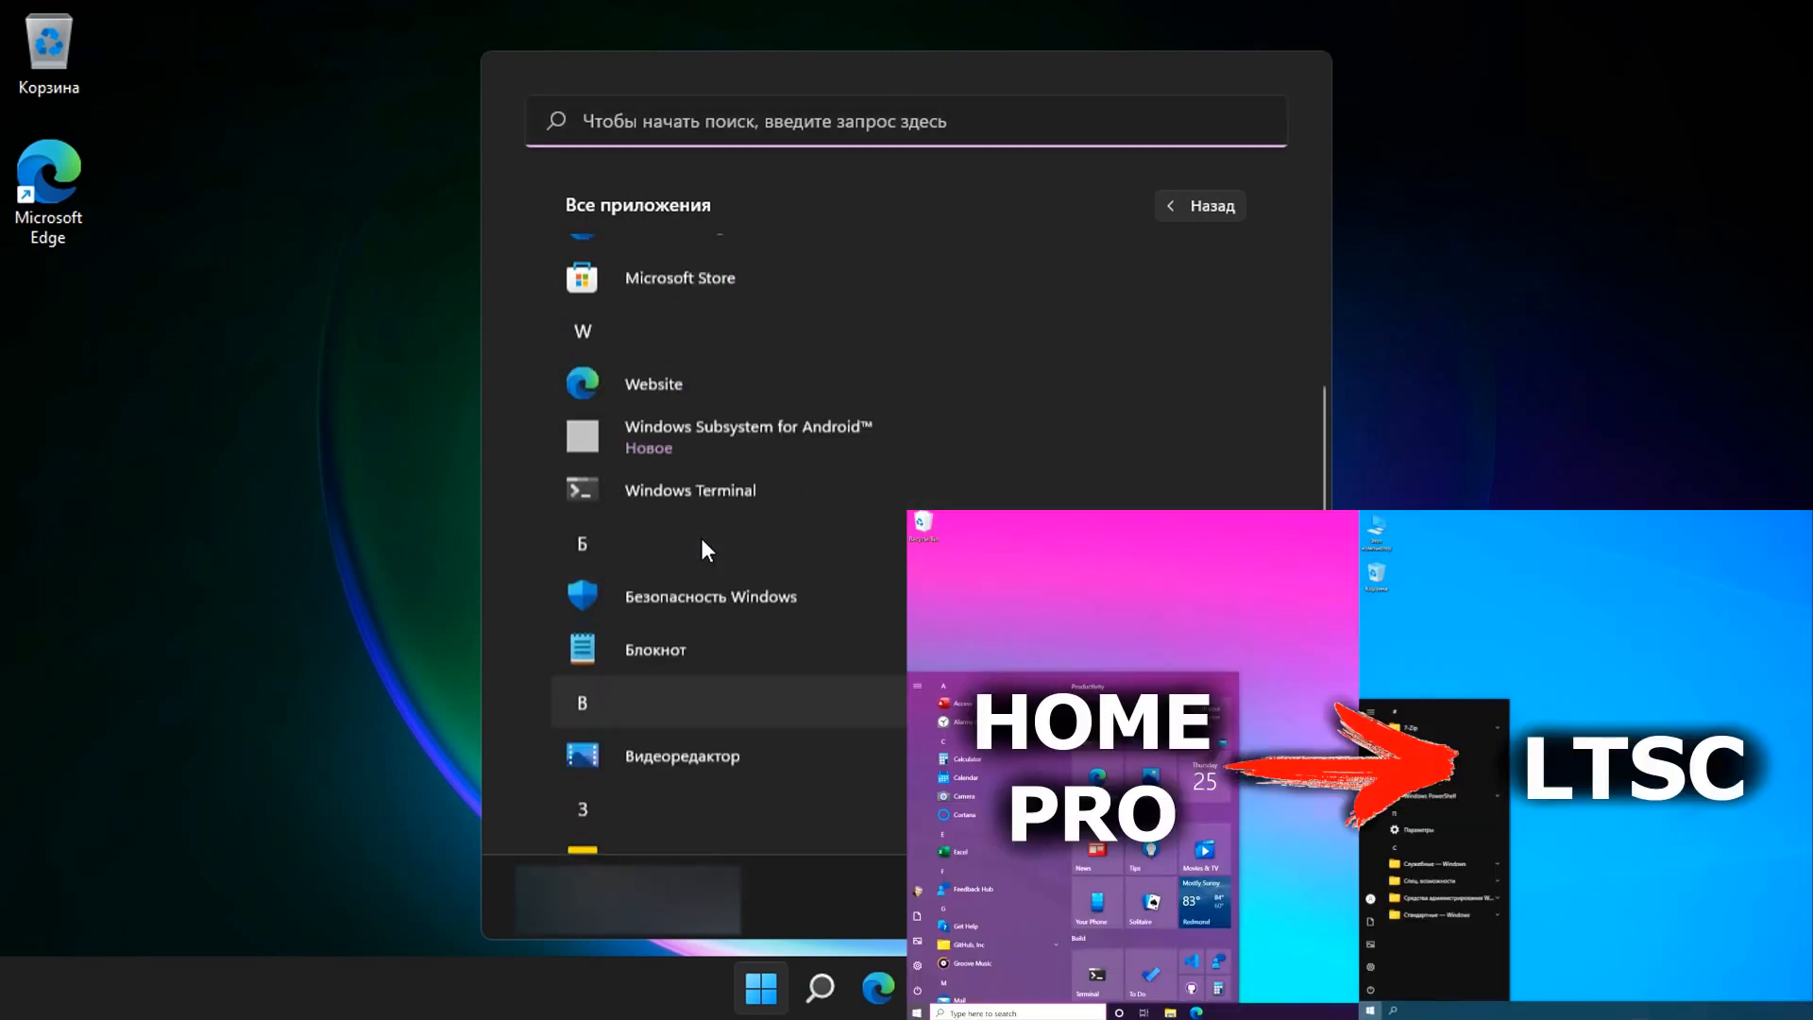
scroll(706, 528, "up", 2)
scroll(803, 537, "up", 2)
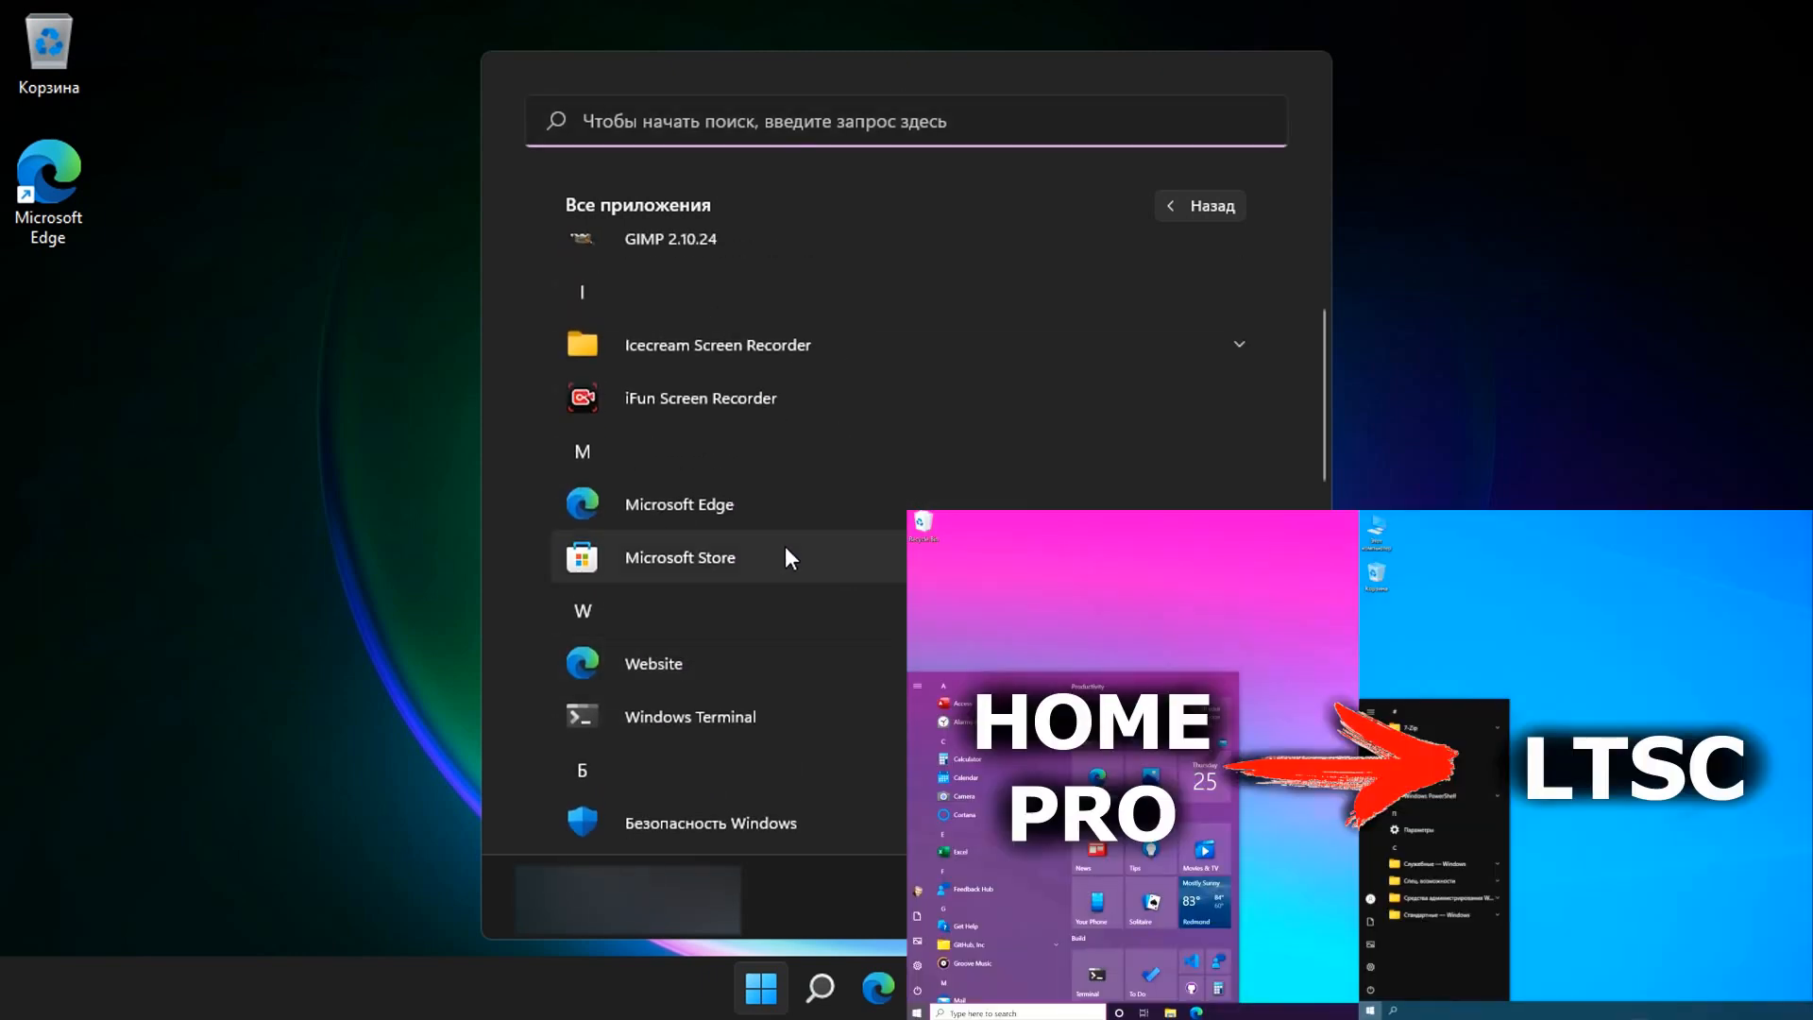
right_click(643, 661)
mouse_move(716, 731)
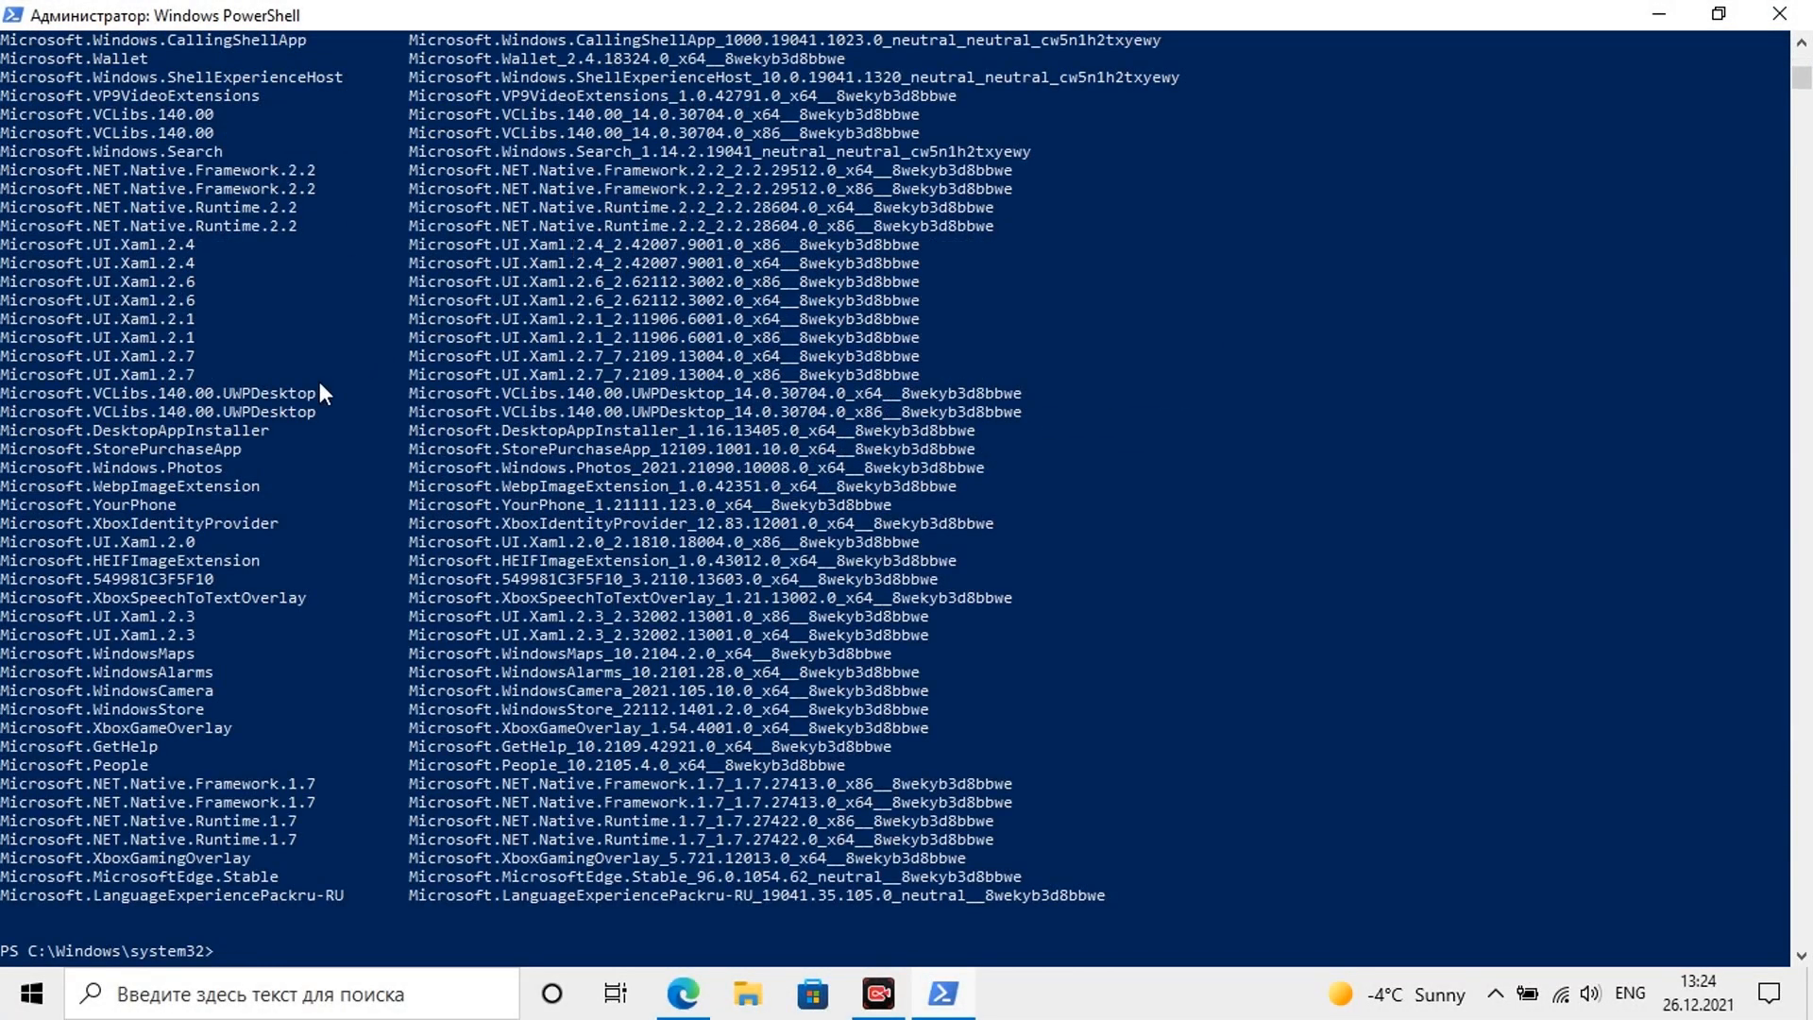
scroll(257, 523, "up", 14)
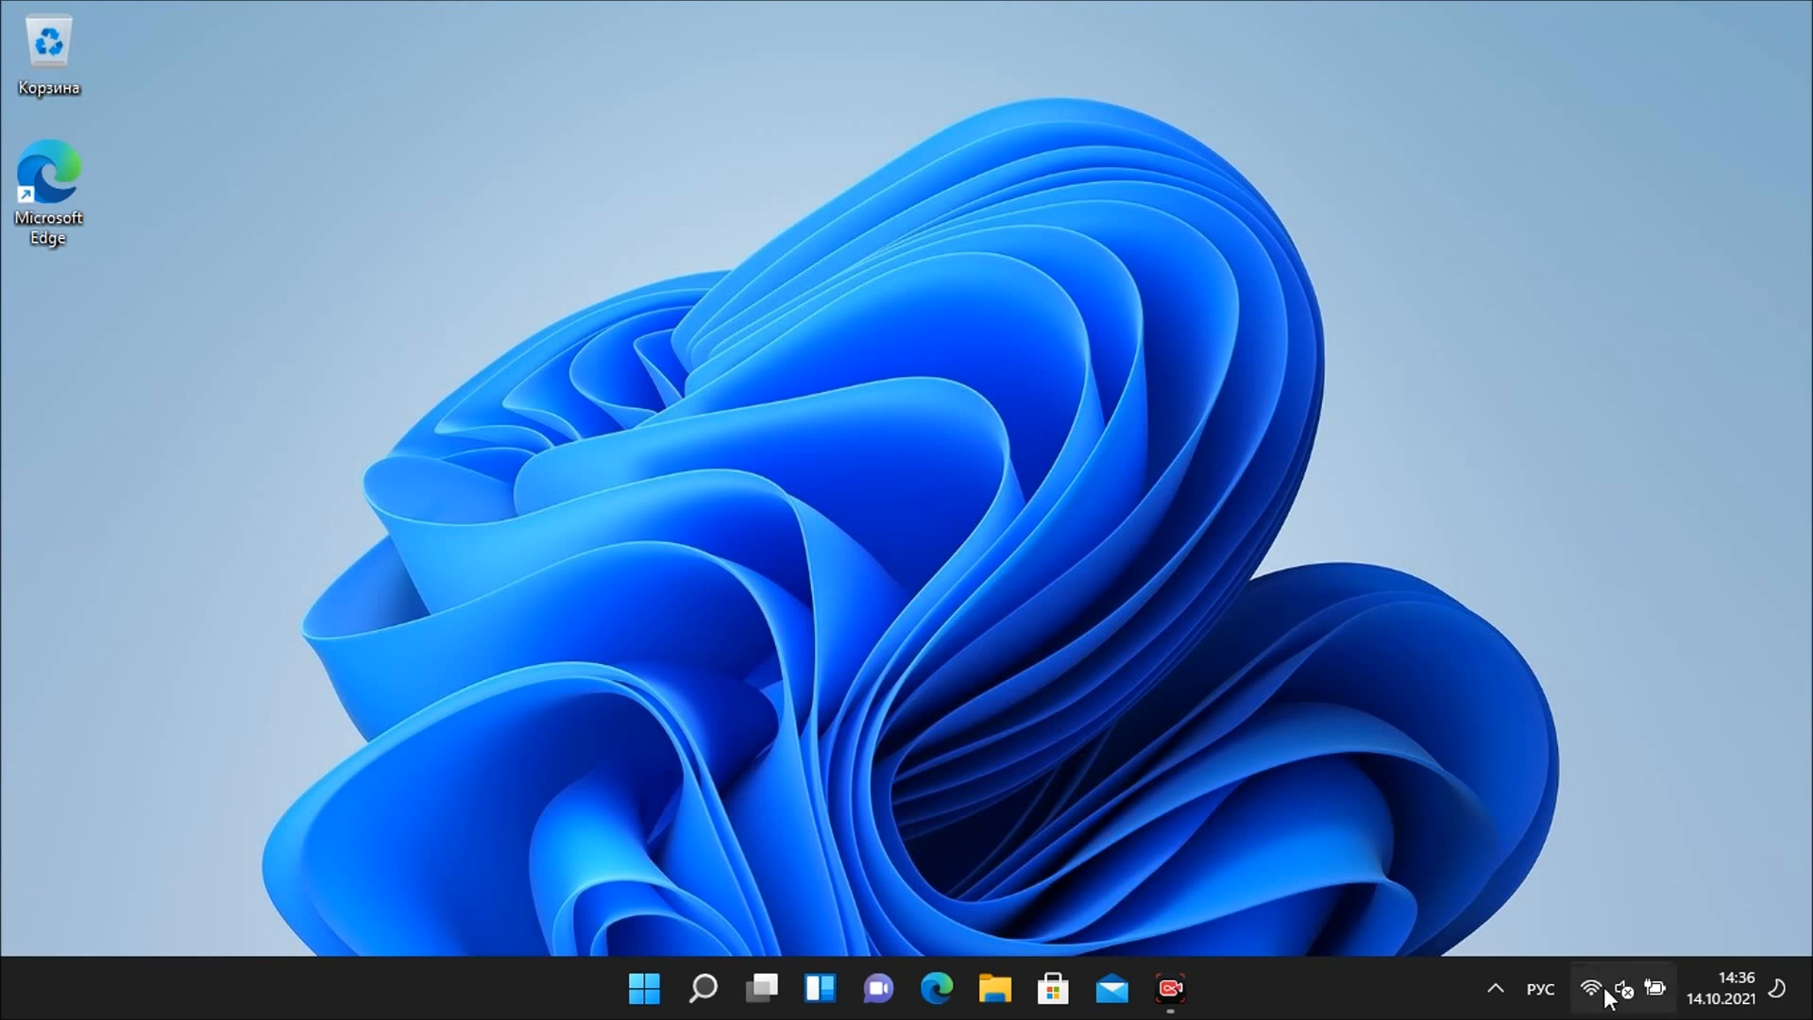
key("super")
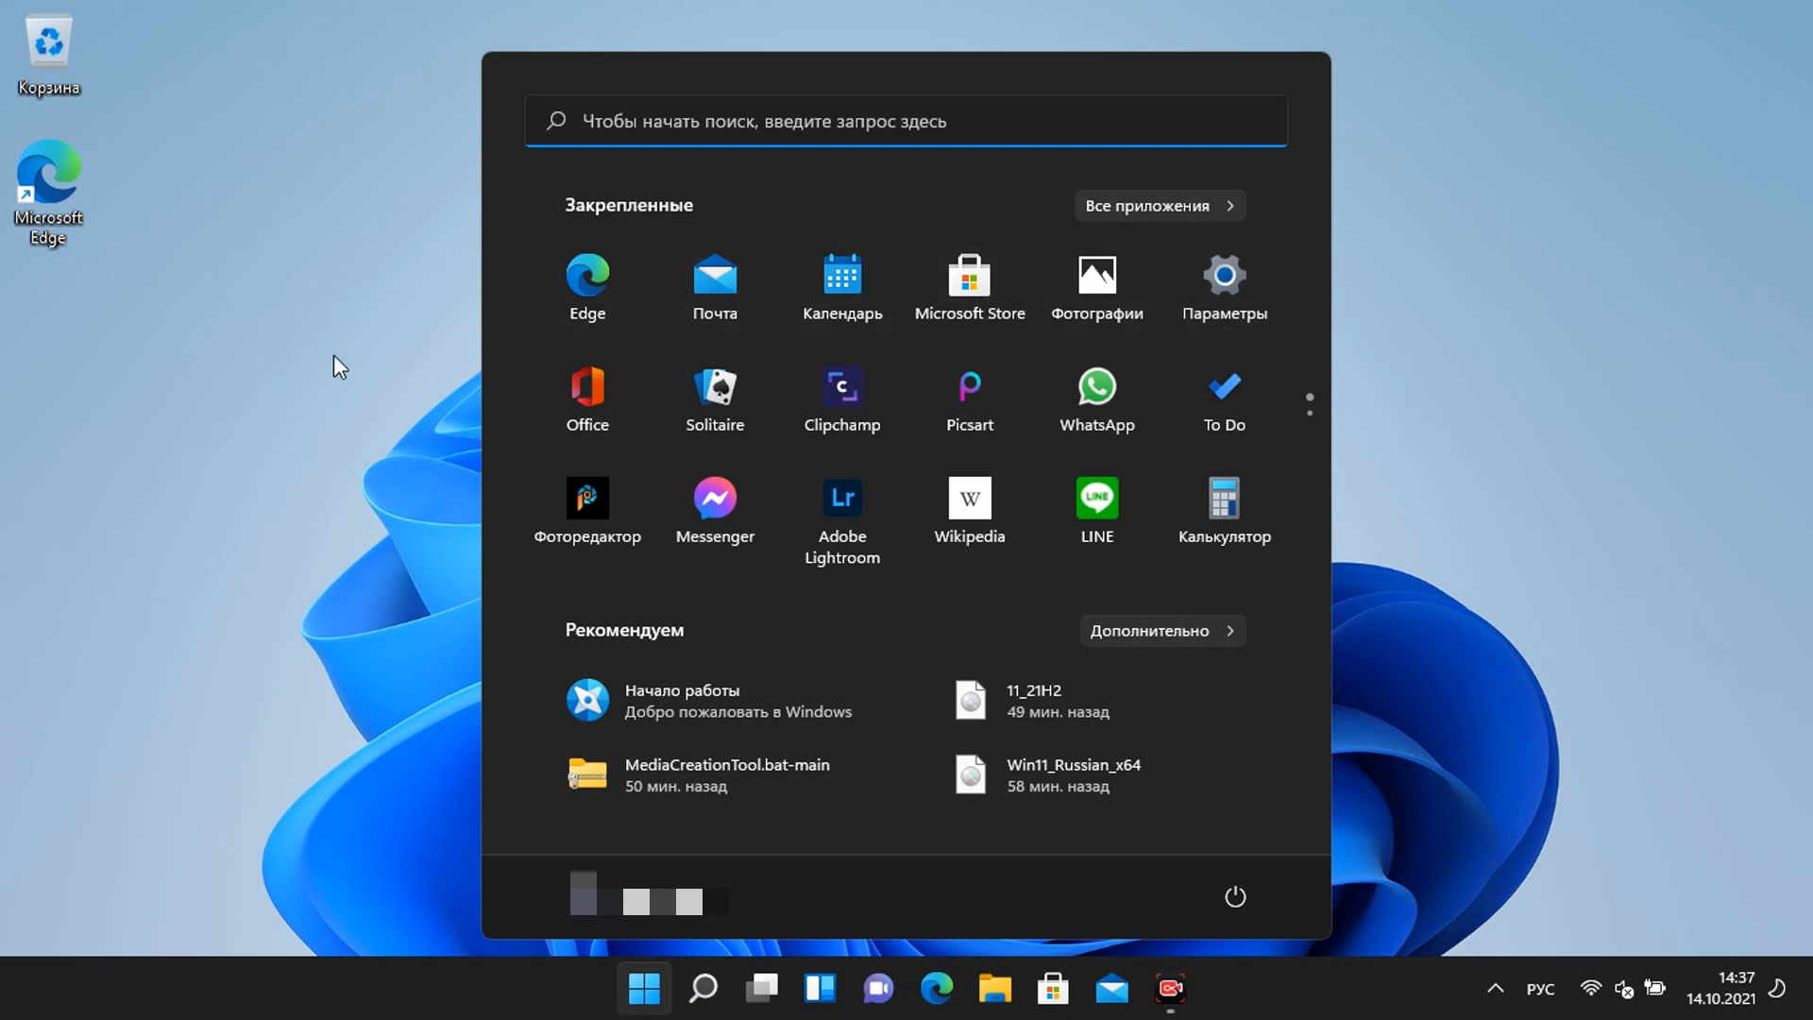
key("super")
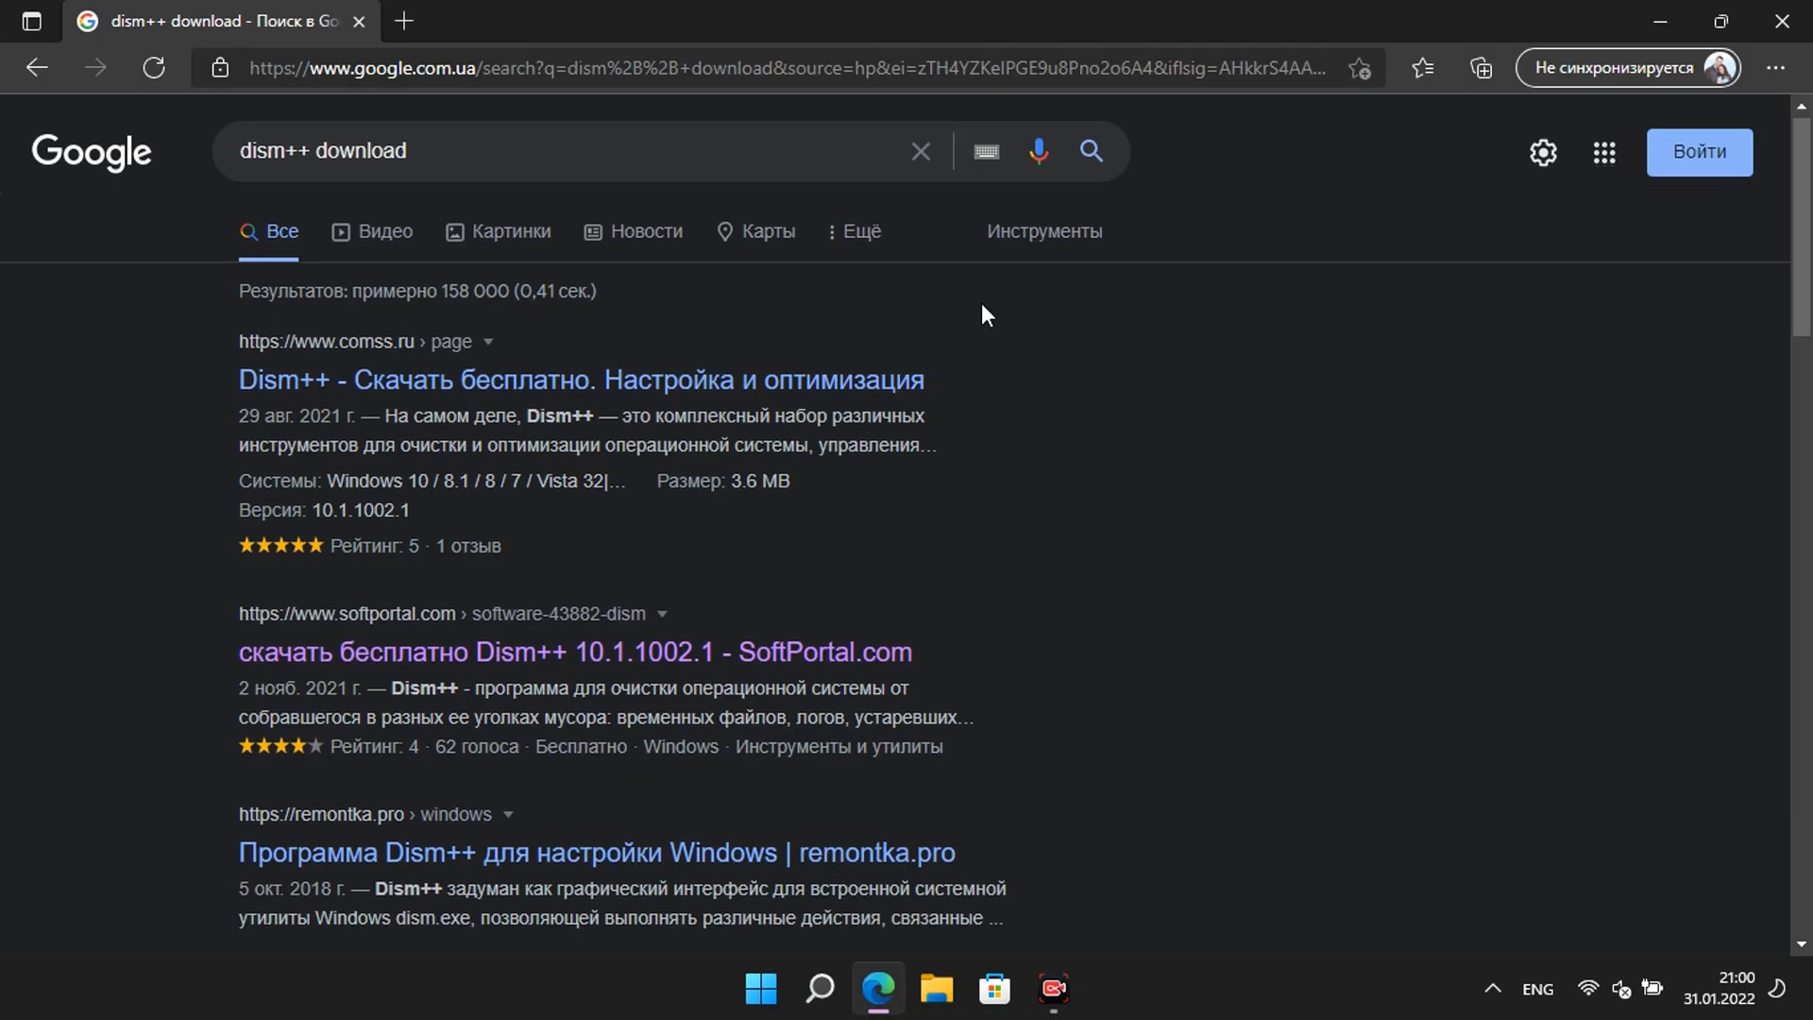
Step: Review the Dism++ download search results, then open the available actions for the downloaded Dism___v10.1.1001.10 archive
scroll(982, 304, "down", 4)
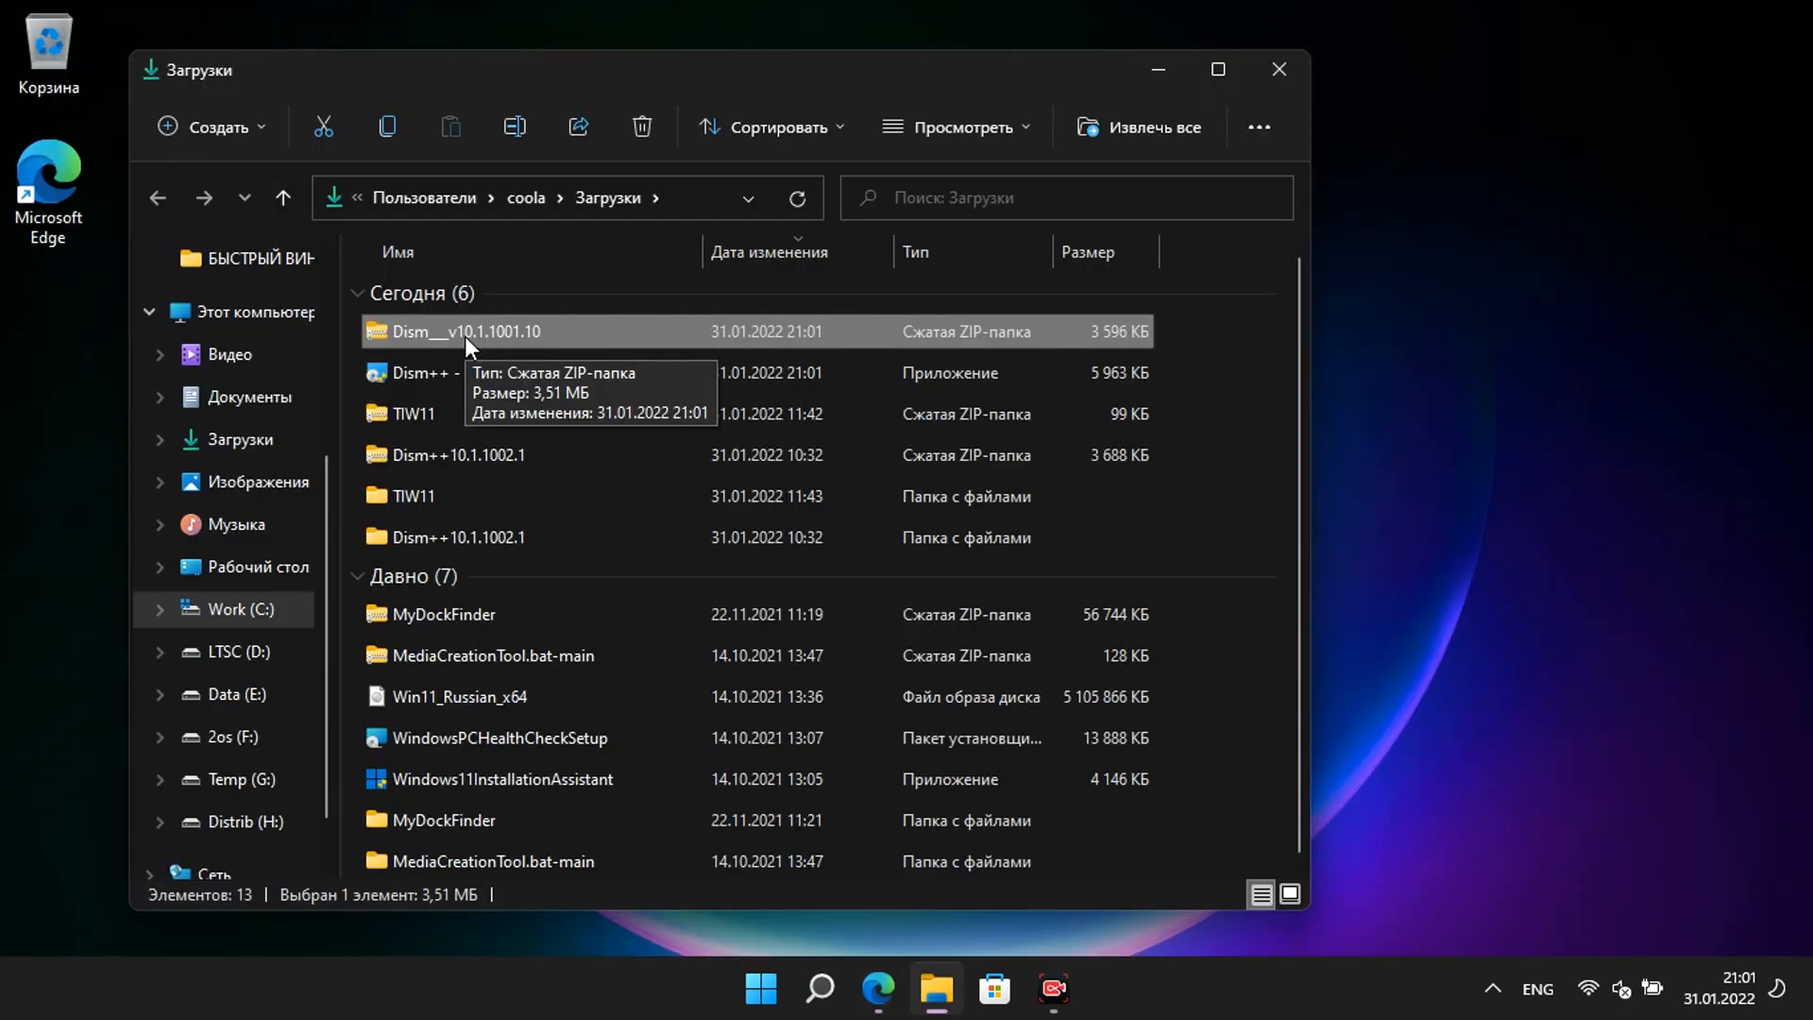
right_click(465, 336)
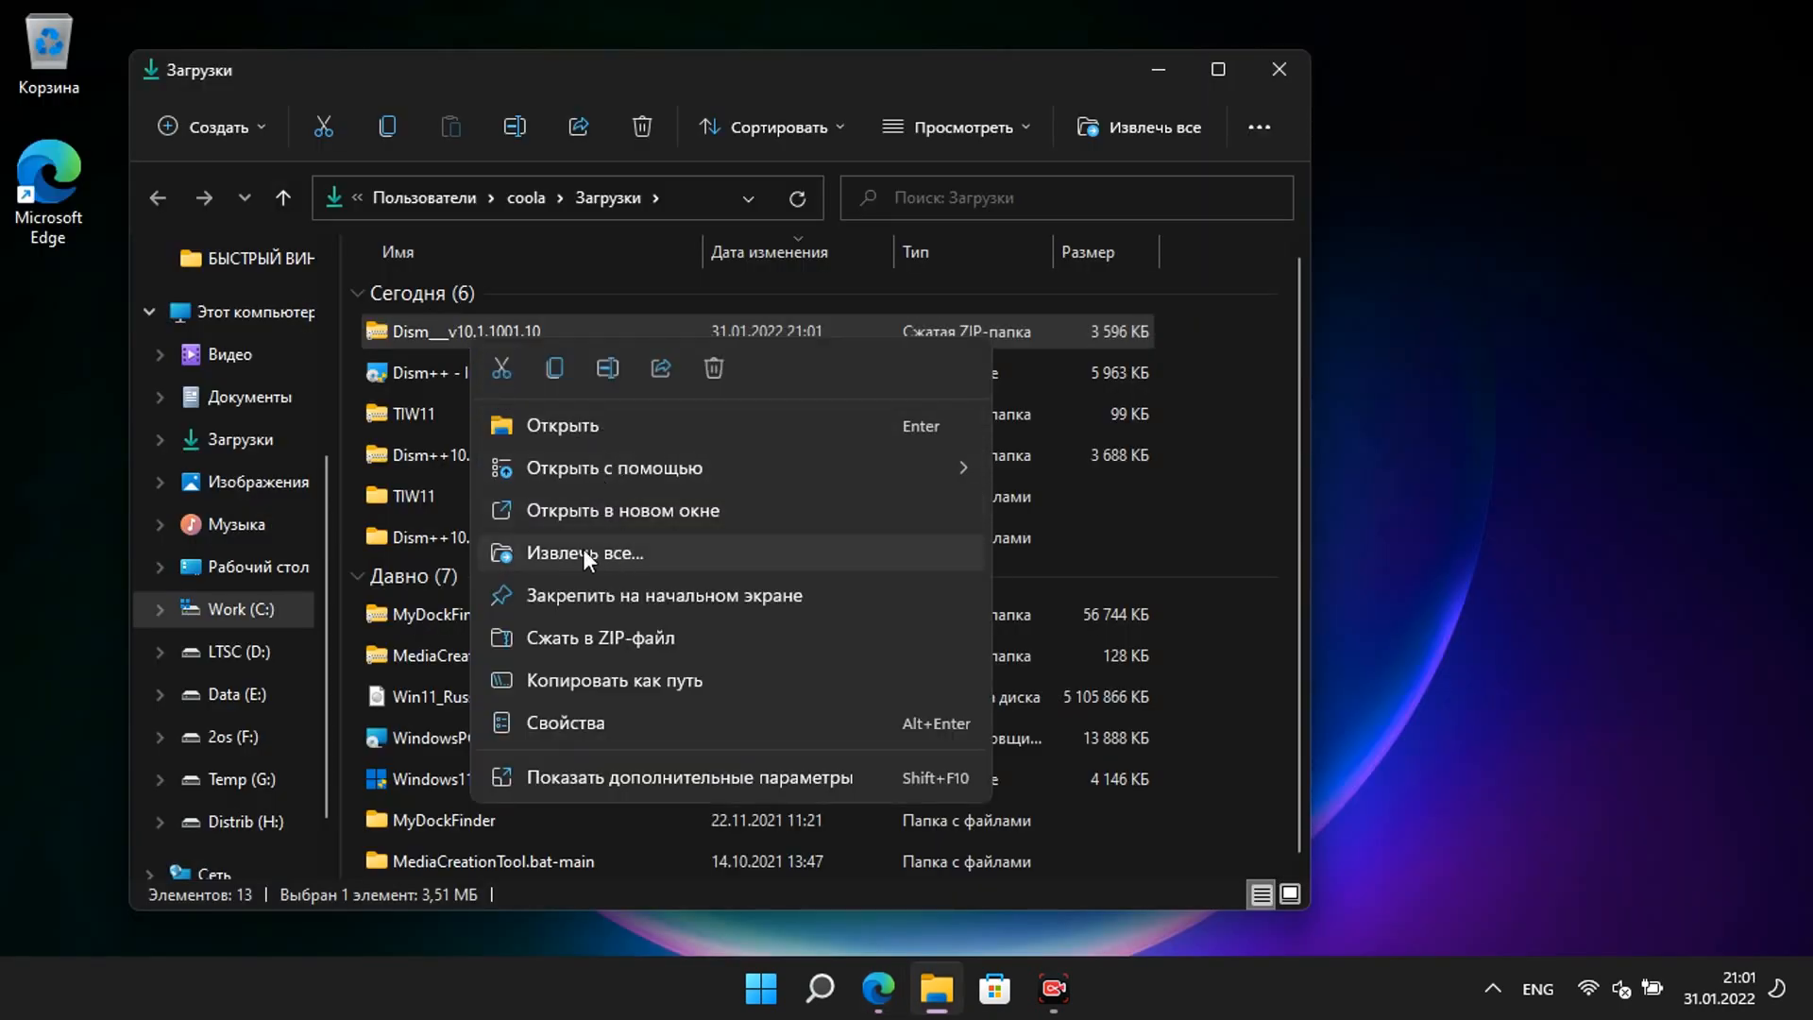
left_click(444, 459)
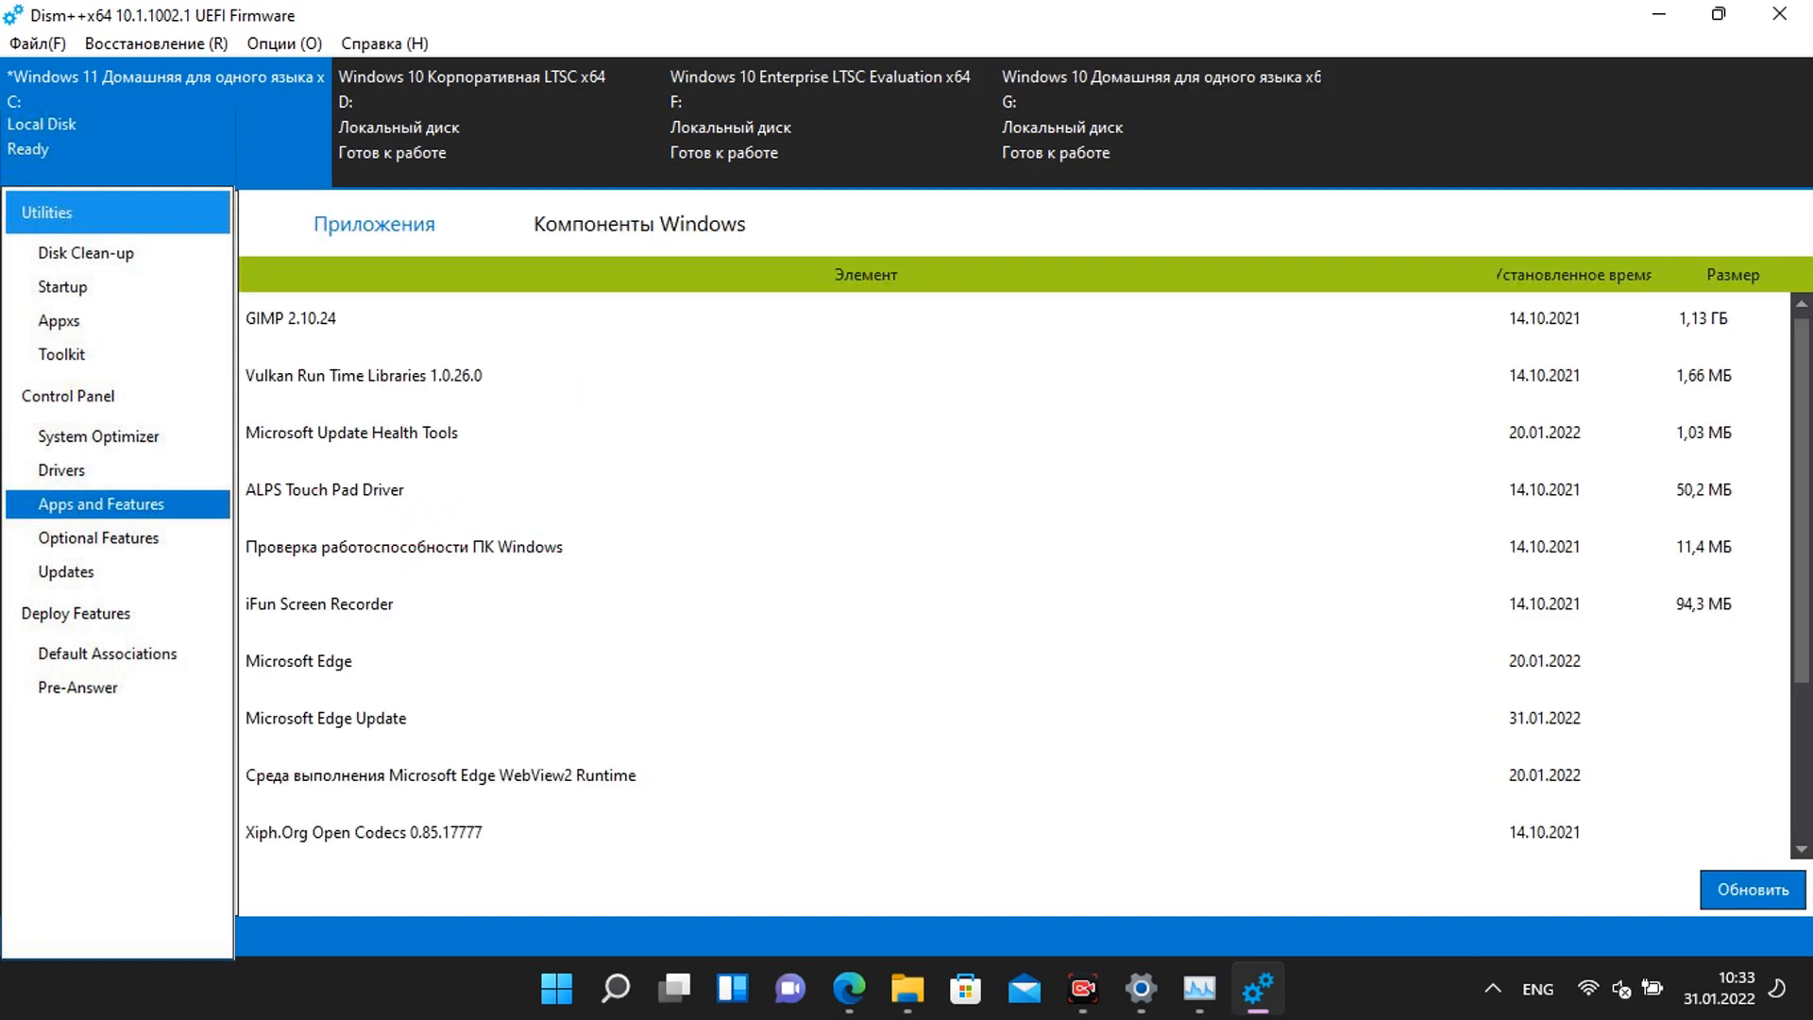
Step: In the installed applications list, select GIMP 2.10.24, Vulkan Run Time Libraries 1.0.26.0, Microsoft Update Health Tools and Microsoft OneDrive in turn
left_click(798, 338)
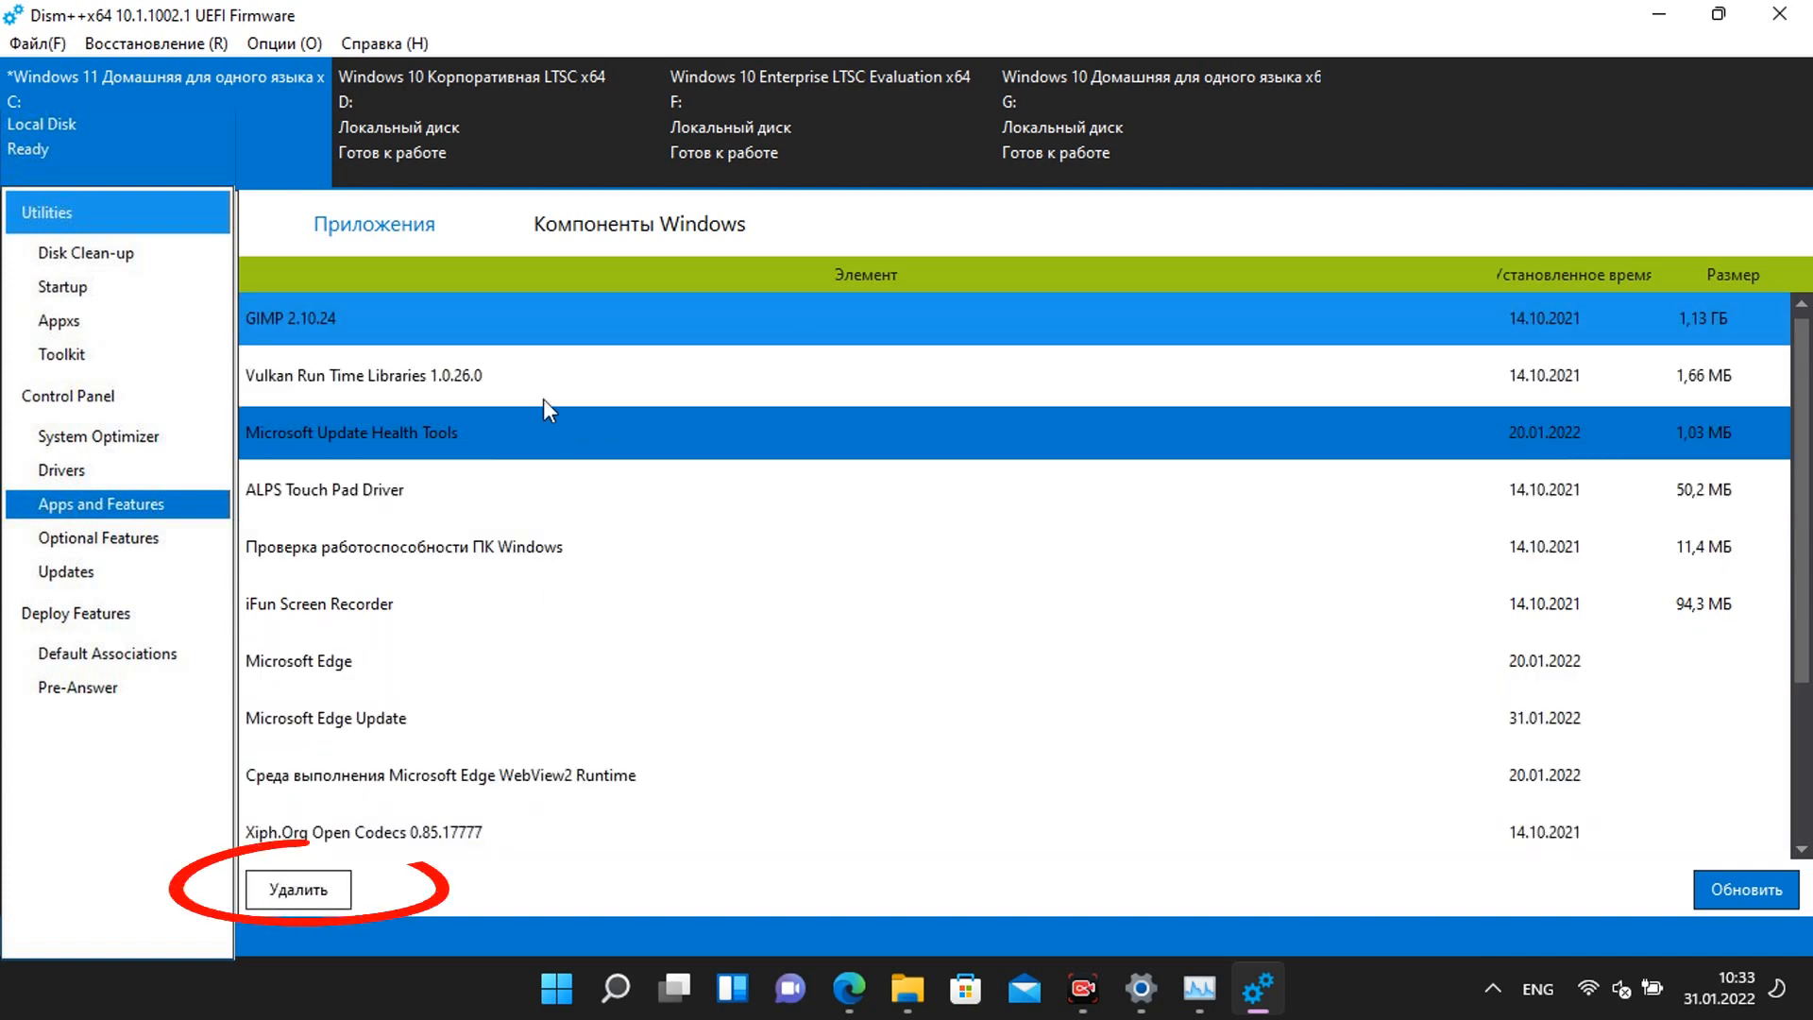
left_click(382, 372)
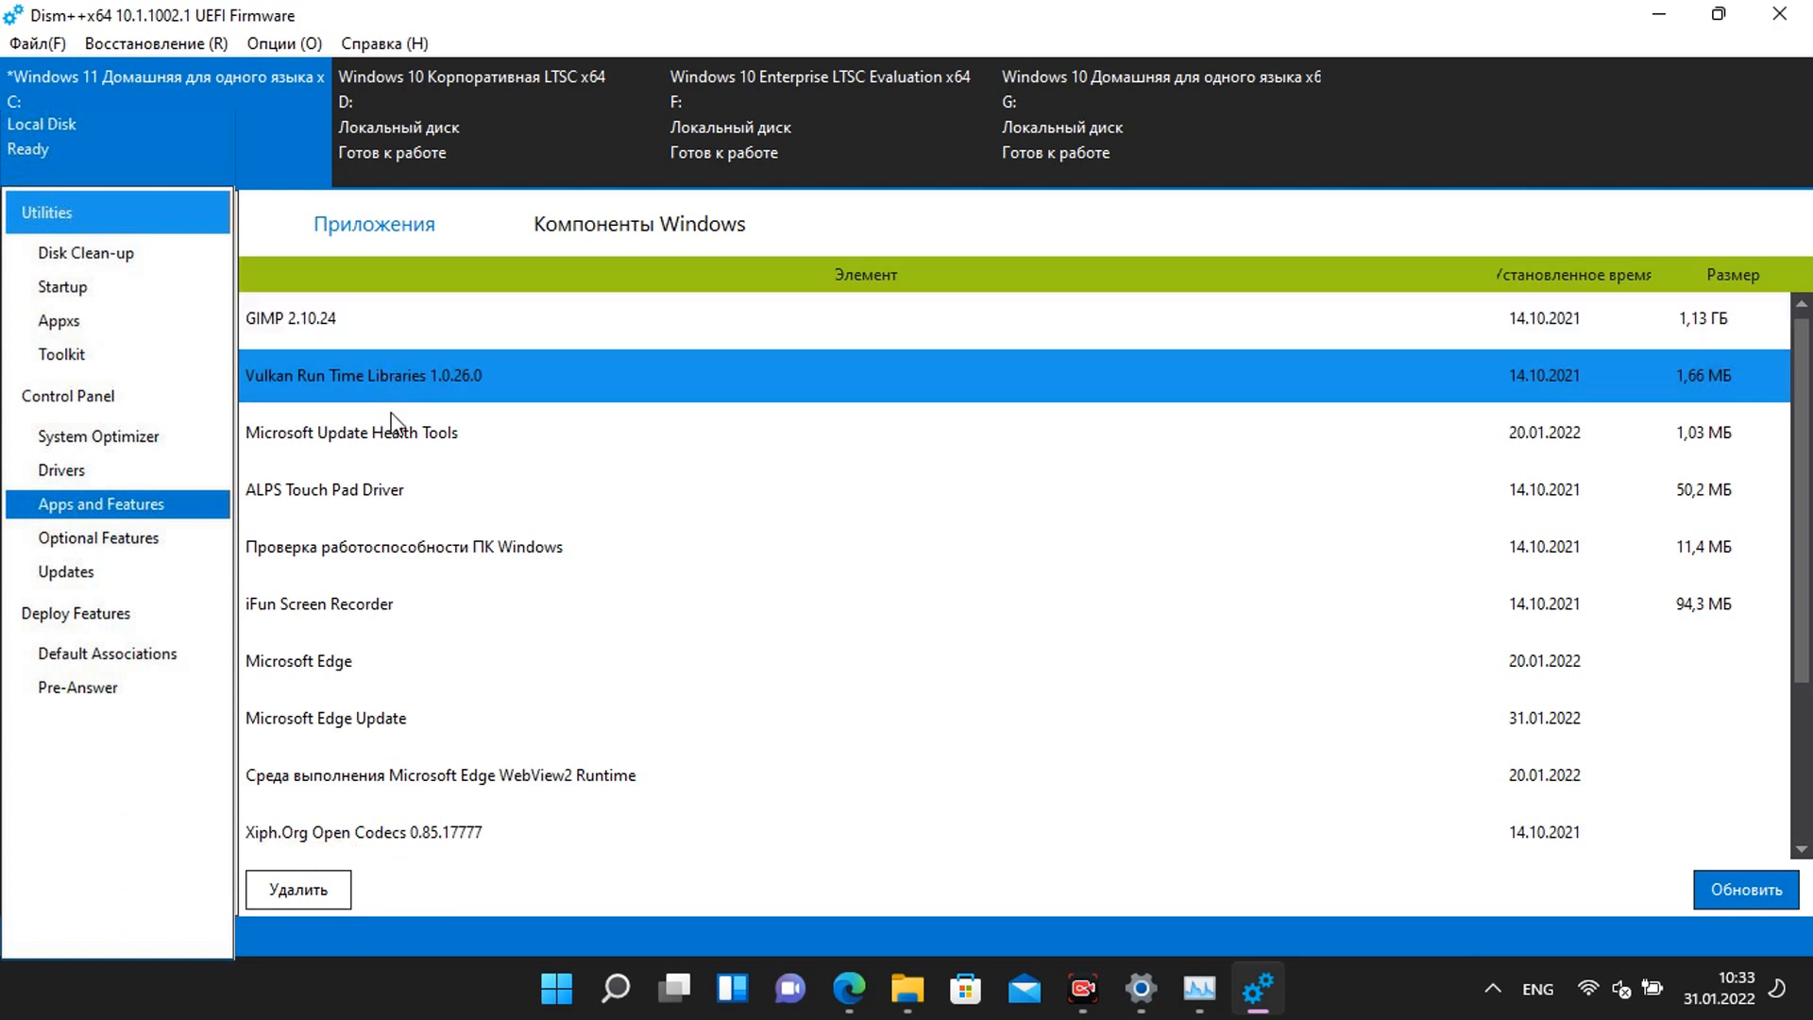
left_click(506, 435)
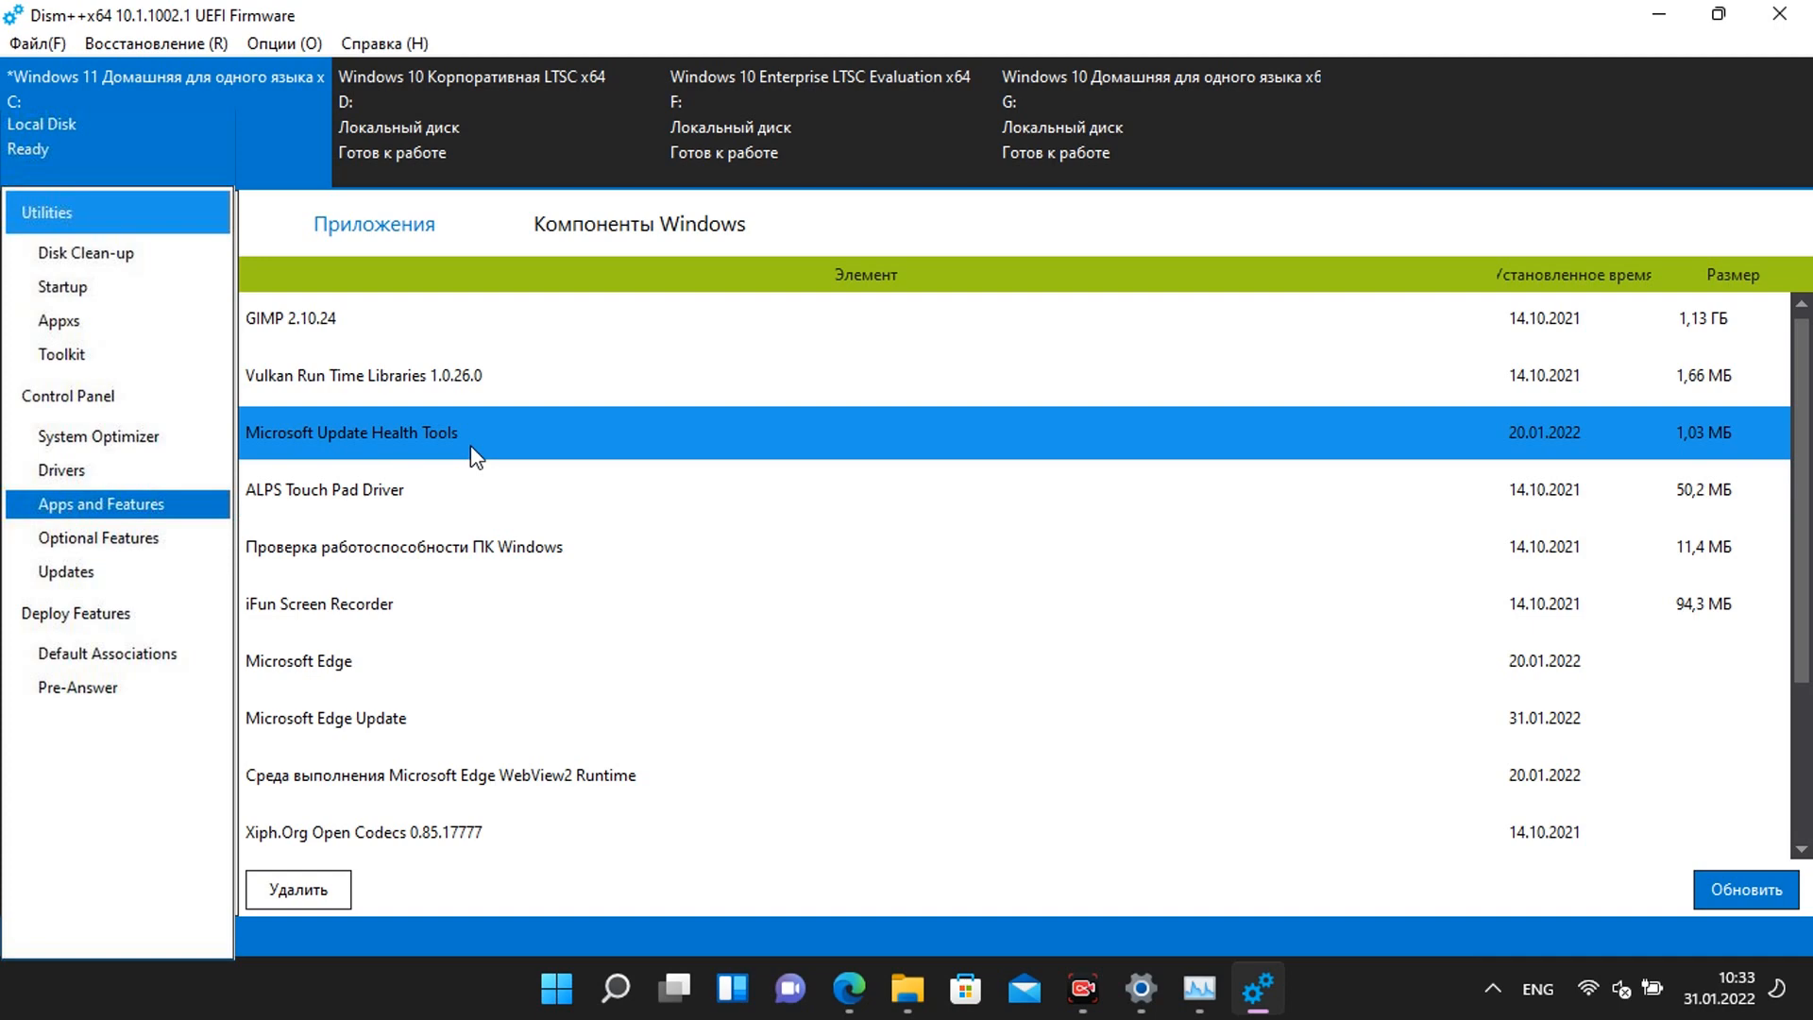
scroll(470, 444, "down", 2)
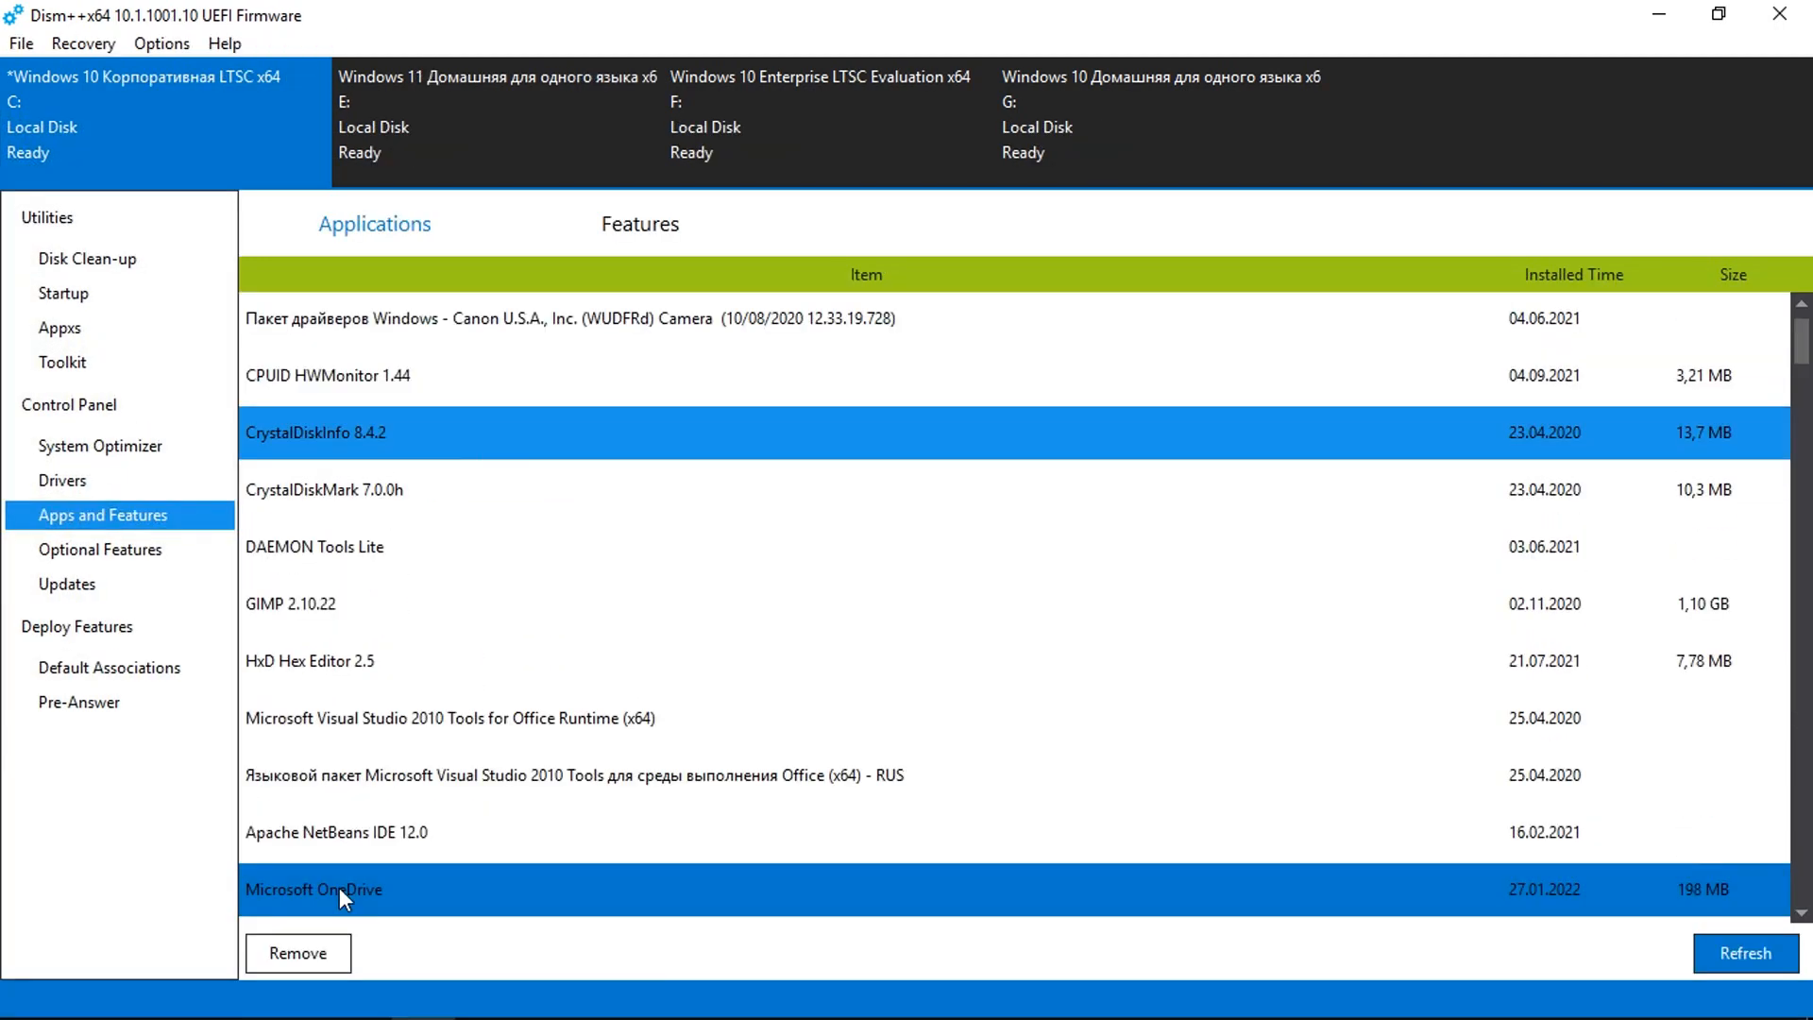
left_click(338, 888)
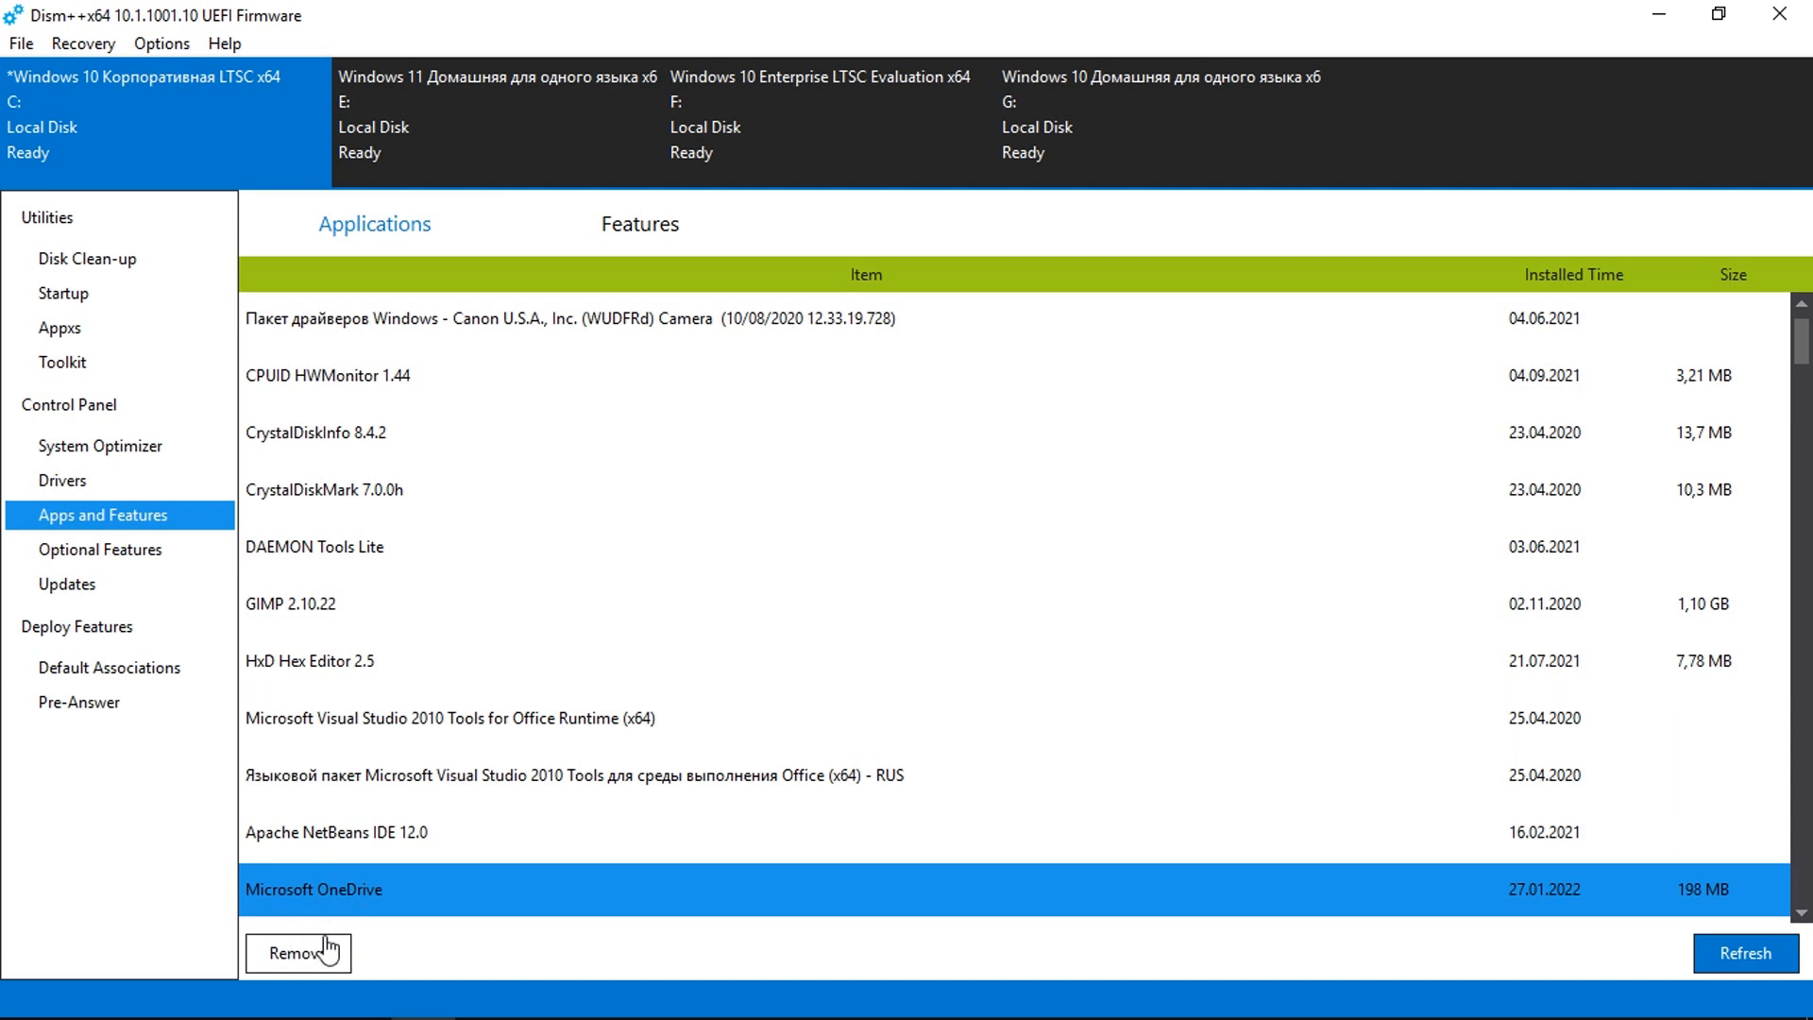
Step: Open the Windows features list and examine the components that can be enabled or disabled, down to Windows Search
left_click(642, 229)
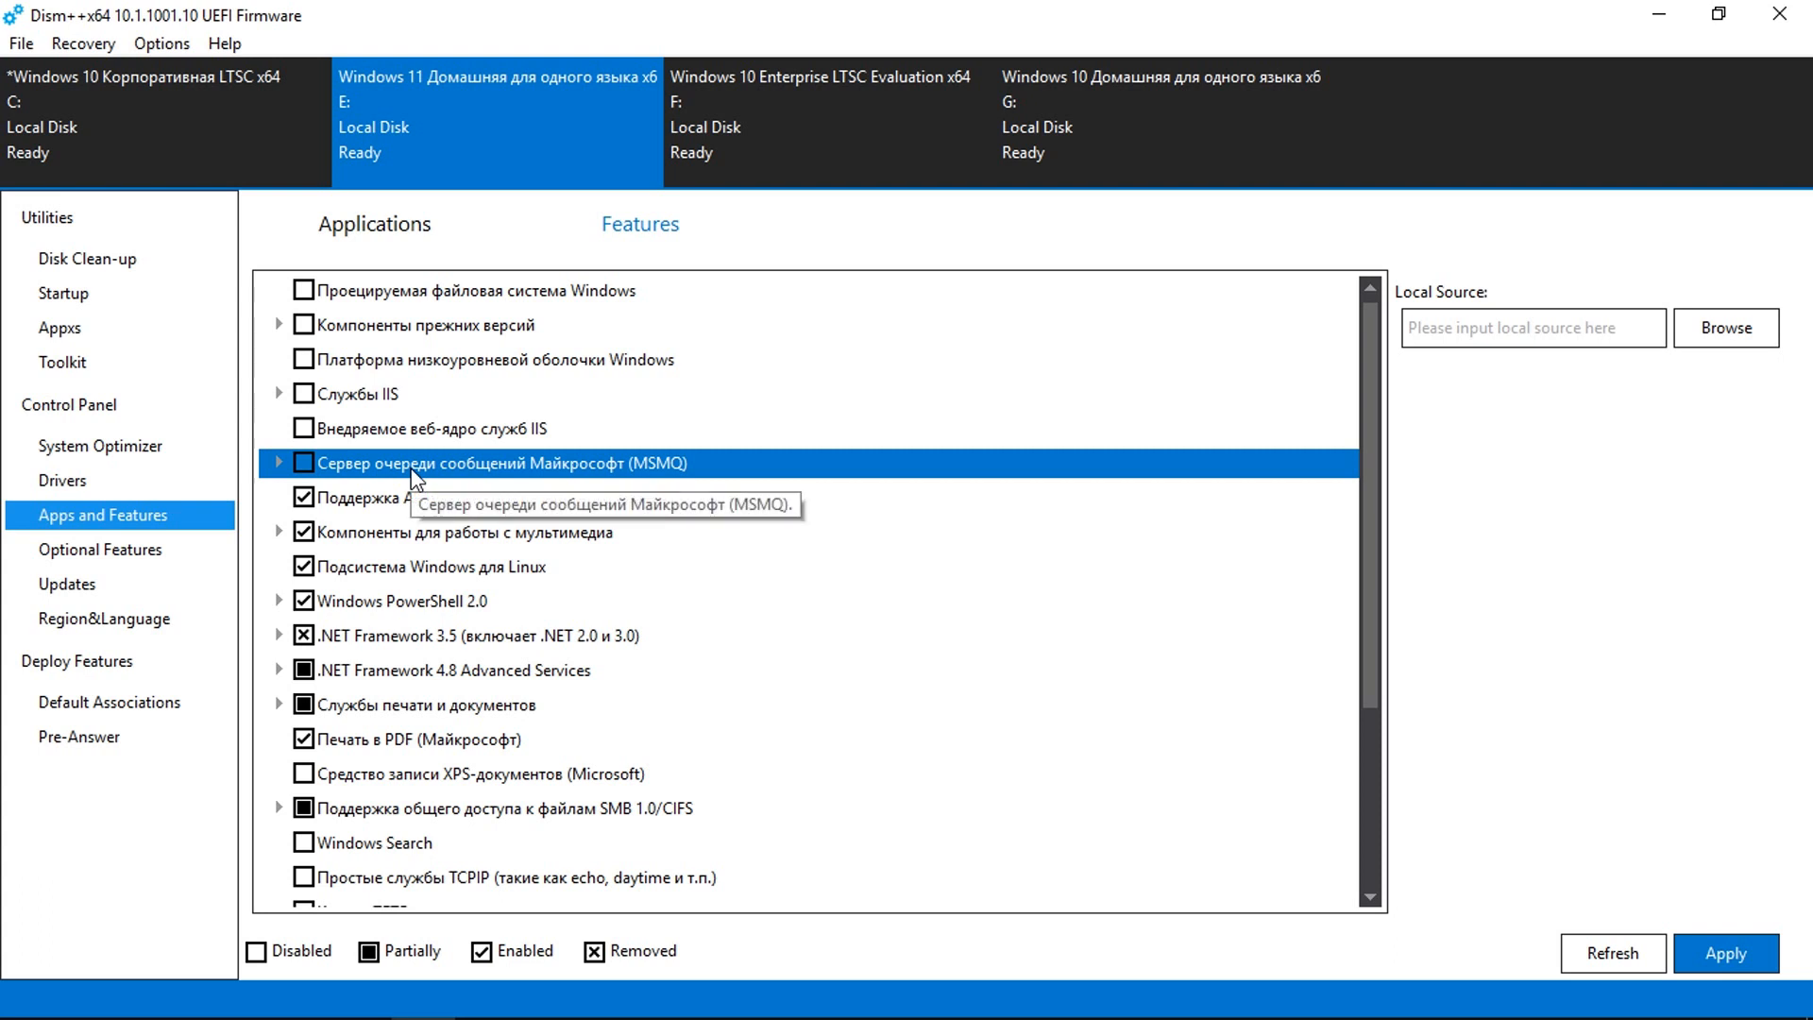
scroll(444, 455, "down", 3)
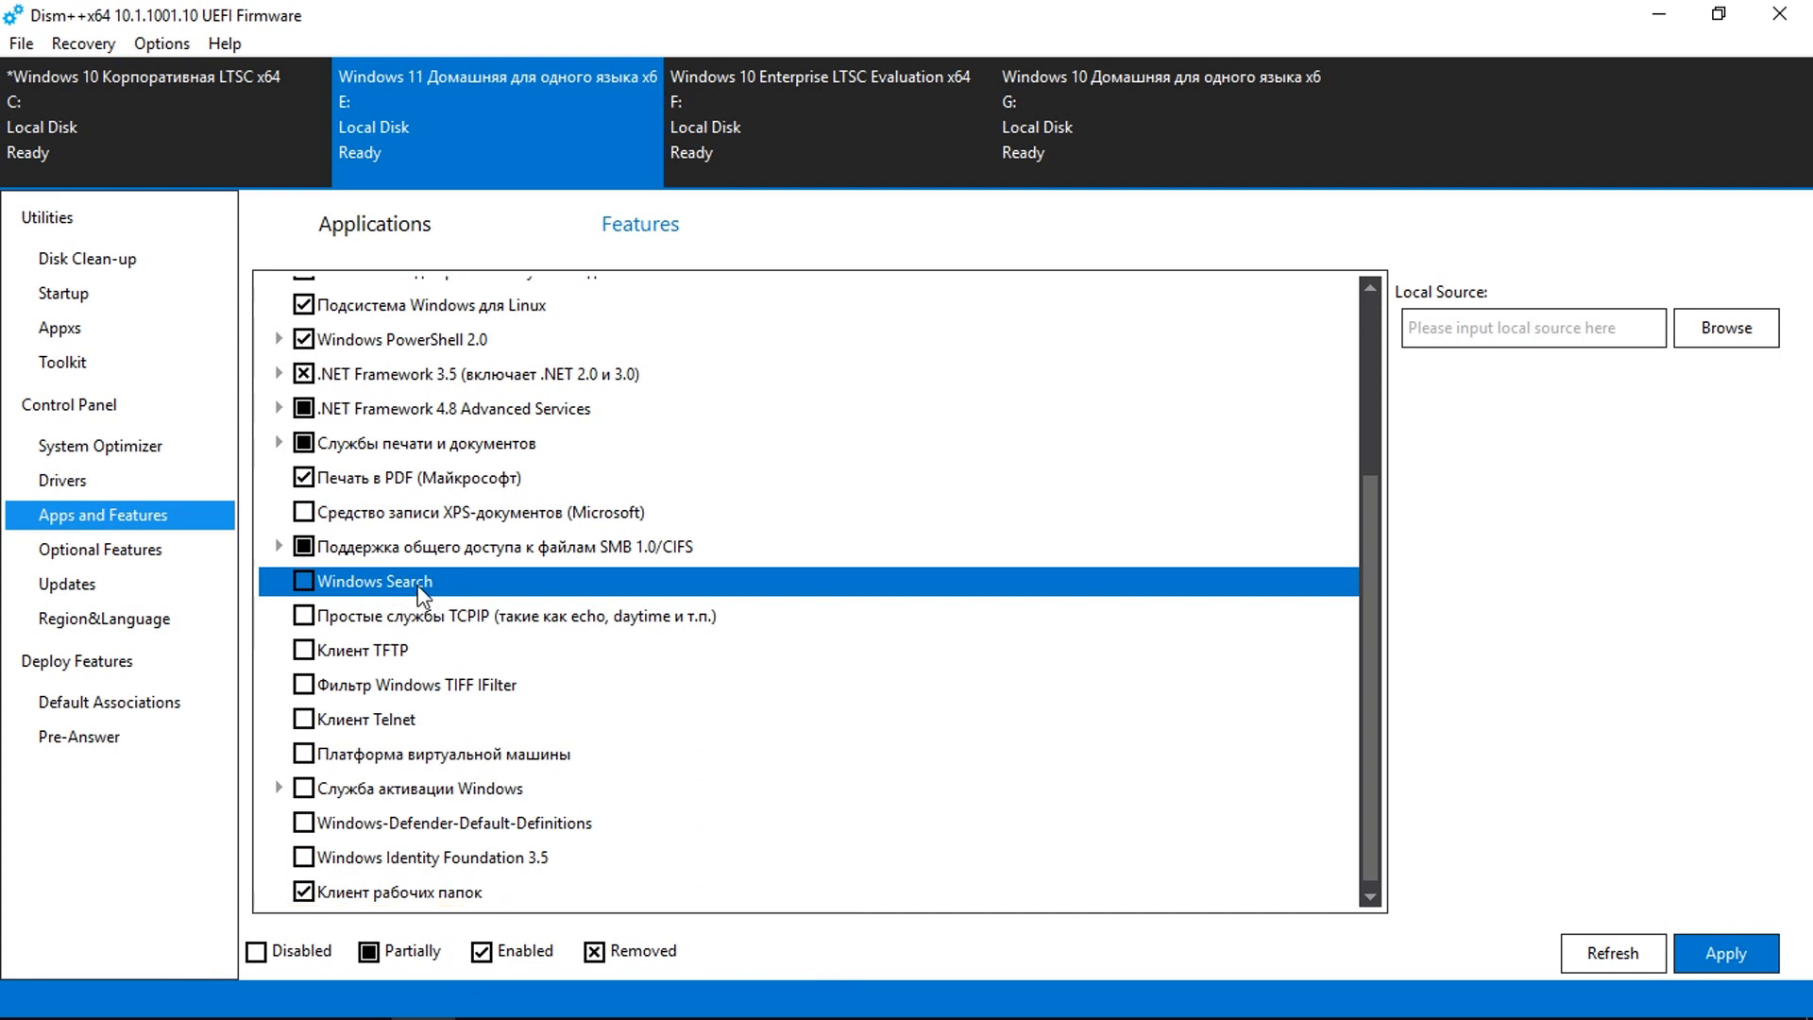
mouse_move(462, 588)
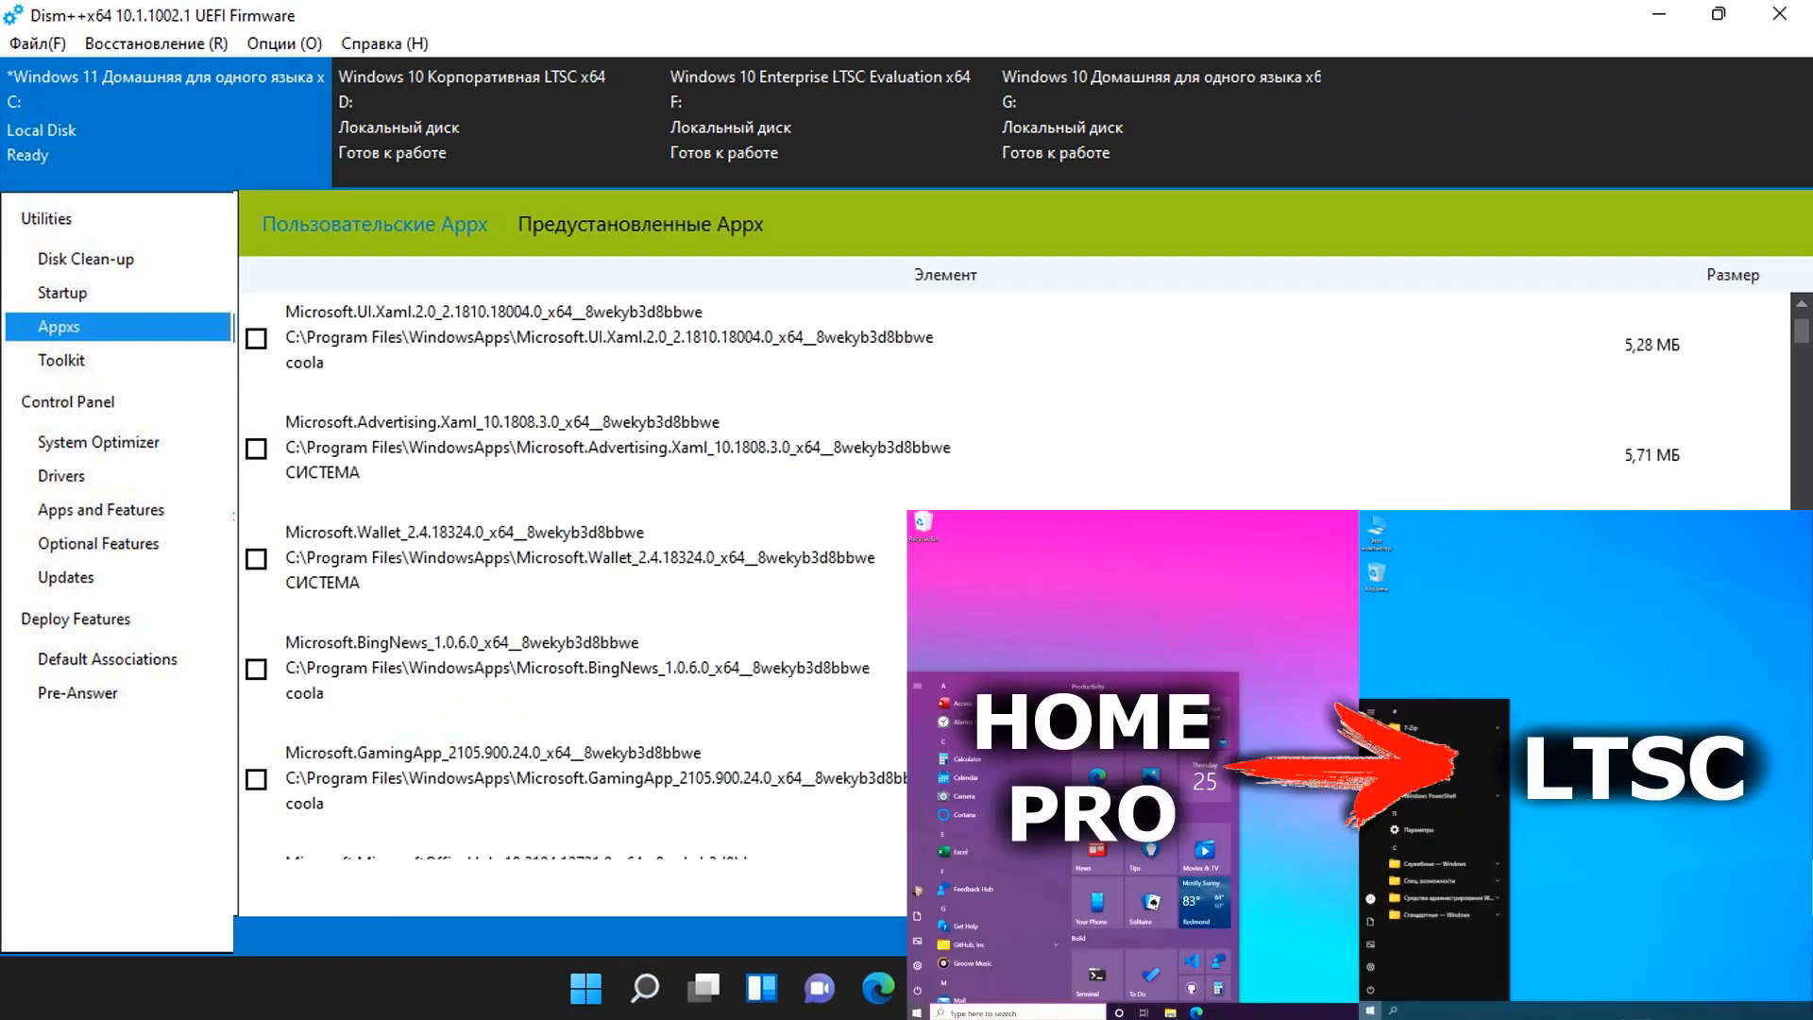
Step: Mark the user Appx packages Microsoft.Advertising.Xaml_10.1808.3.0_x64, Wallet, BingNews and GamingApp for removal
left_click(1243, 473)
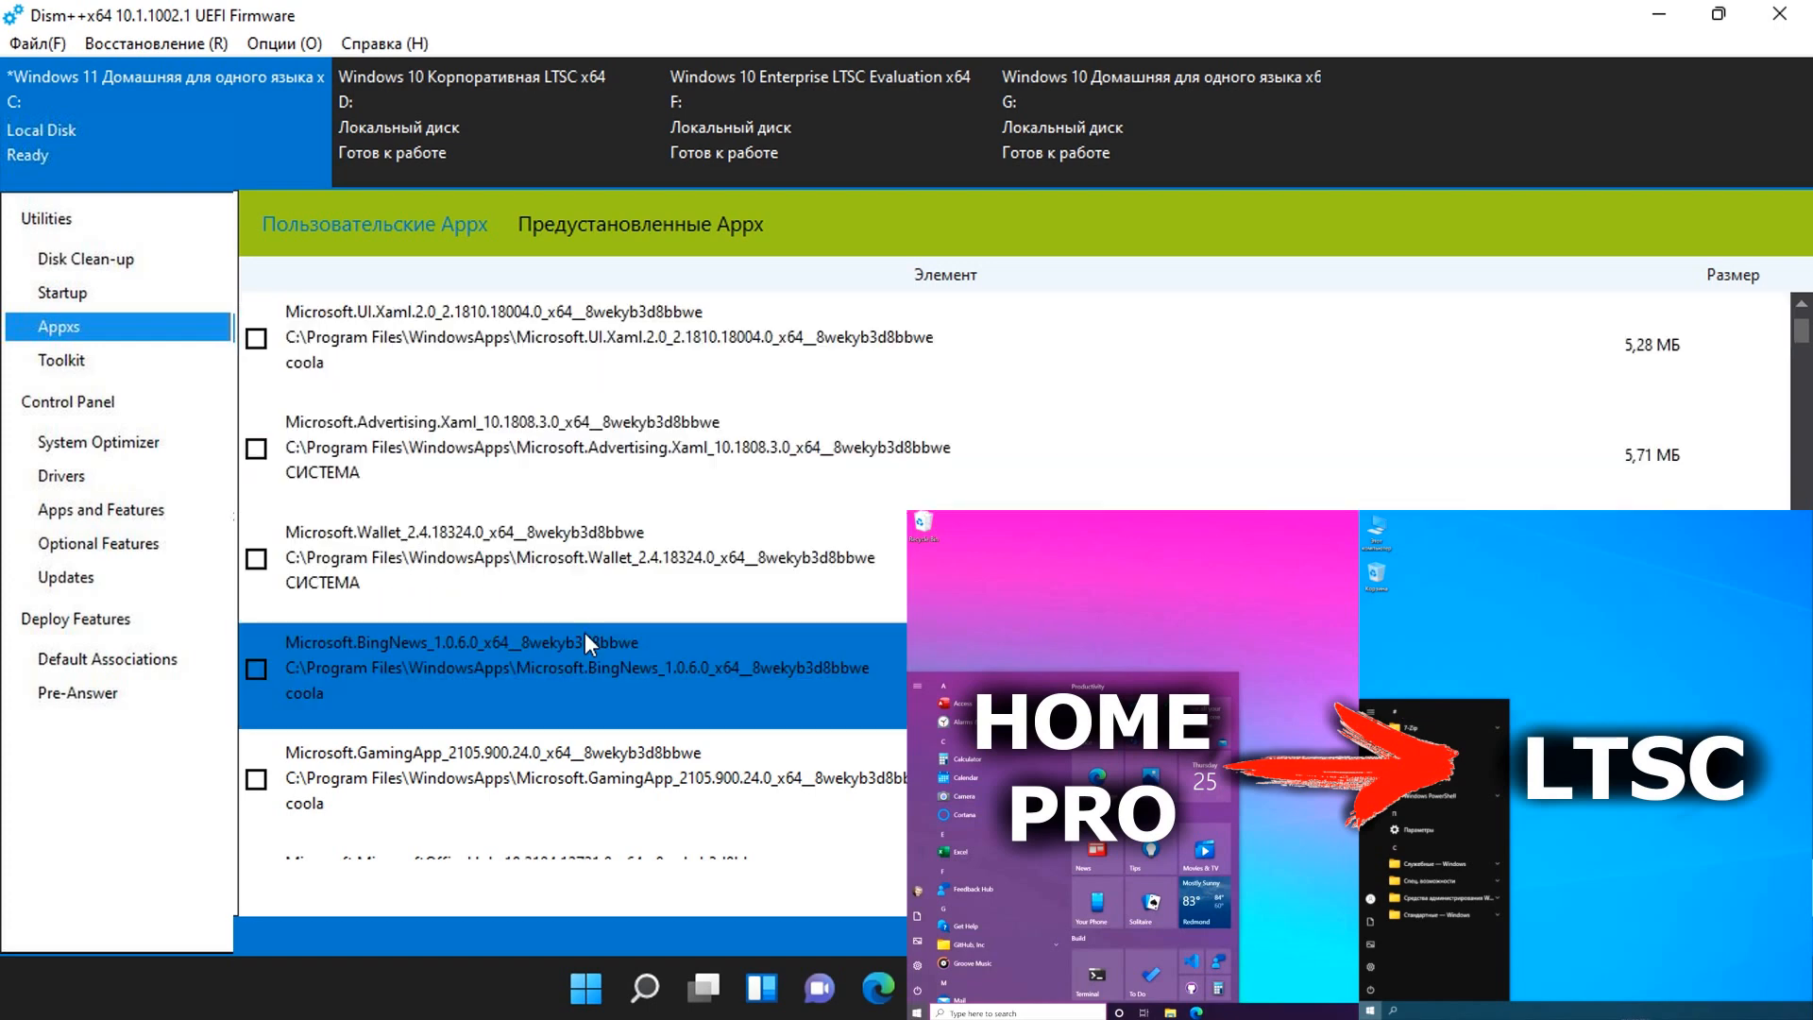
scroll(586, 634, "down", 2)
scroll(597, 657, "up", 3)
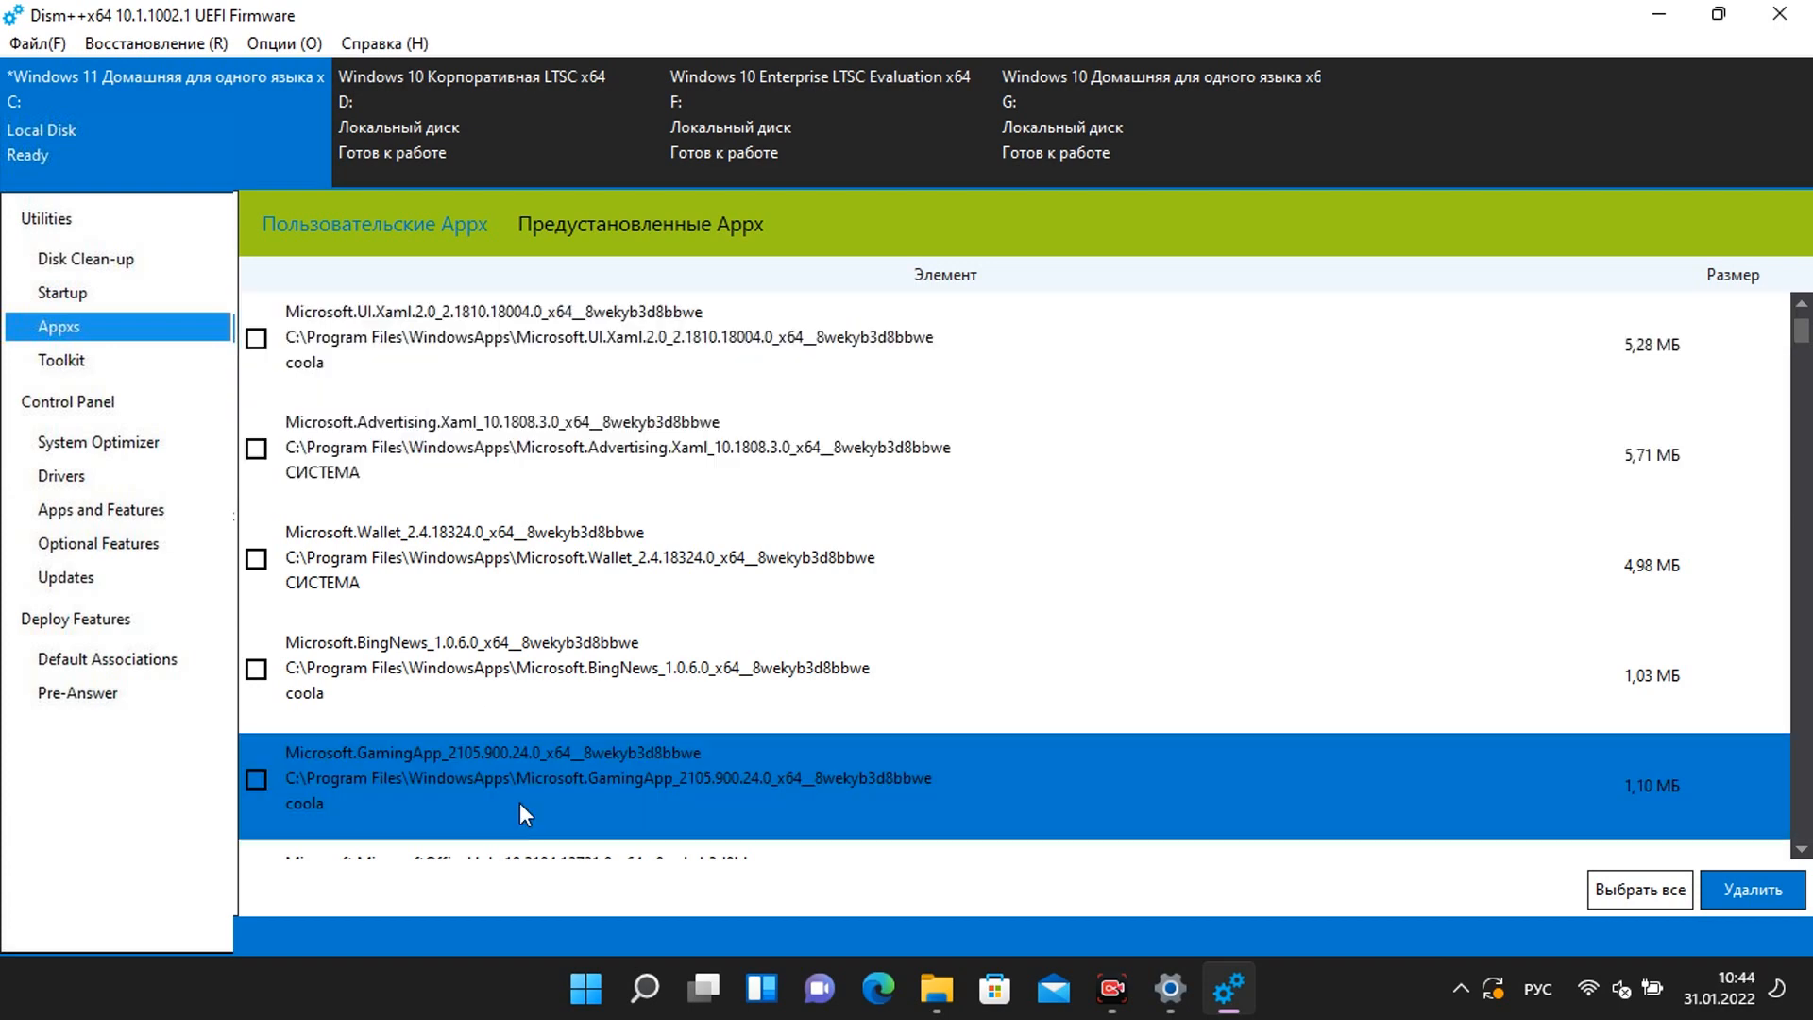
left_click(457, 448)
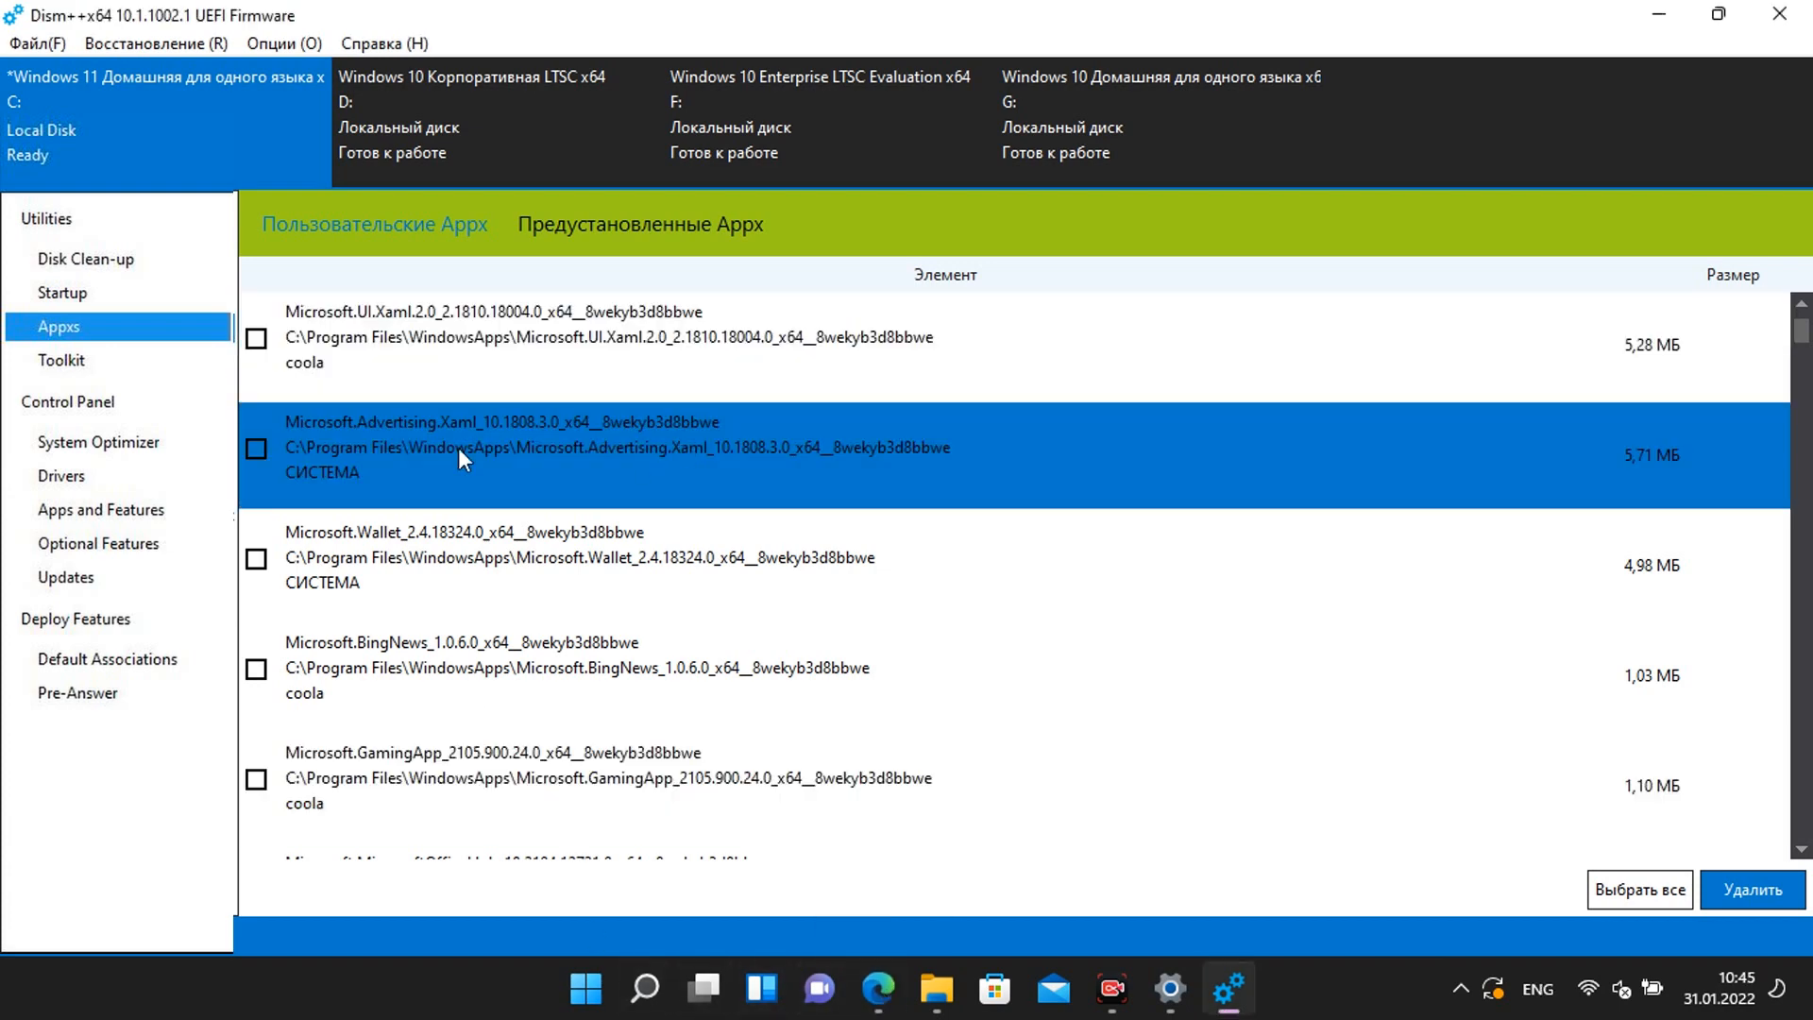
left_click(256, 448)
scroll(465, 435, "down", 1)
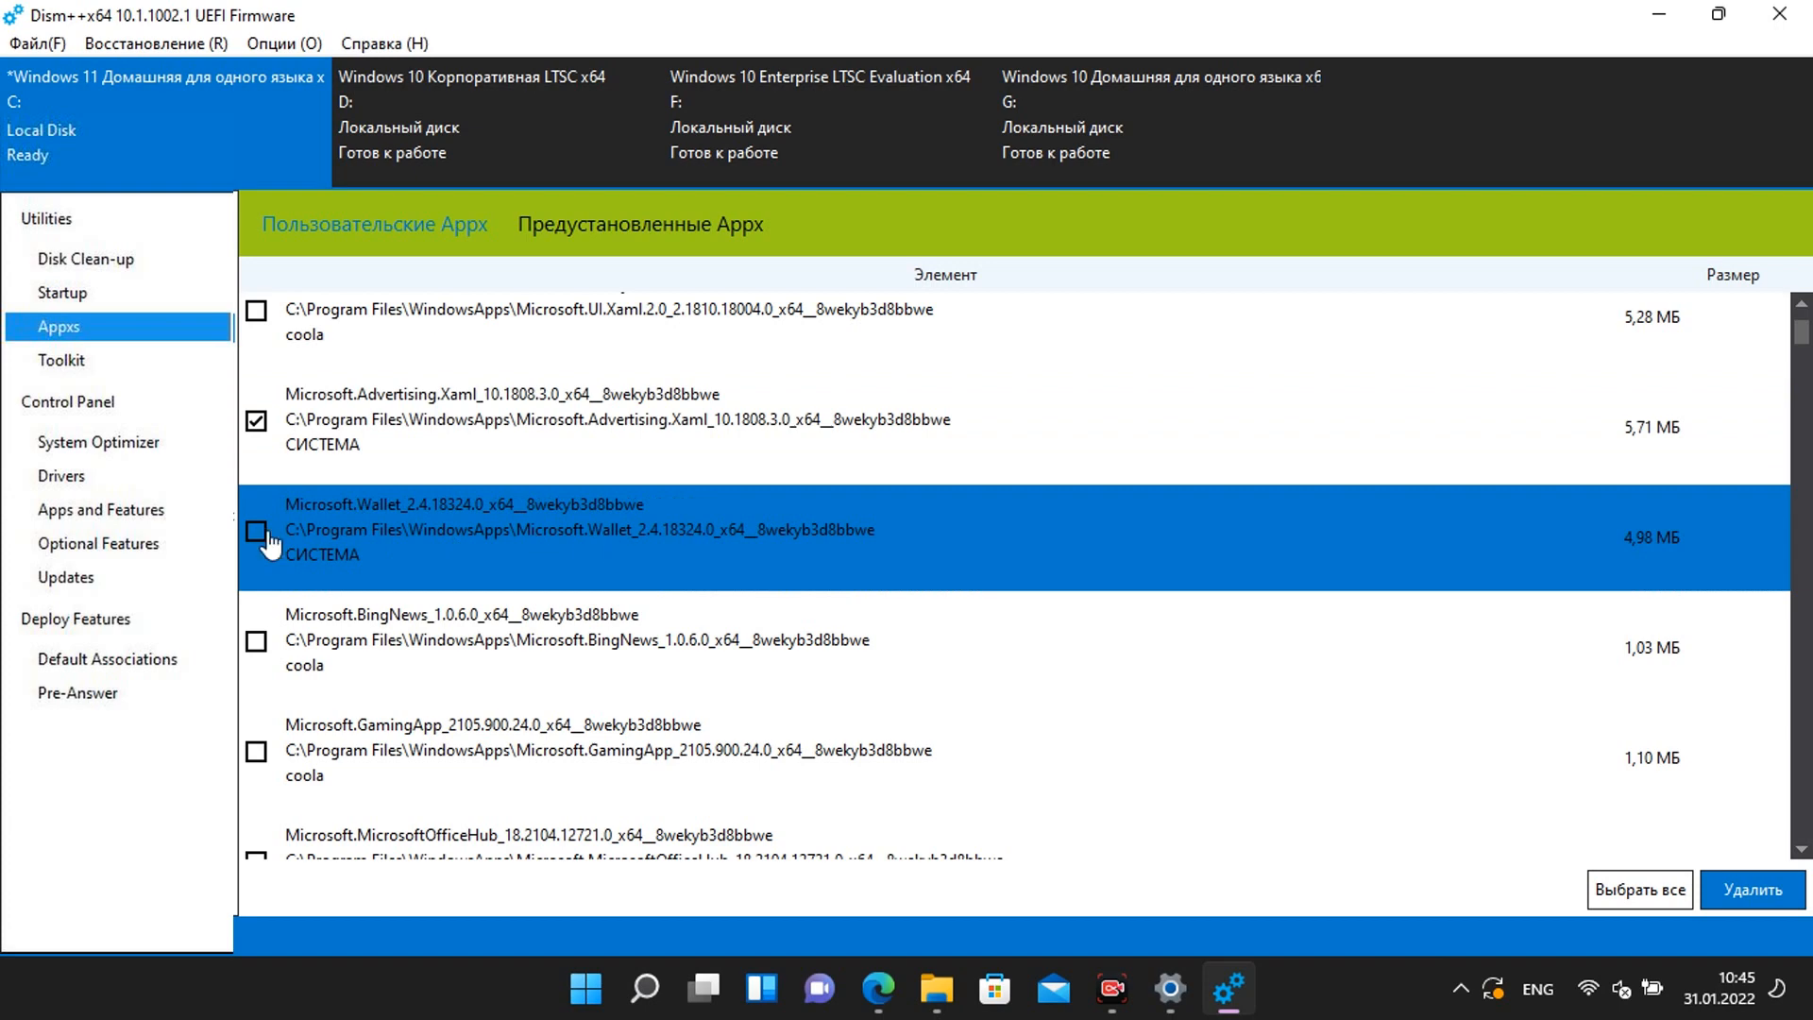
left_click(260, 531)
scroll(508, 526, "down", 1)
scroll(510, 548, "down", 1)
left_click(256, 585)
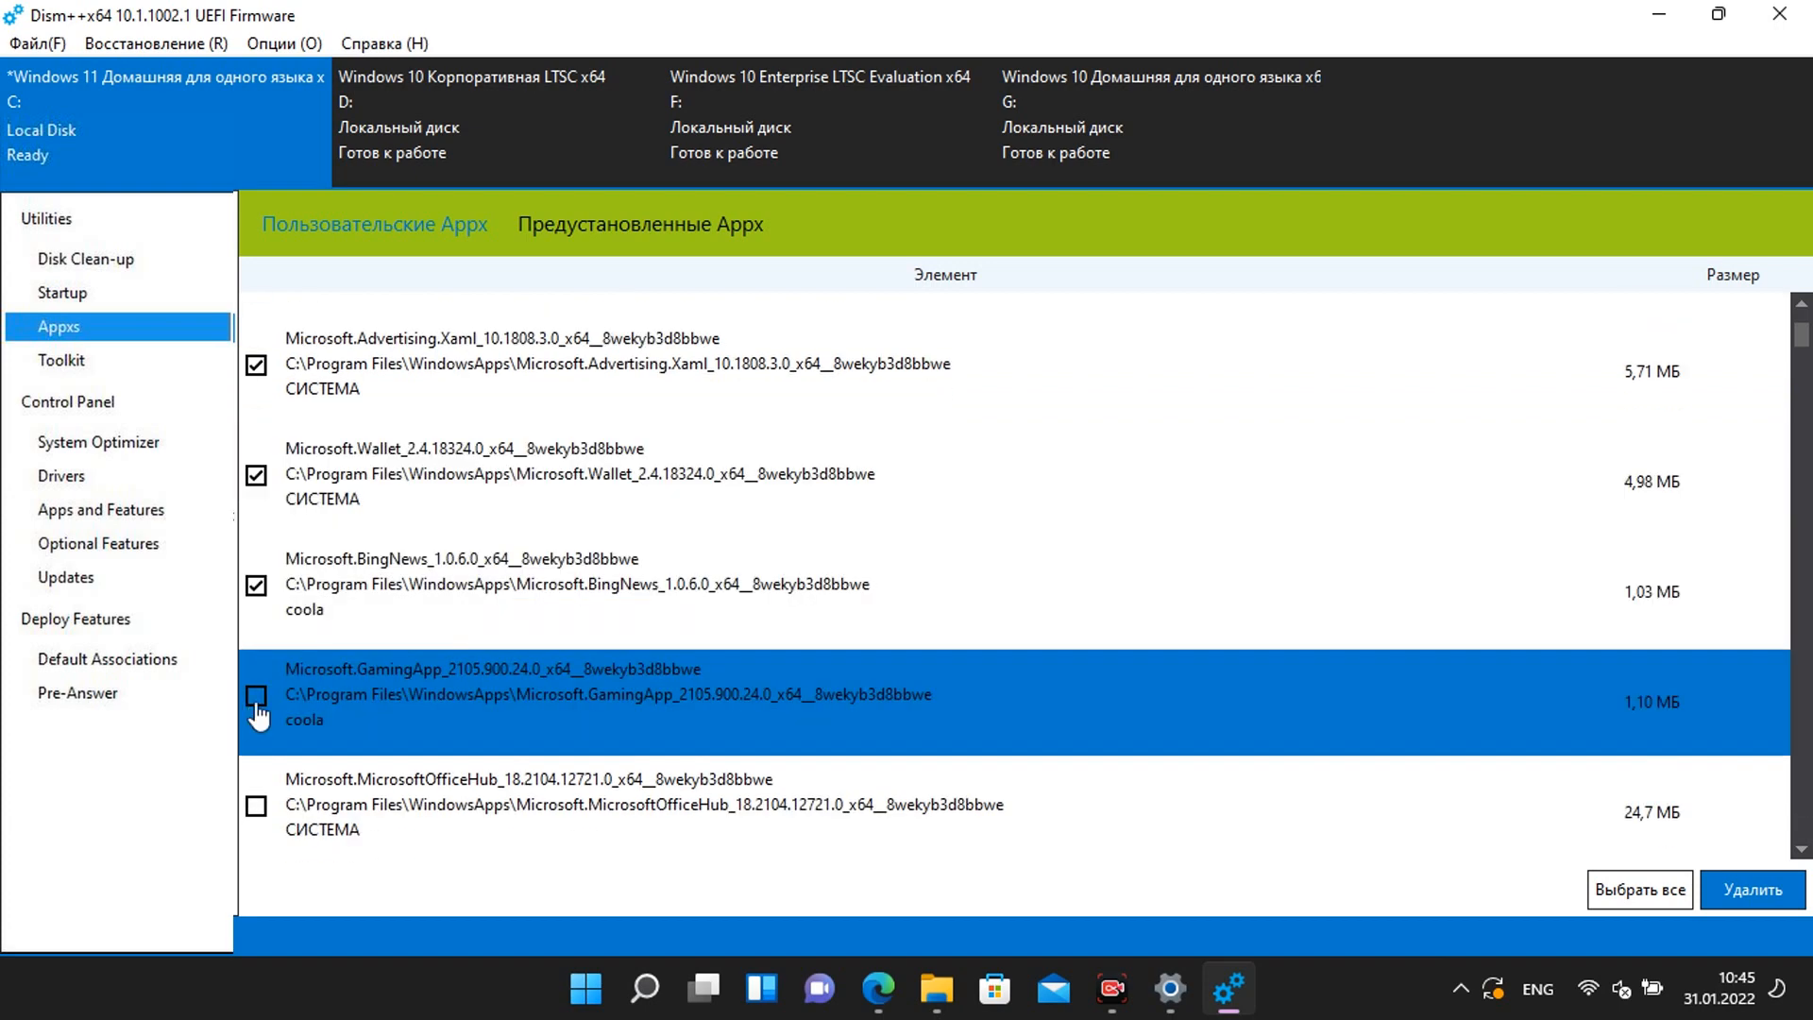
left_click(257, 697)
Step: Mark the XboxGameOverlay, People, MixedReality.Portal and XboxApp packages for removal in the user Appx list
scroll(319, 668, "down", 10)
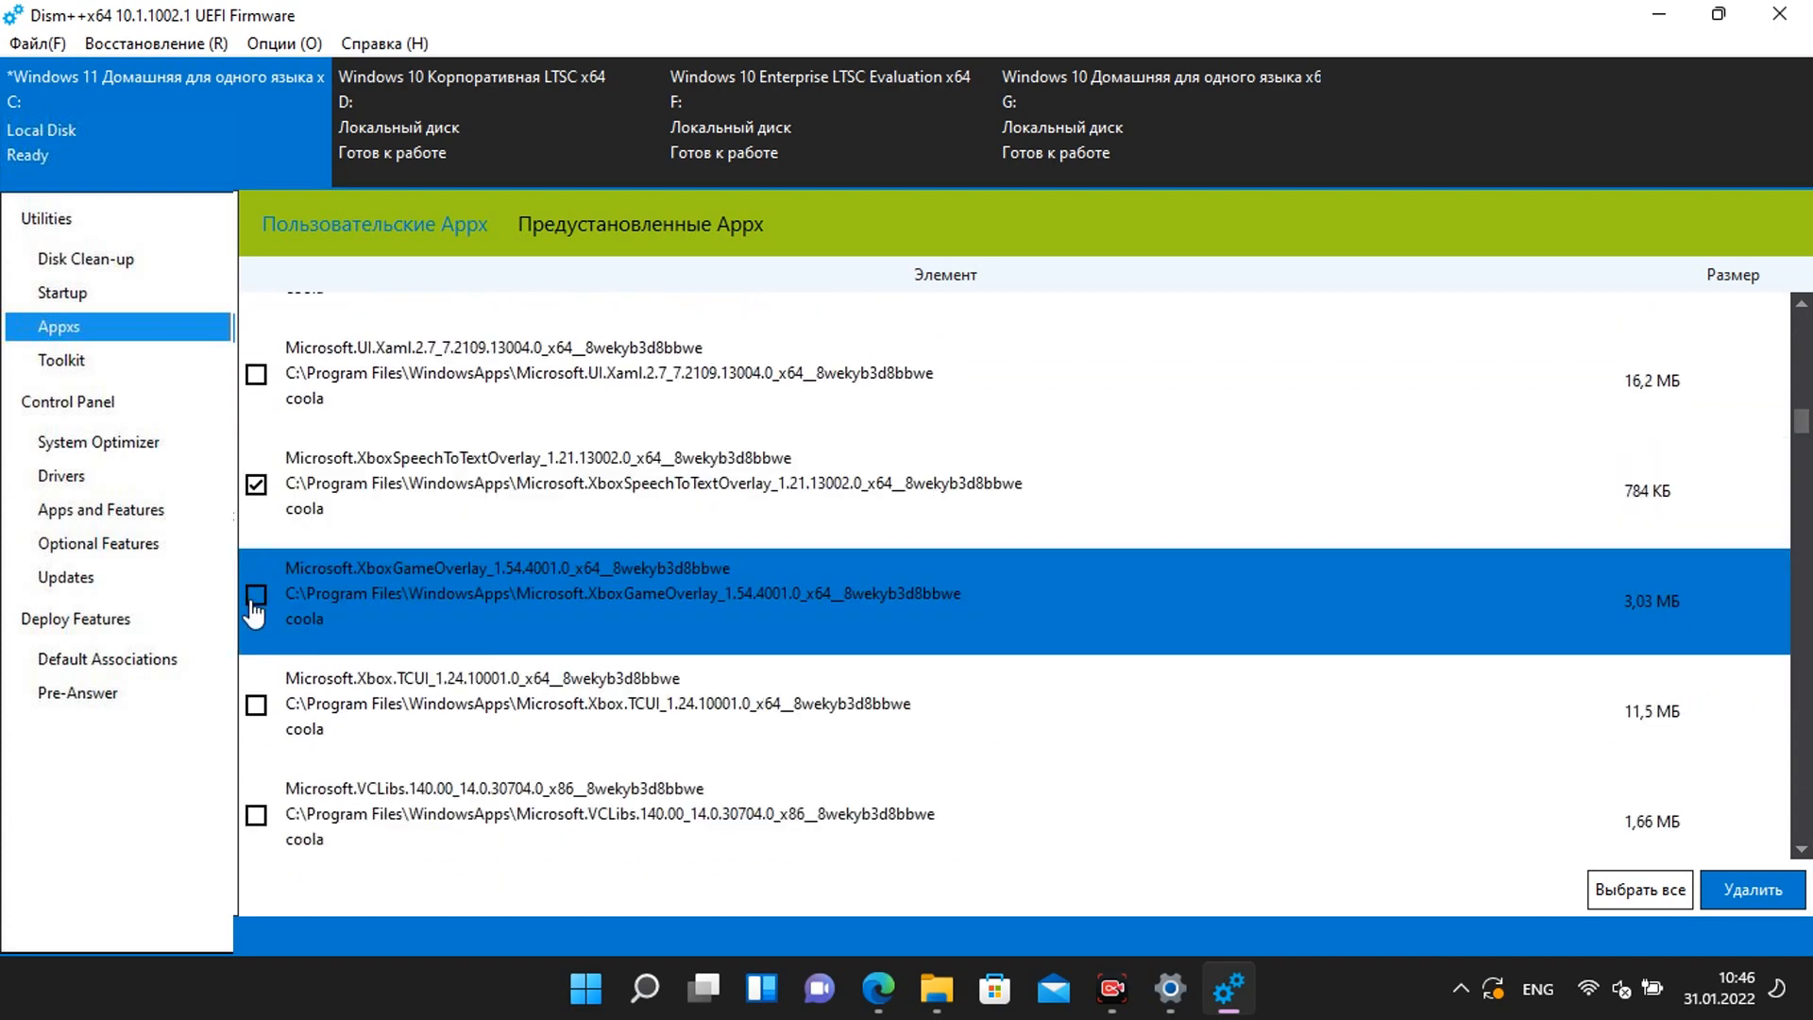
left_click(253, 599)
scroll(571, 616, "down", 7)
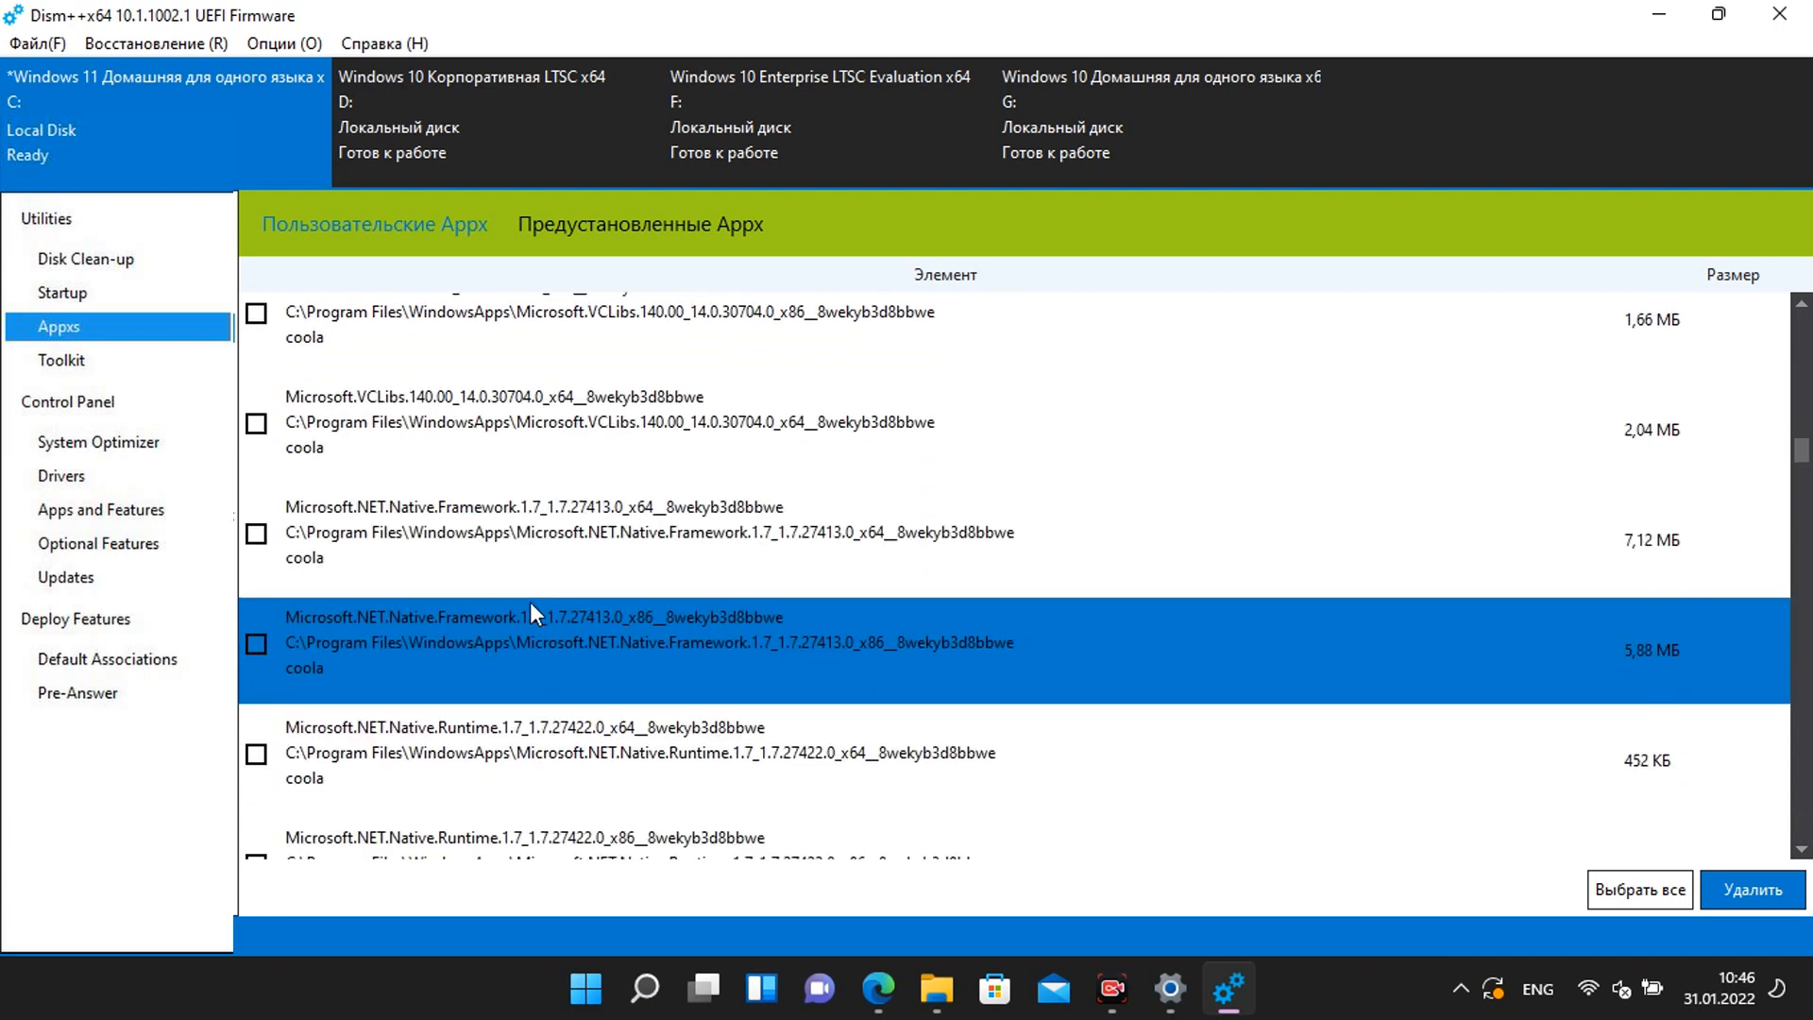
scroll(530, 612, "down", 1)
left_click(255, 598)
scroll(488, 609, "down", 1)
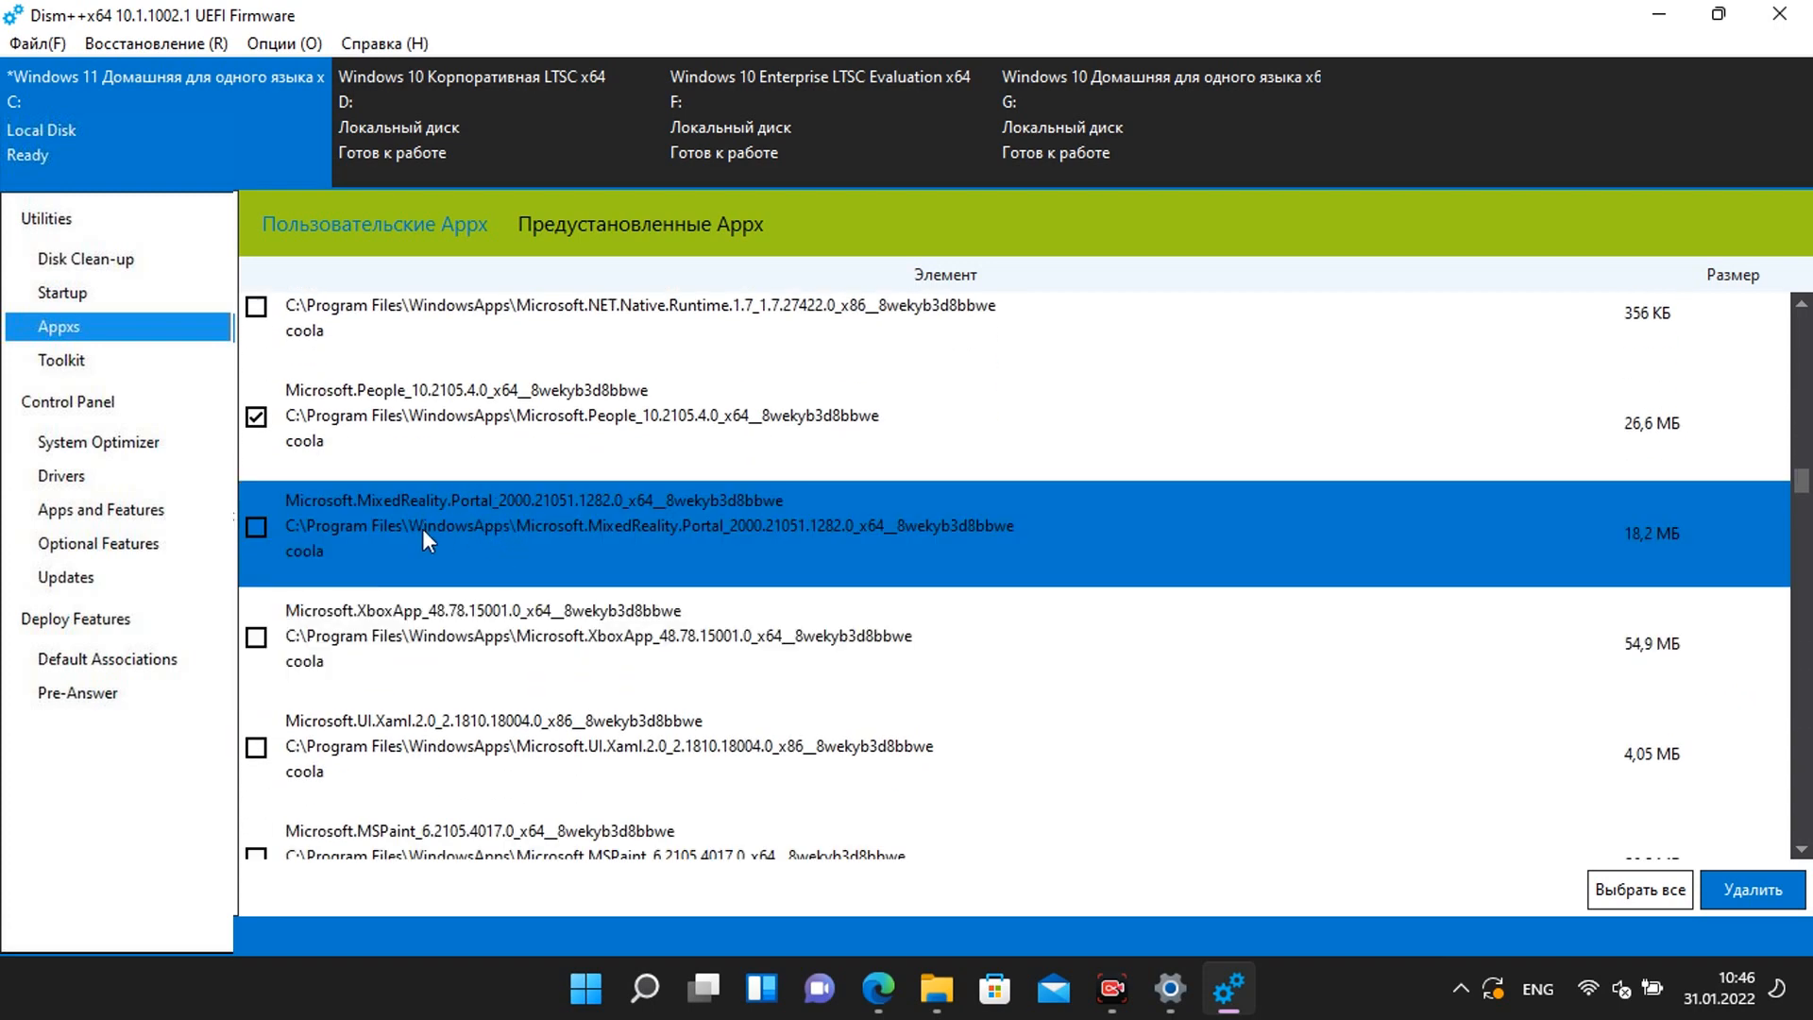
left_click(256, 531)
left_click(256, 638)
Step: Mark the WindowsMaps, Advertising.Xaml_10.1811.1.0_x86 and BingWeather packages for removal
scroll(459, 567, "down", 3)
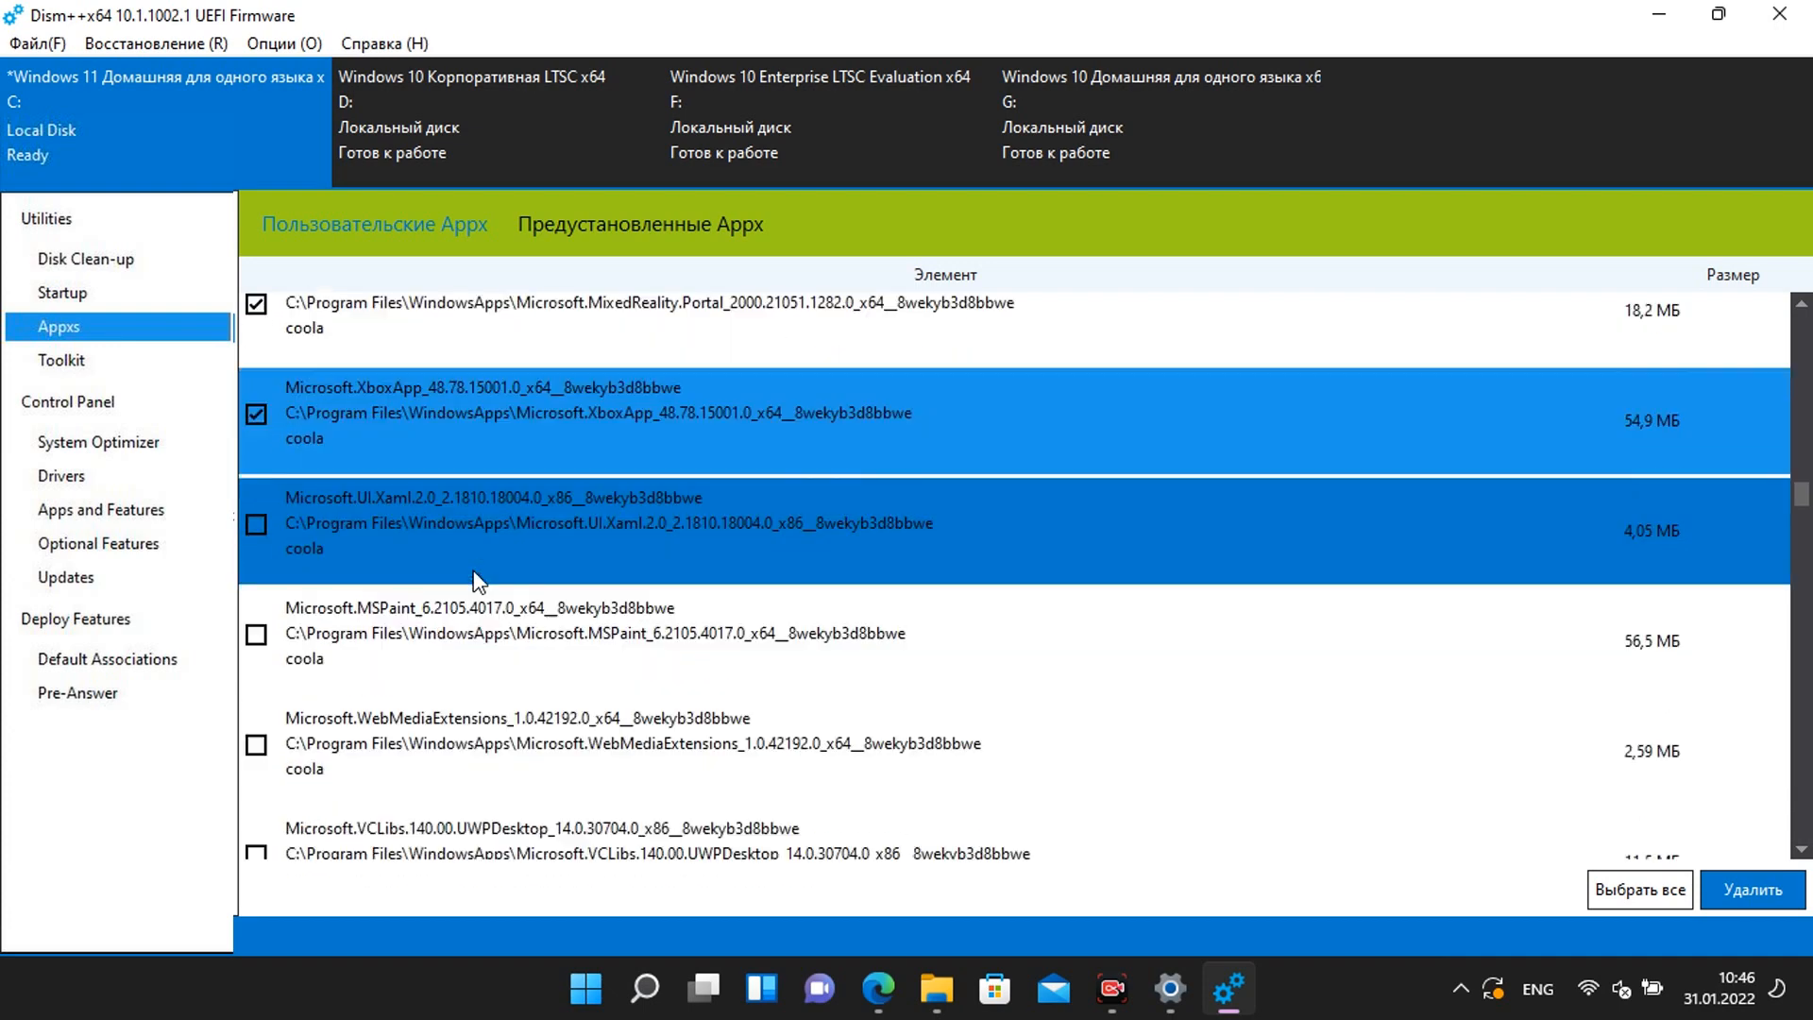
scroll(359, 574, "down", 1)
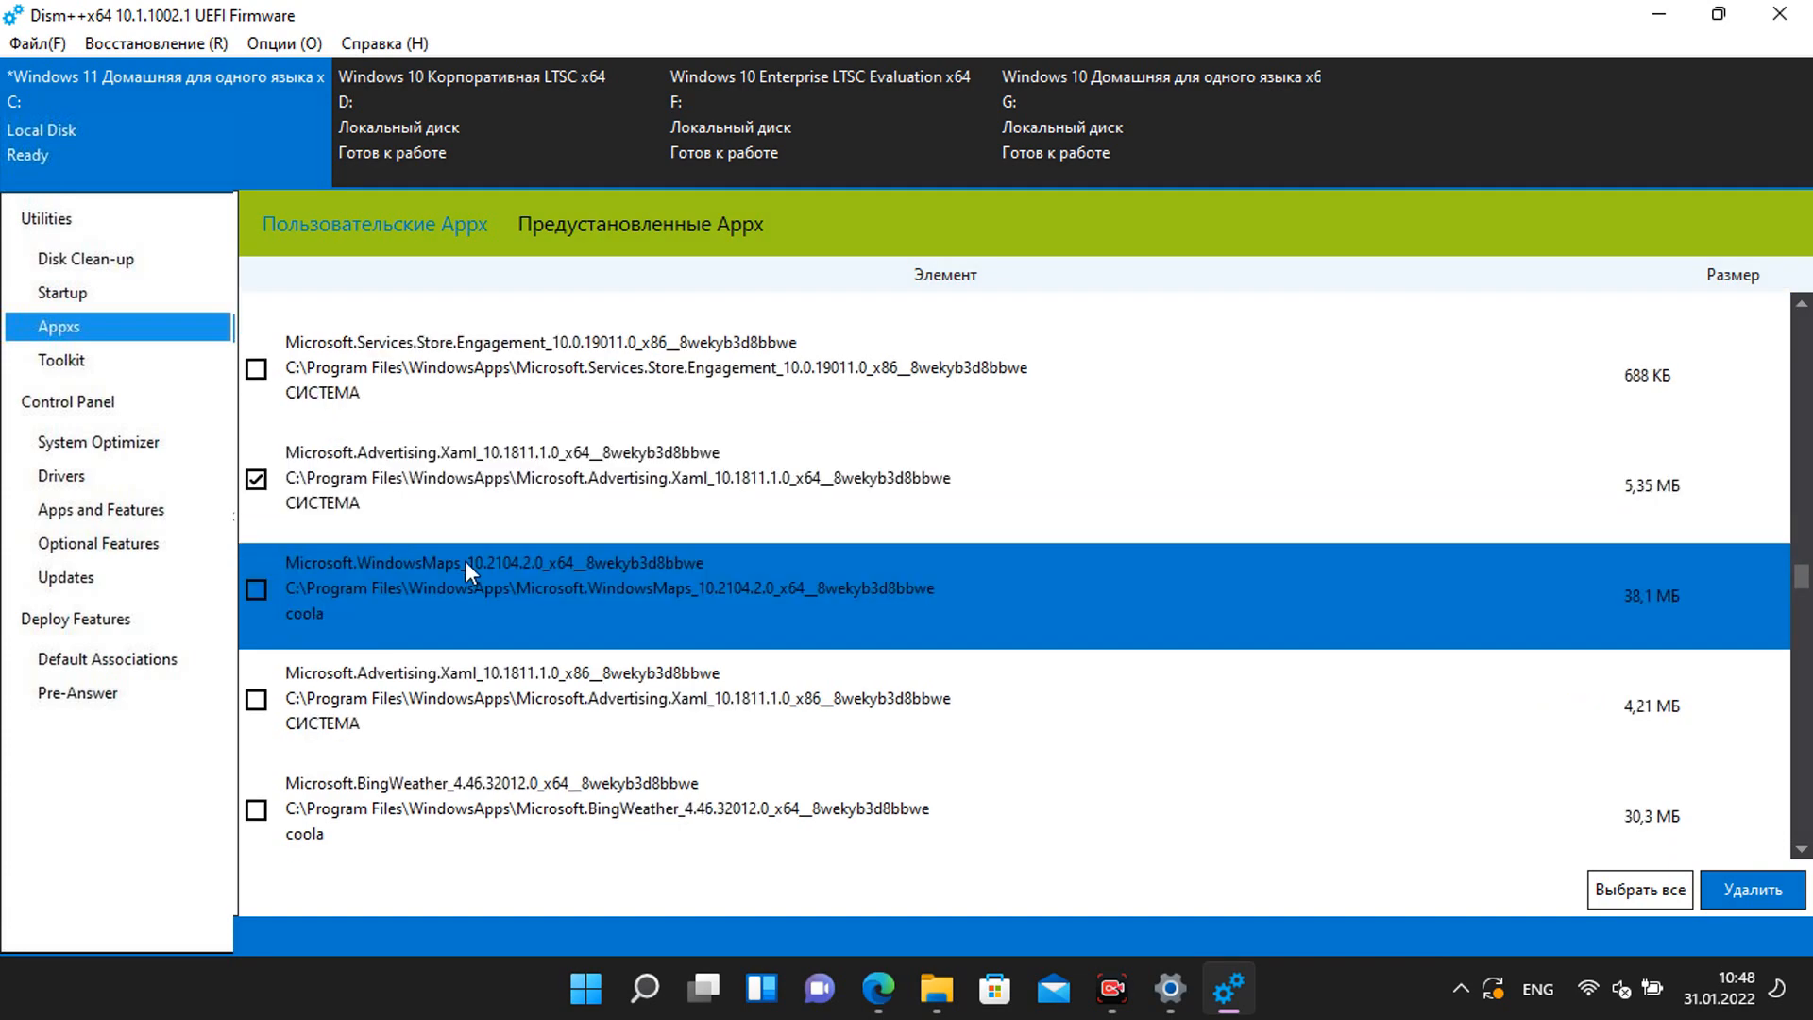
left_click(439, 588)
left_click(297, 696)
scroll(556, 677, "down", 3)
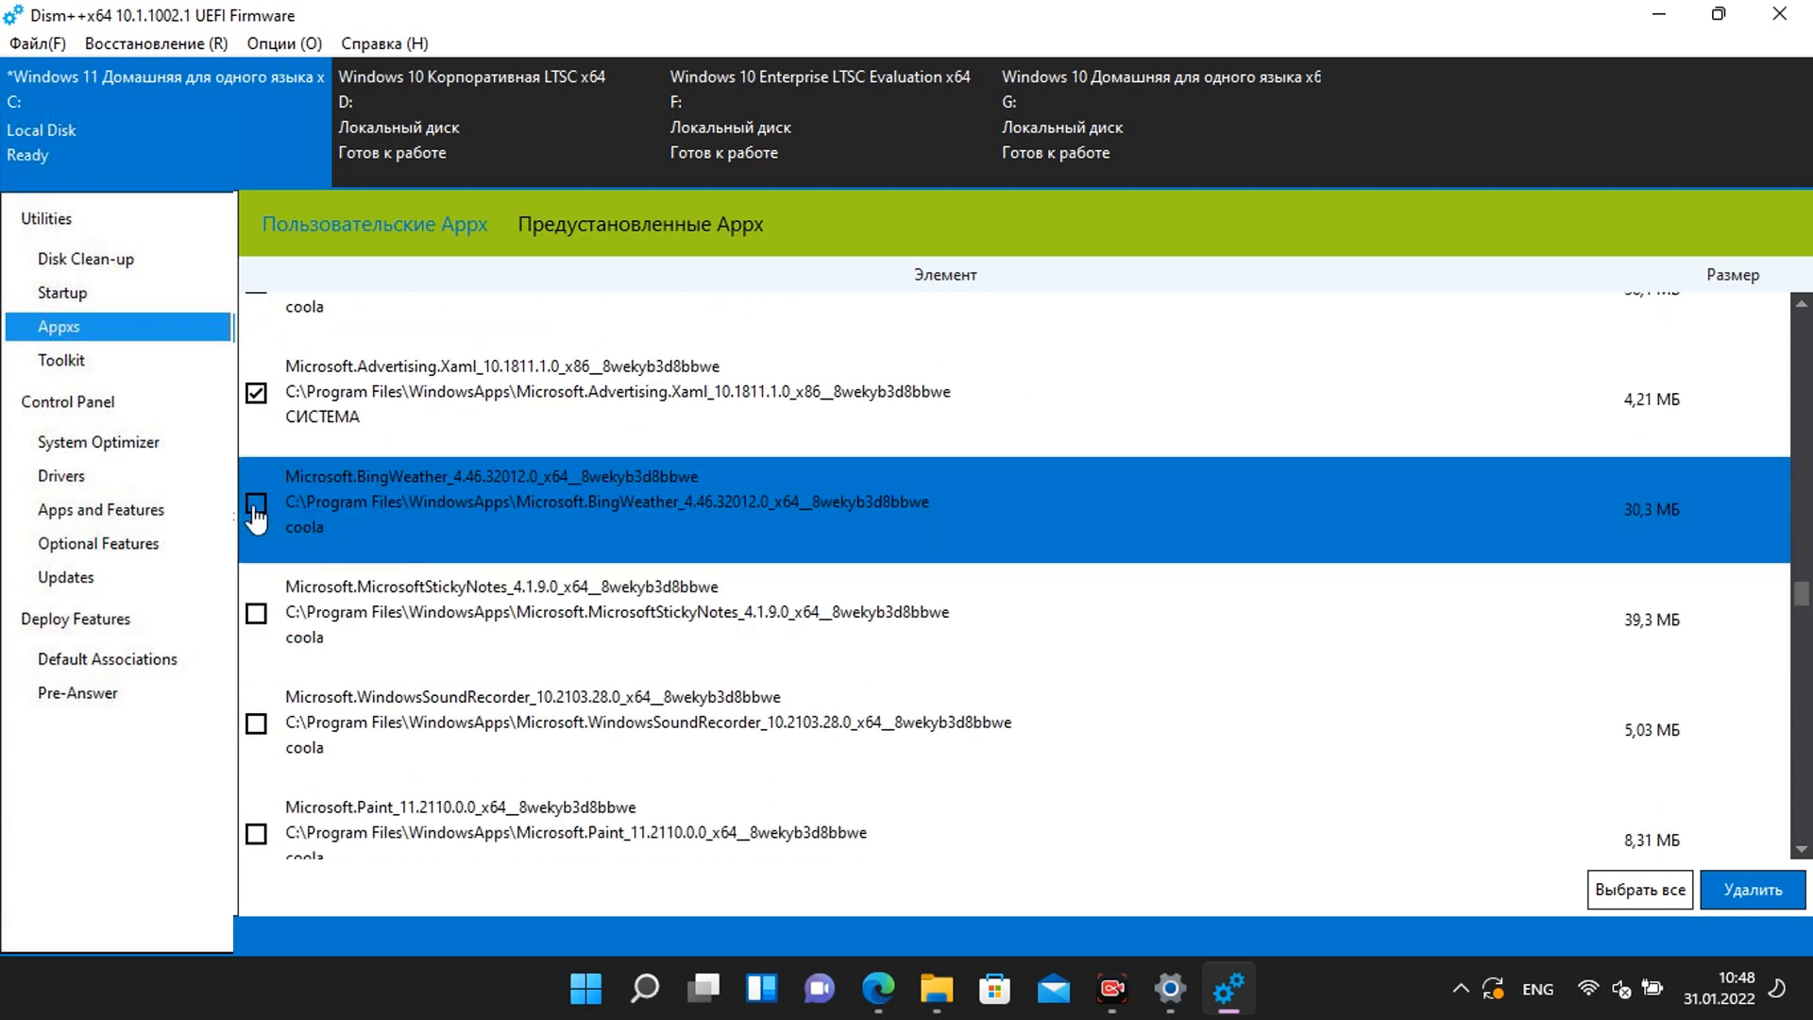
left_click(256, 510)
Step: Mark the WindowsSoundRecorder, Paint and Getstarted packages for removal, leaving out MicrosoftStickyNotes
scroll(411, 514, "down", 1)
scroll(478, 593, "down", 1)
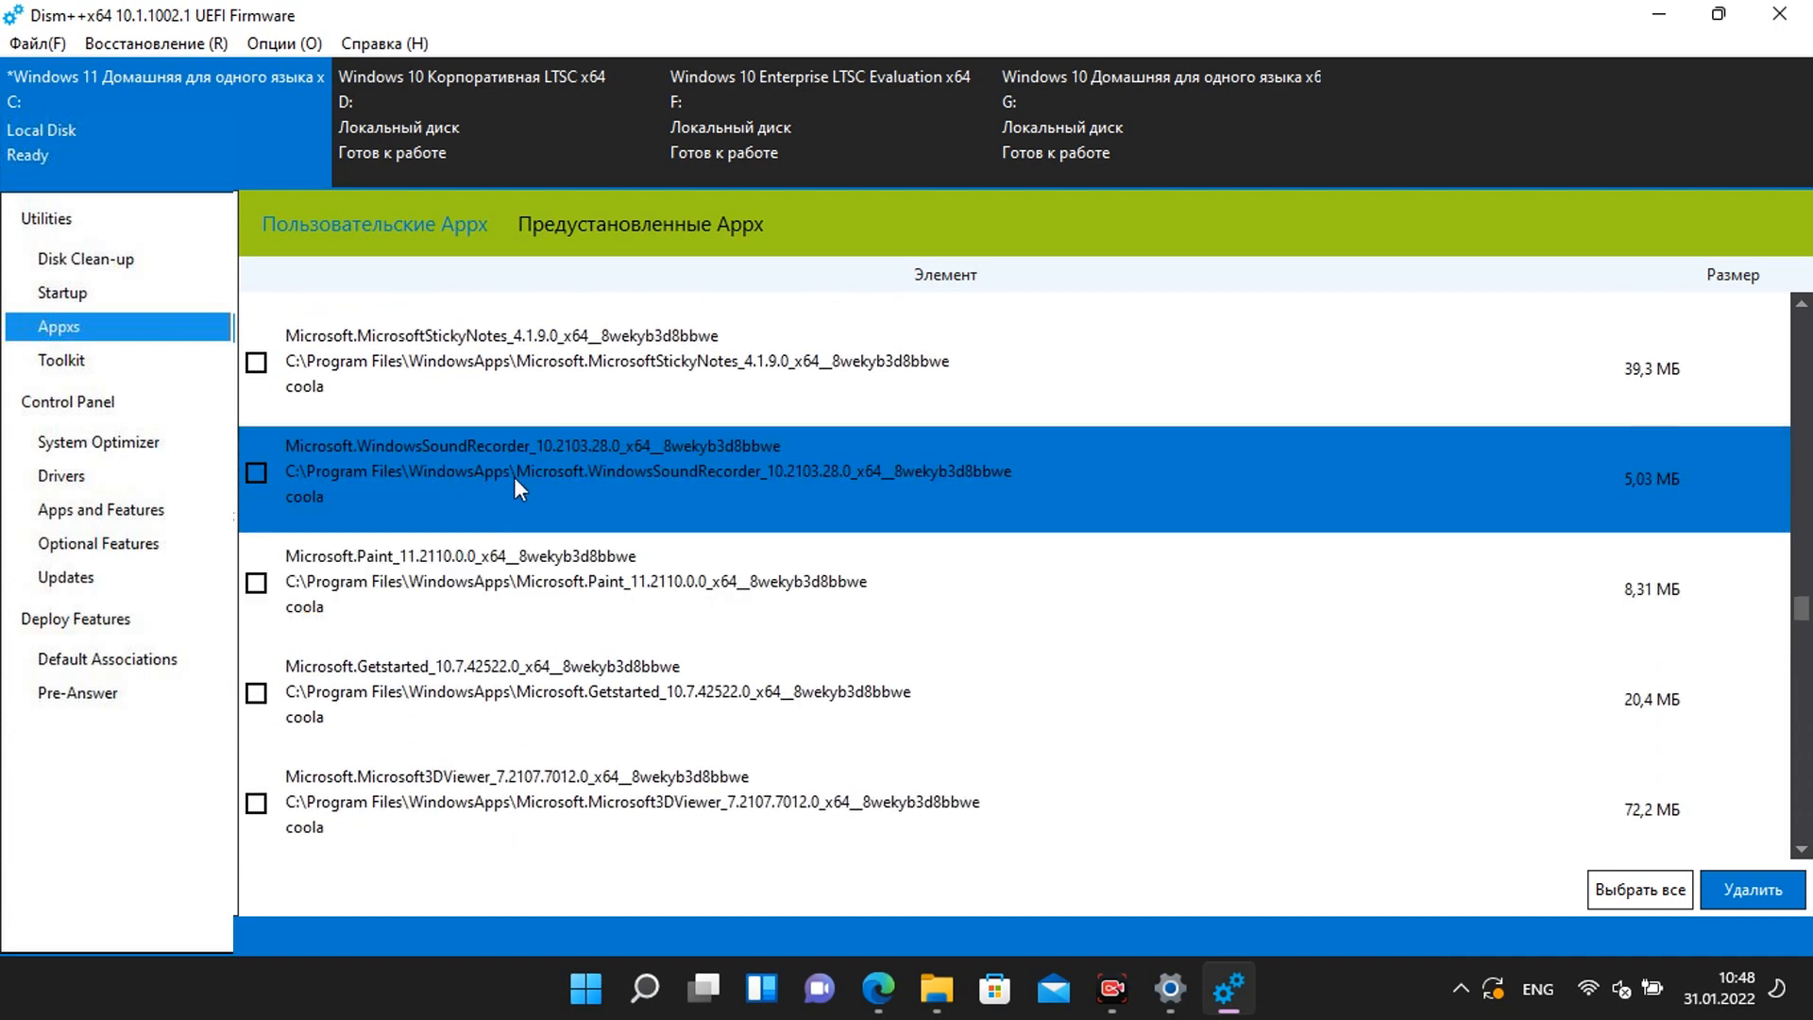
left_click(256, 472)
left_click(256, 583)
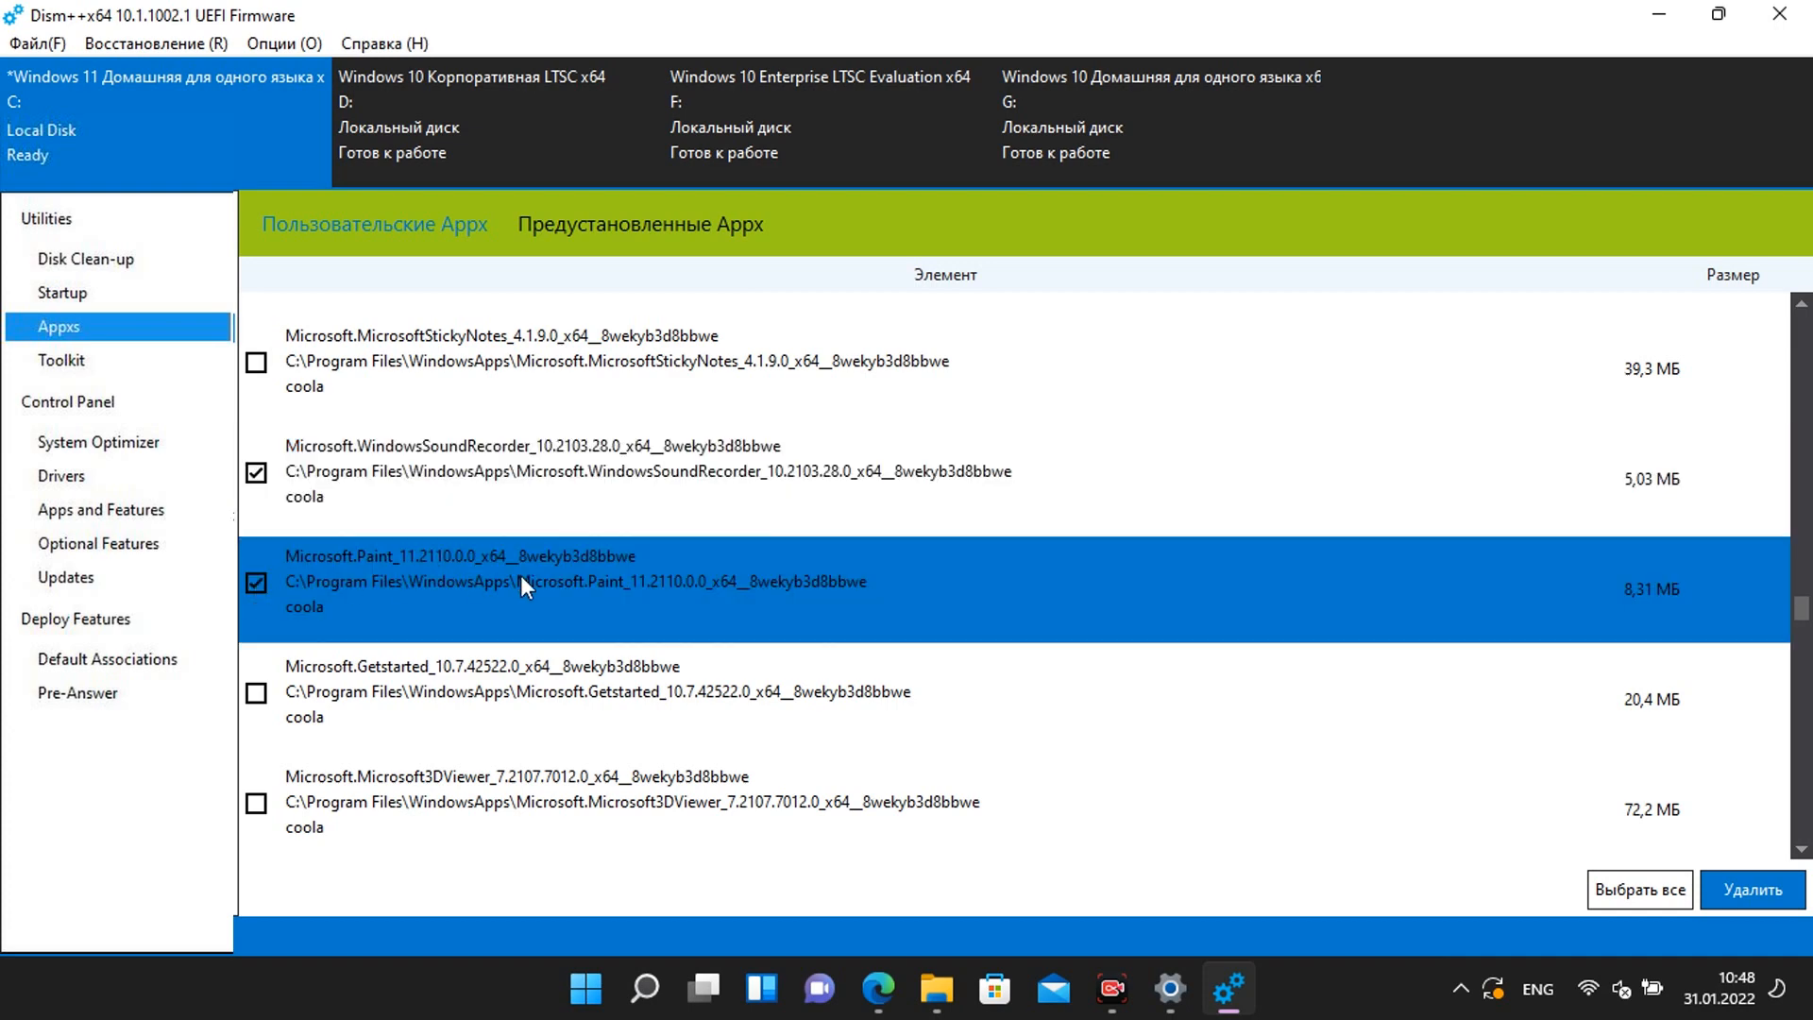
scroll(519, 575, "down", 1)
left_click(255, 564)
Step: Mark the ZuneMusic and XboxIdentityProvider packages for removal further down the user Appx list
scroll(447, 561, "down", 1)
scroll(448, 552, "down", 2)
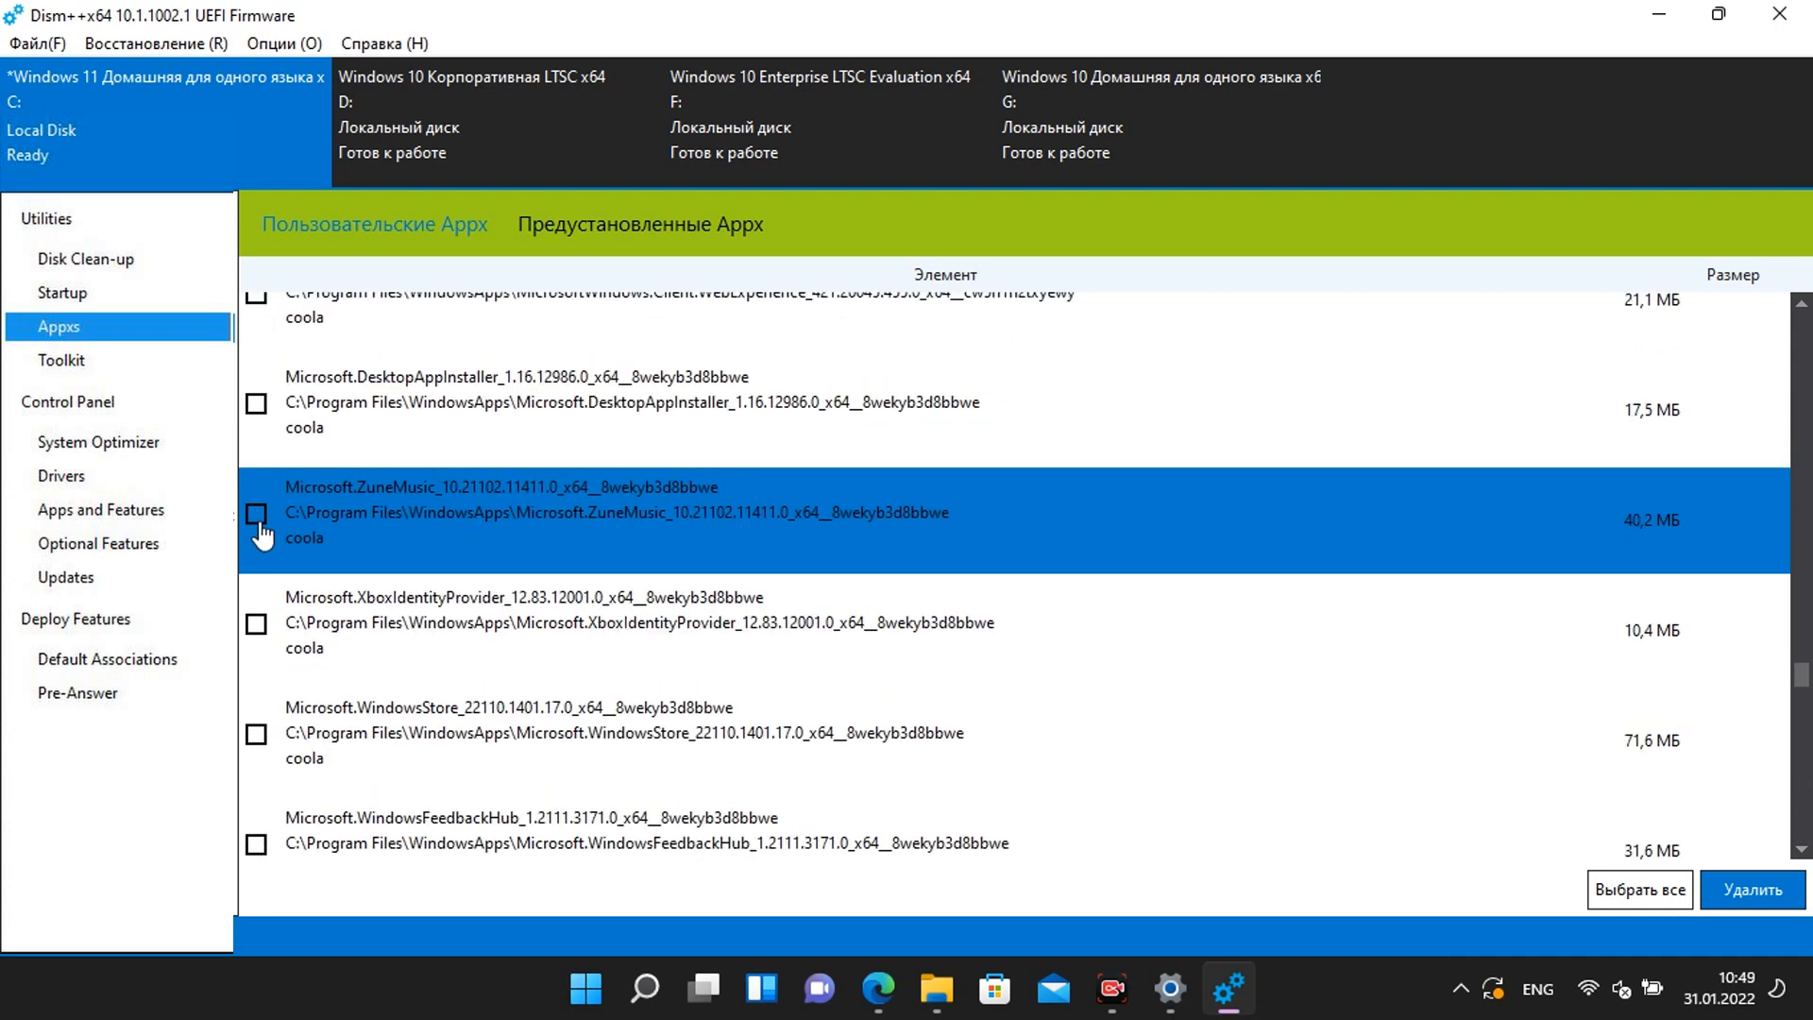
left_click(255, 525)
scroll(440, 509, "down", 1)
left_click(254, 525)
Step: Mark the WindowsAlarms, XboxGamingOverlay and MicrosoftSolitaireCollection packages for removal, leaving out the language experience packs
scroll(444, 519, "down", 1)
scroll(435, 491, "down", 3)
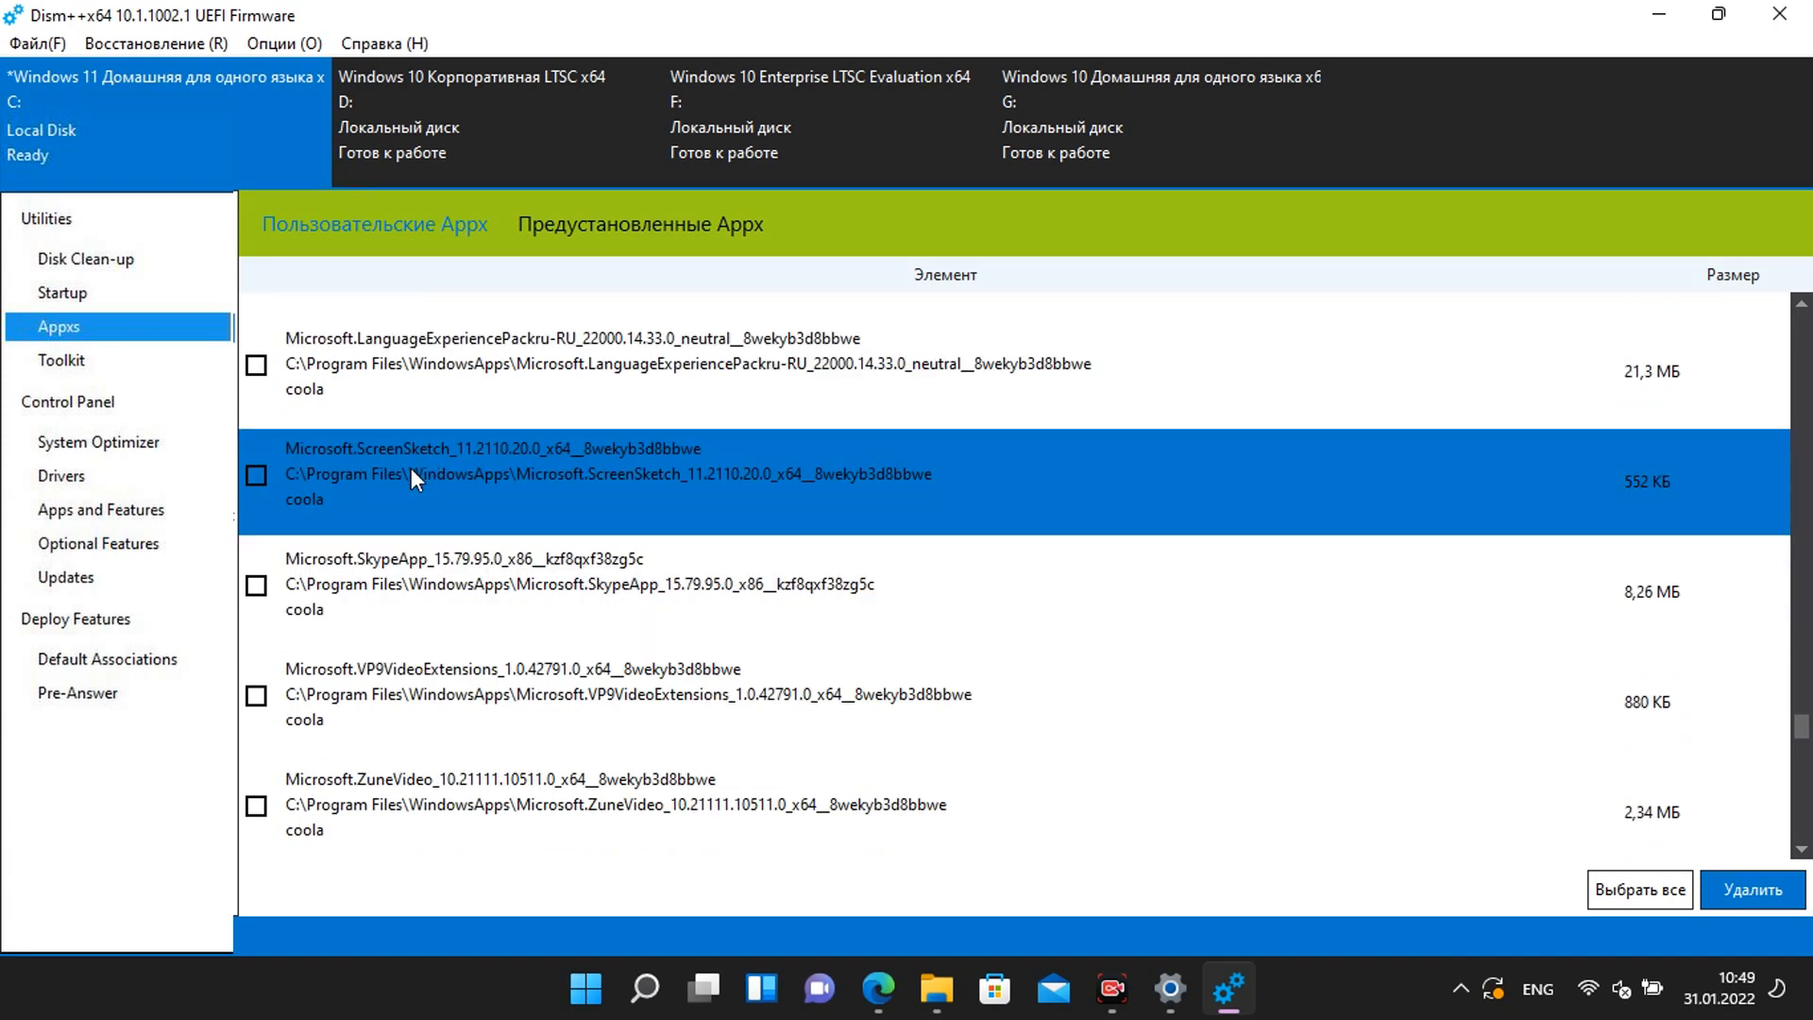
scroll(414, 567, "down", 3)
left_click(255, 688)
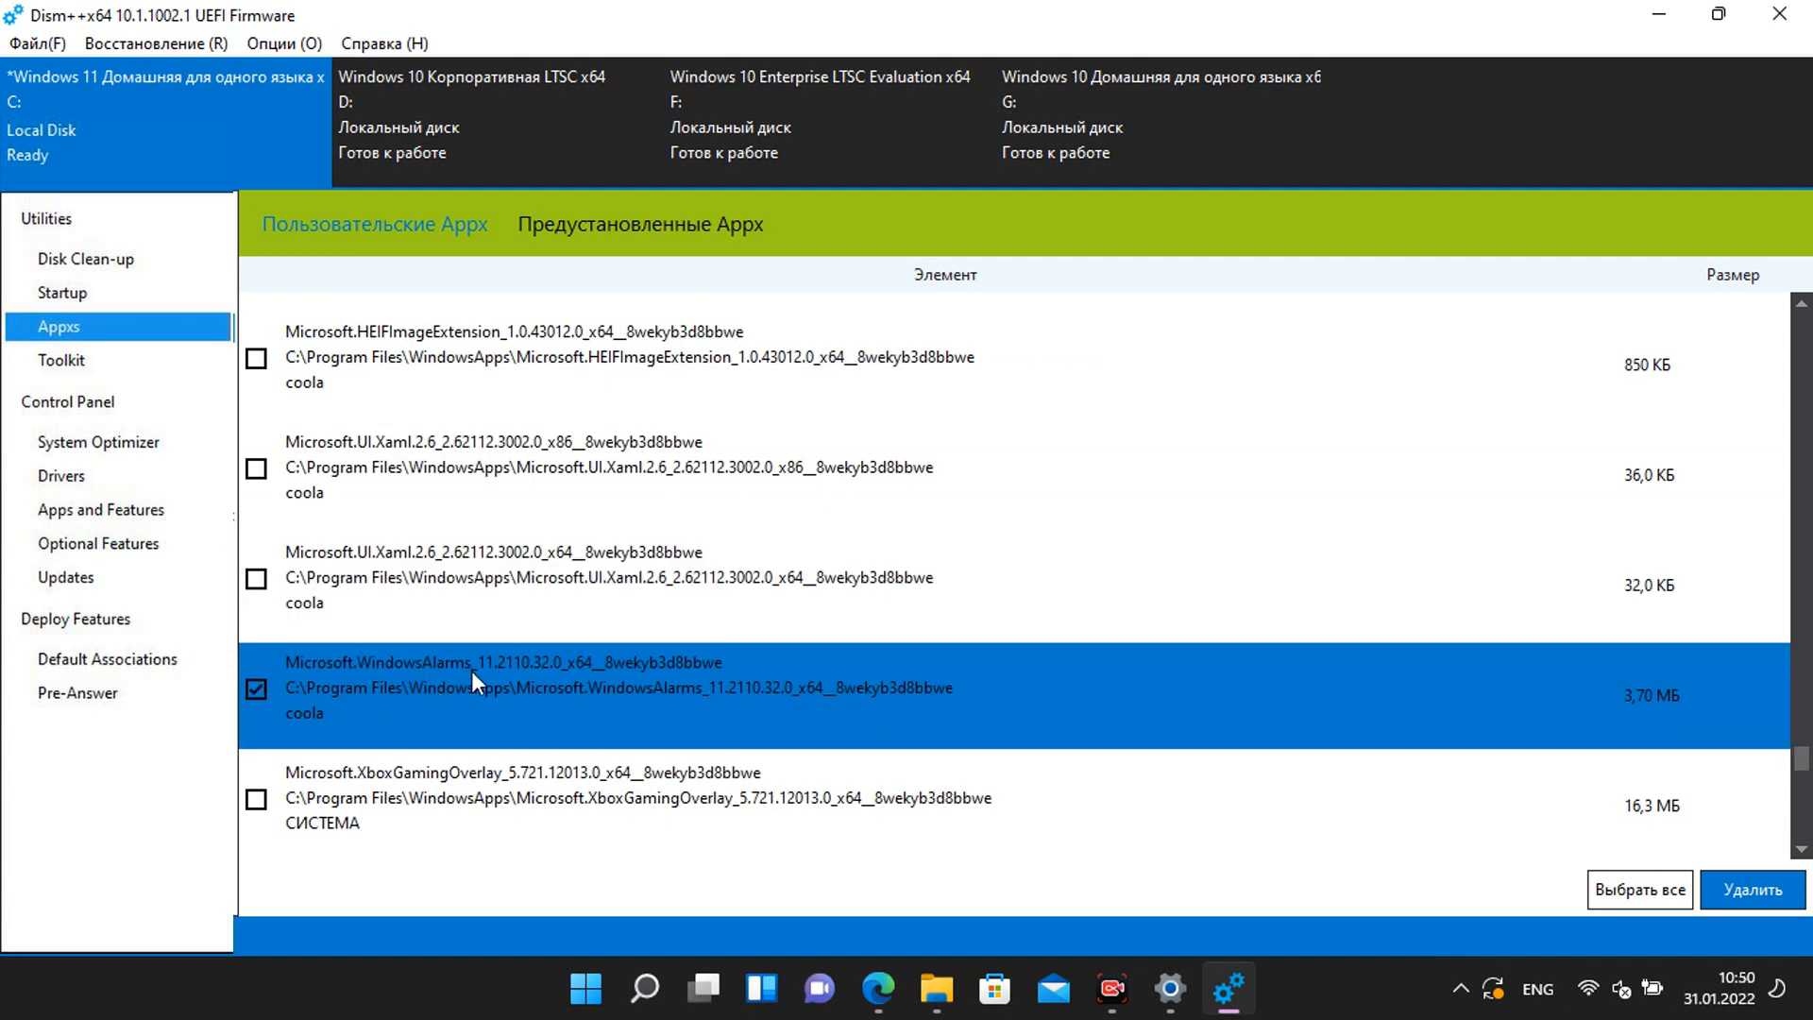
scroll(463, 651, "down", 3)
left_click(255, 492)
scroll(455, 608, "down", 1)
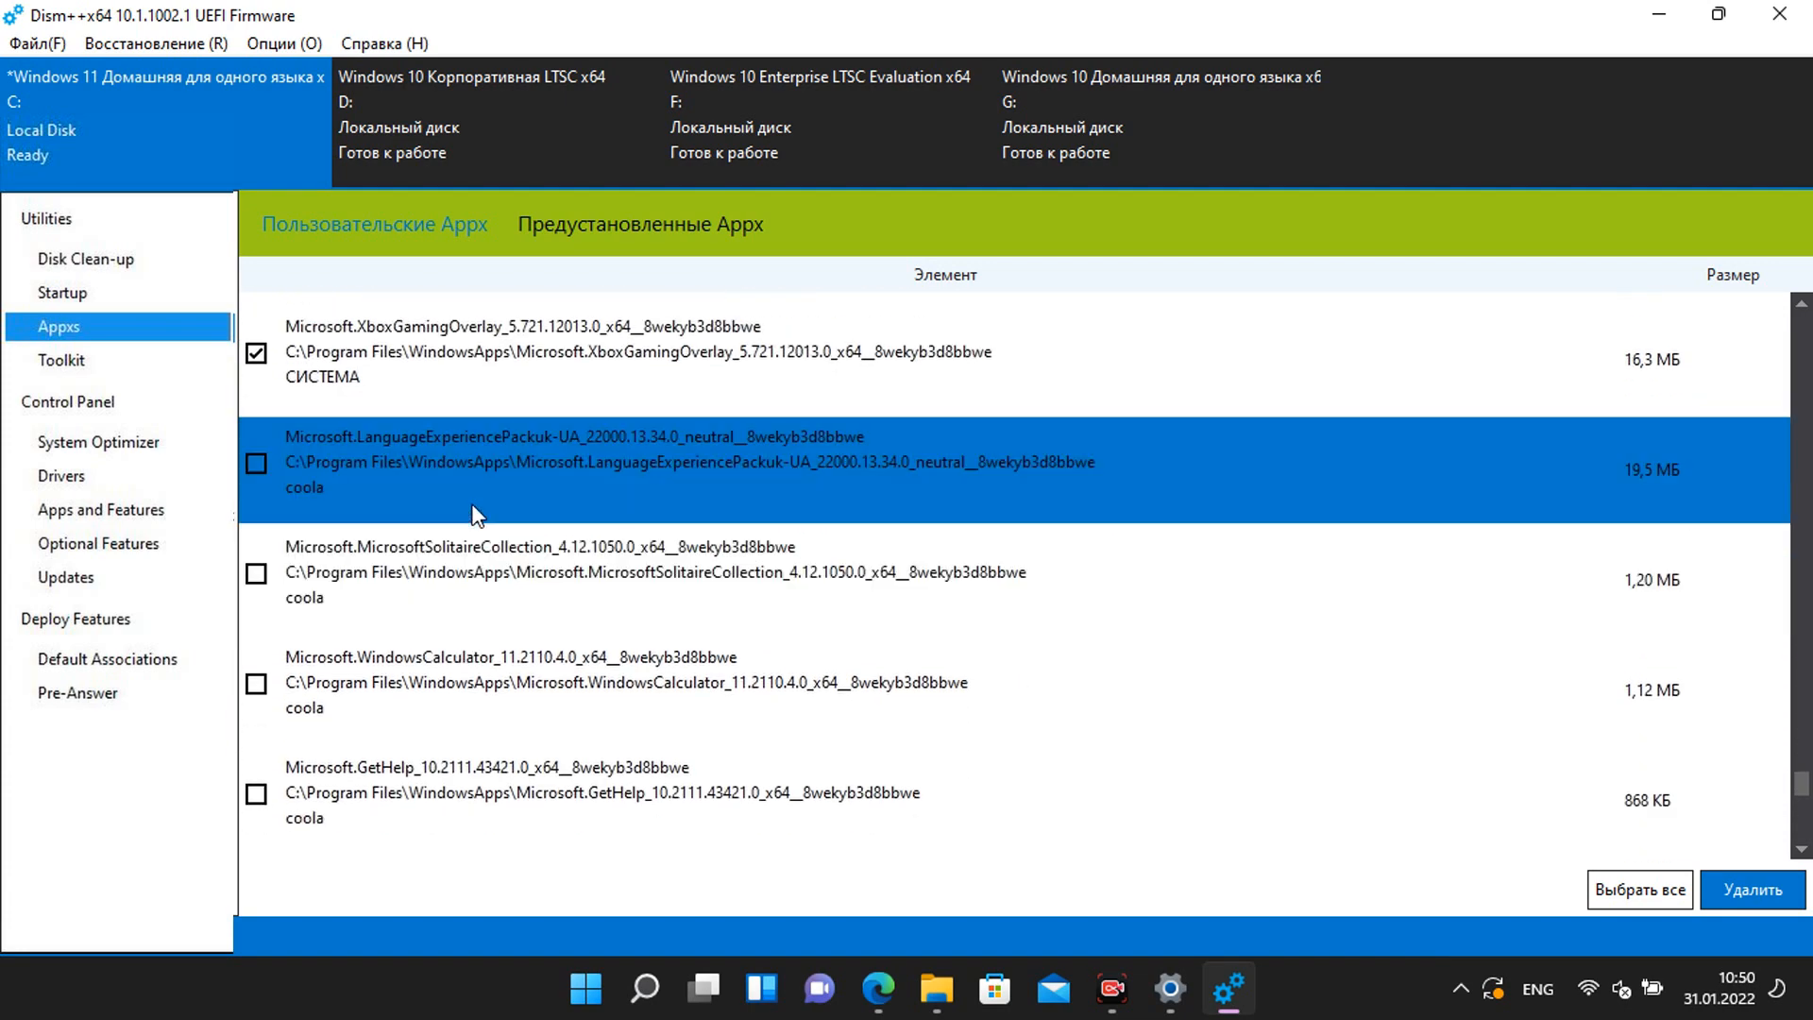
scroll(463, 553, "down", 1)
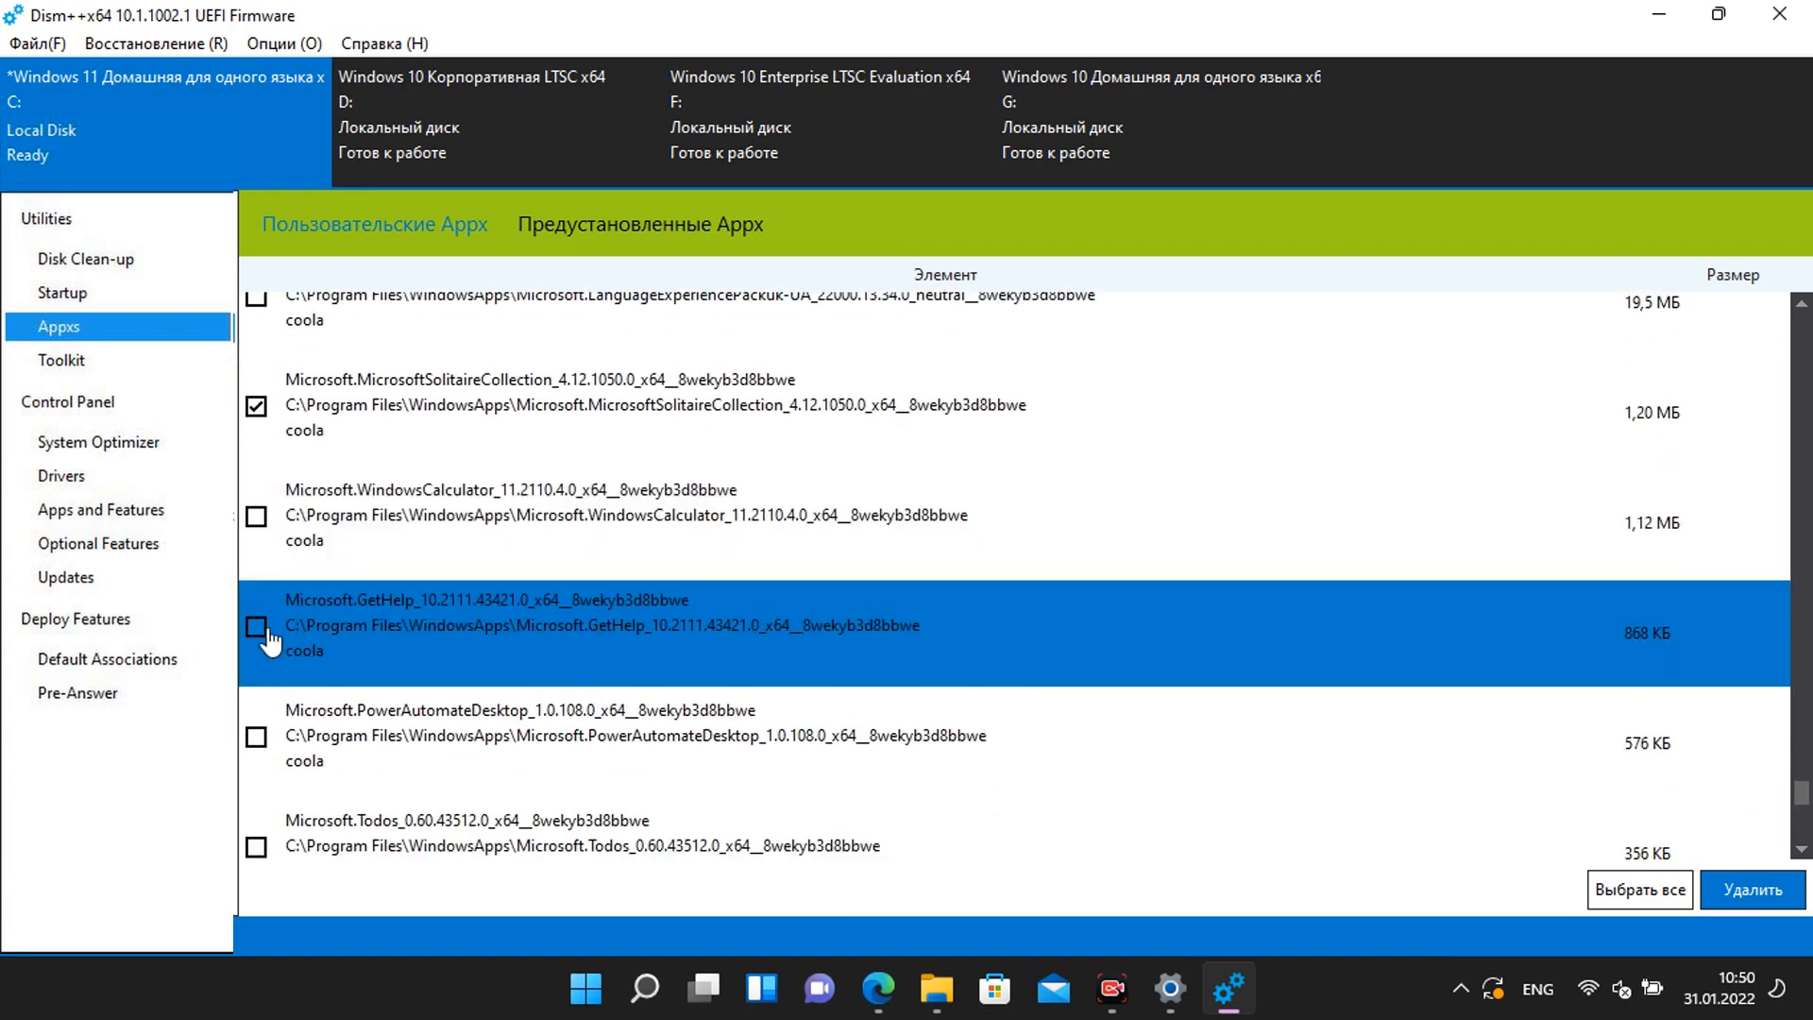
Step: Mark the GetHelp and Todos packages for removal, leaving out PowerAutomateDesktop and Windows.Photos
left_click(255, 630)
scroll(422, 604, "down", 1)
scroll(421, 585, "down", 1)
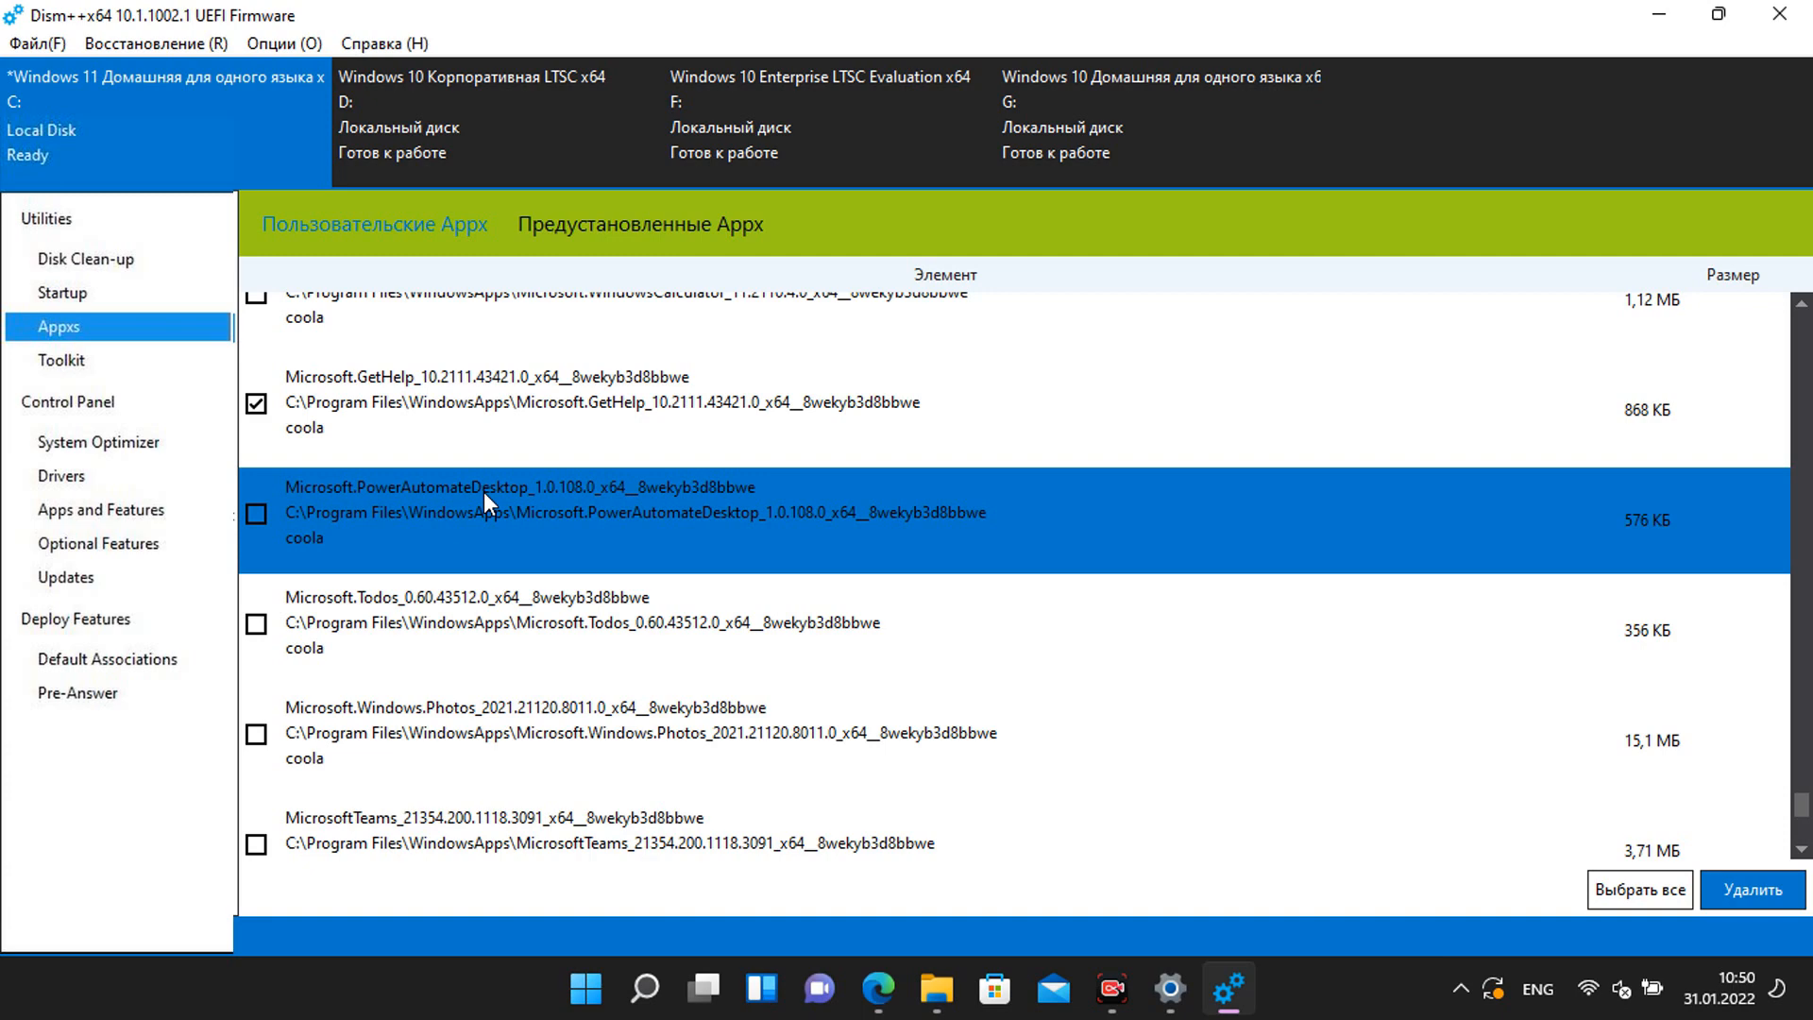
left_click(426, 606)
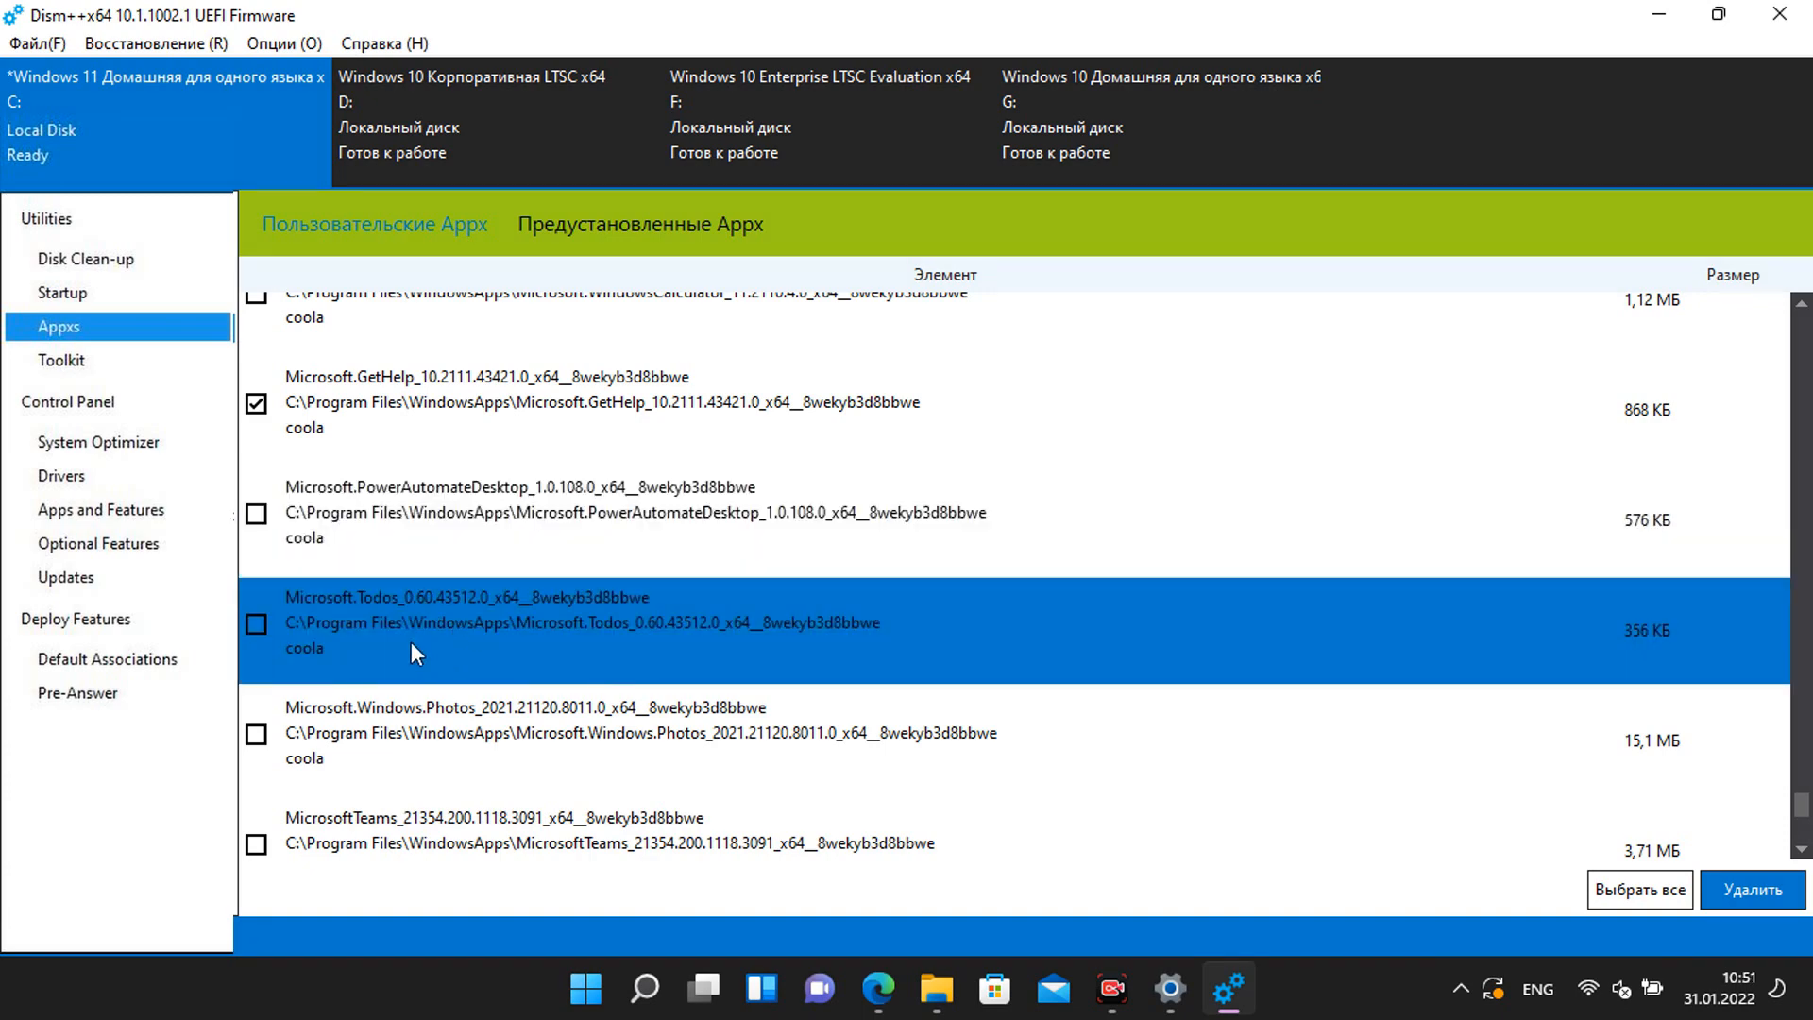
left_click(256, 623)
scroll(283, 604, "down", 1)
left_click(372, 612)
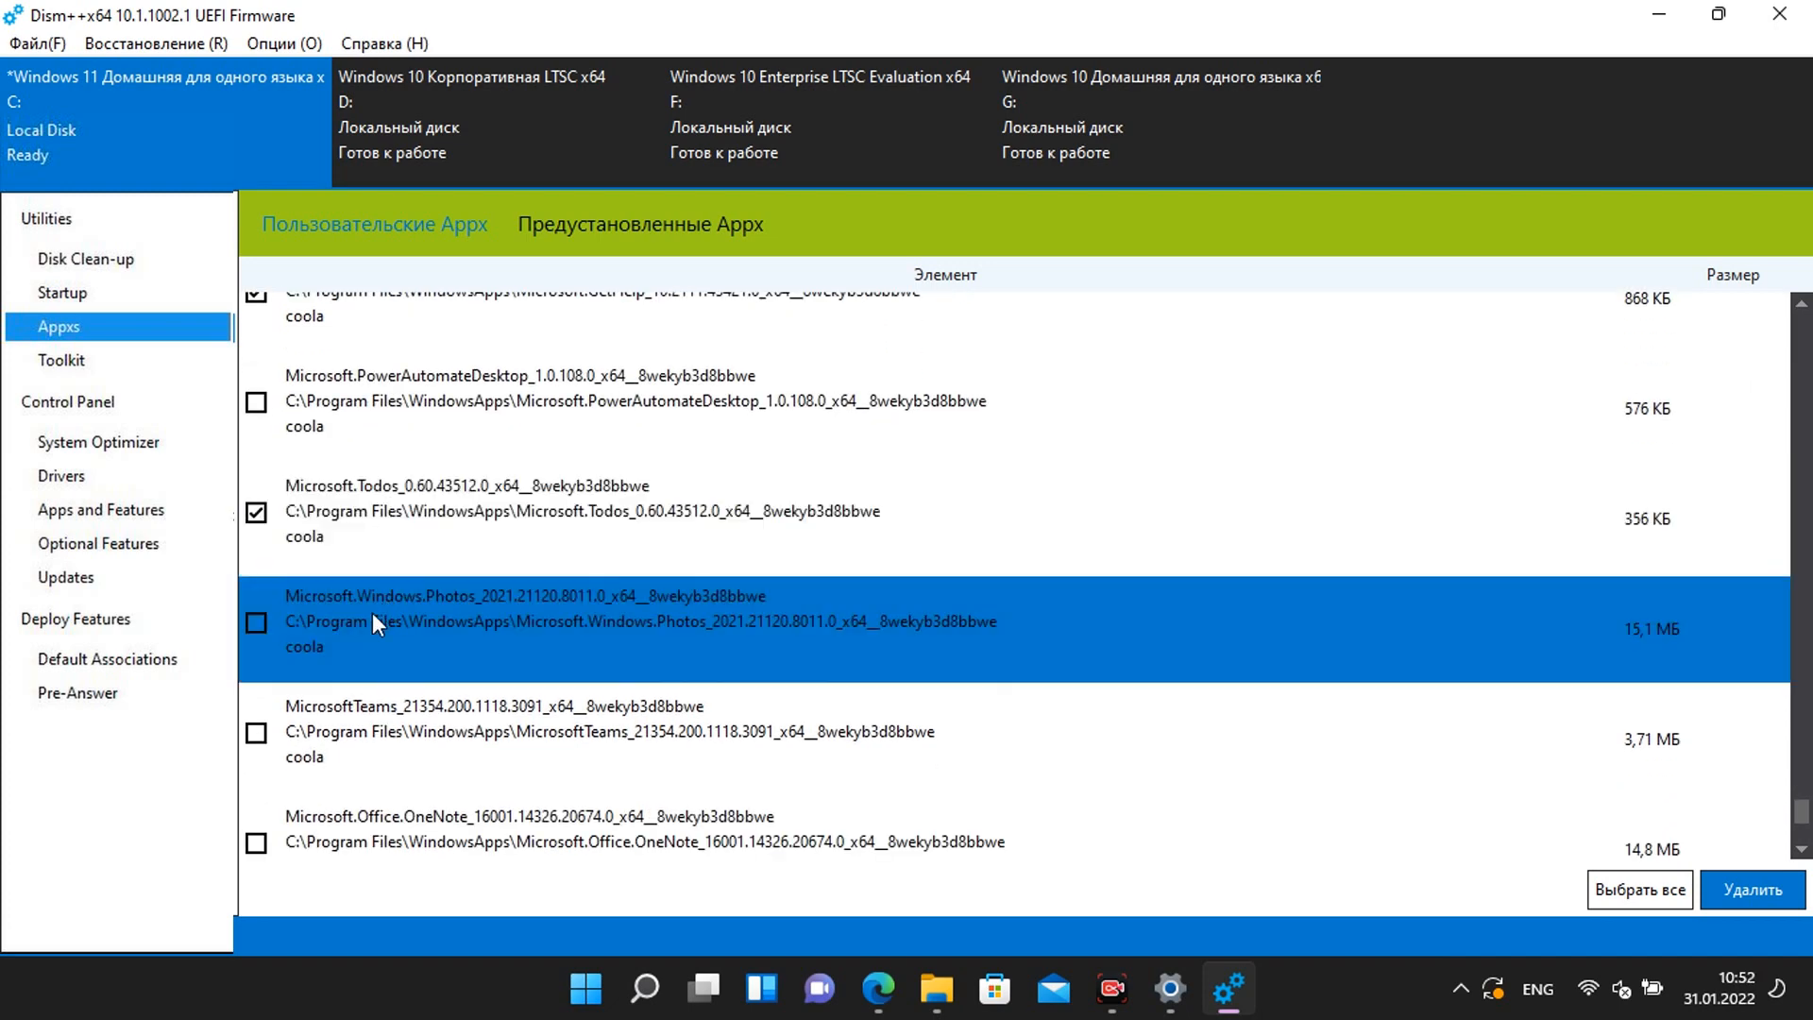
Step: Mark the MicrosoftTeams and Office.OneNote packages for removal, leaving out Microsoft.549981C3F5F10
left_click(260, 736)
scroll(337, 710, "down", 1)
left_click(261, 693)
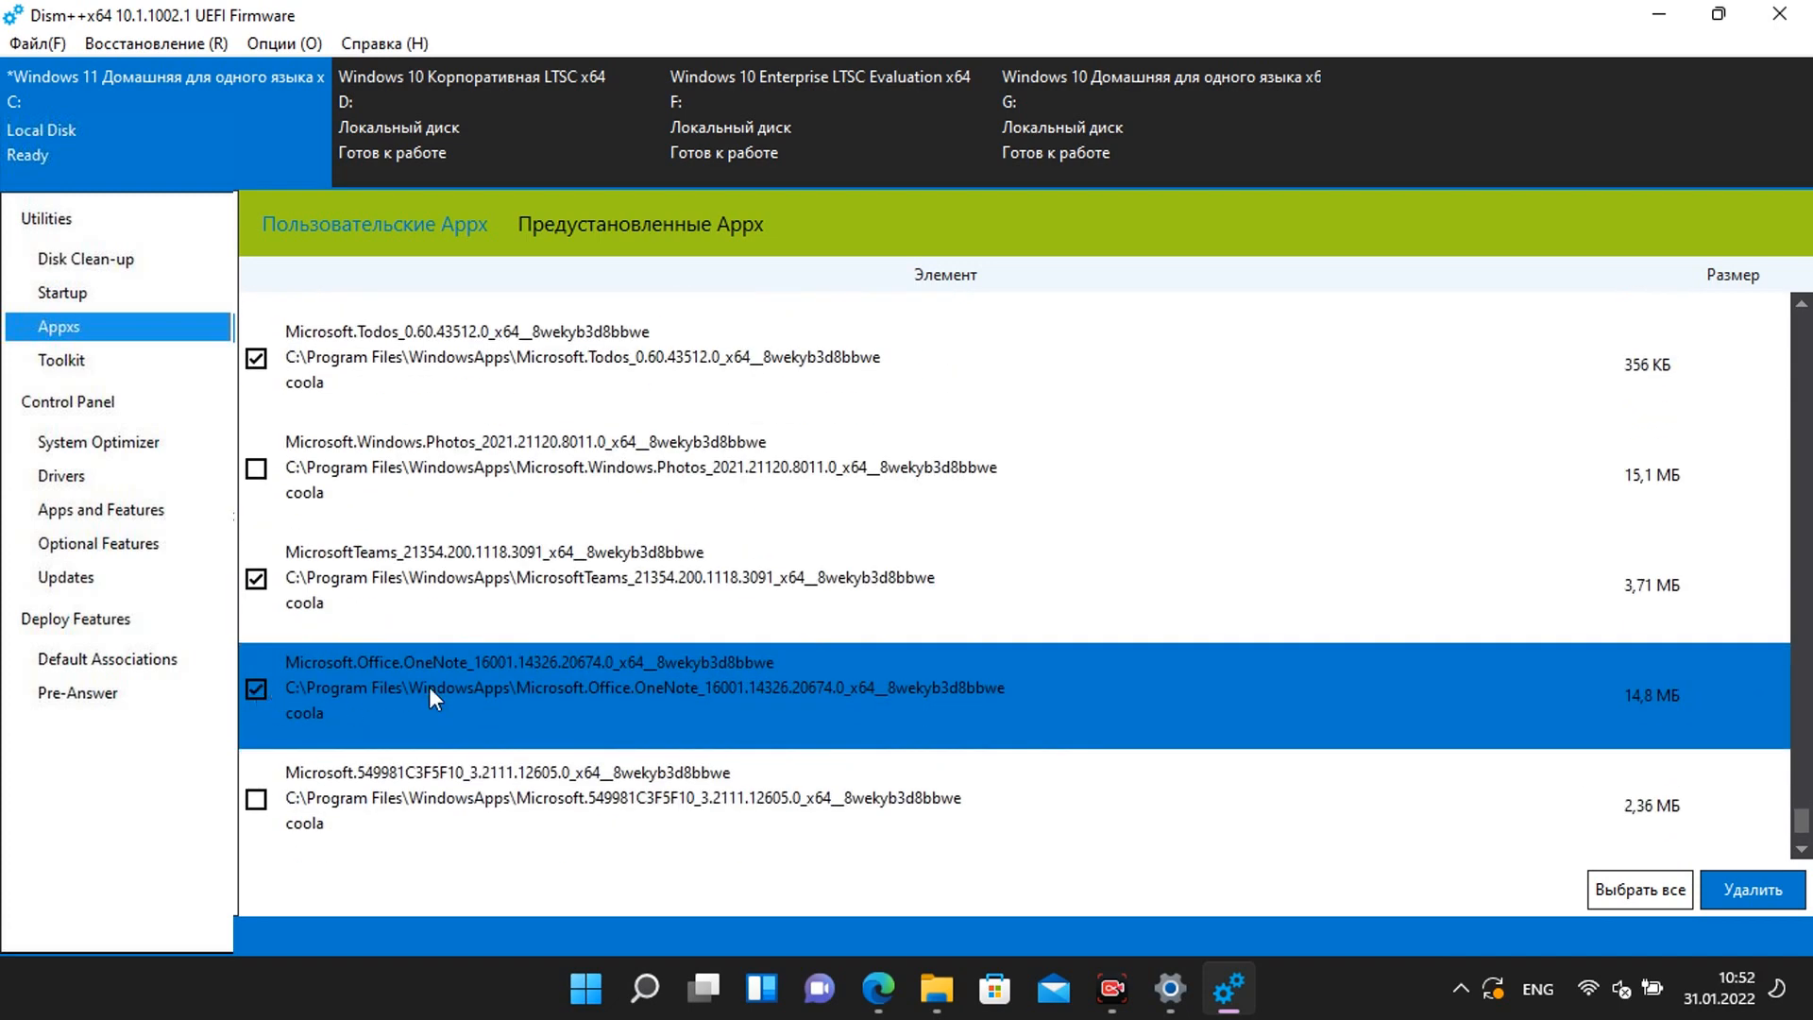
left_click(388, 796)
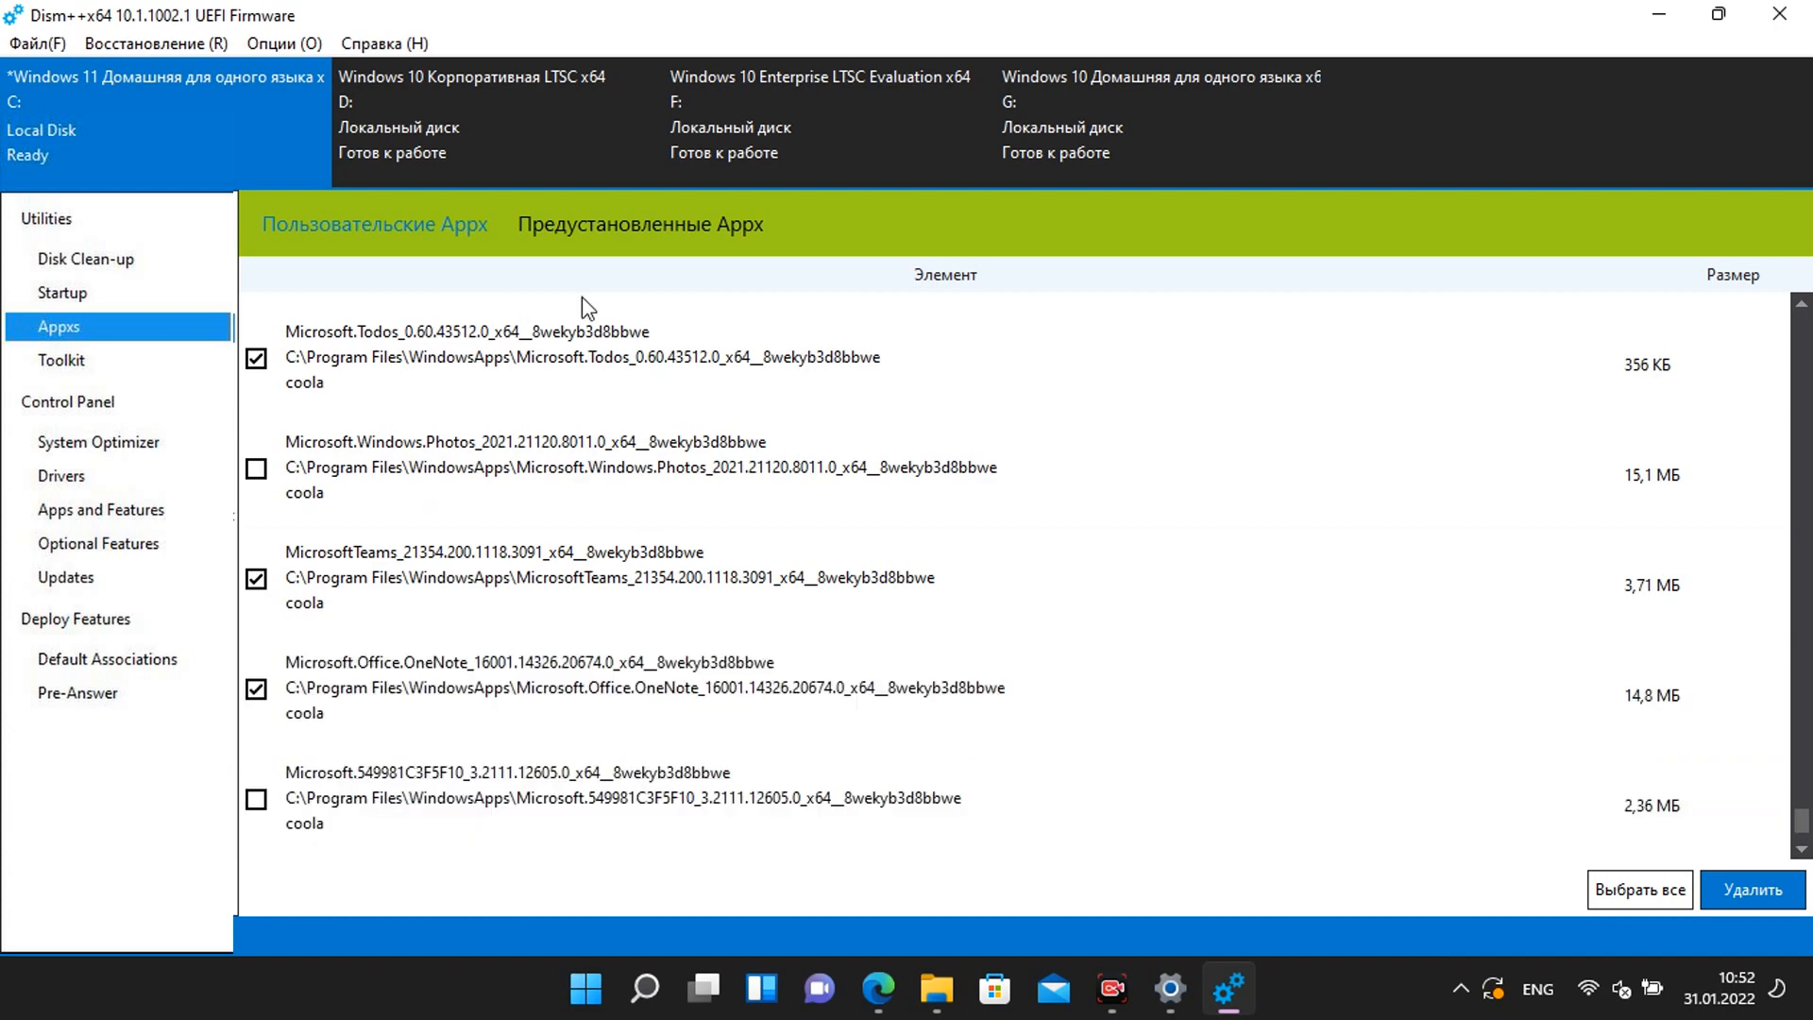
Step: Remove all marked user Appx packages and dismiss the completion reminder
left_click(1769, 892)
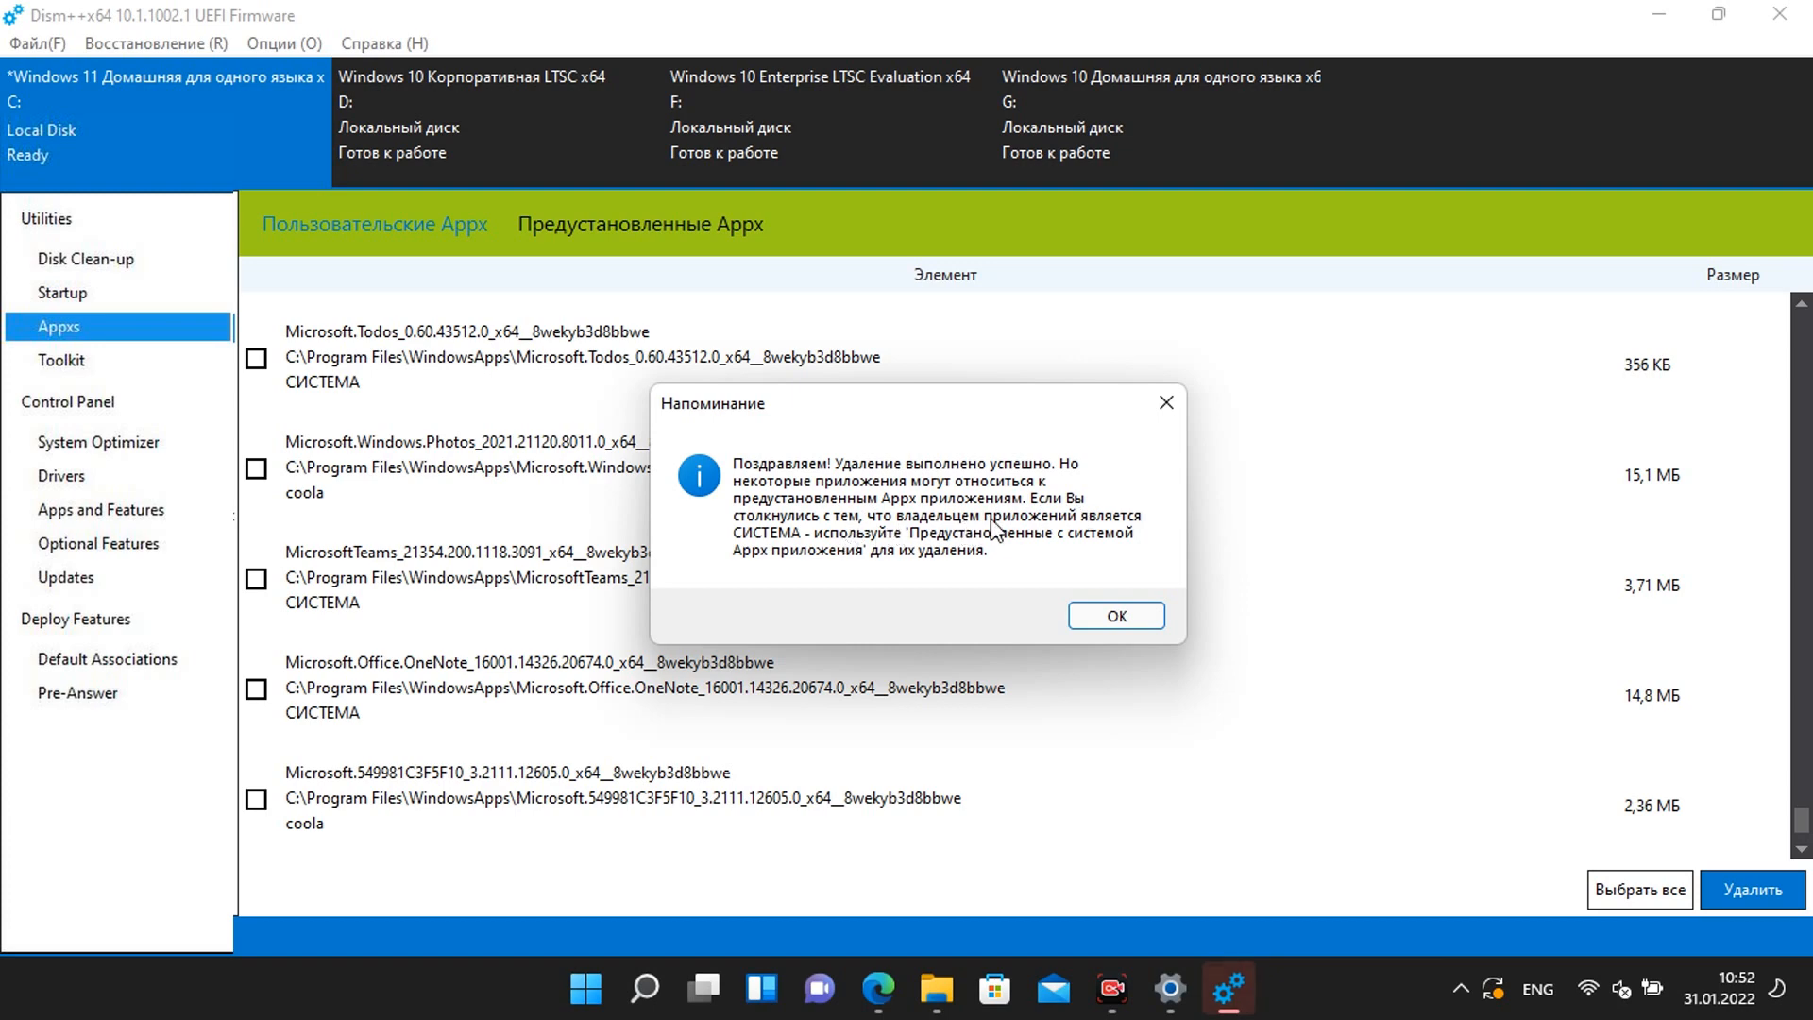
left_click(1116, 615)
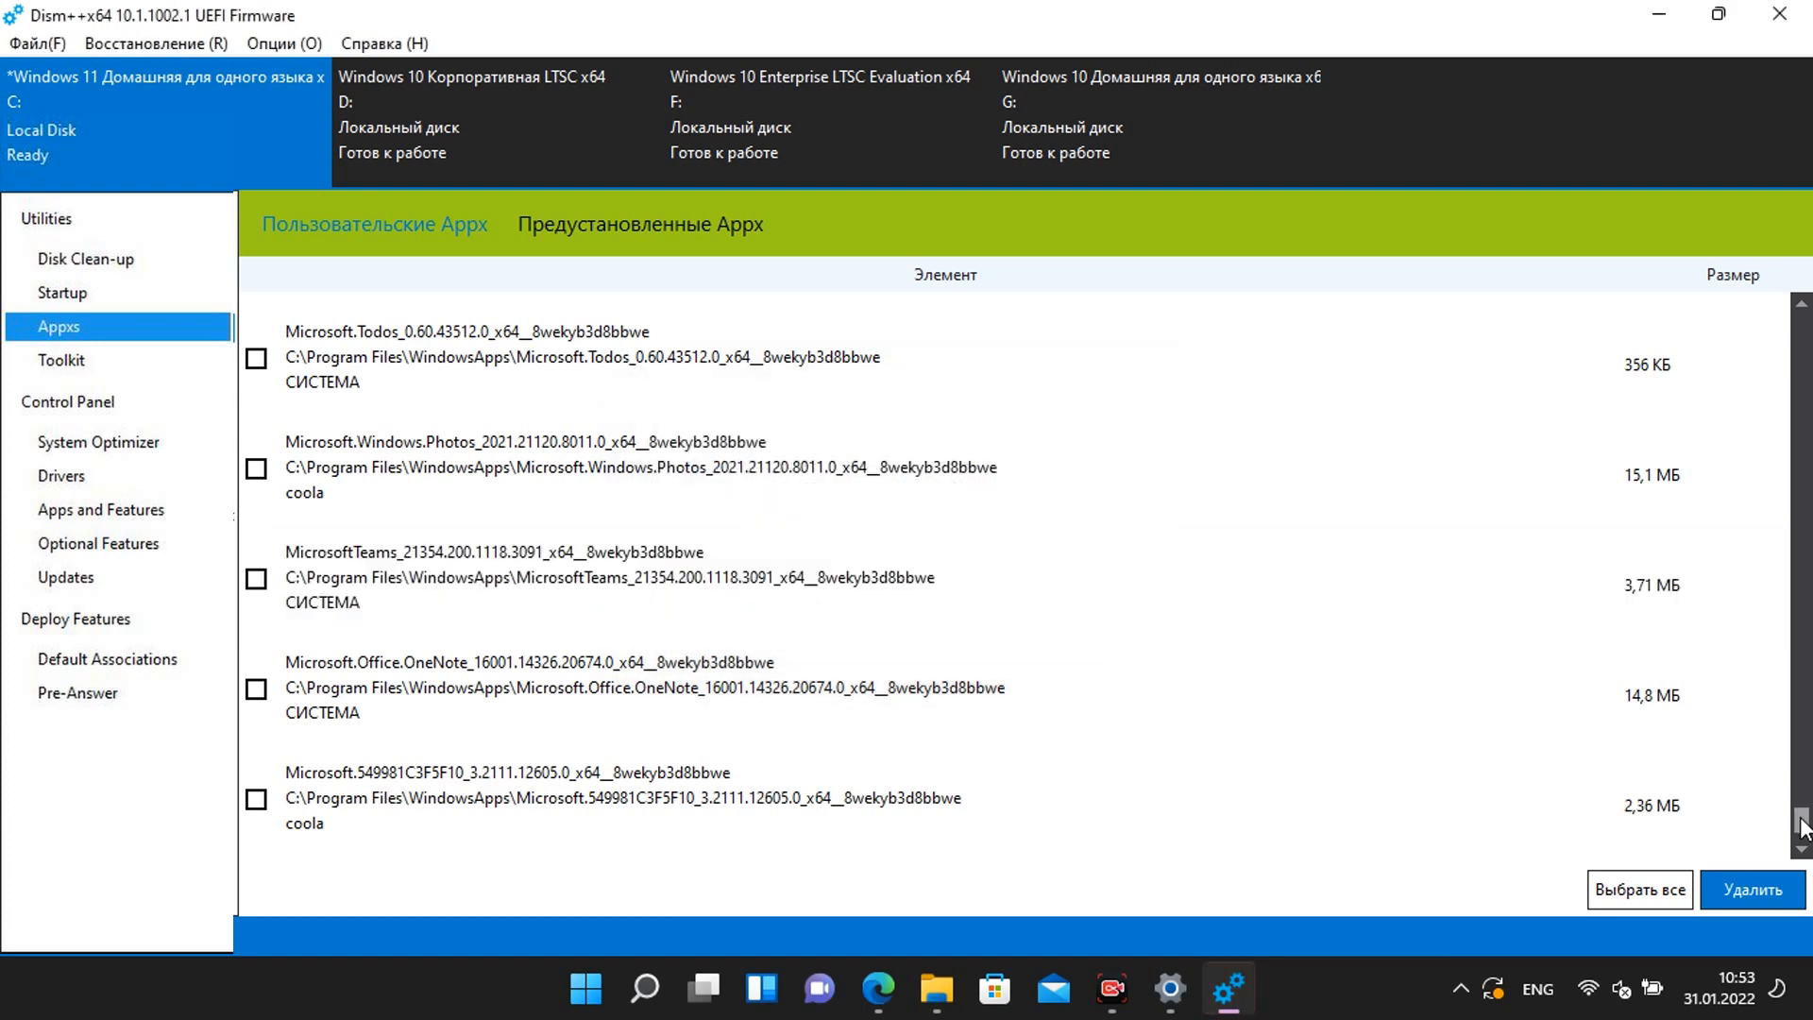
scroll(701, 314, "down", 10)
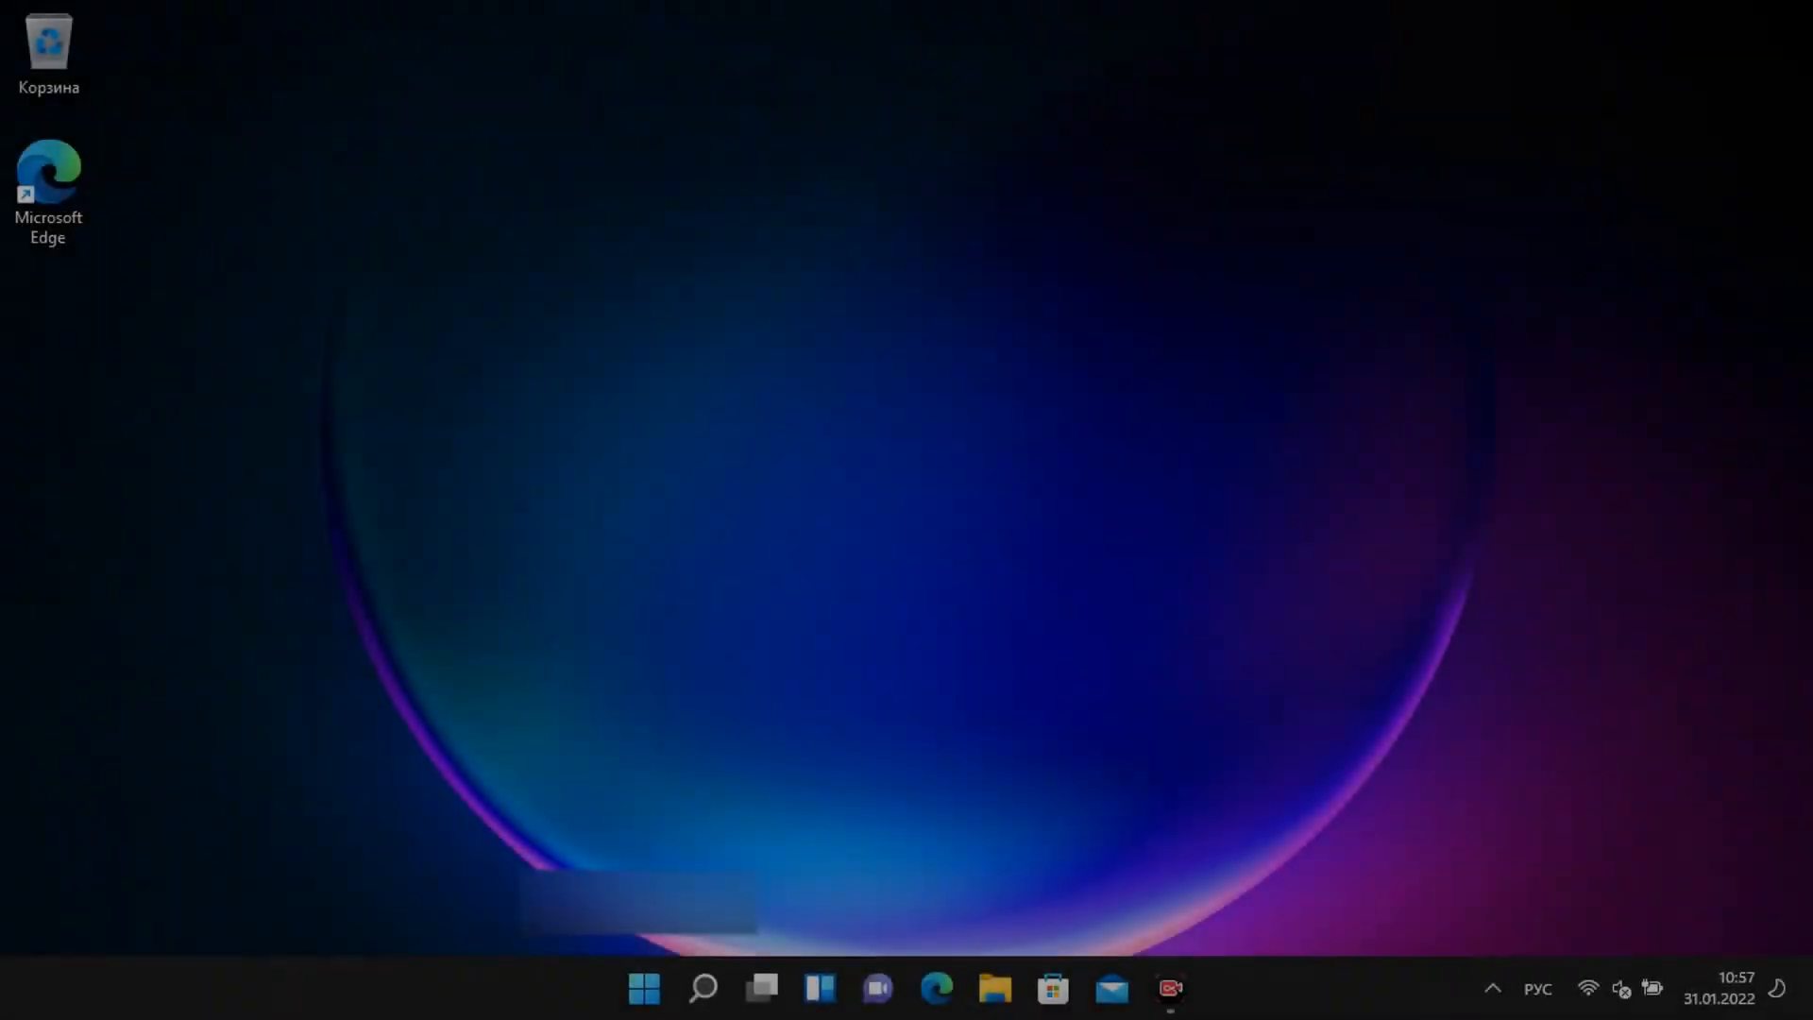
Step: Uninstall the pinned Clipchamp and Picsart apps from the Start menu
left_click(639, 989)
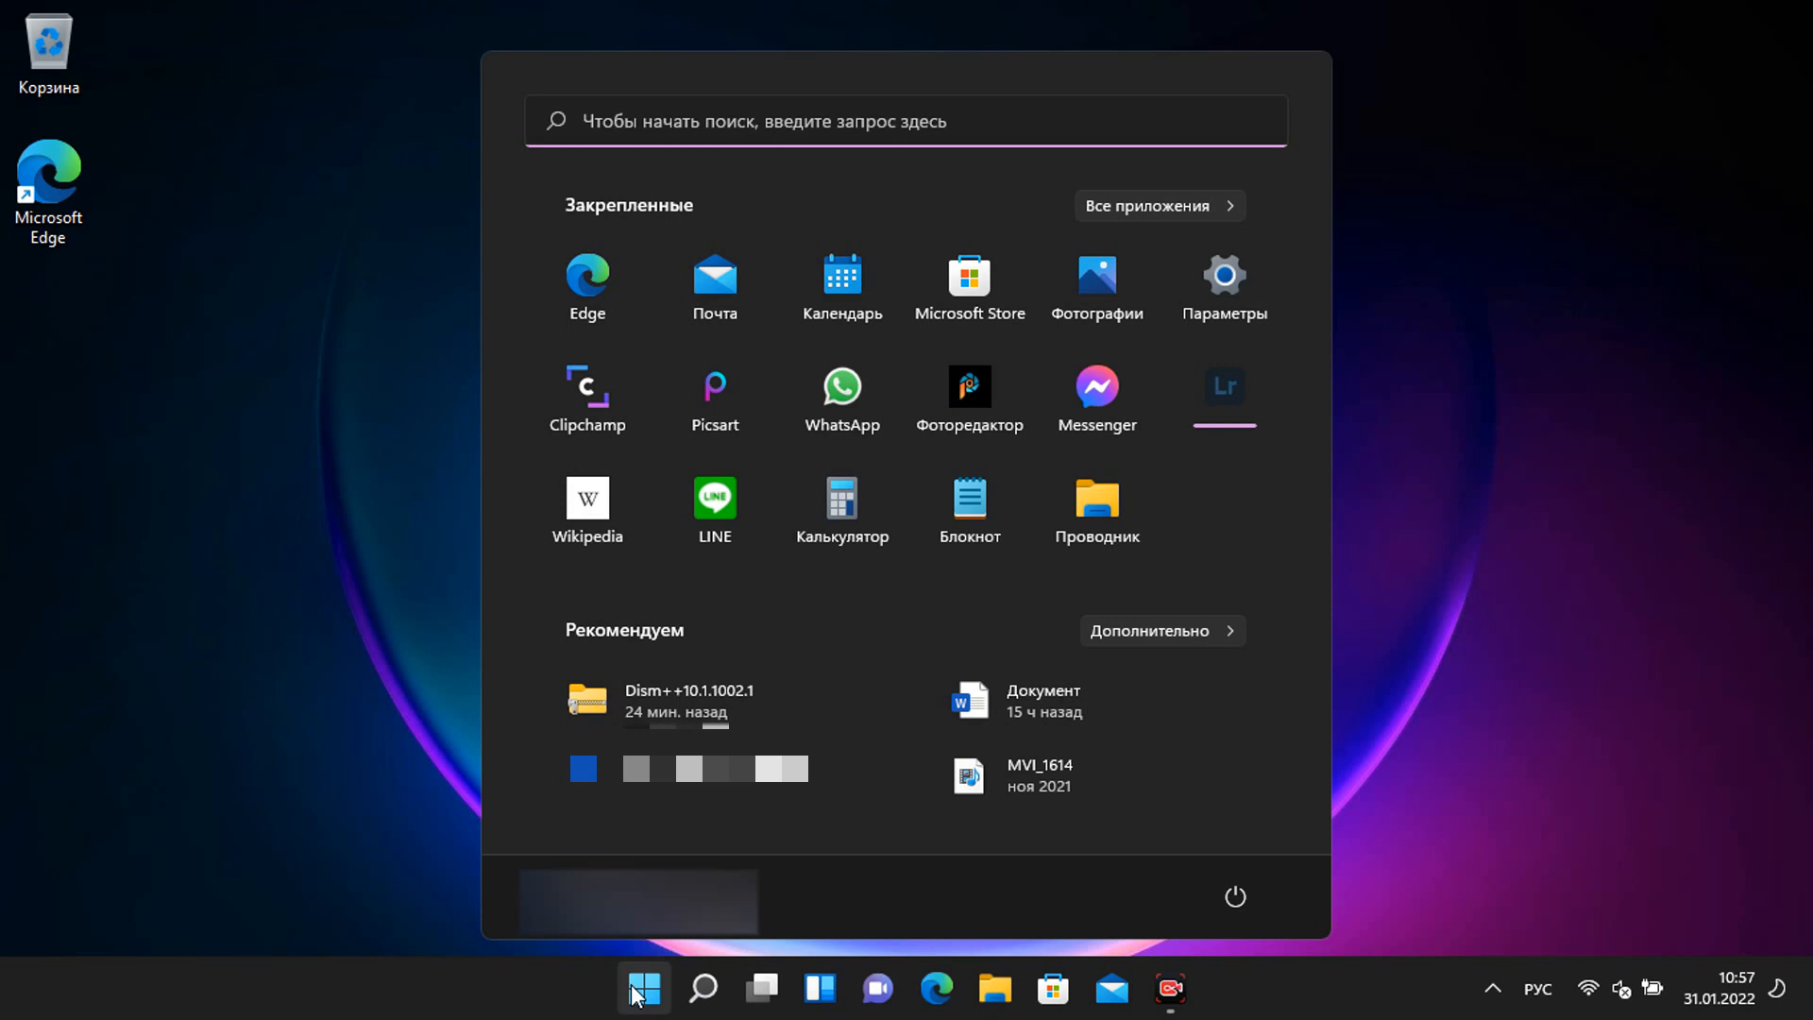
right_click(570, 405)
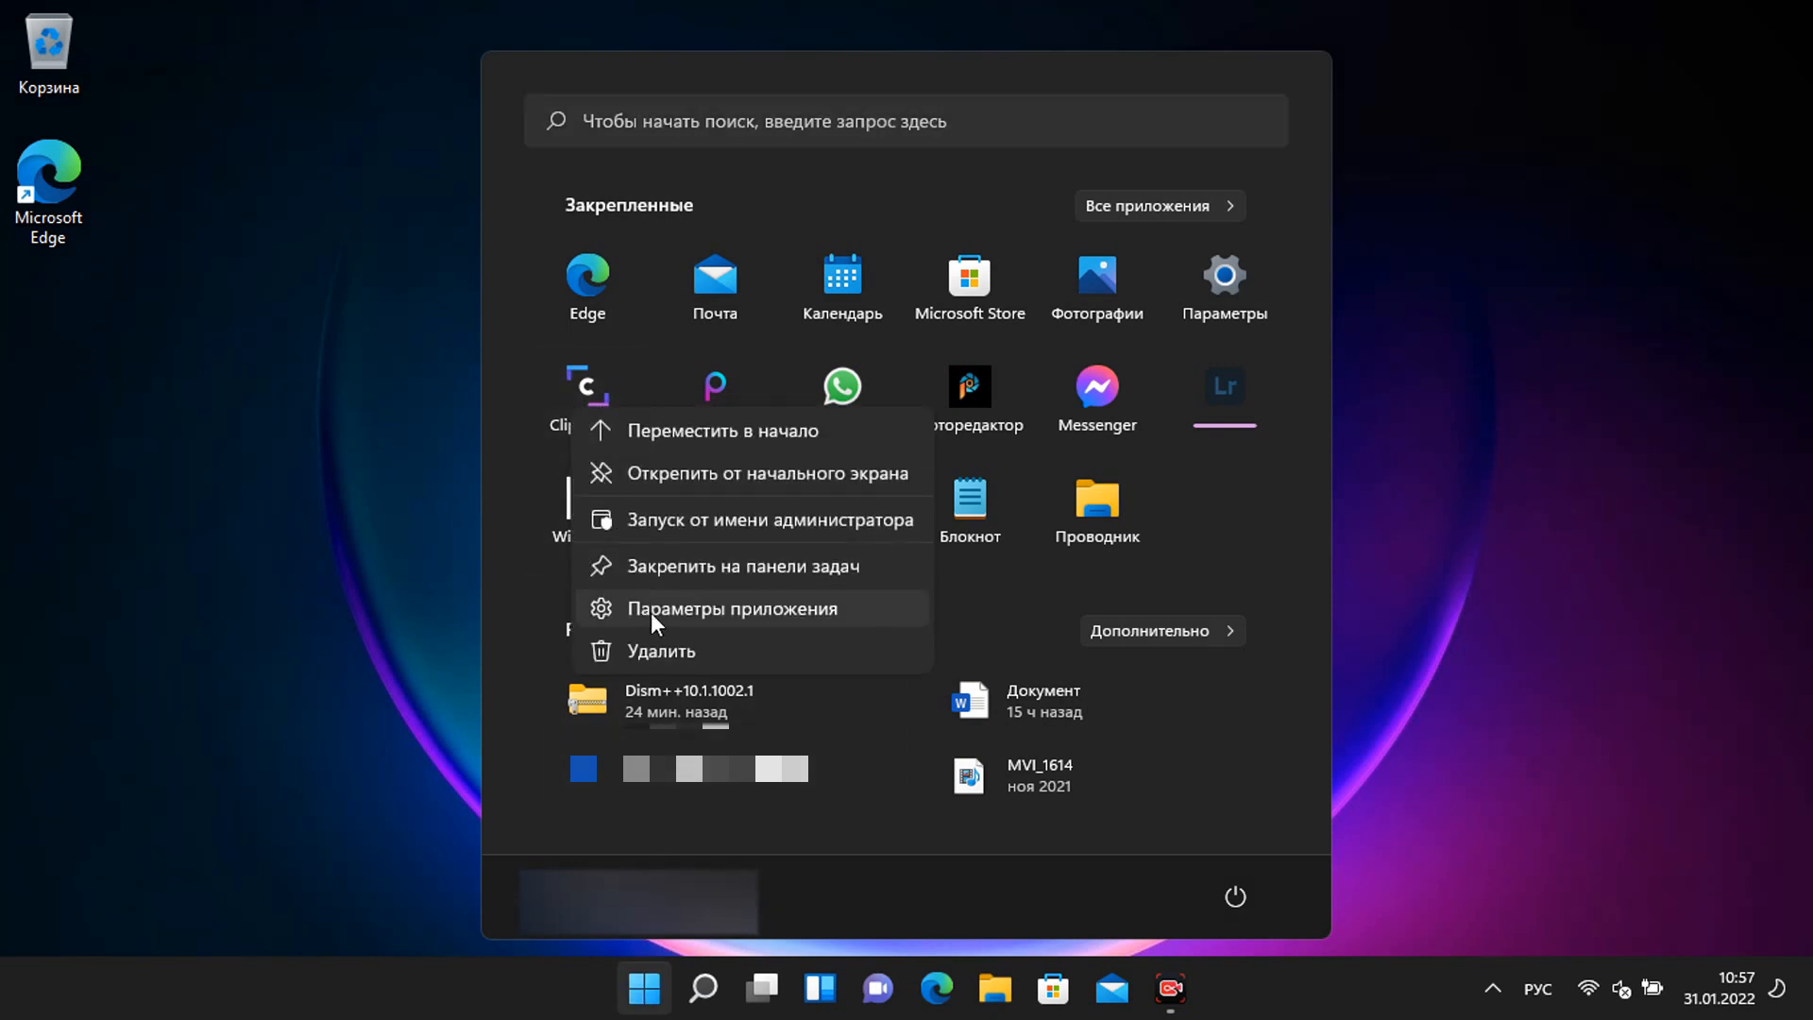
left_click(651, 652)
left_click(837, 587)
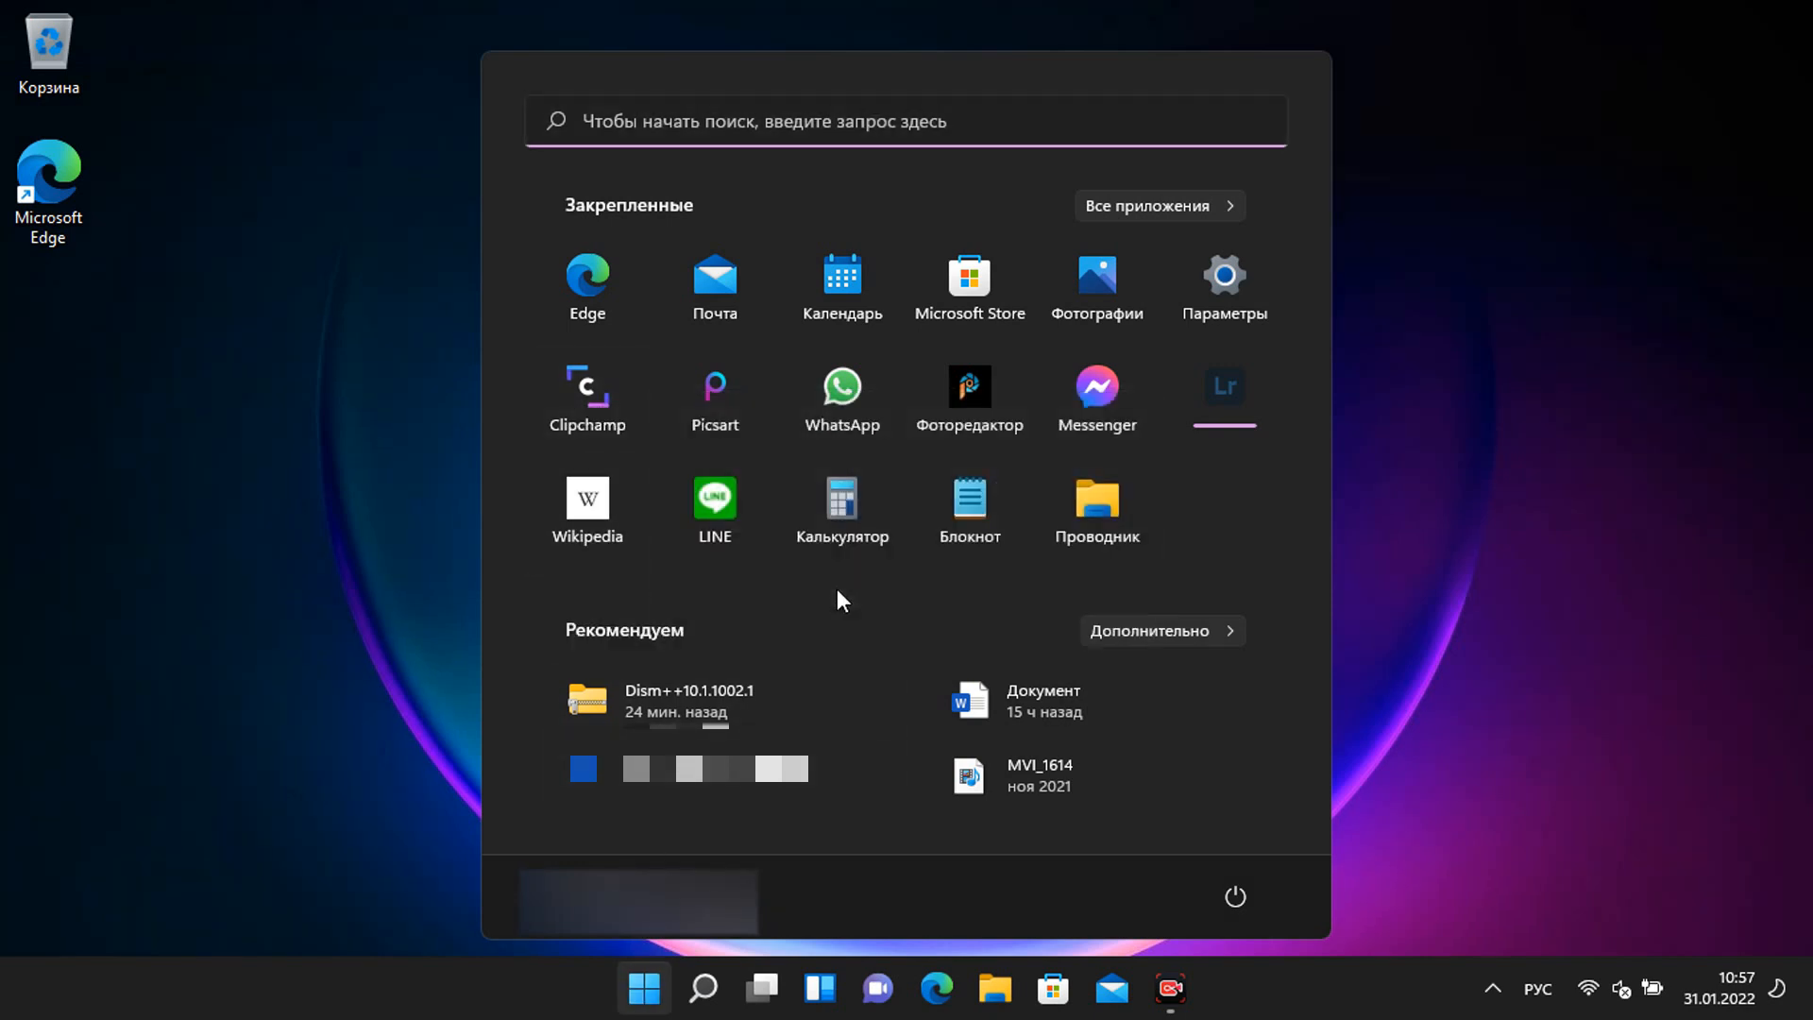
right_click(570, 399)
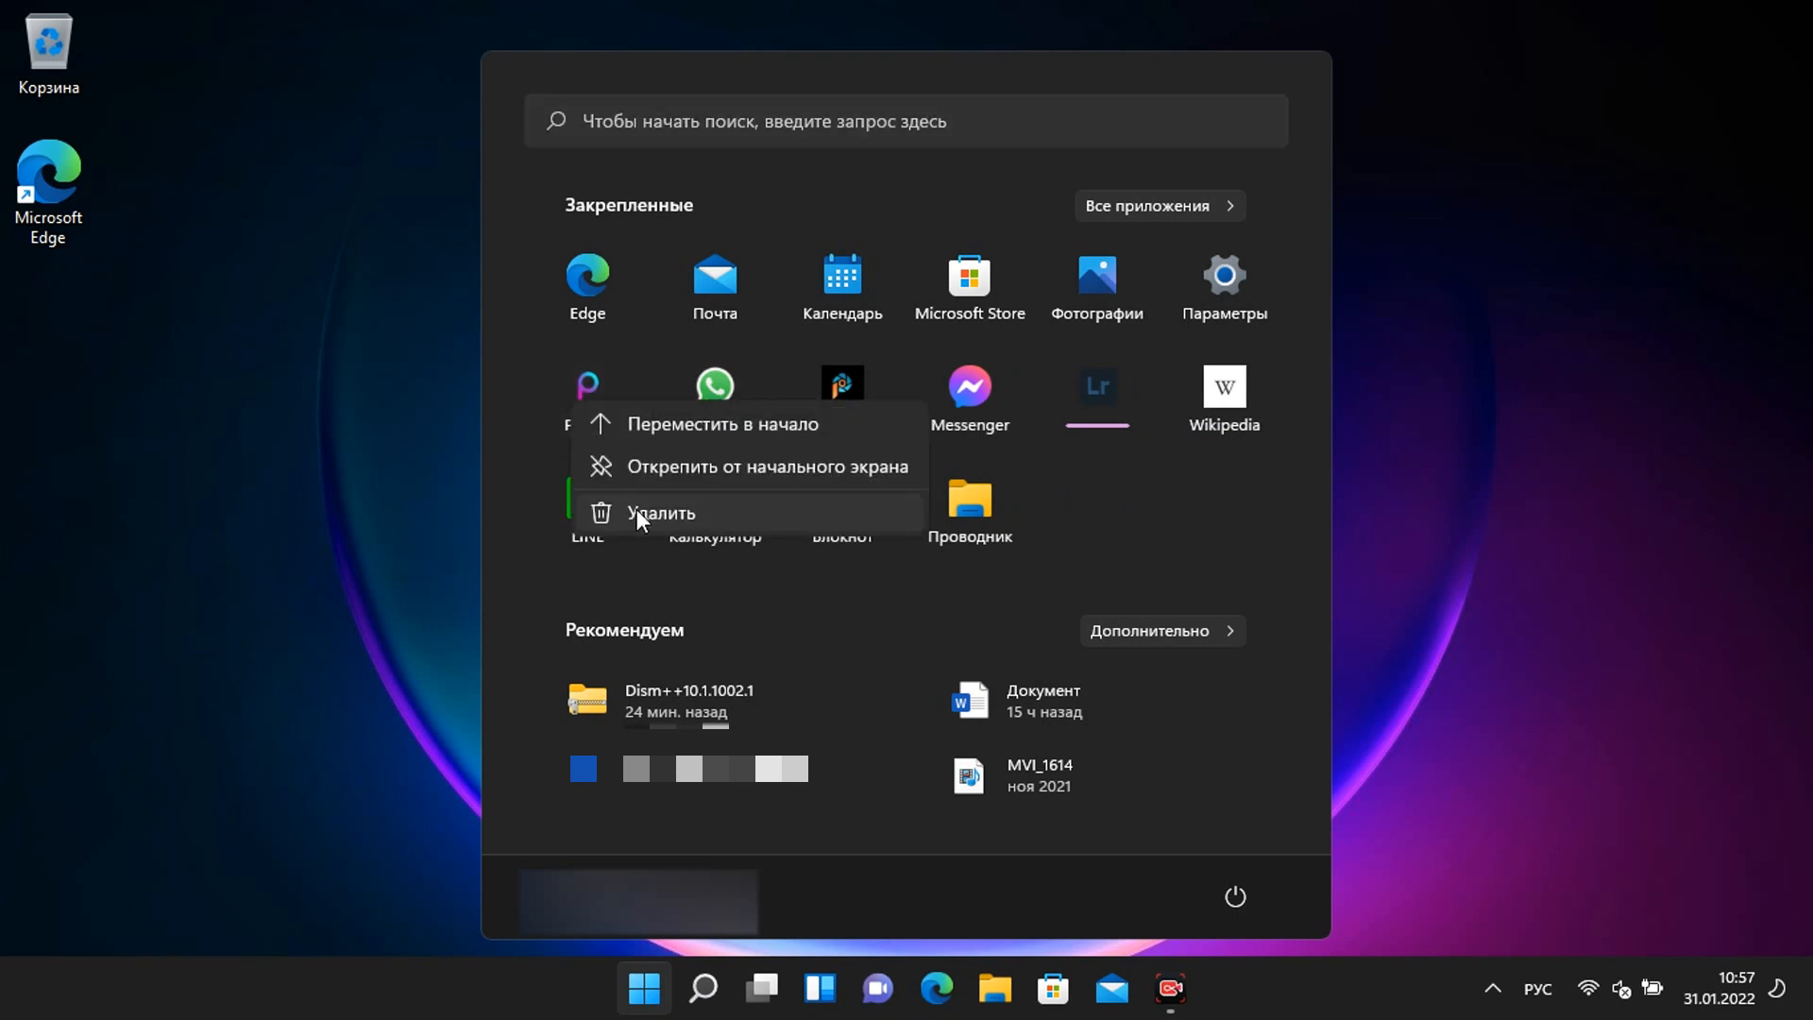
left_click(637, 508)
left_click(801, 564)
Step: Uninstall the pinned WhatsApp and Фоторедактор apps
right_click(576, 395)
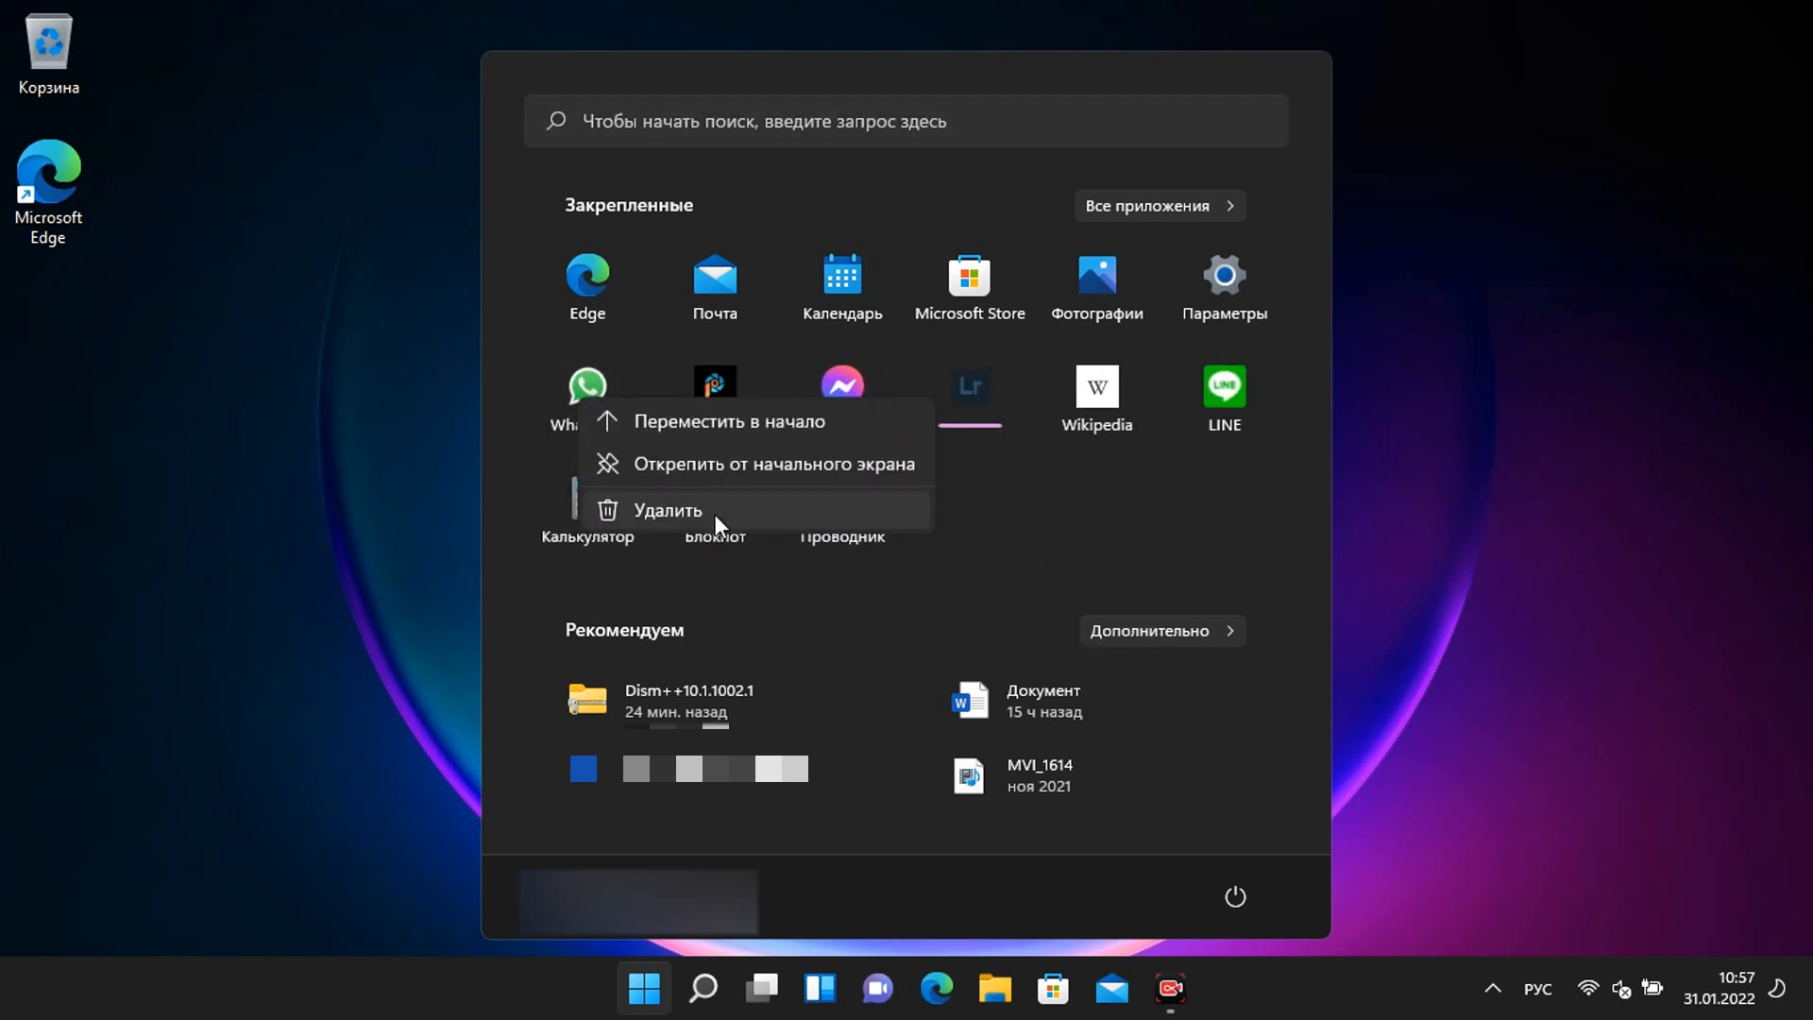
left_click(714, 514)
left_click(837, 585)
right_click(586, 389)
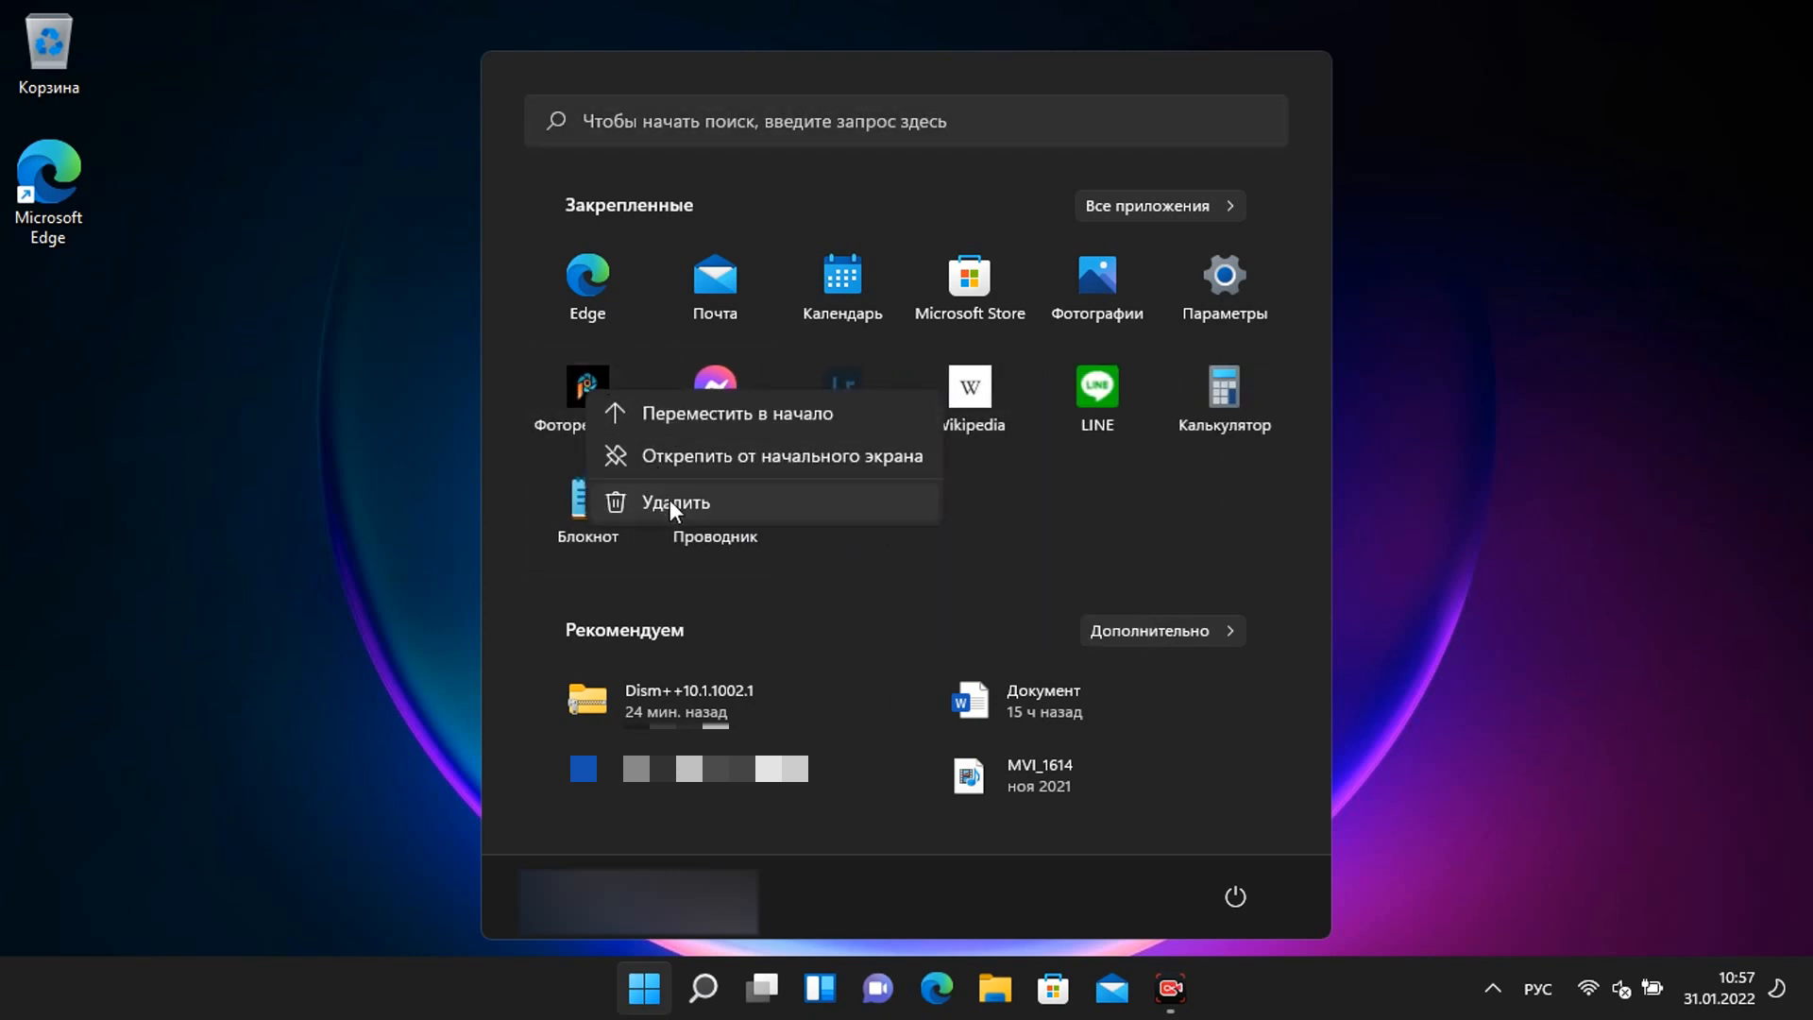
left_click(669, 500)
left_click(833, 578)
Step: Uninstall the pinned Messenger and Lr (Lightroom) apps
right_click(575, 399)
left_click(699, 506)
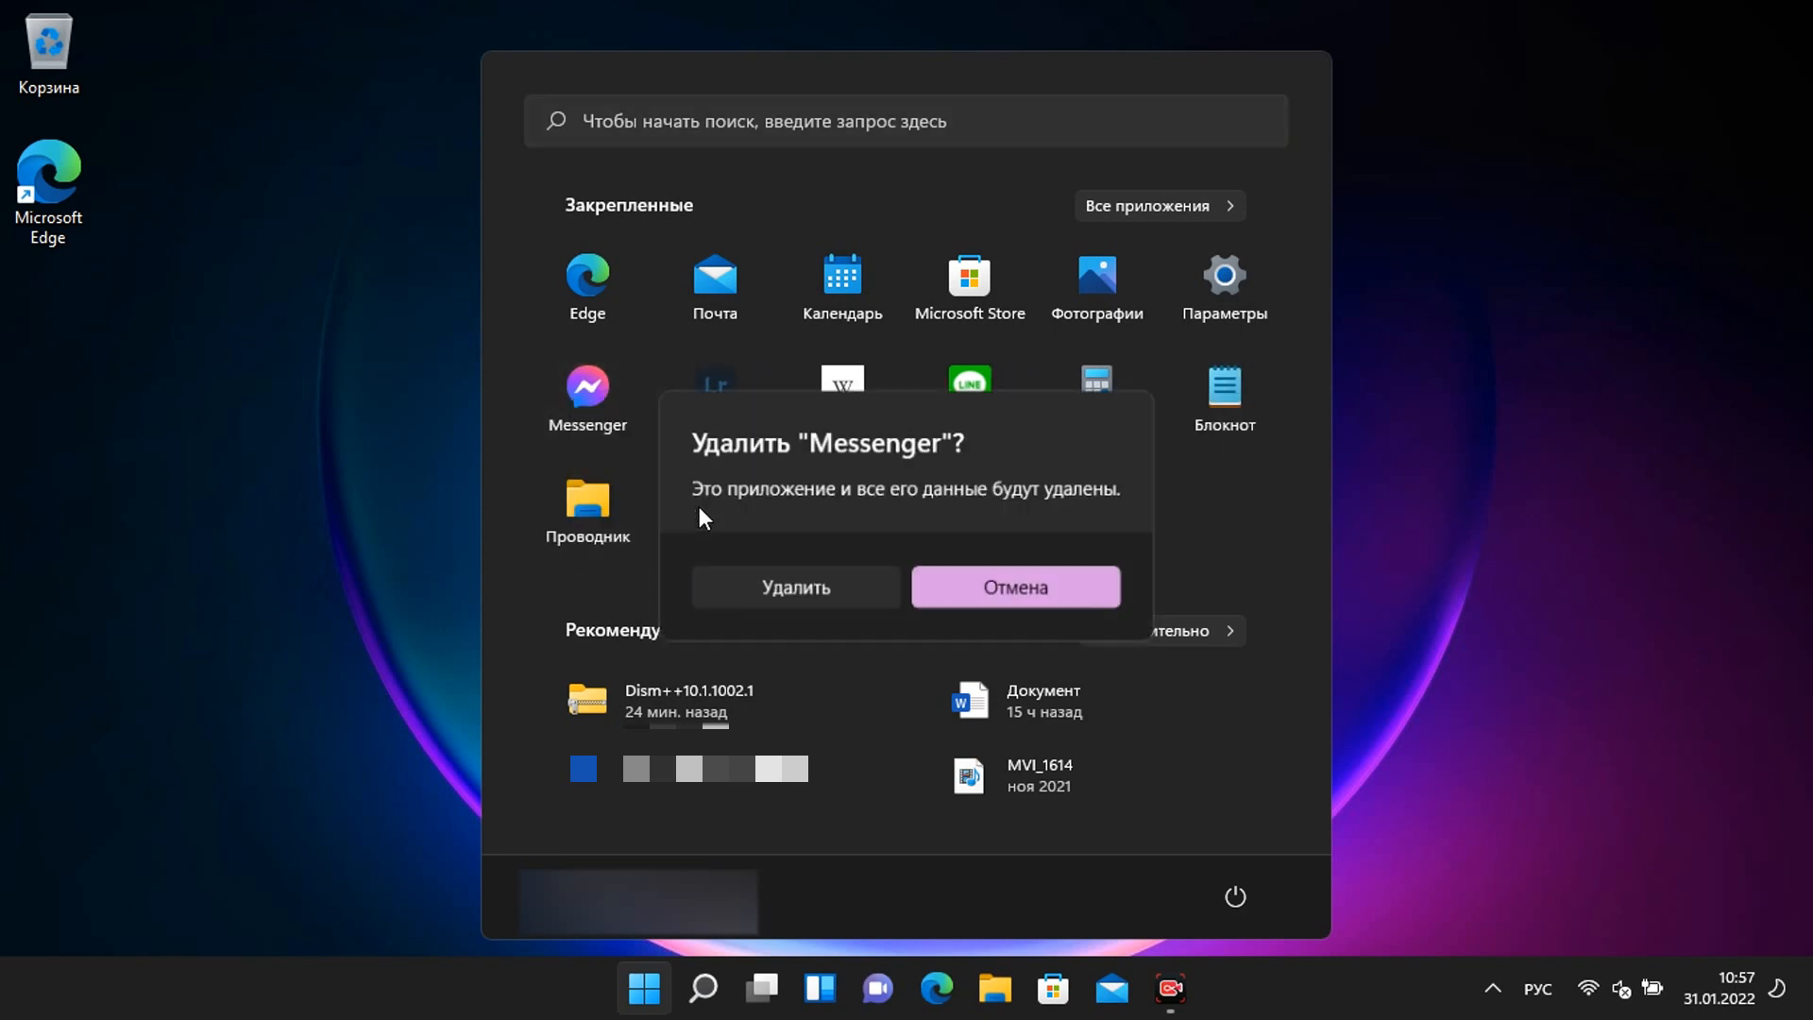
left_click(799, 586)
right_click(597, 410)
left_click(688, 519)
left_click(810, 585)
Step: Uninstall the pinned Wikipedia and LINE apps
right_click(594, 413)
left_click(687, 521)
left_click(810, 586)
right_click(580, 370)
left_click(673, 478)
left_click(814, 584)
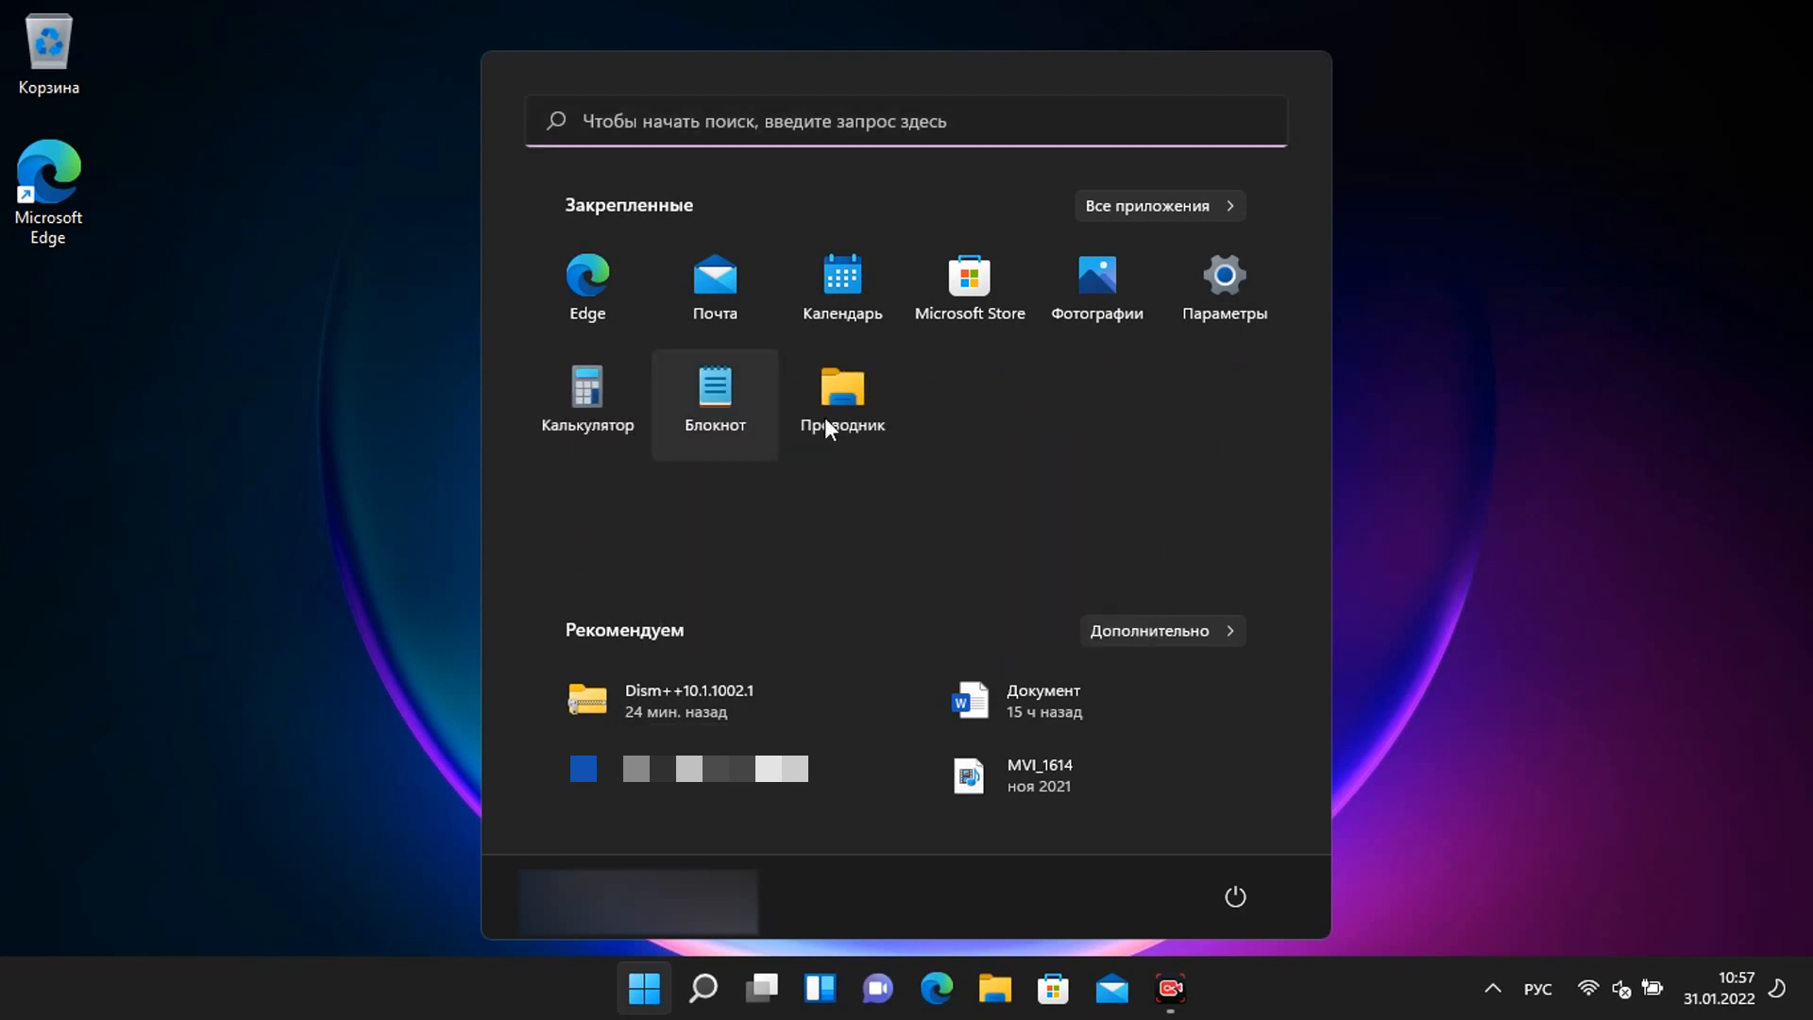
Step: Uninstall the Почта app, then check the list of all installed apps in the Start menu
right_click(725, 285)
left_click(801, 480)
left_click(812, 586)
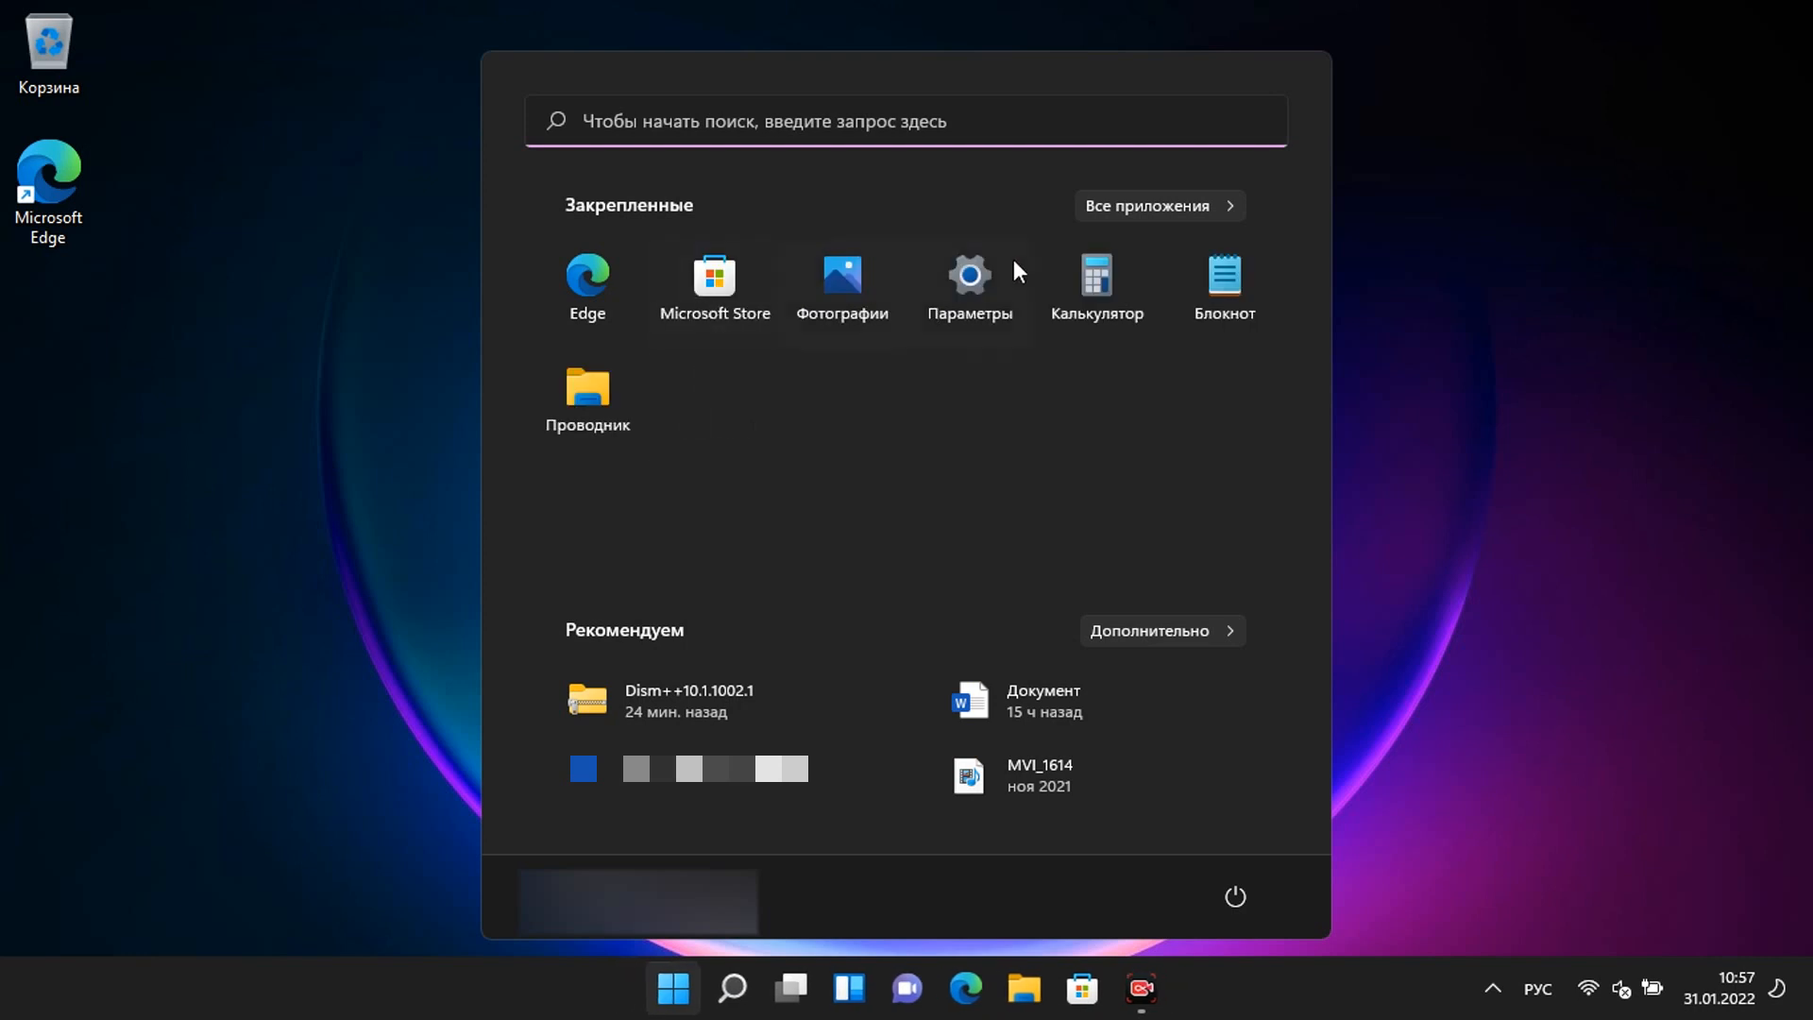
left_click(1171, 213)
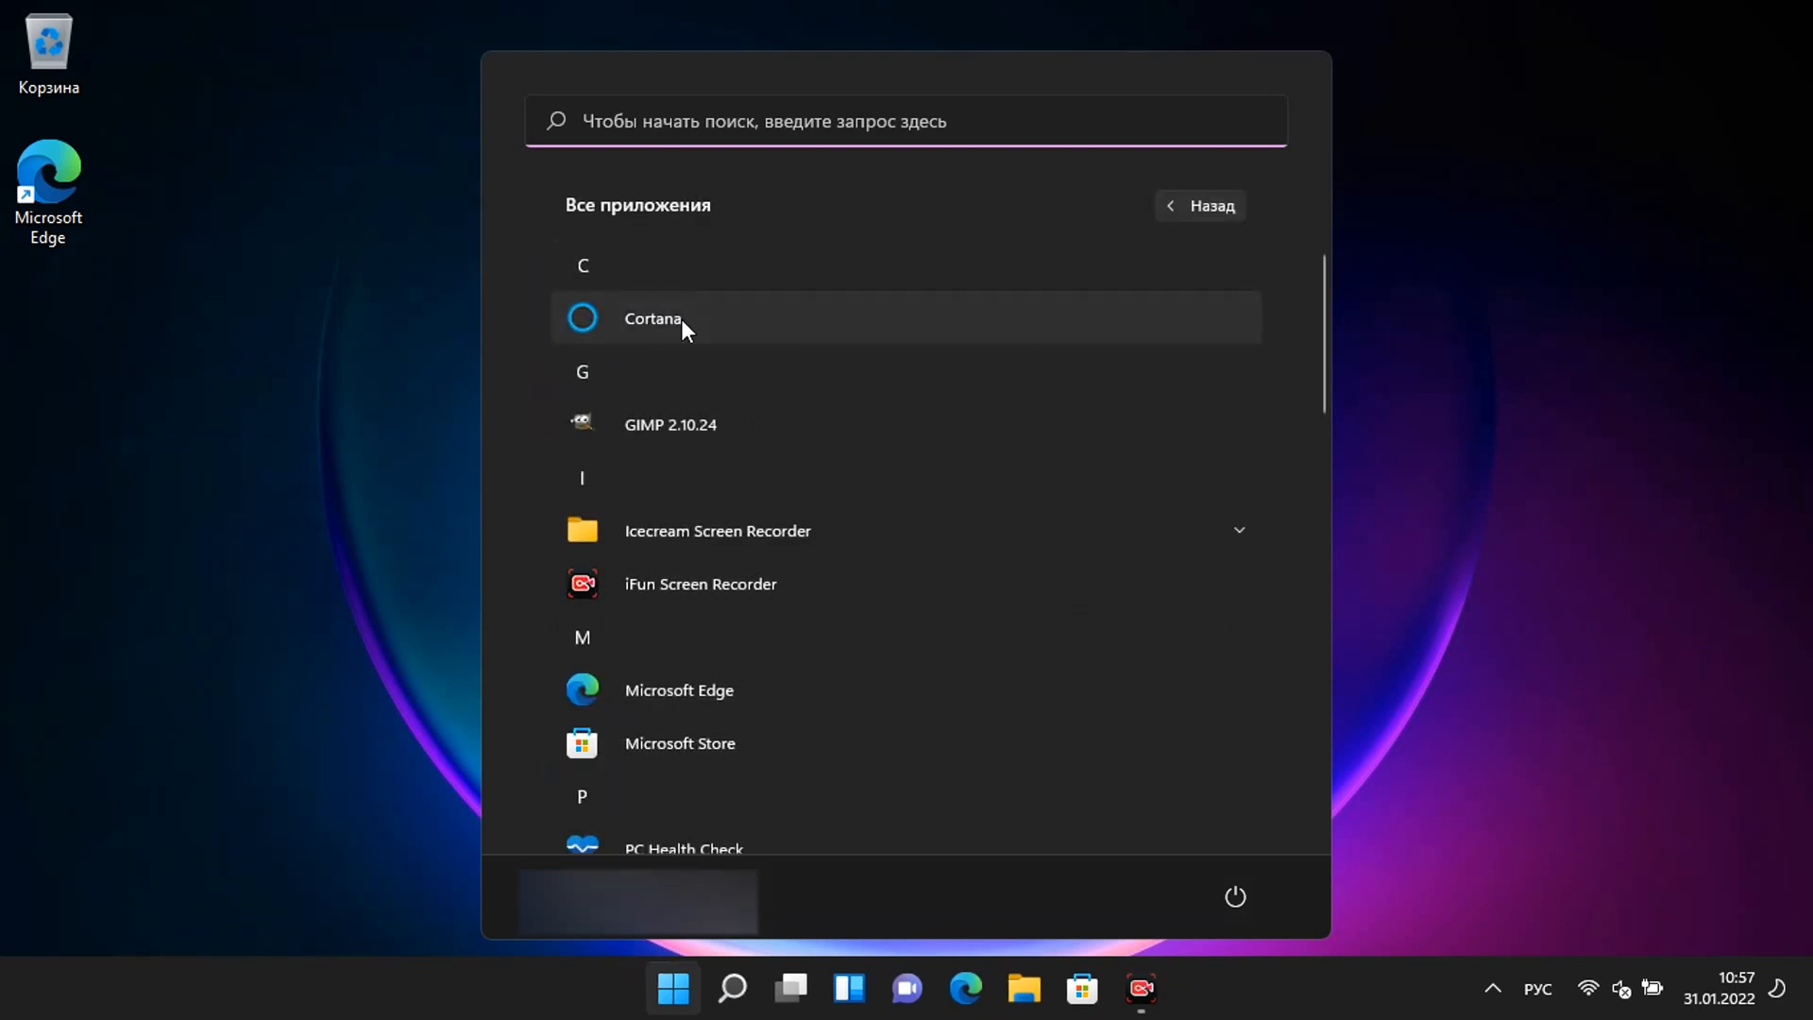
left_click(633, 996)
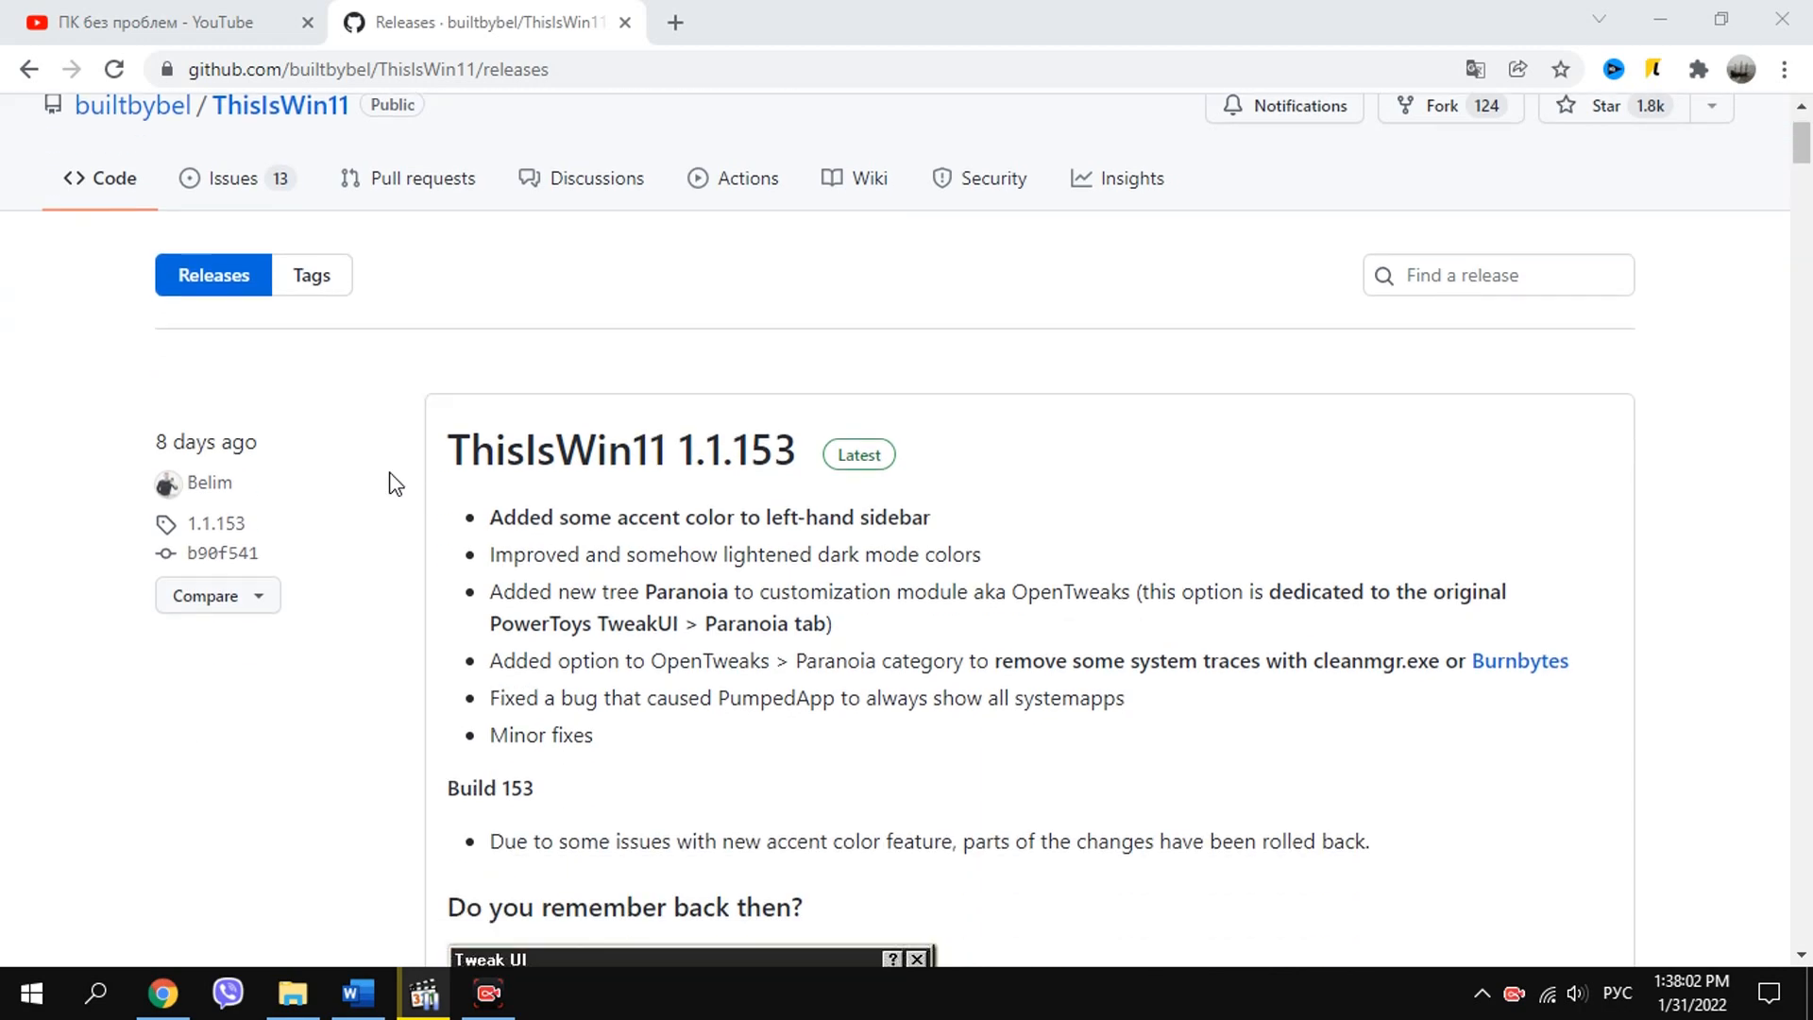
Step: Look through the release notes on the builtbybel/ThisIsWin11 GitHub releases page in the browser
scroll(401, 472, "down", 15)
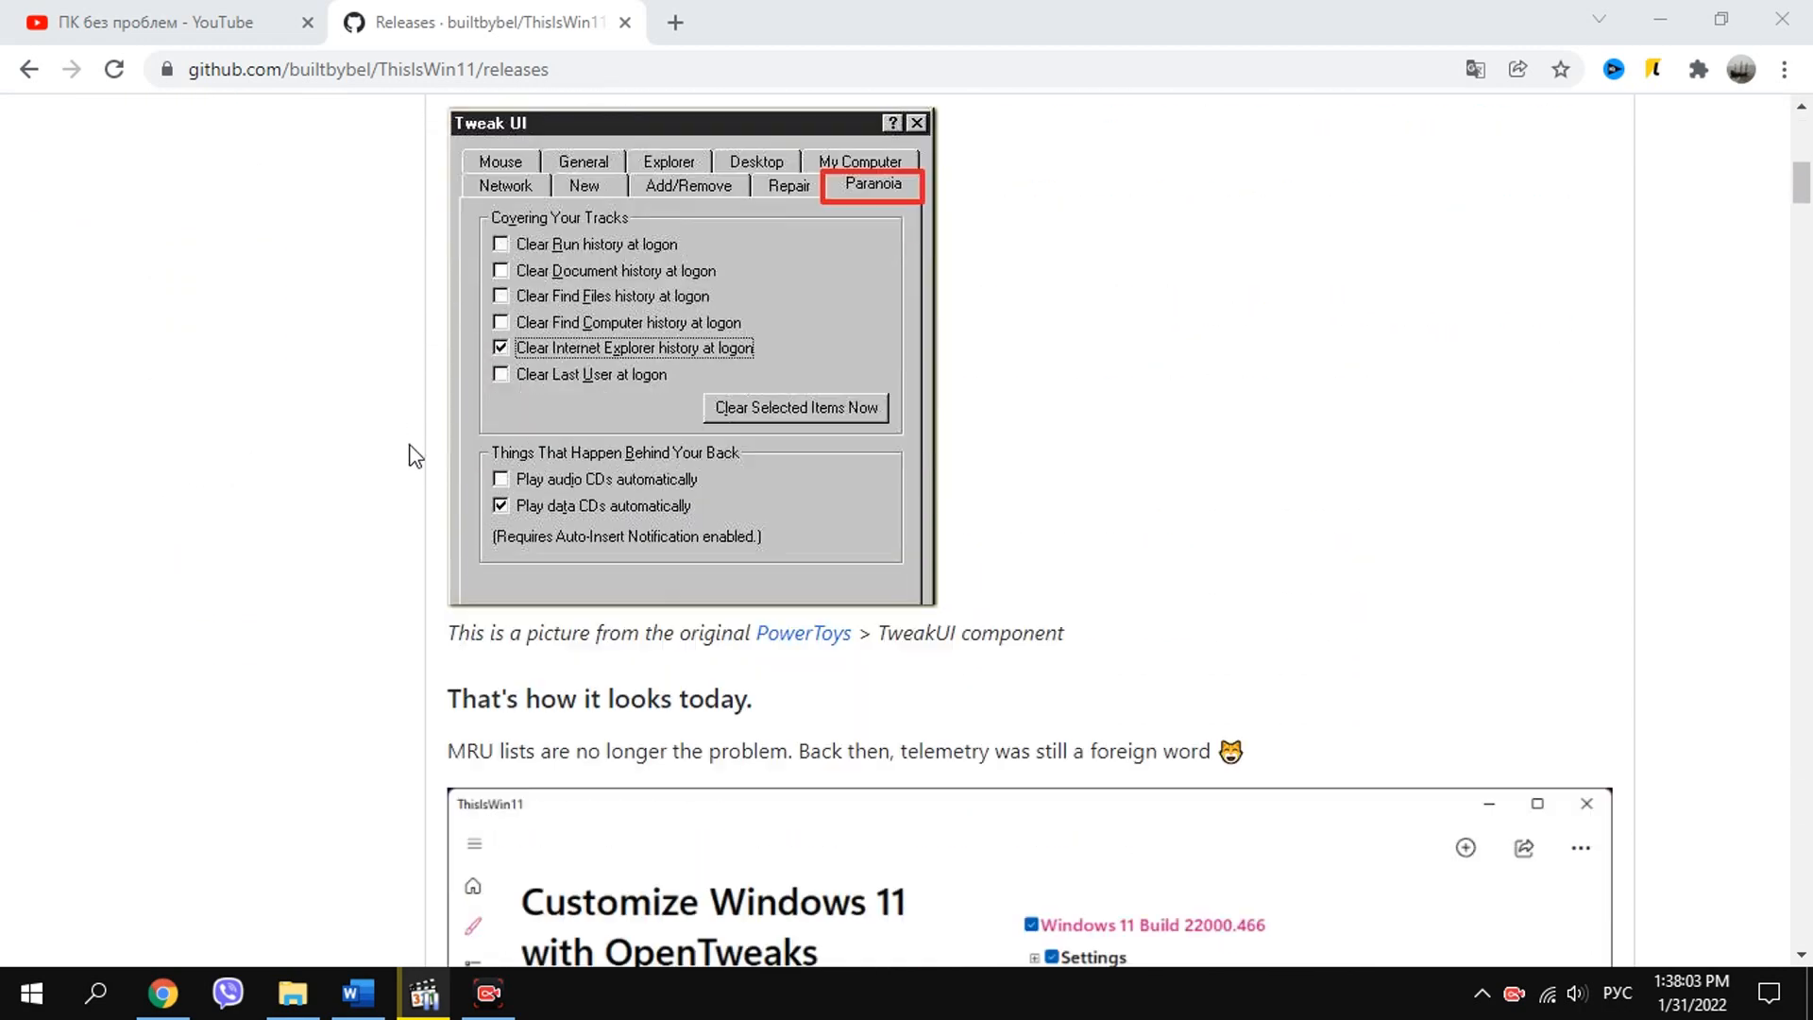
scroll(409, 456, "down", 8)
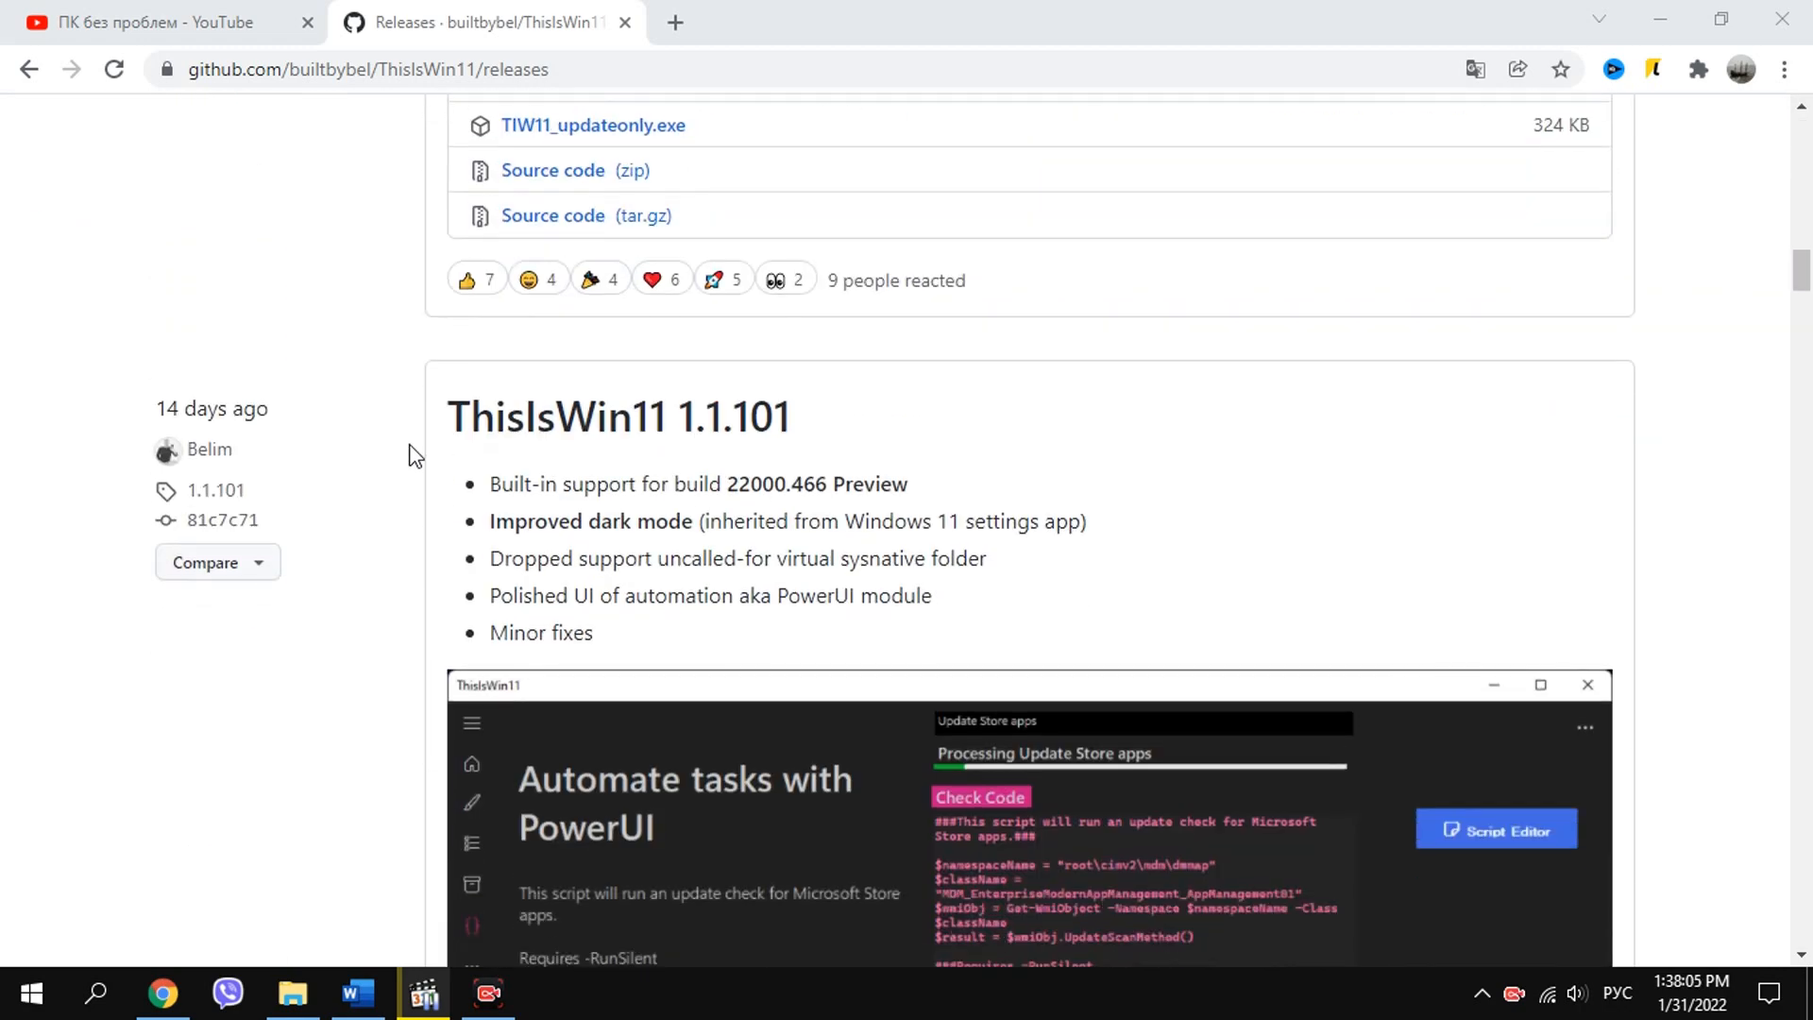
scroll(412, 455, "down", 4)
scroll(389, 482, "up", 3)
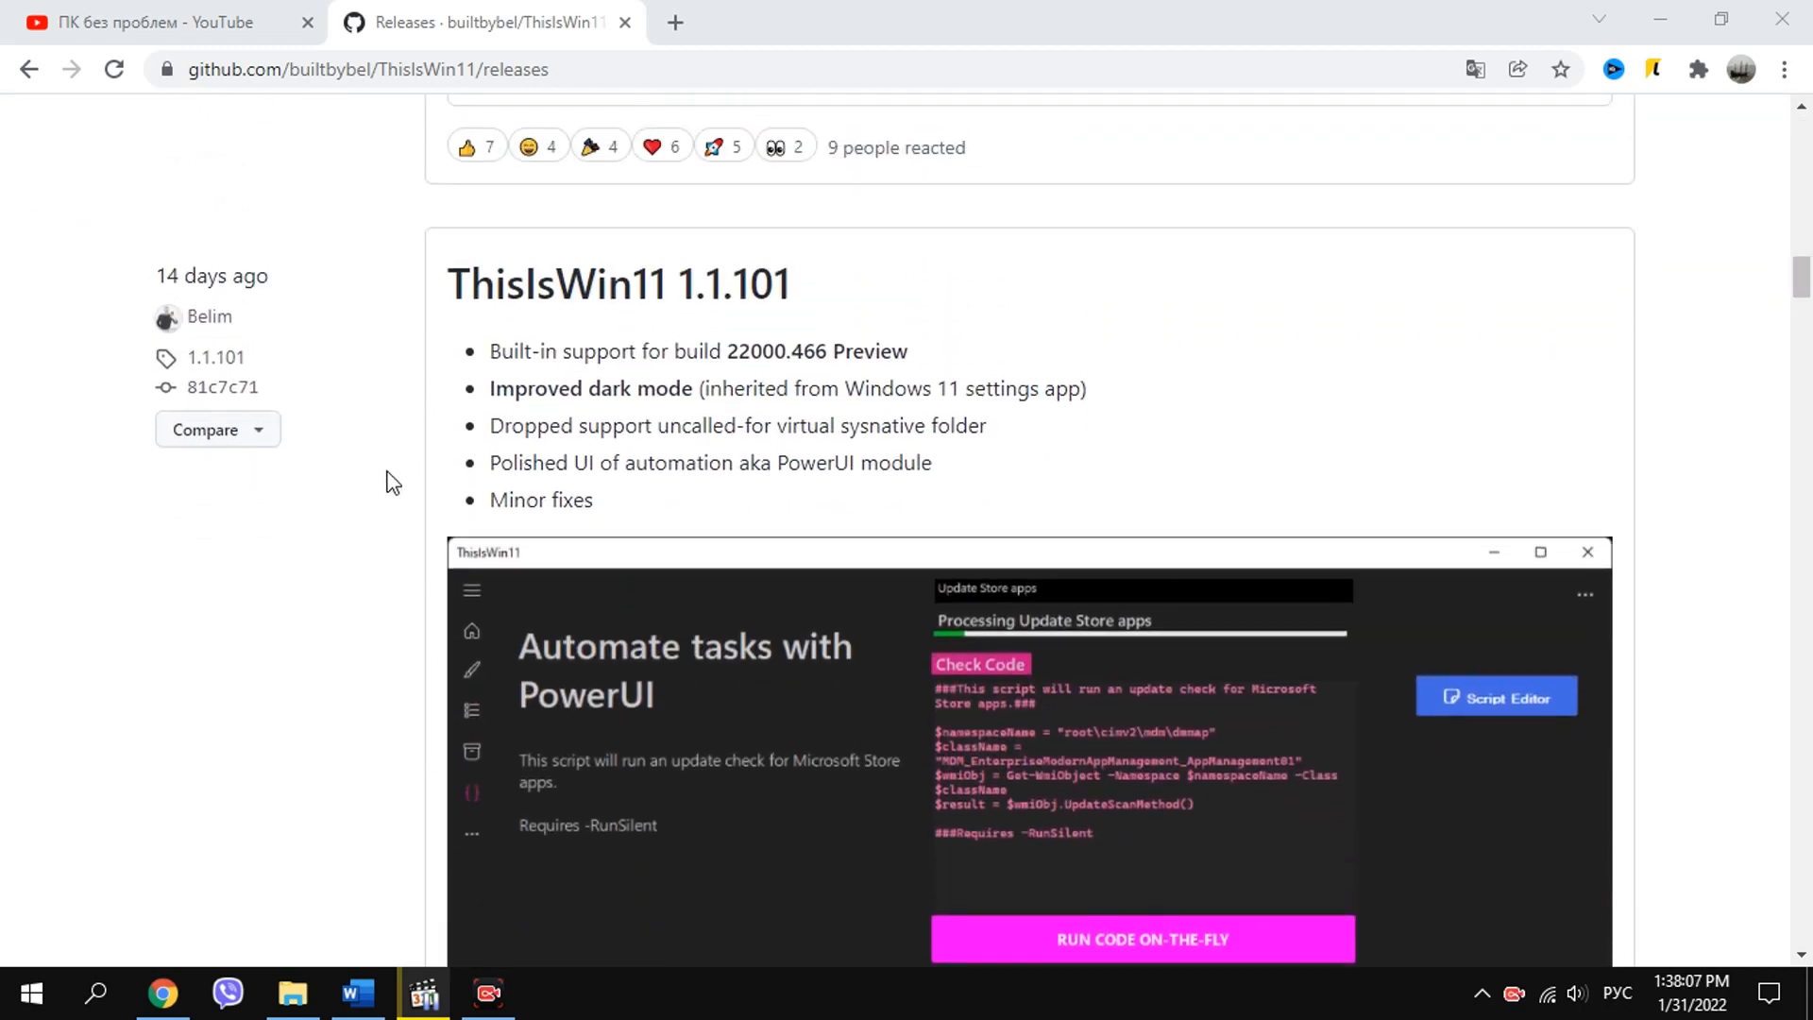
scroll(392, 482, "down", 7)
scroll(391, 481, "up", 1)
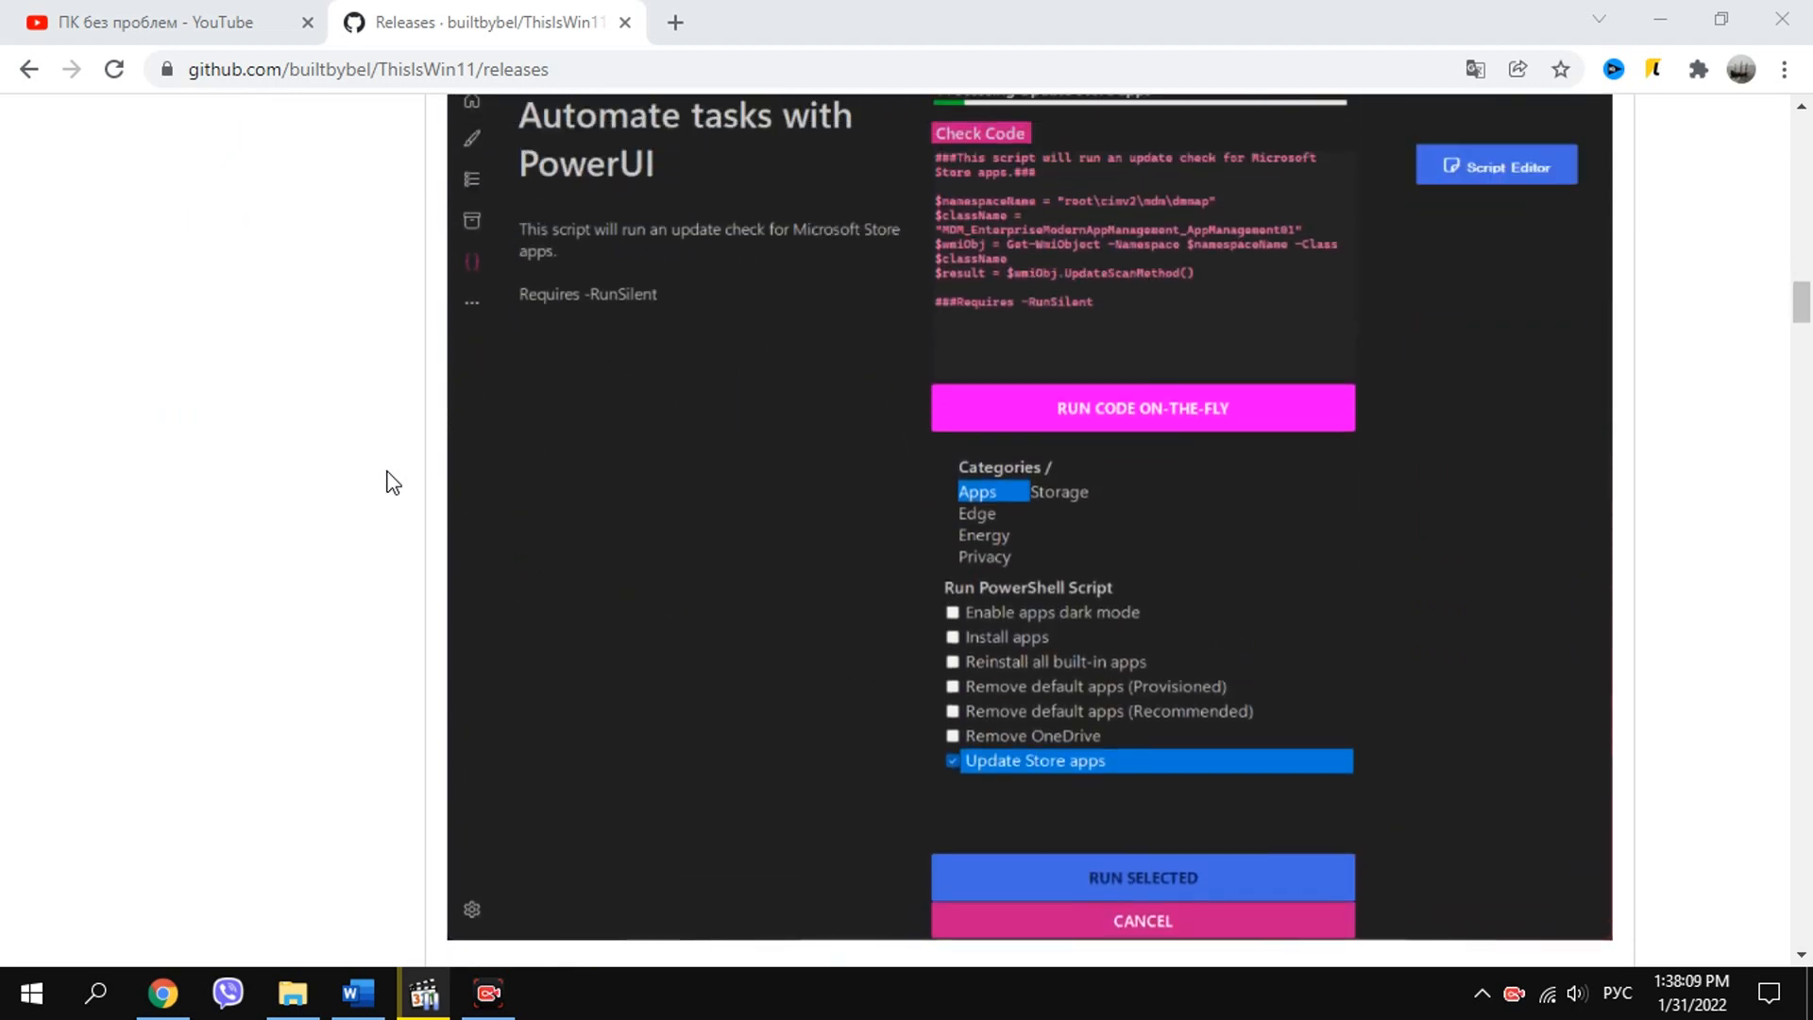
scroll(392, 481, "down", 10)
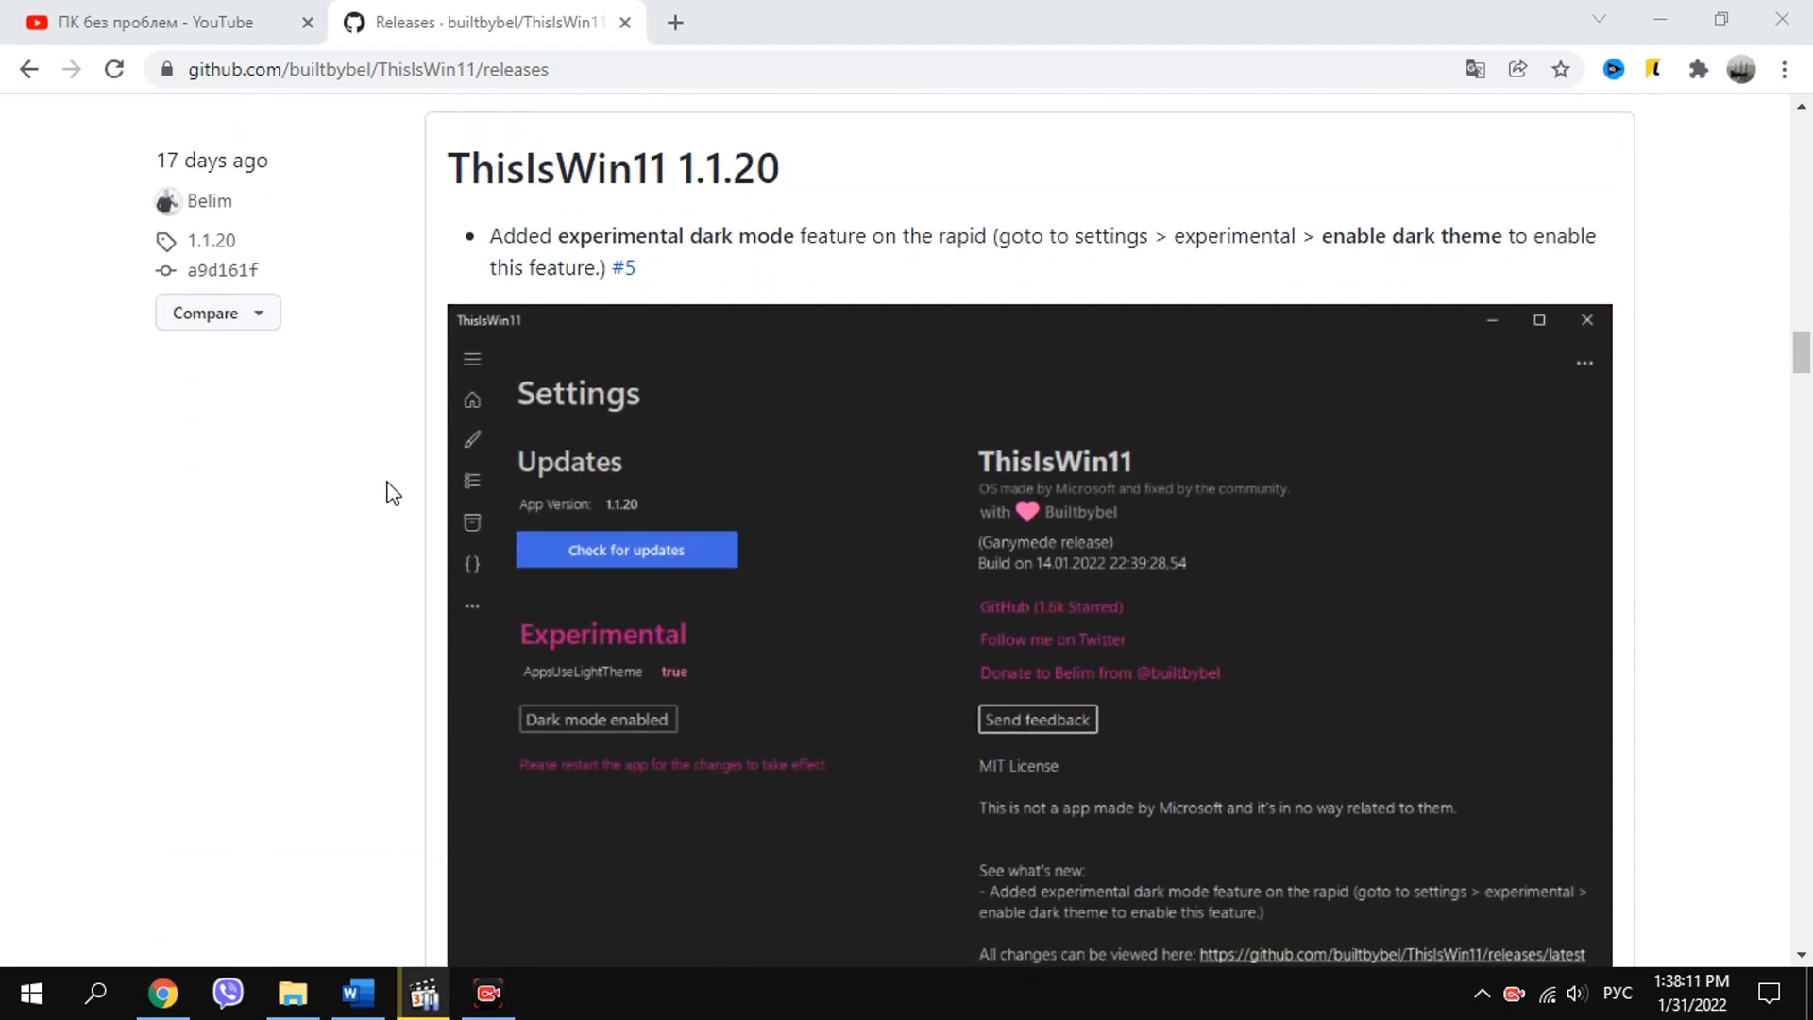
scroll(400, 552, "down", 12)
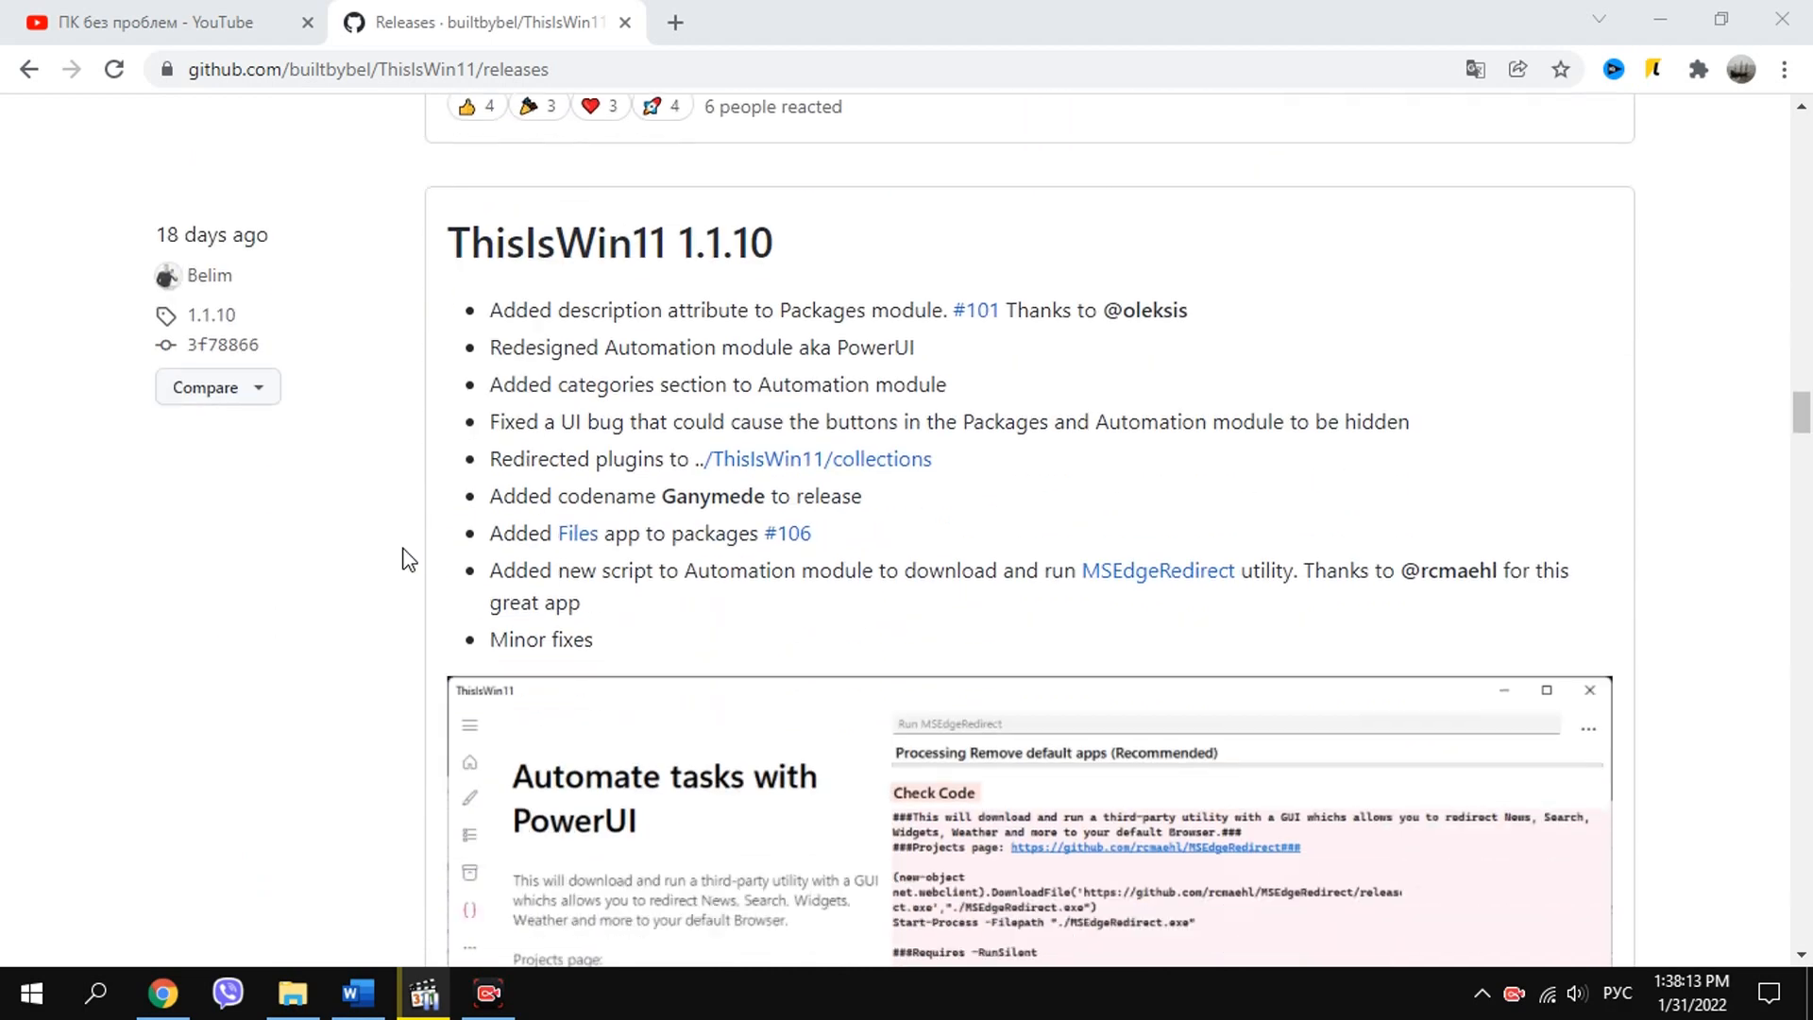
scroll(404, 559, "down", 1)
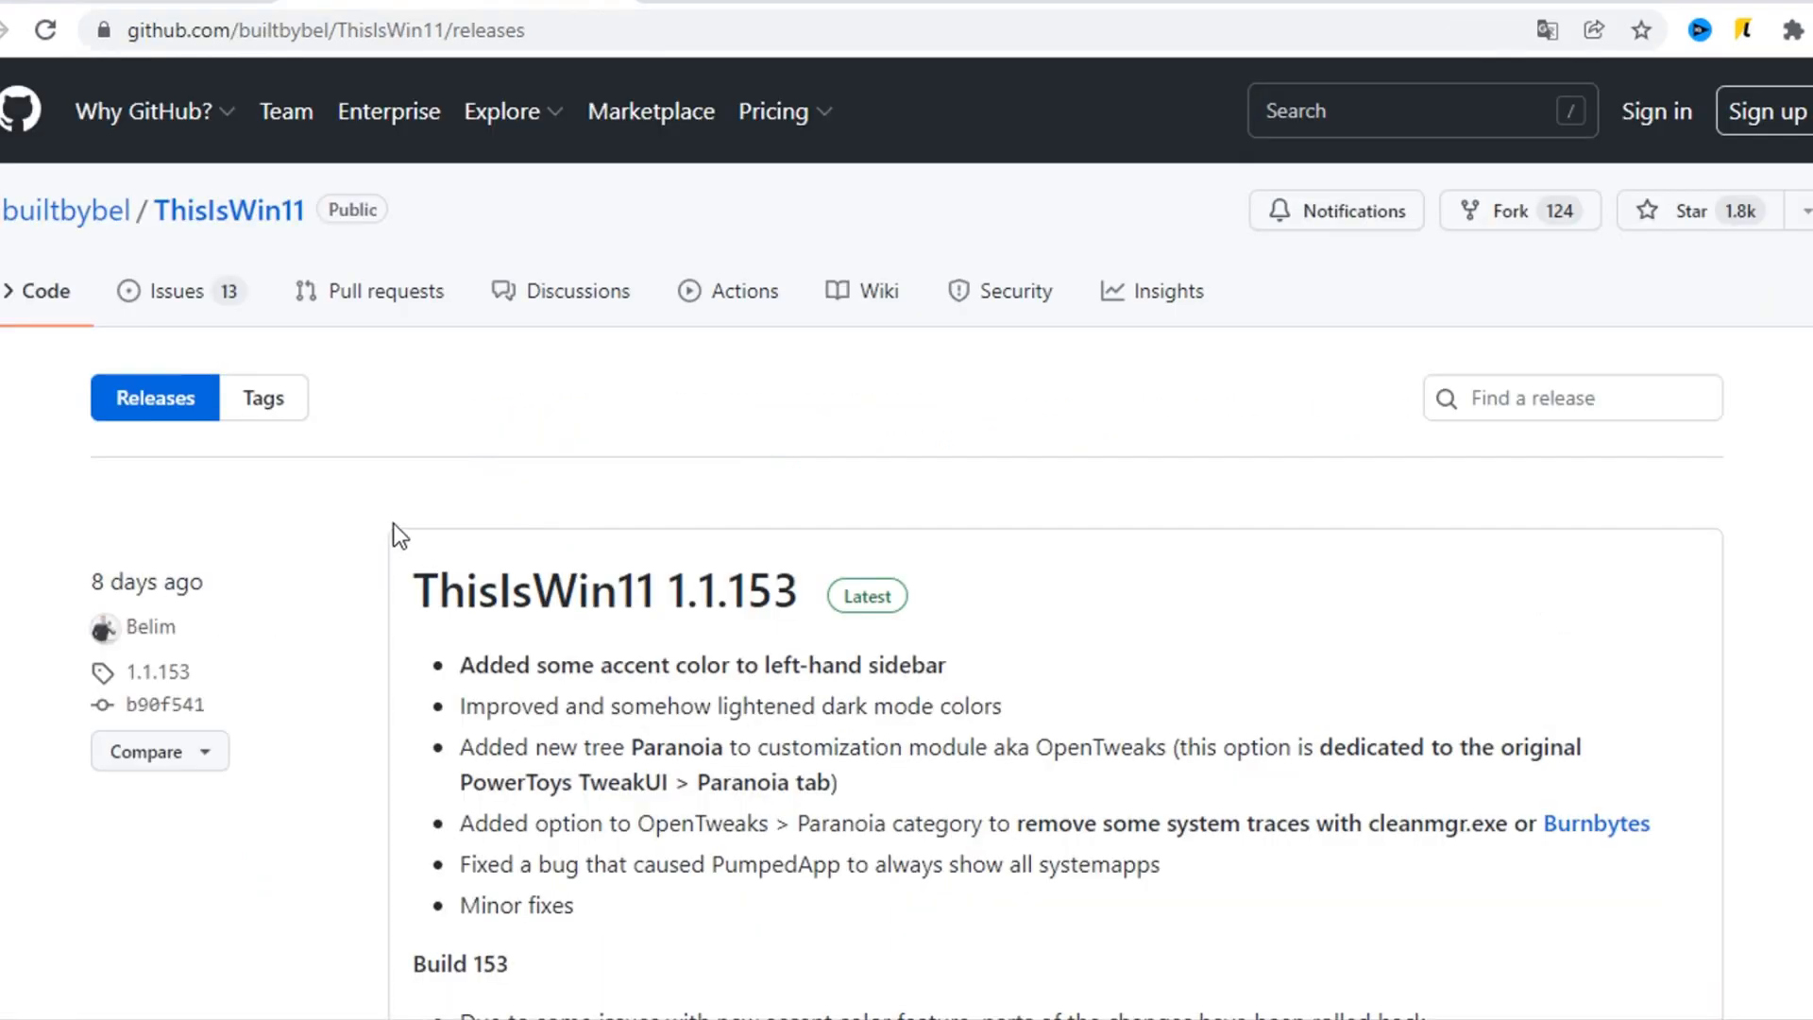
Step: Download TIW11.zip from the assets of the ThisIsWin11 1.1.153 release and extract the archive in the Загрузки folder
scroll(393, 523, "down", 20)
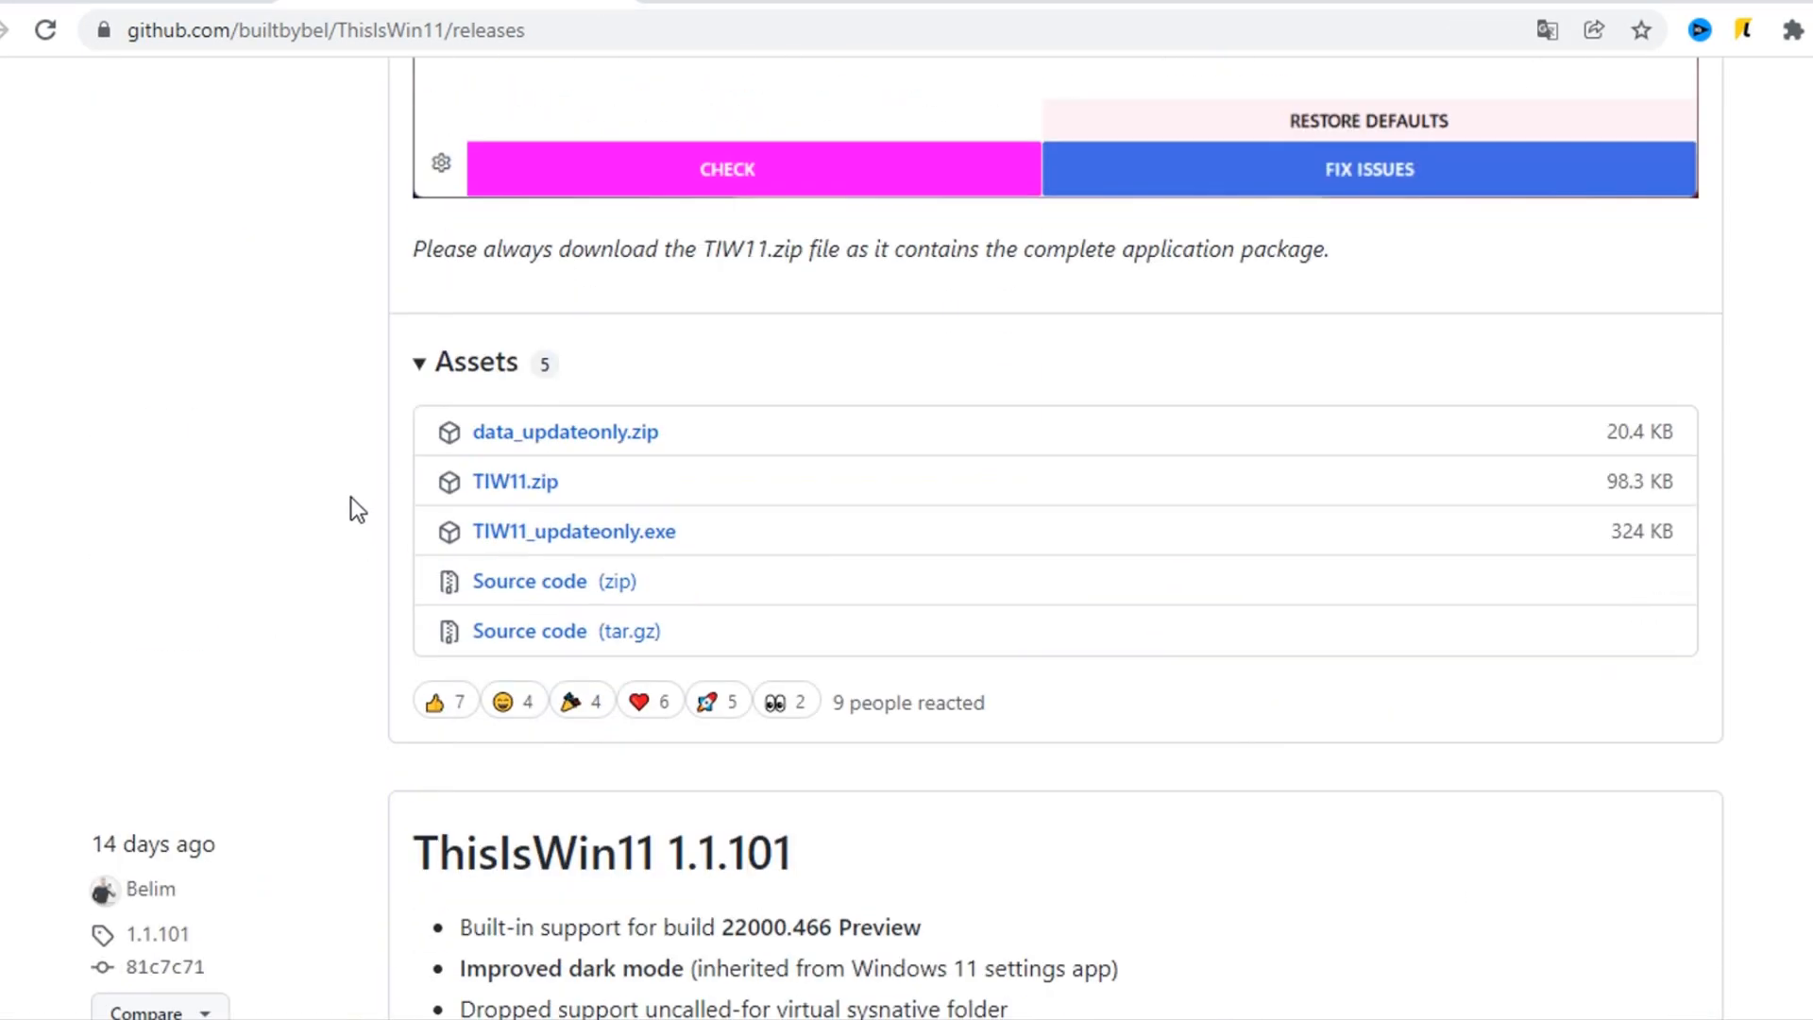
left_click(526, 485)
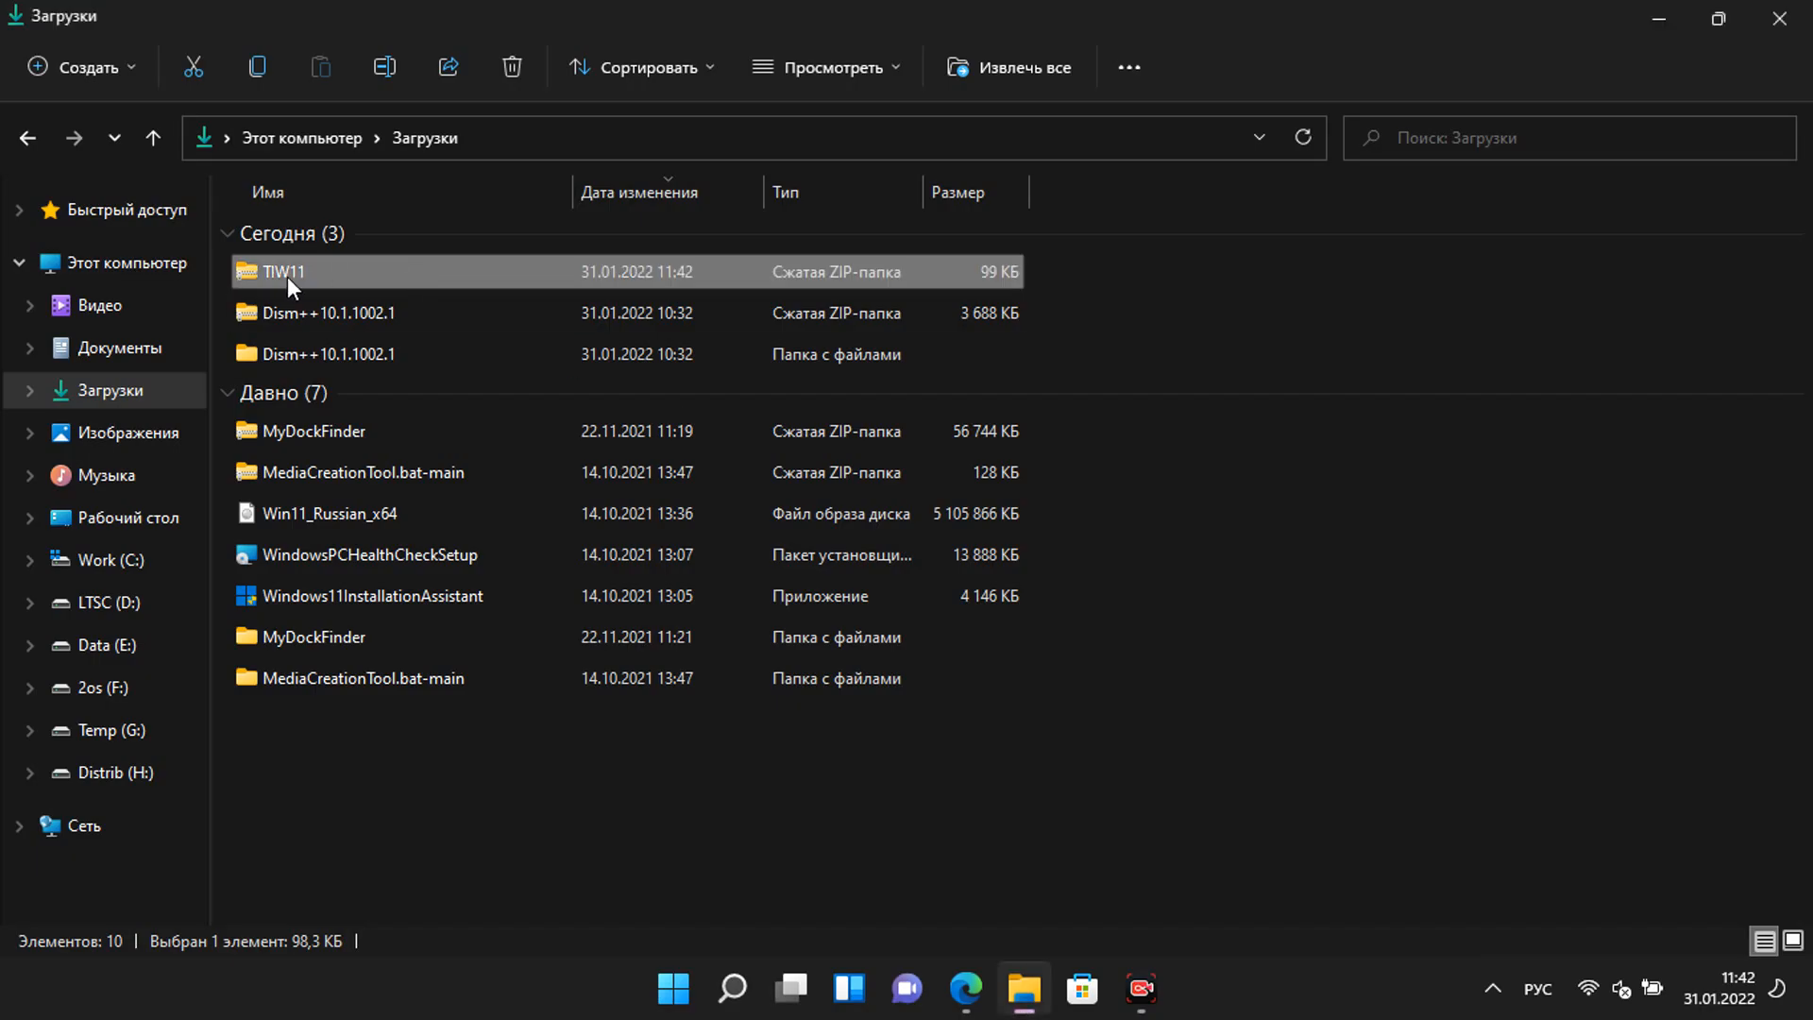
right_click(288, 276)
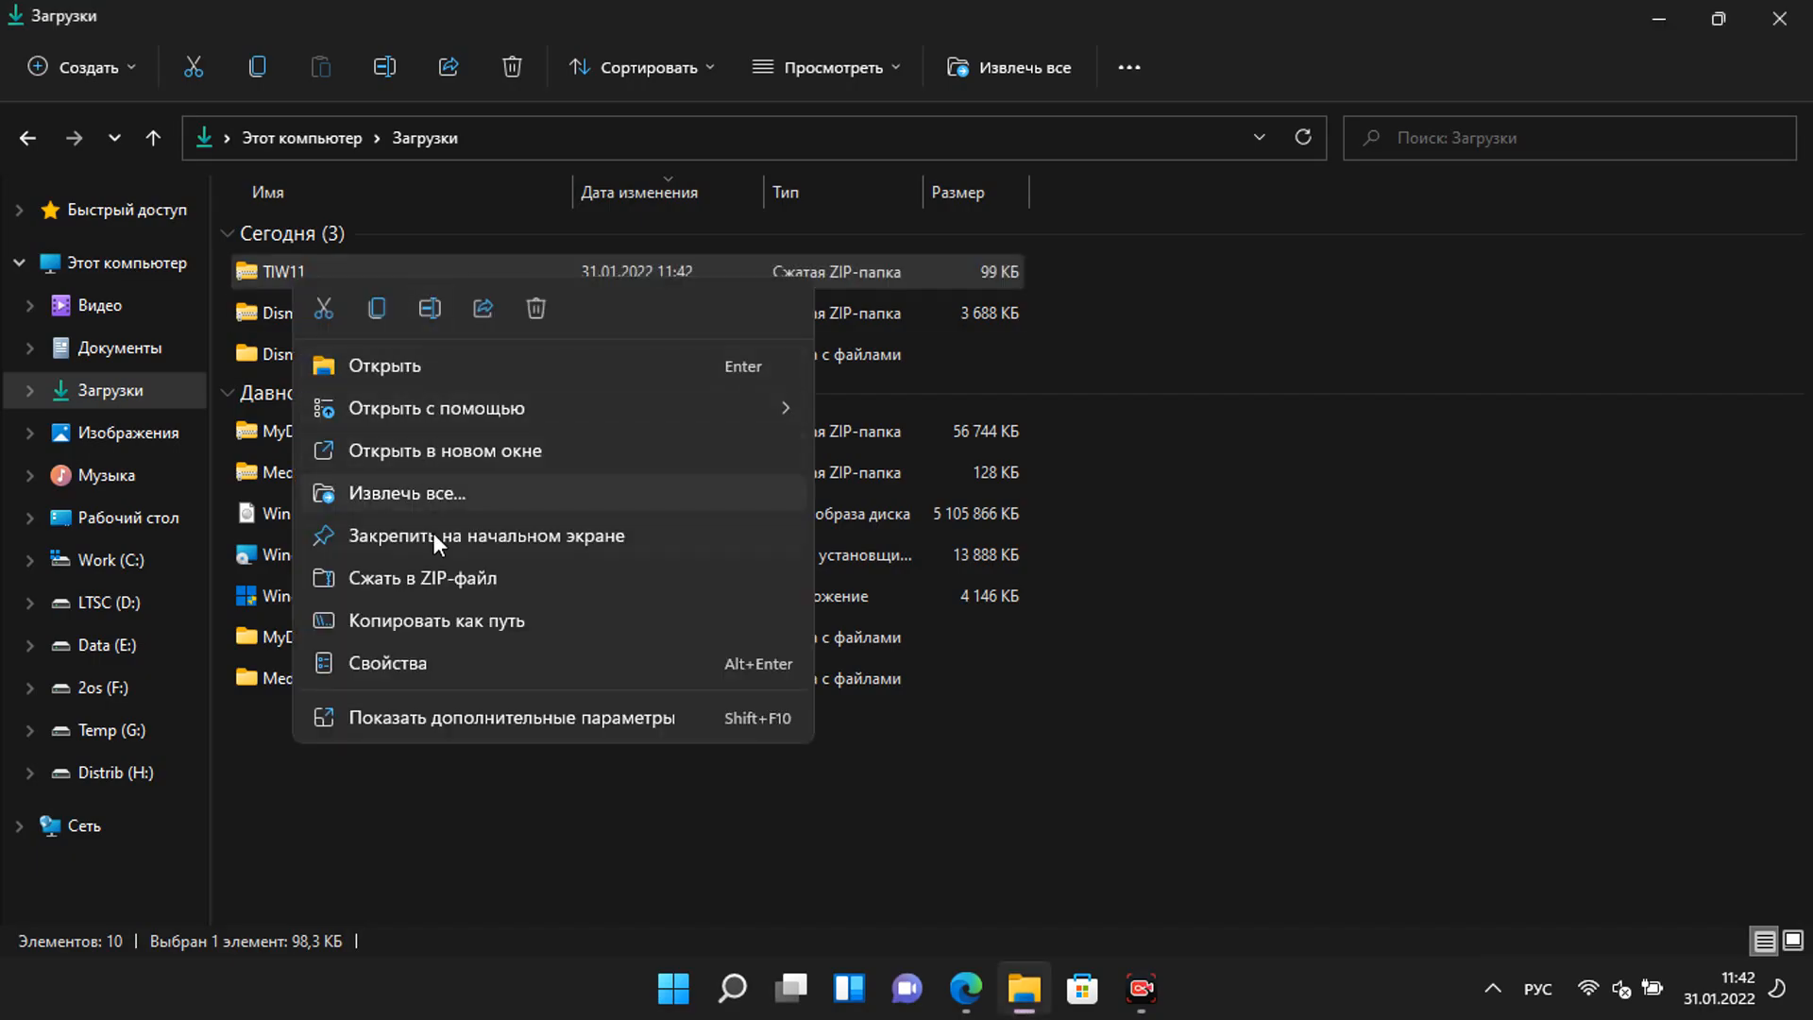
left_click(423, 502)
left_click(1126, 745)
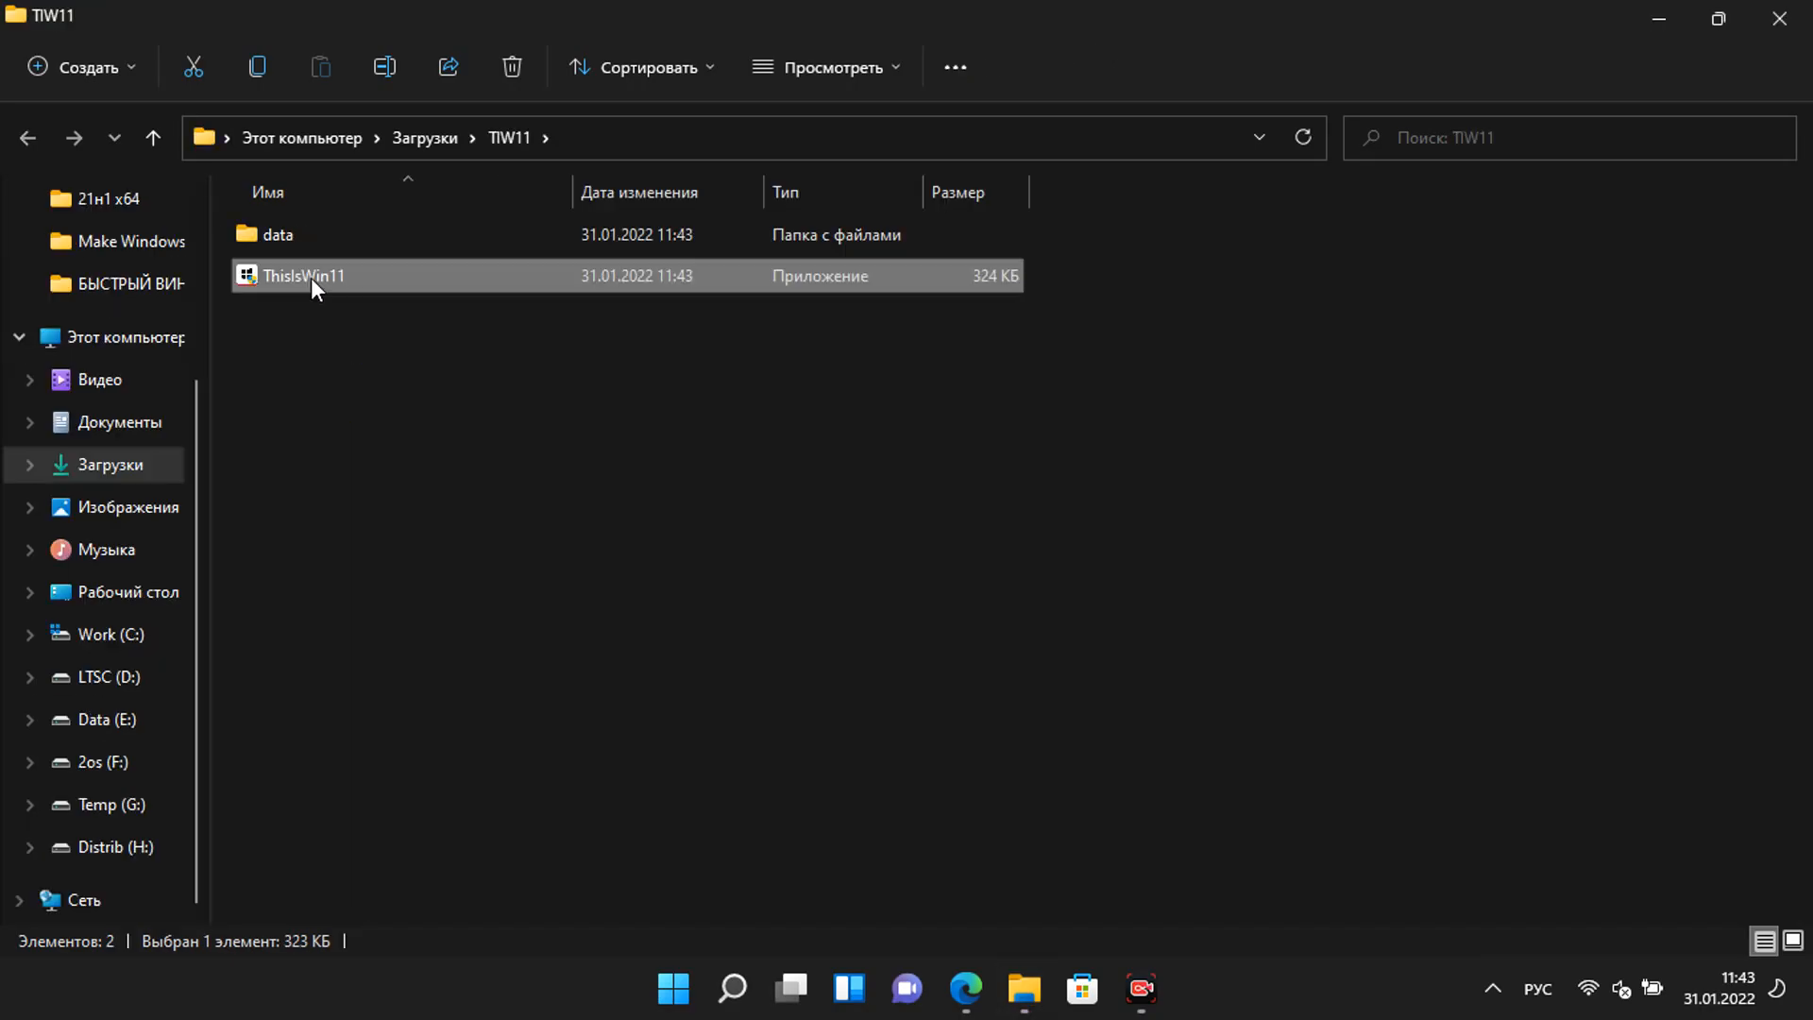
Step: Run ThisIsWin11 from the extracted TIW11 folder despite the SmartScreen block and open its Customize page in a maximized window
double_click(282, 278)
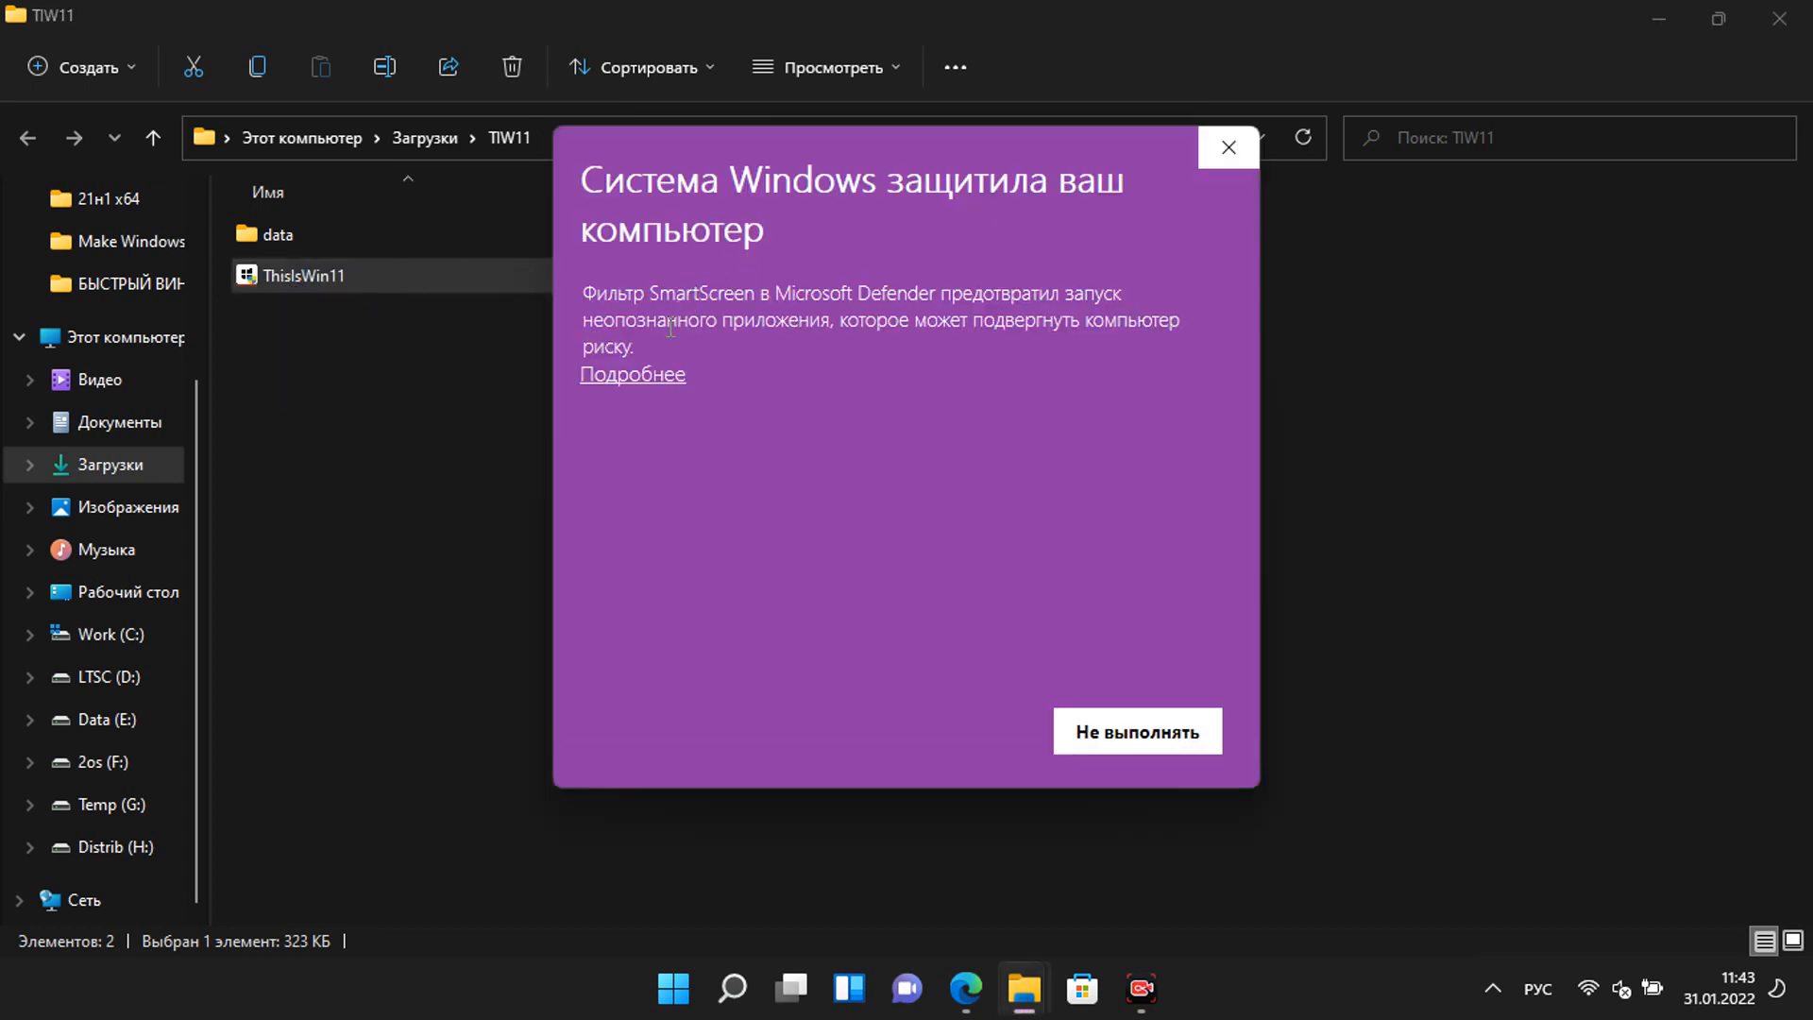
left_click(635, 378)
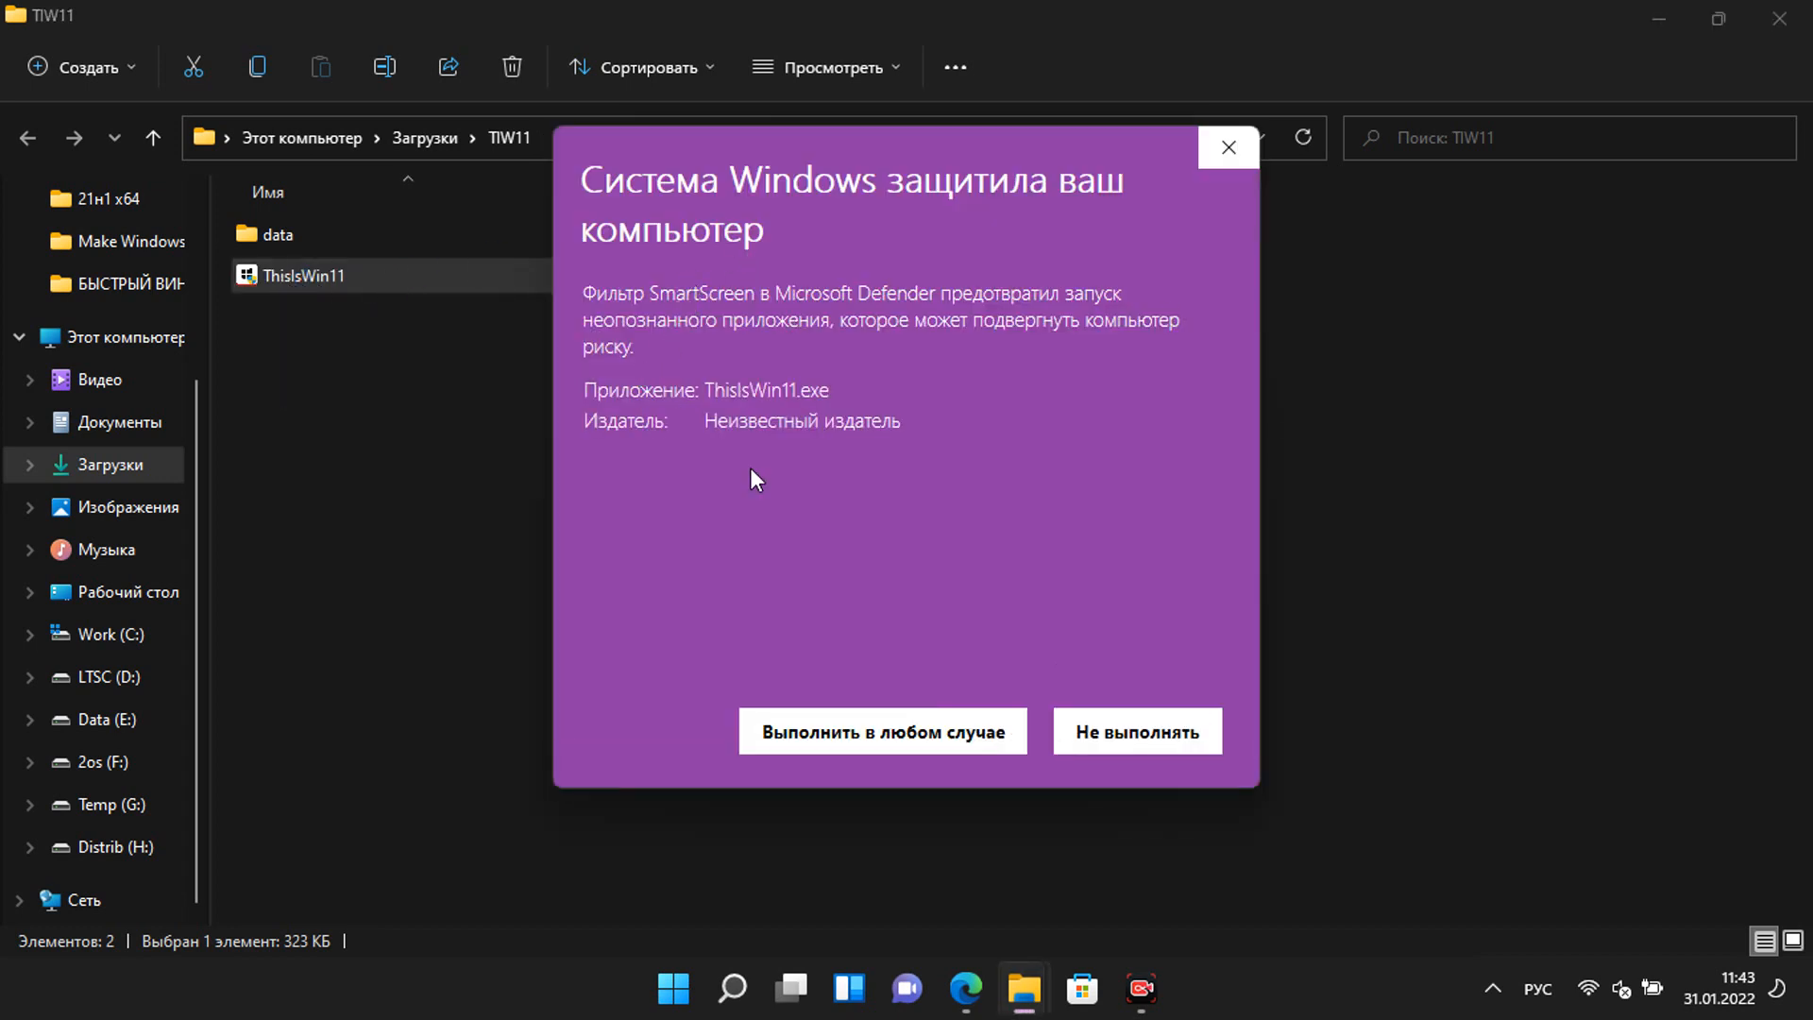
left_click(852, 735)
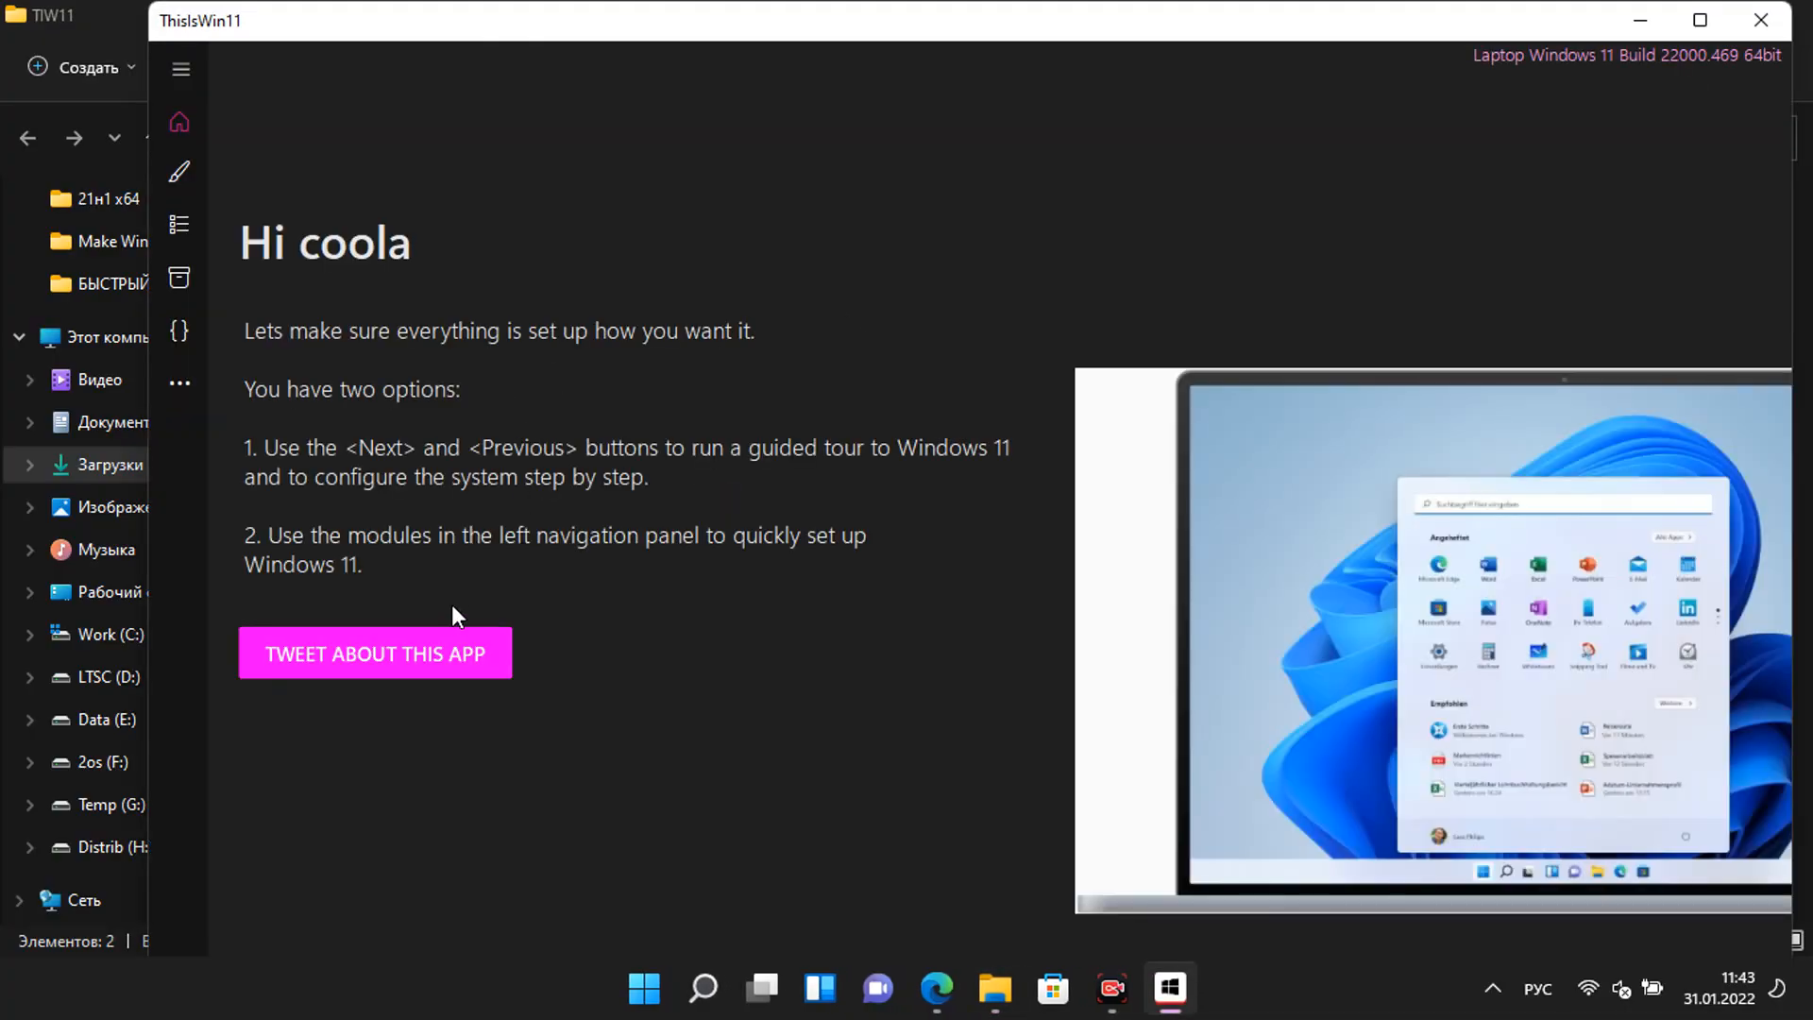
left_click(1688, 22)
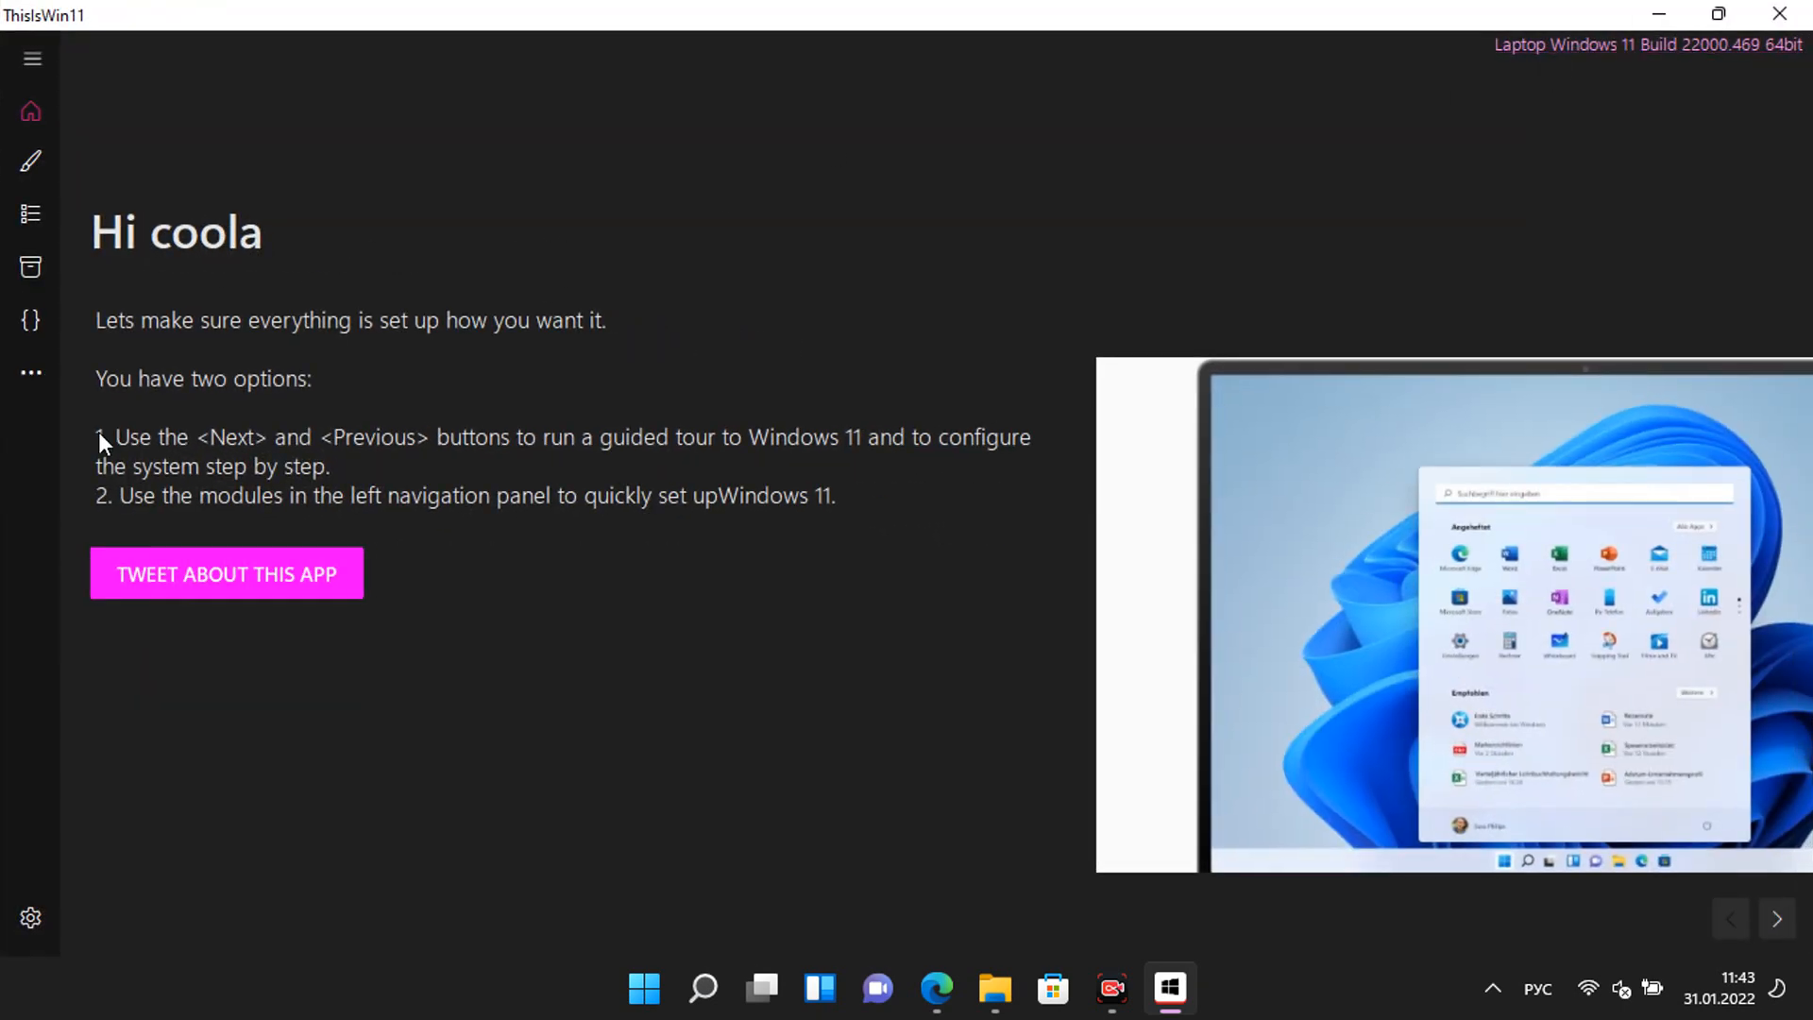
left_click(36, 164)
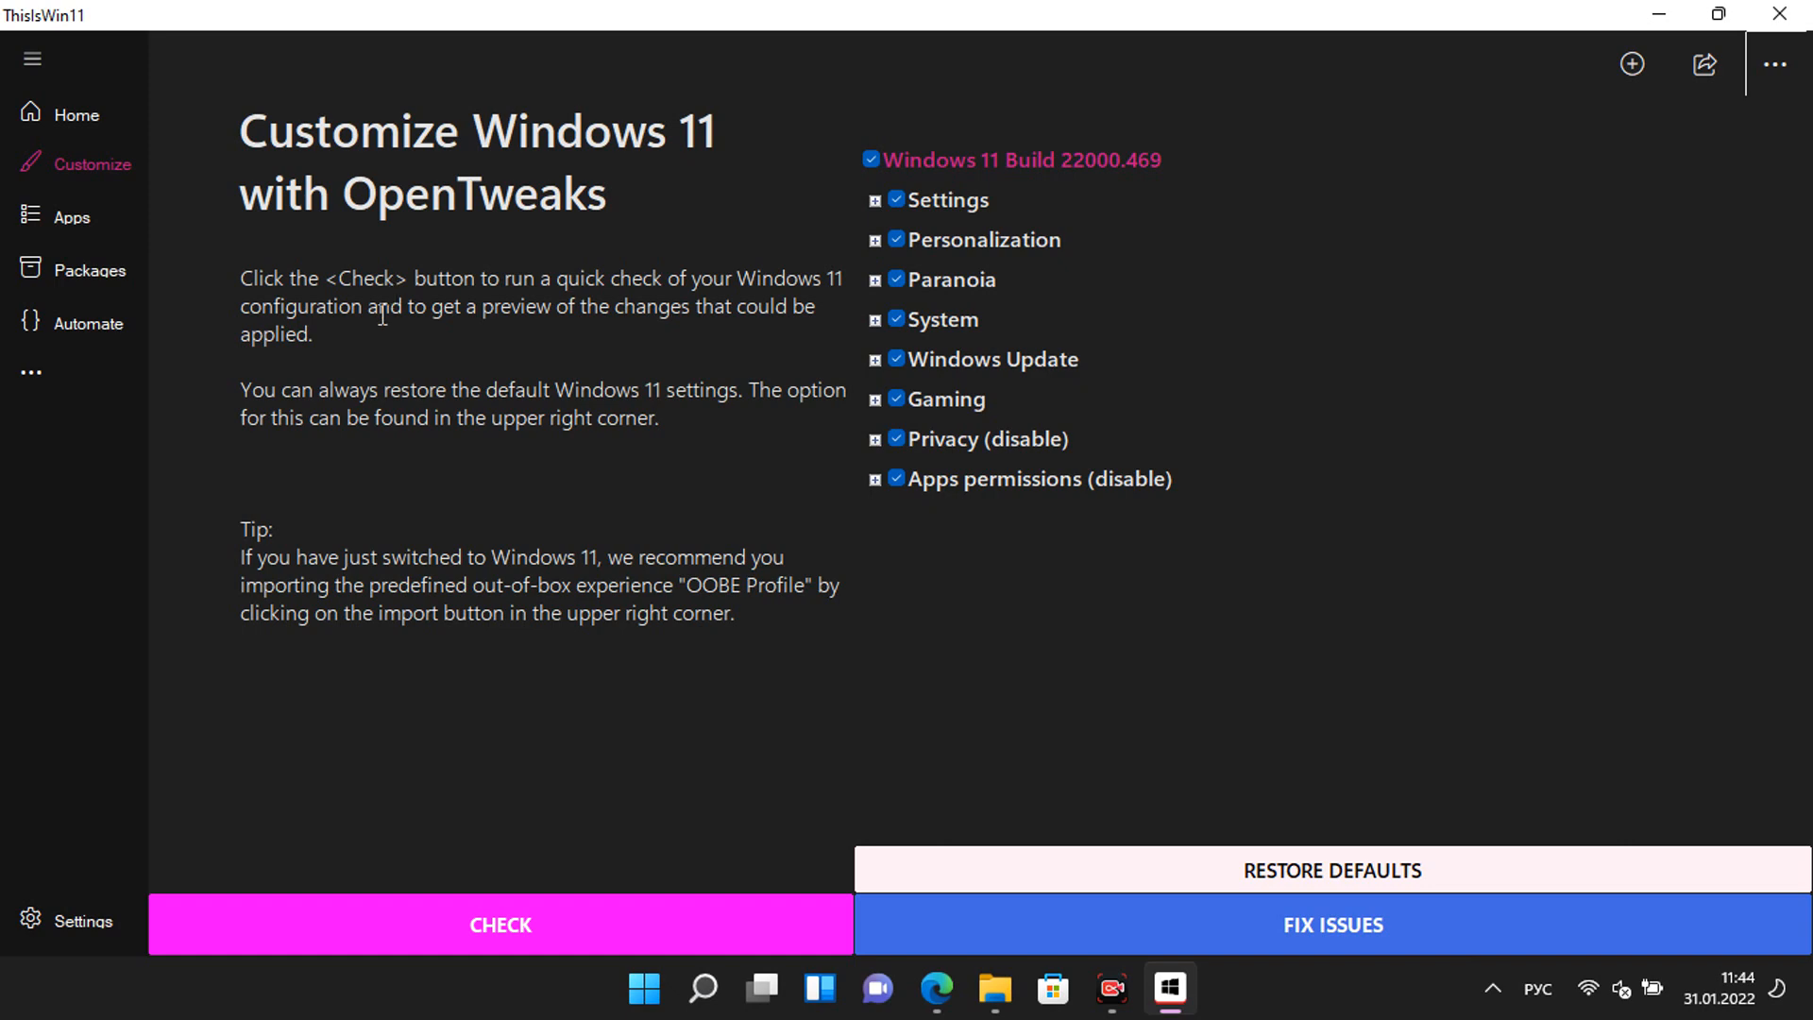
Step: Run the OpenTweaks configuration check and select Create Restore Point among the Settings tweaks
left_click(506, 921)
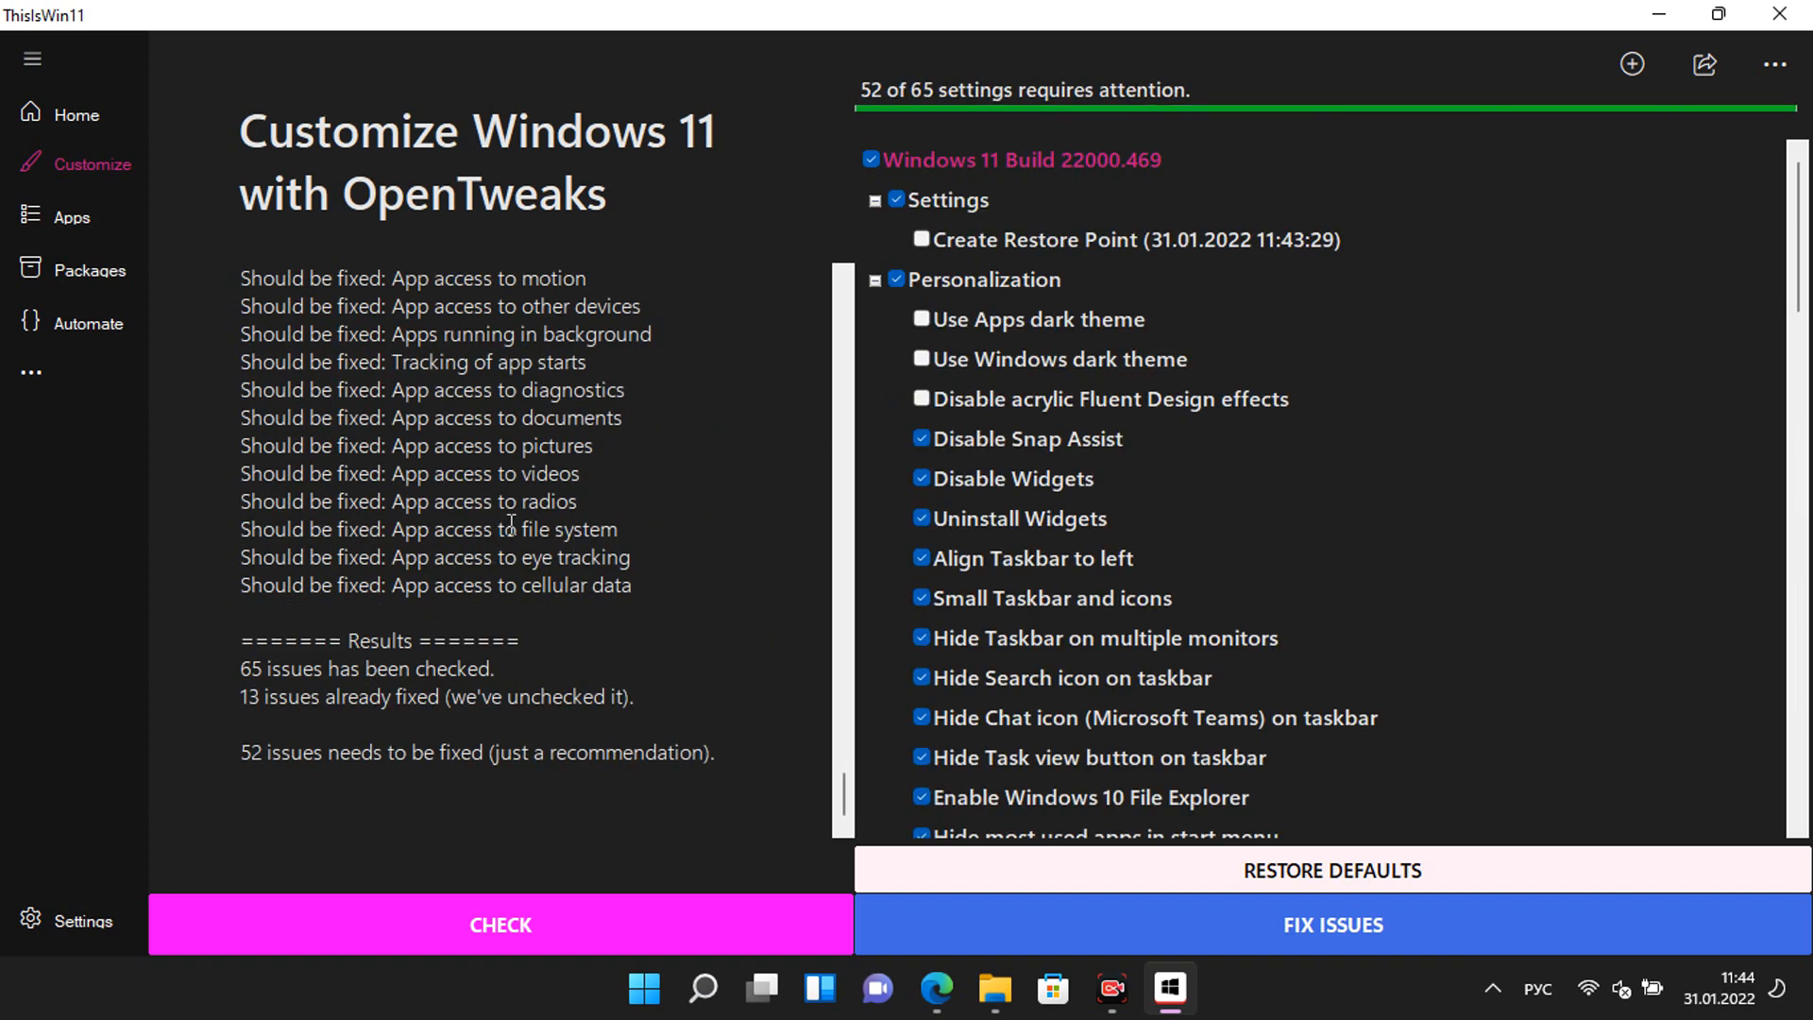
left_click(922, 240)
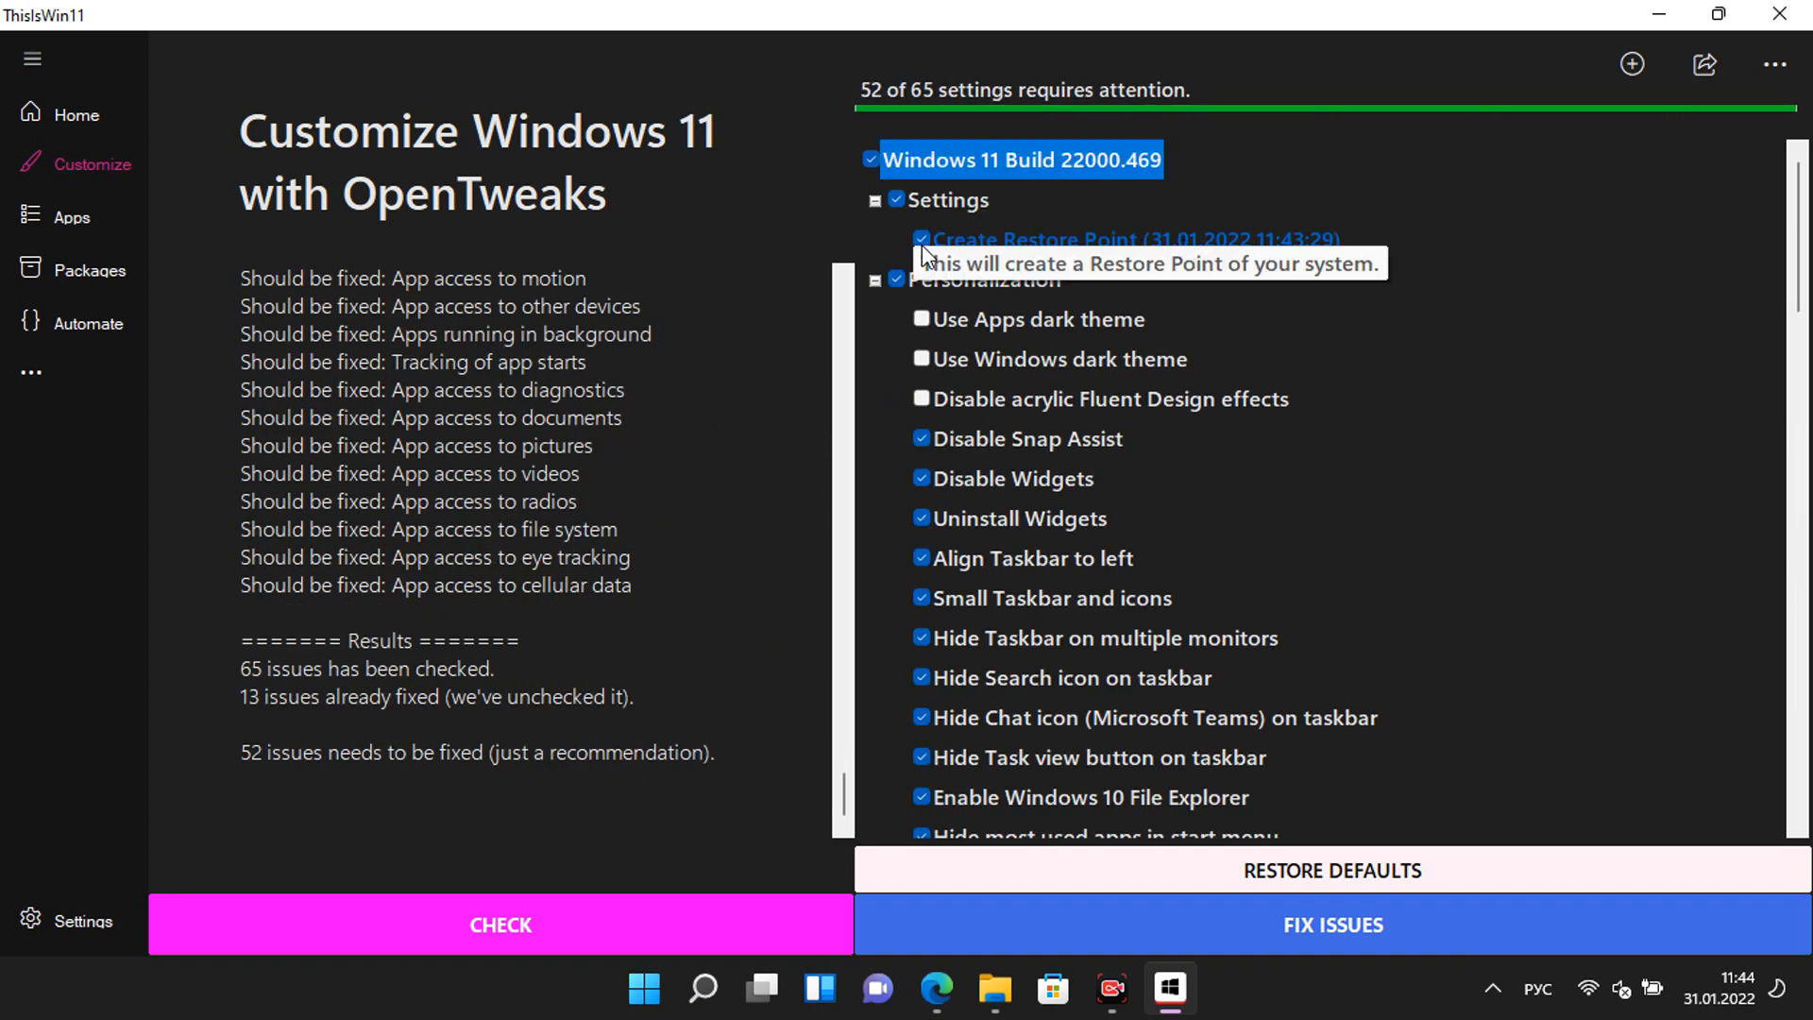
scroll(1209, 331, "down", 1)
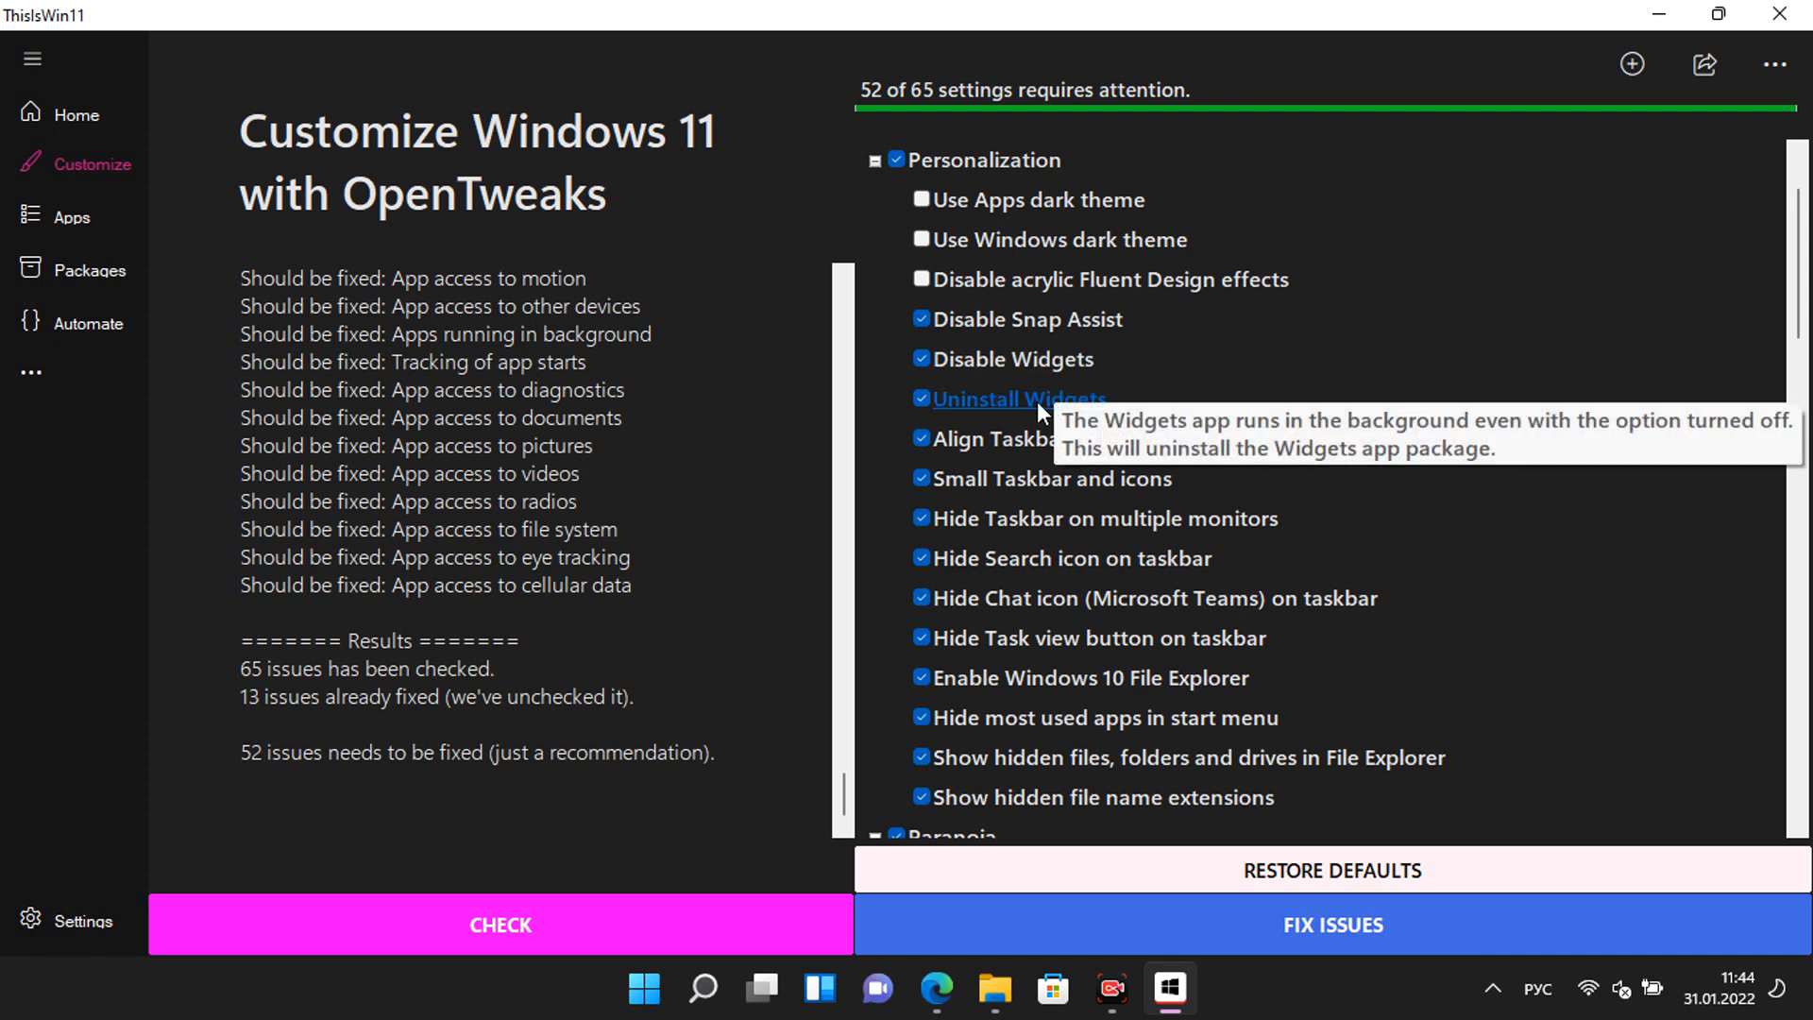
scroll(982, 438, "down", 2)
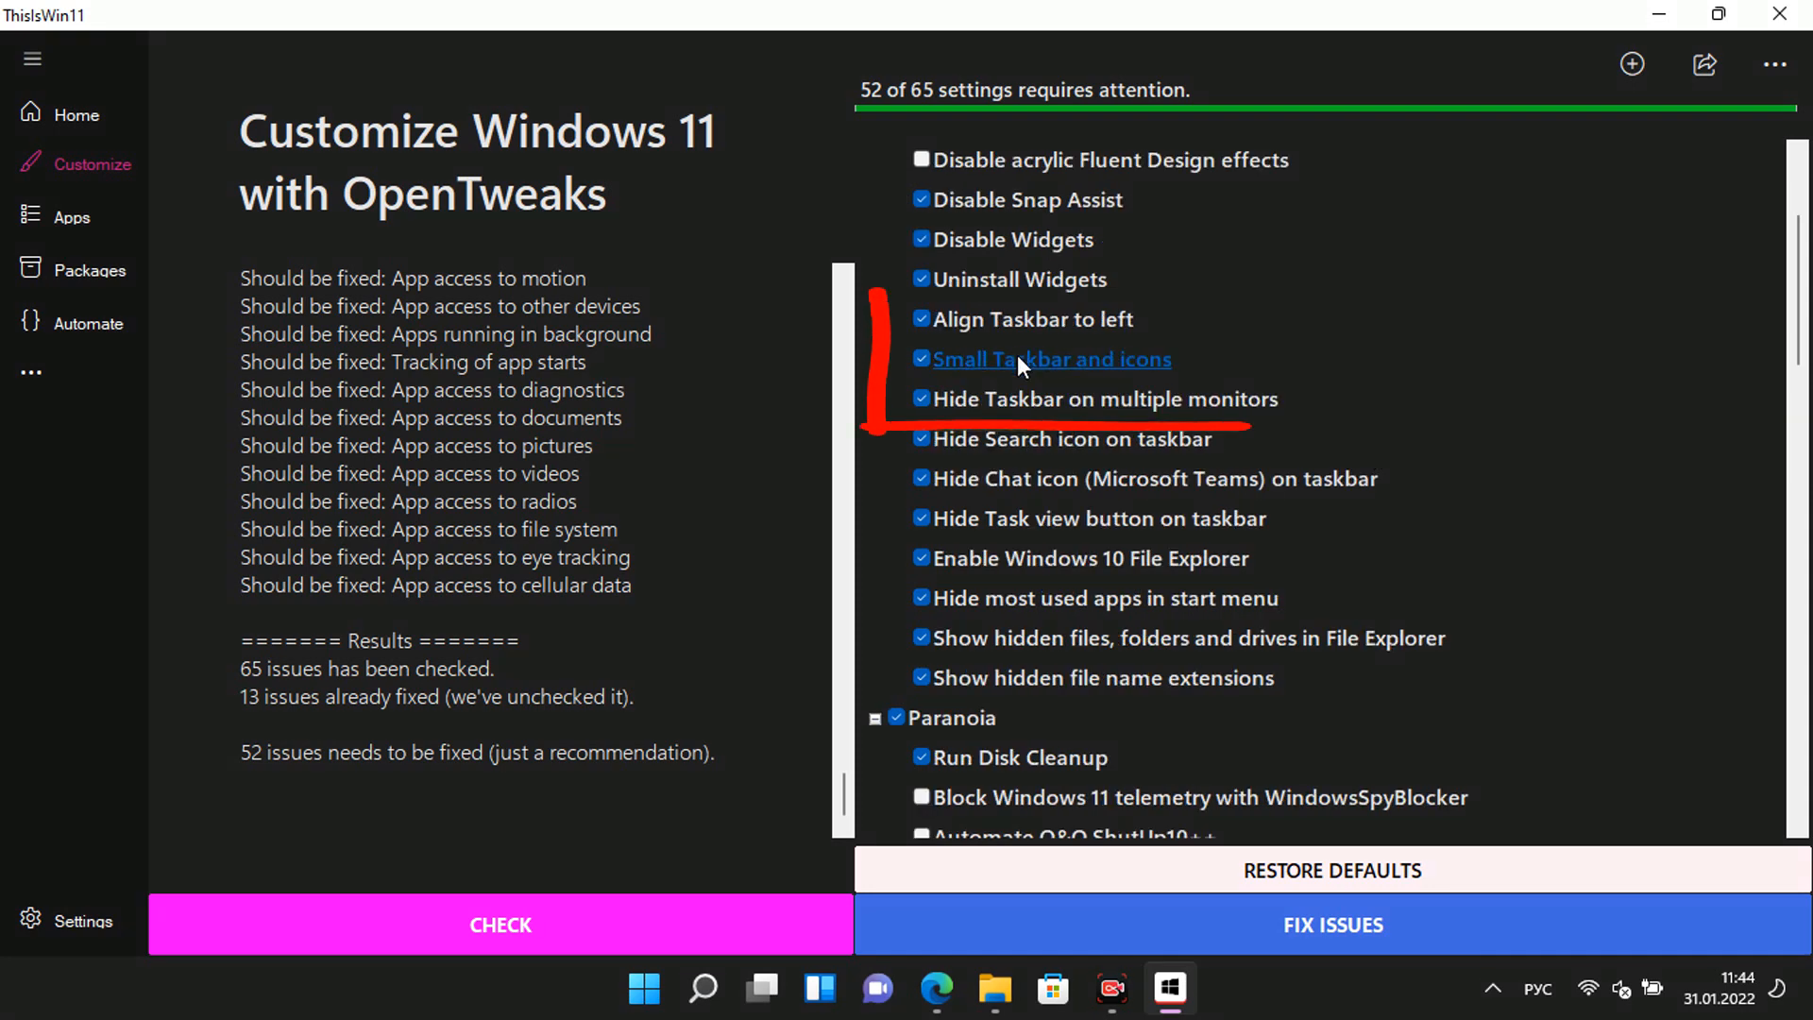
Step: Keep Align Taskbar to left selected, but clear Enable Windows 10 File Explorer, Show hidden file name extensions and the Paranoia group
left_click(920, 321)
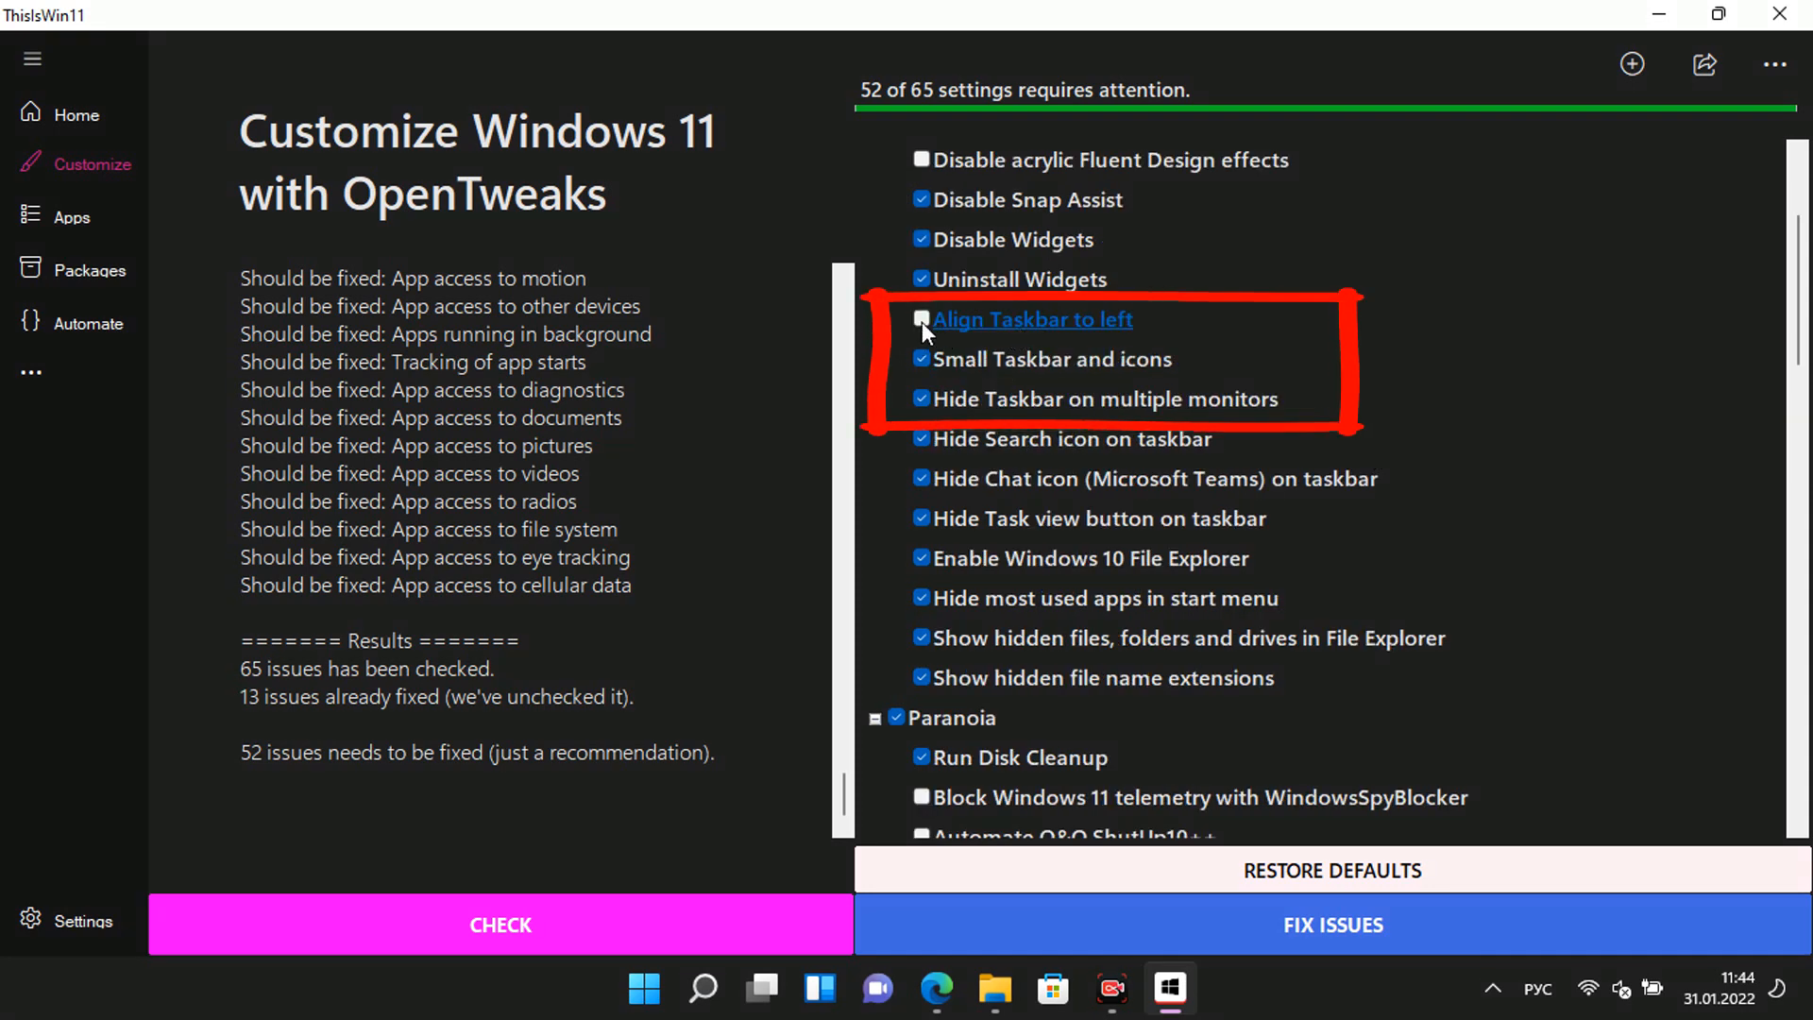
left_click(922, 321)
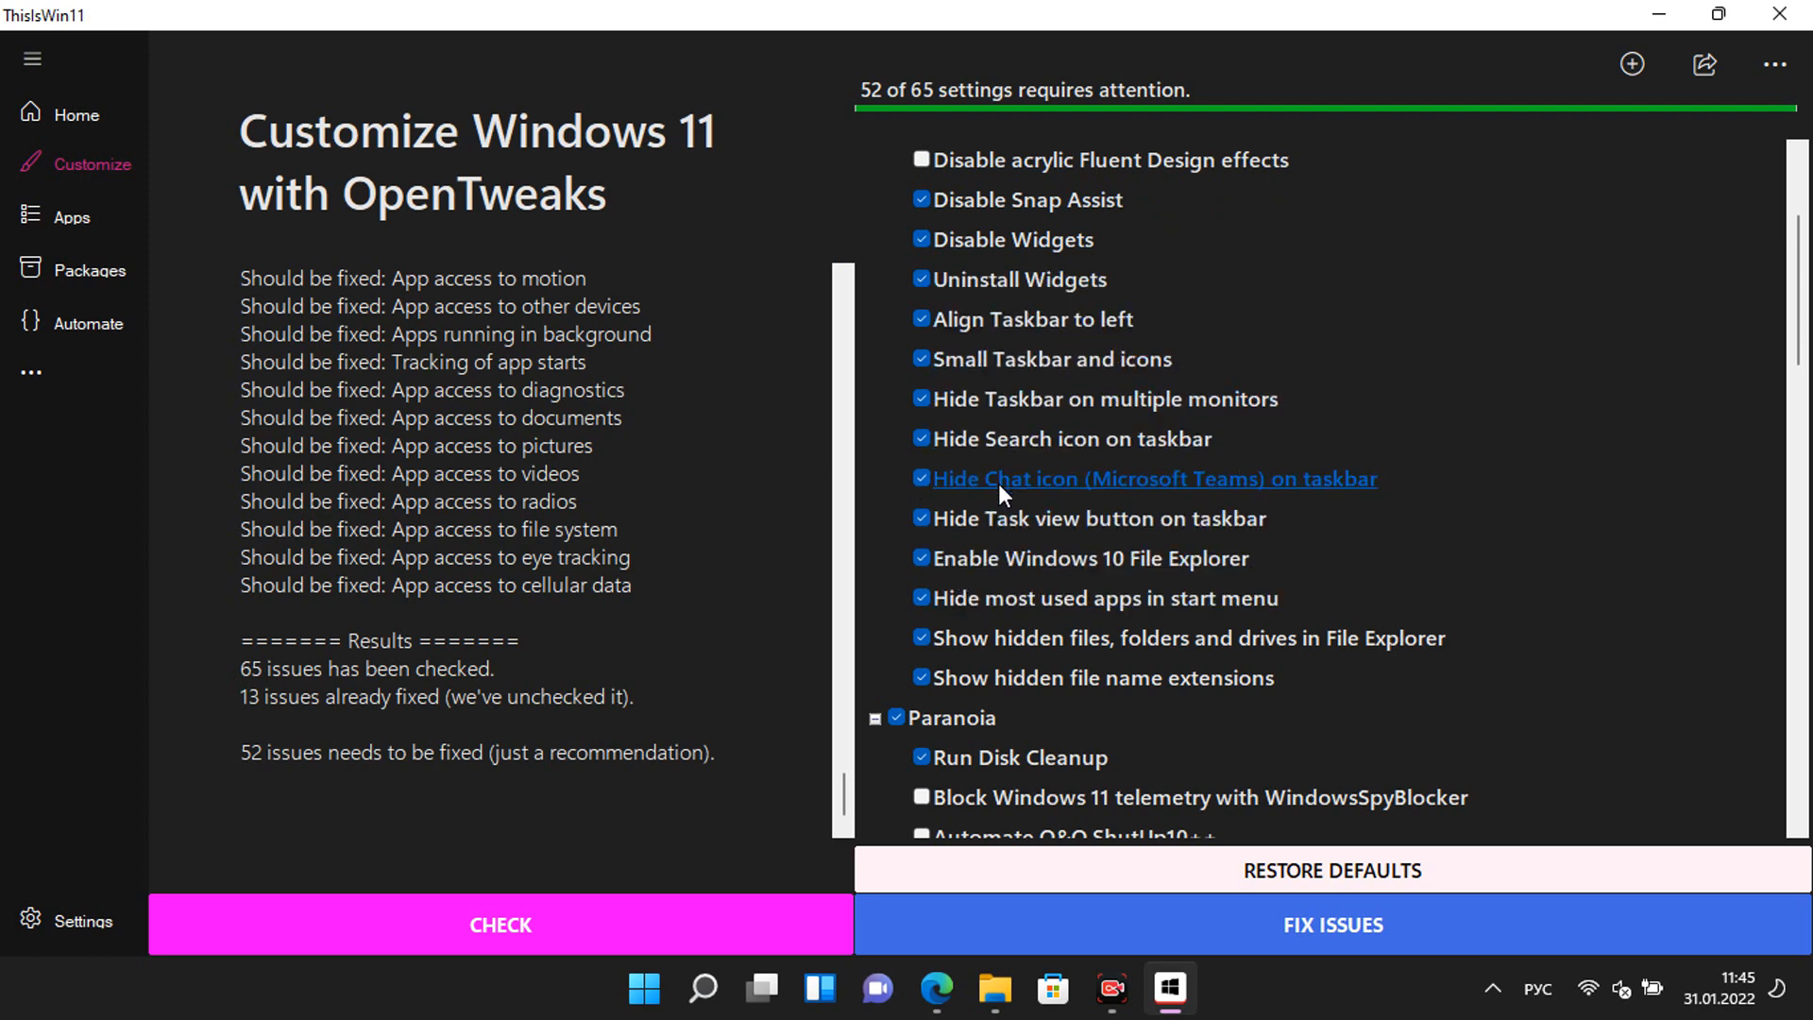
scroll(1244, 511, "down", 3)
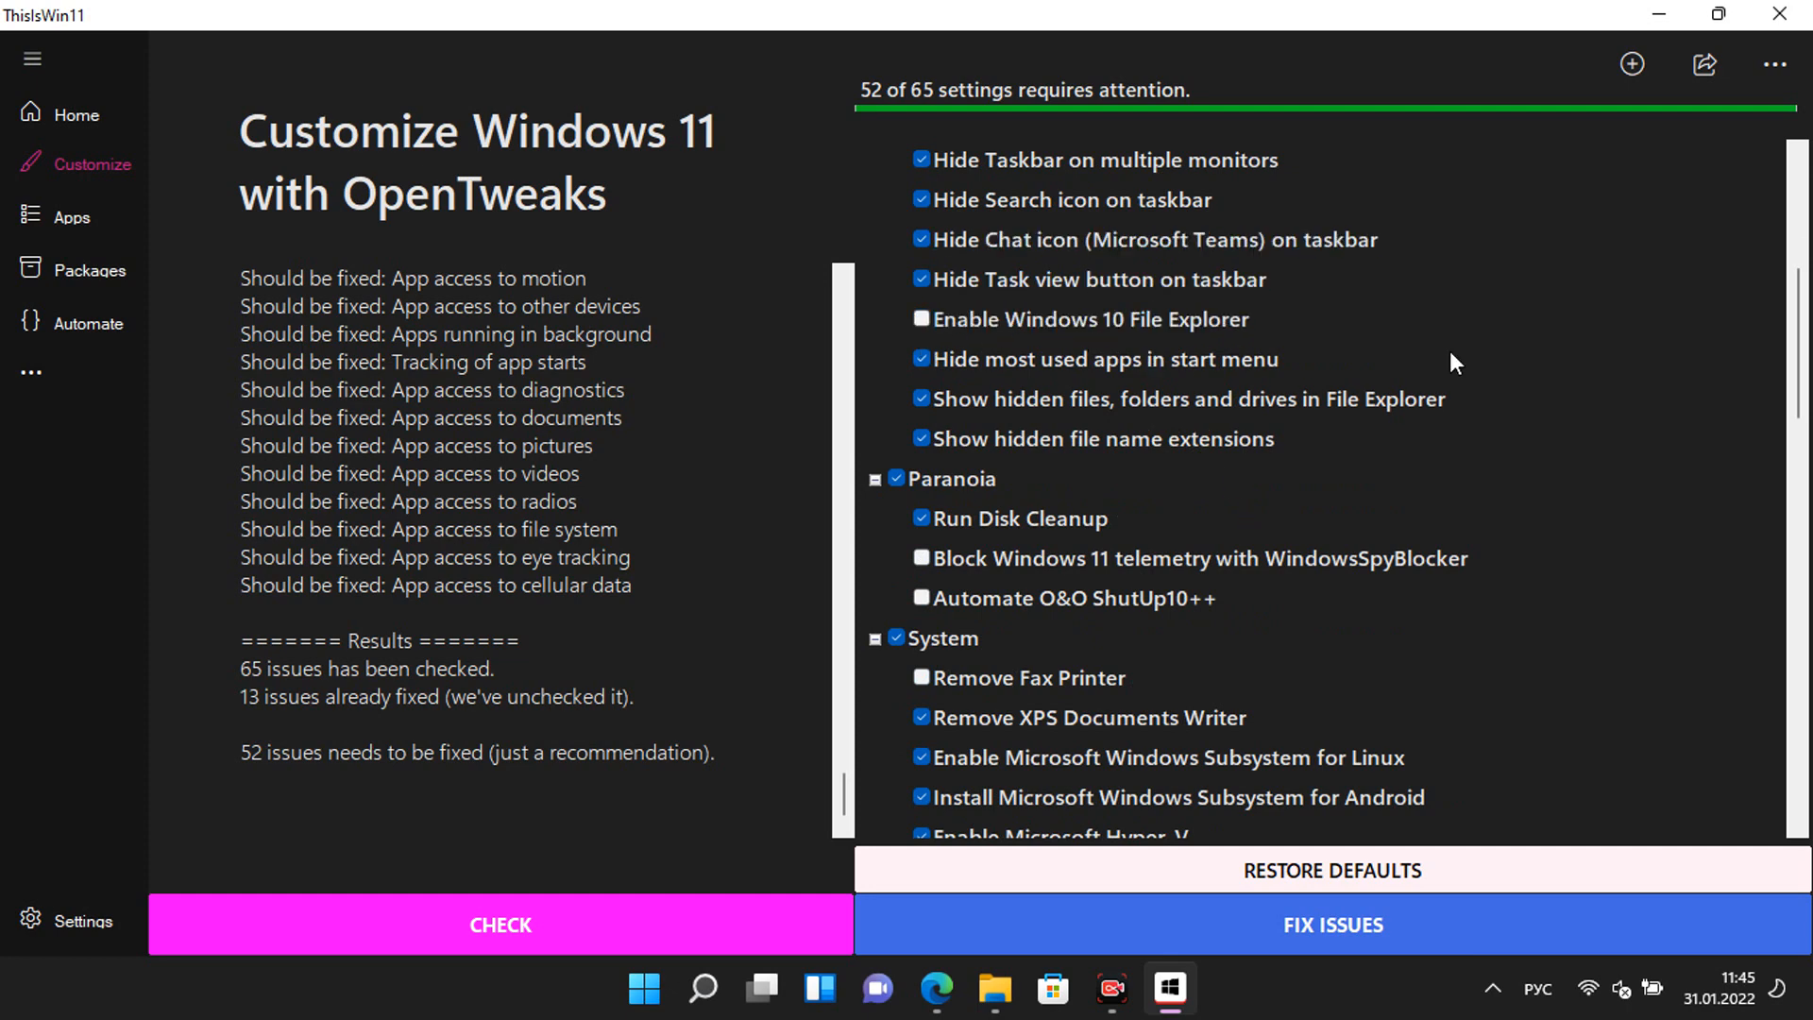
scroll(1322, 378, "up", 2)
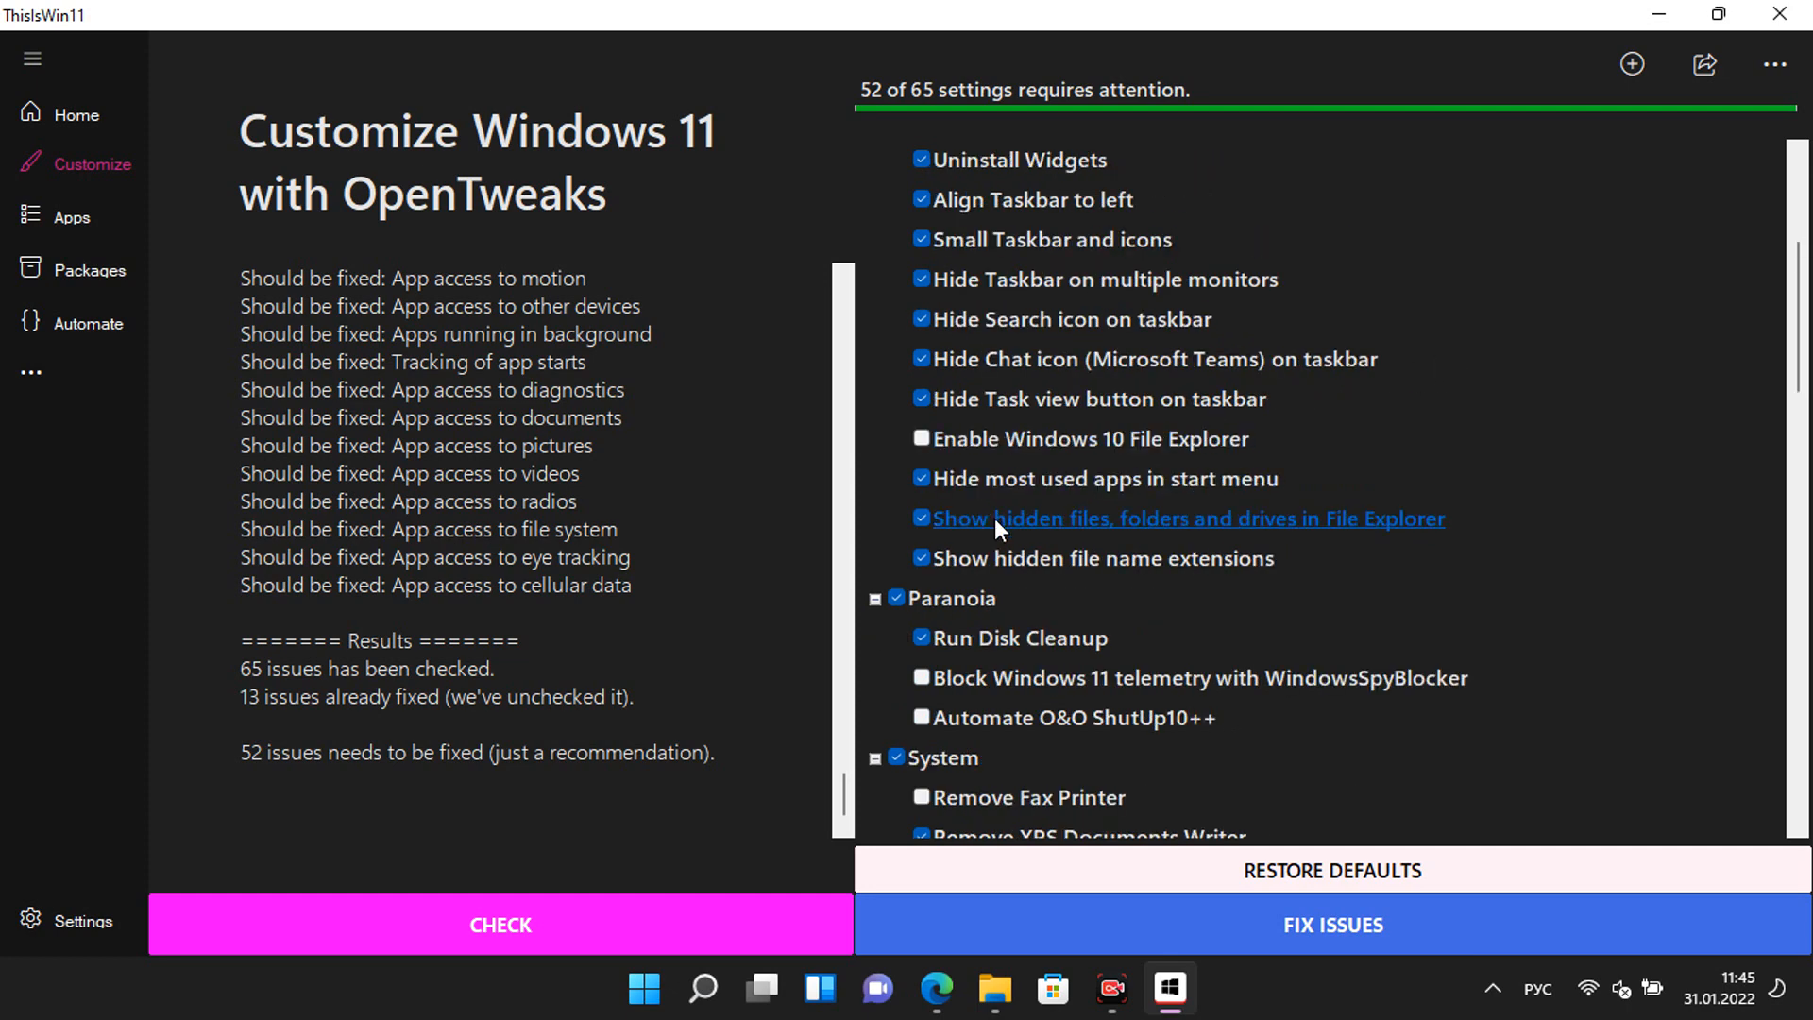
left_click(922, 561)
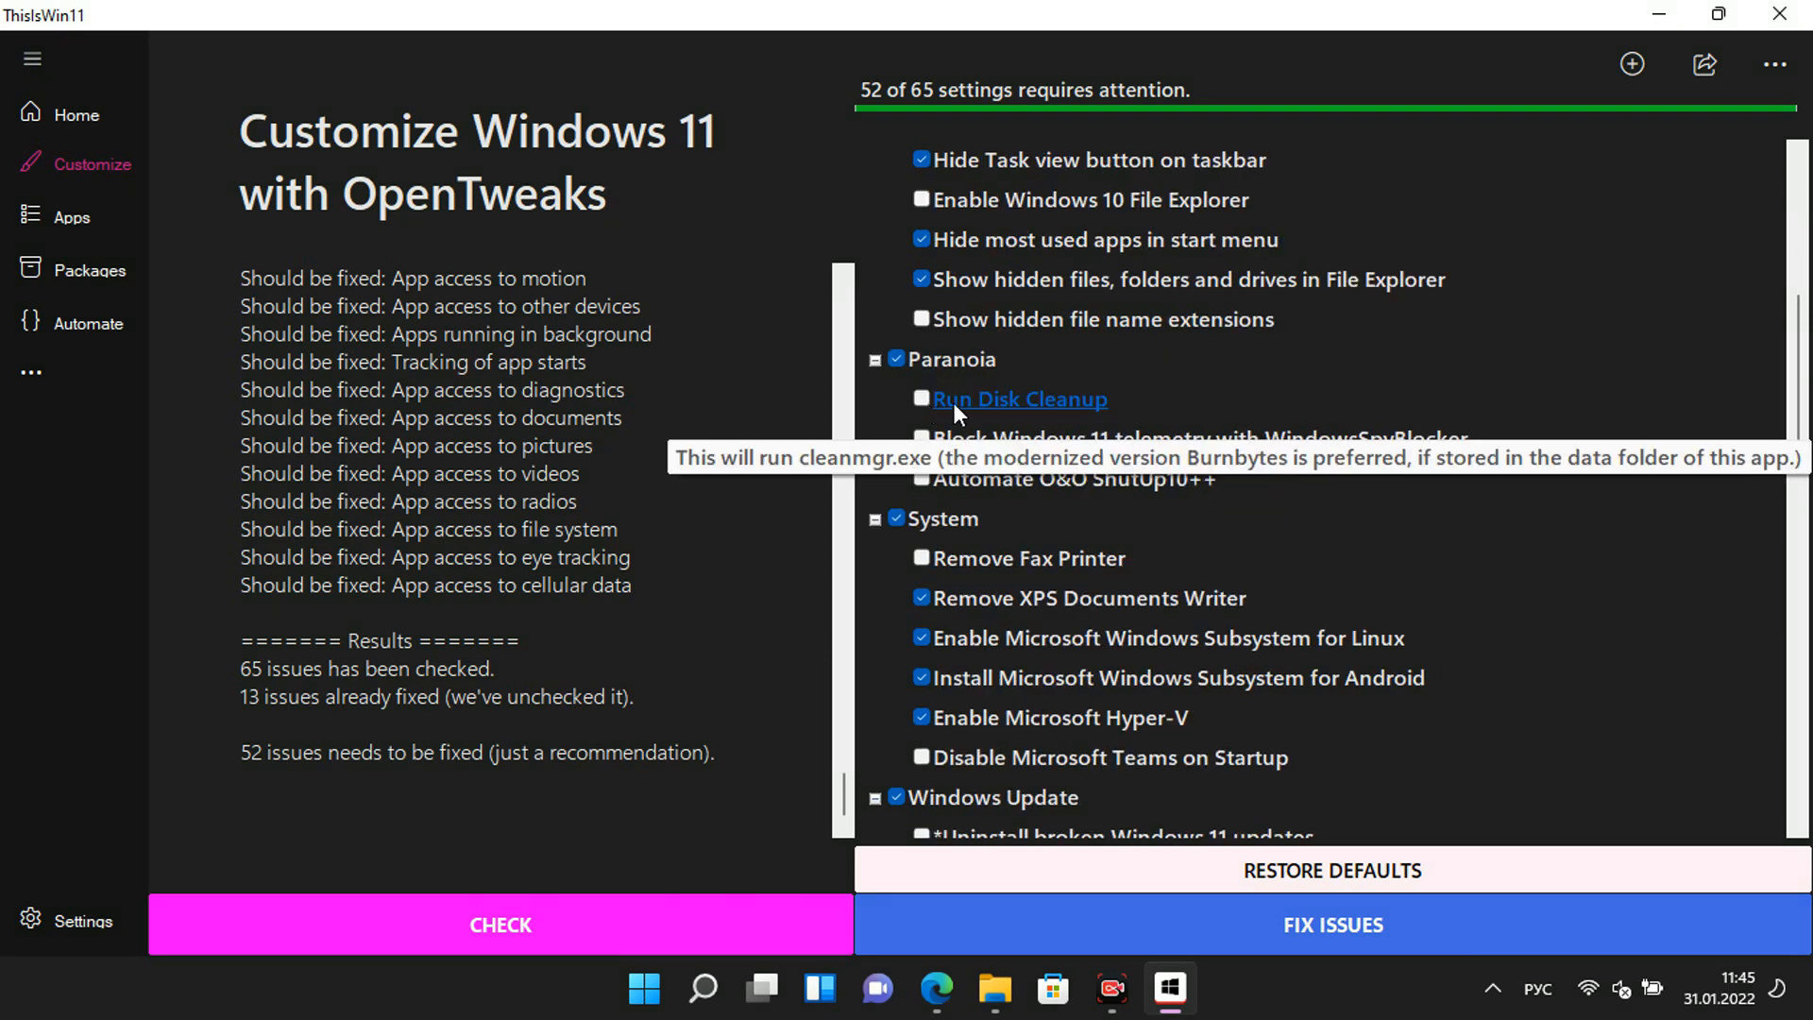
left_click(896, 359)
Step: Select Remove Fax Printer and Disable Microsoft Teams on Startup, and clear Enable Microsoft Hyper-V and the Windows Update group
scroll(1275, 548, "down", 3)
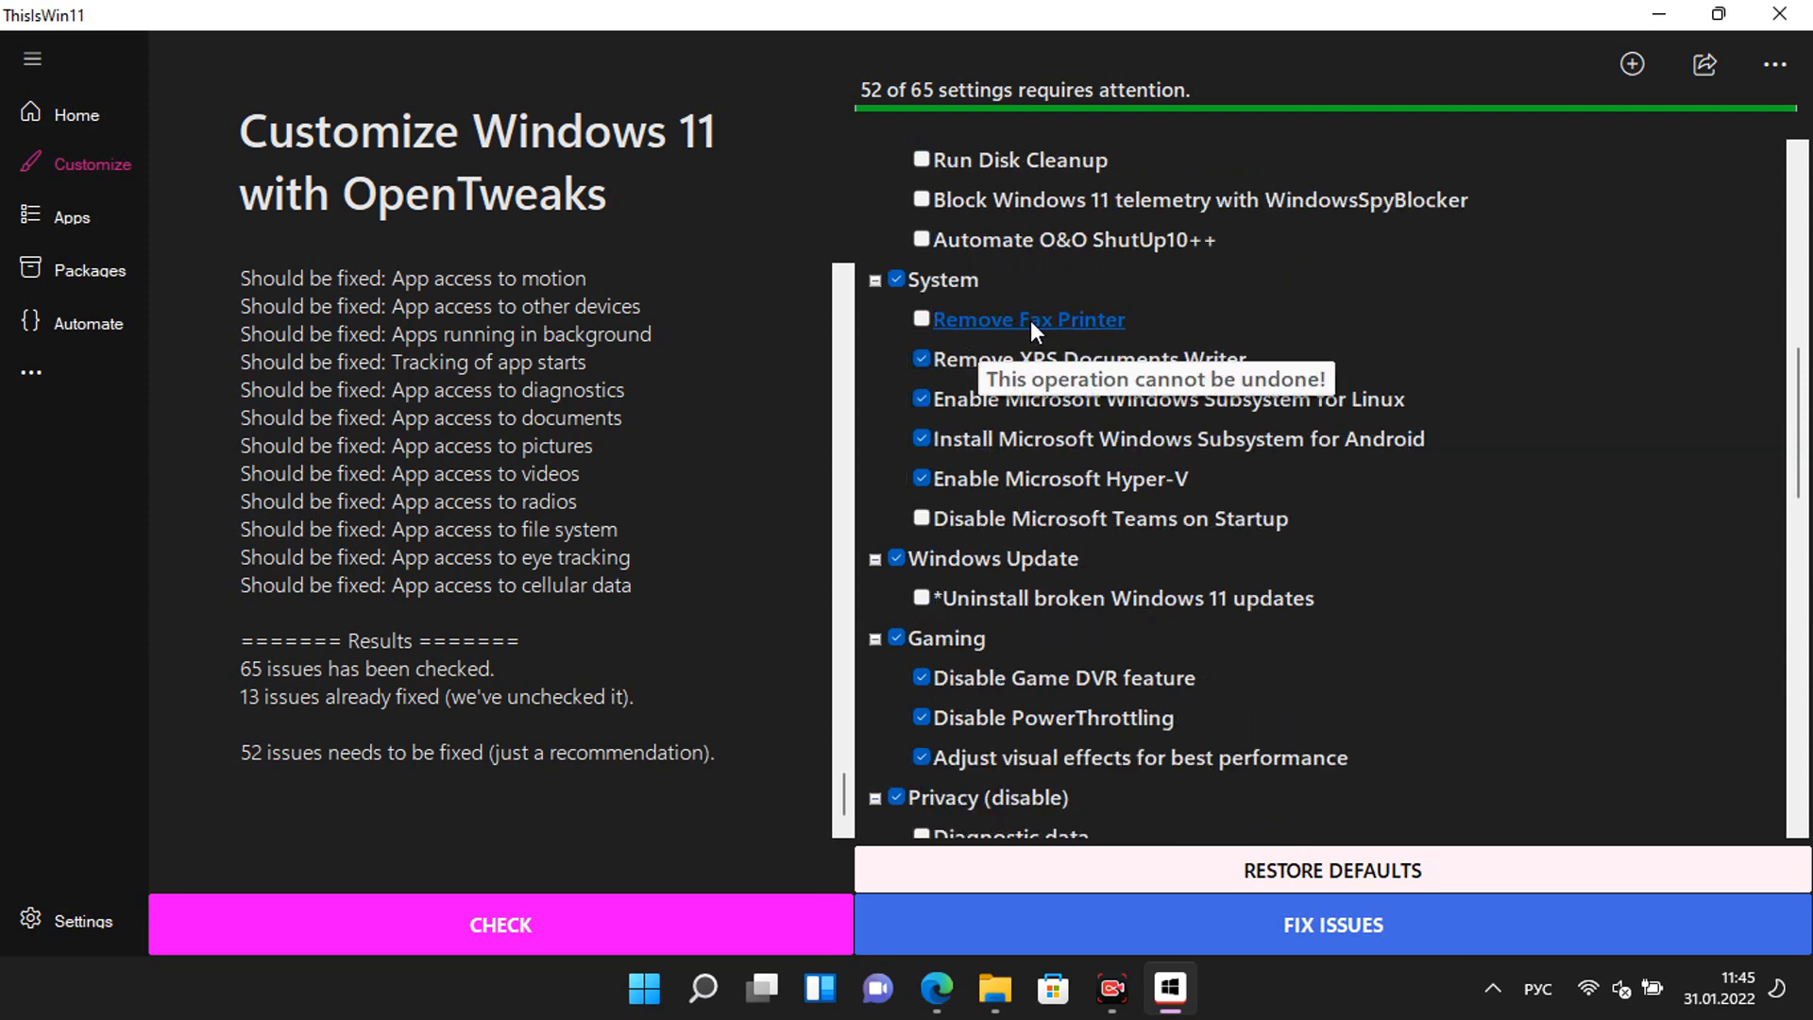
left_click(922, 319)
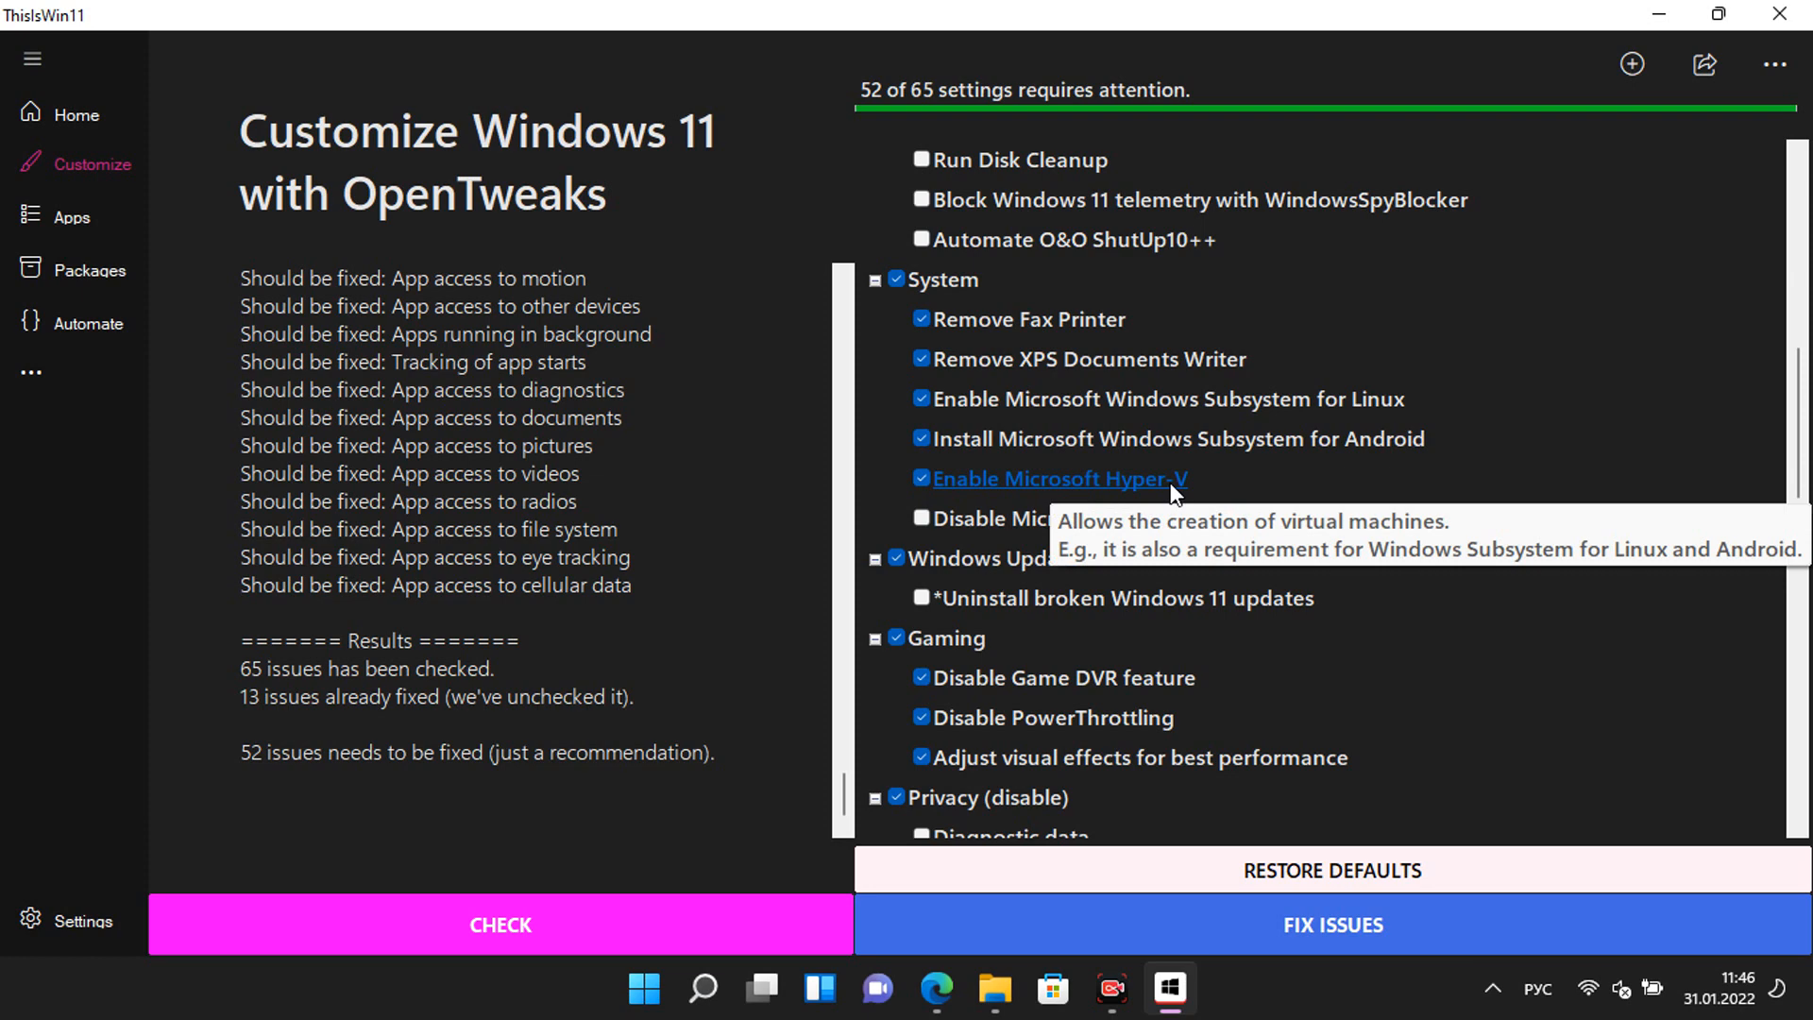
left_click(921, 479)
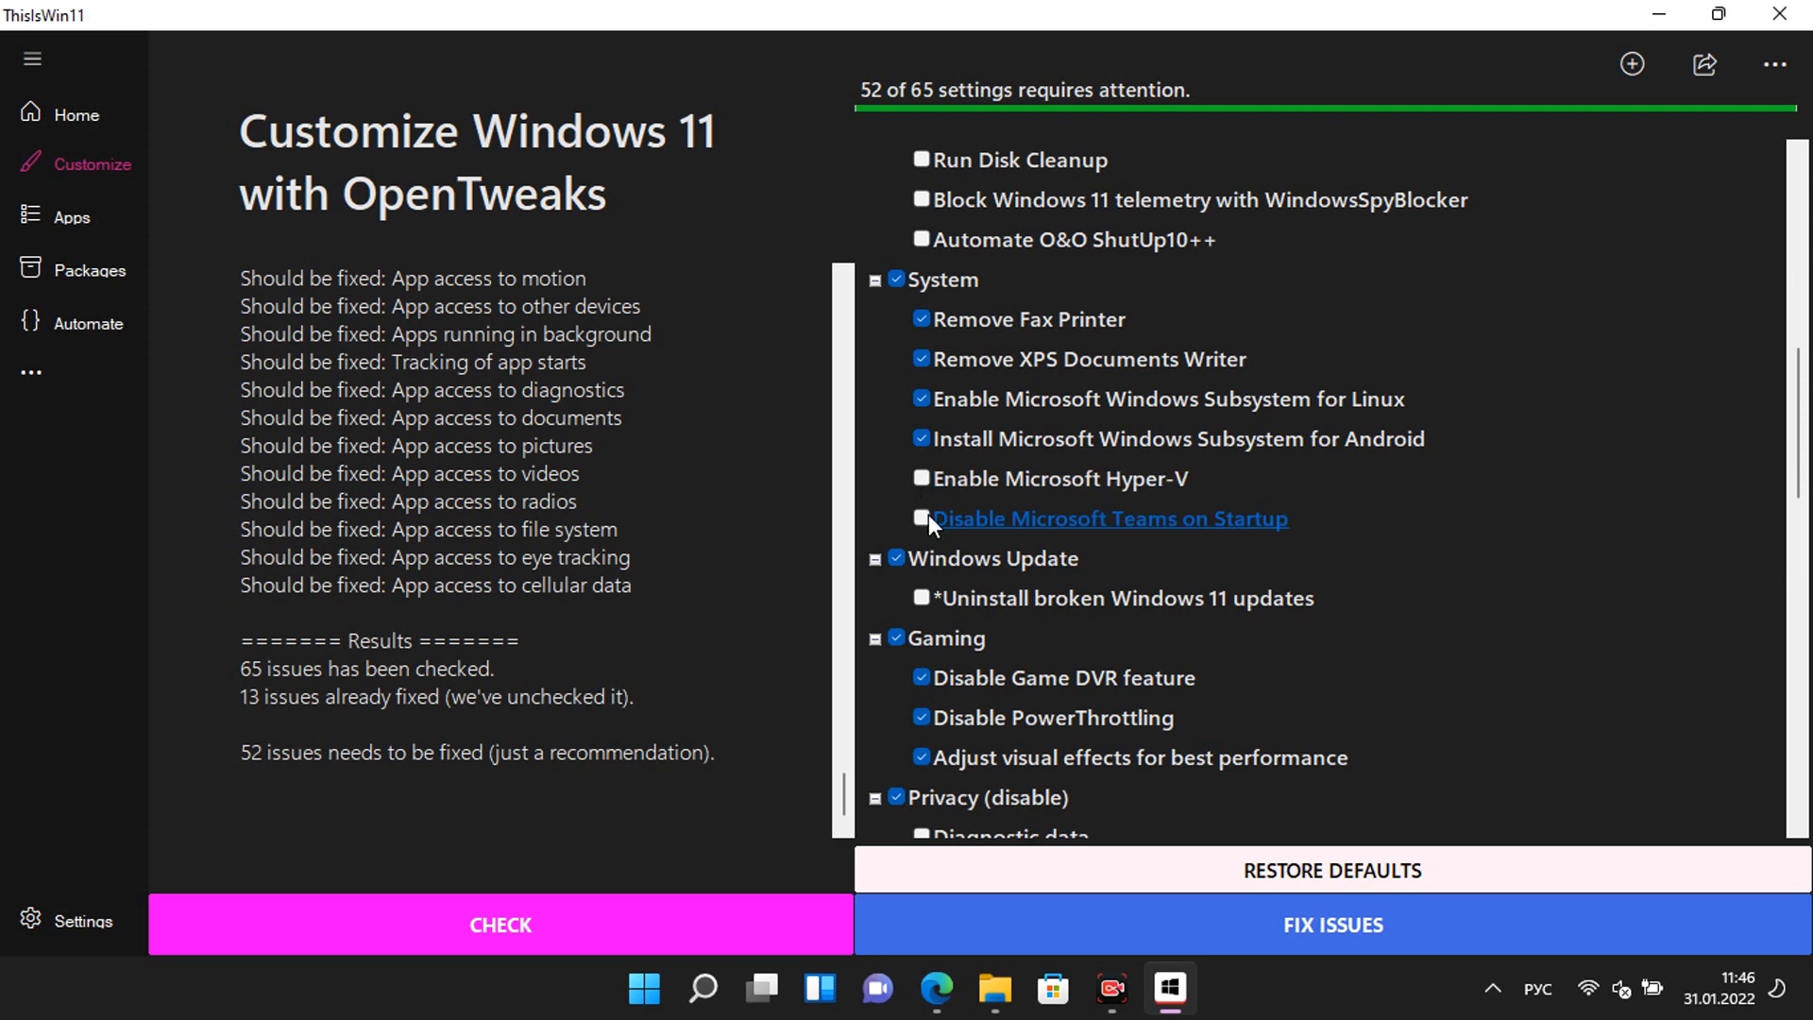
scroll(928, 514, "down", 3)
left_click(897, 439)
Step: Select Advertising ID for Relevant Ads and Location tracking among the Privacy (disable) tweaks
scroll(1062, 434, "down", 3)
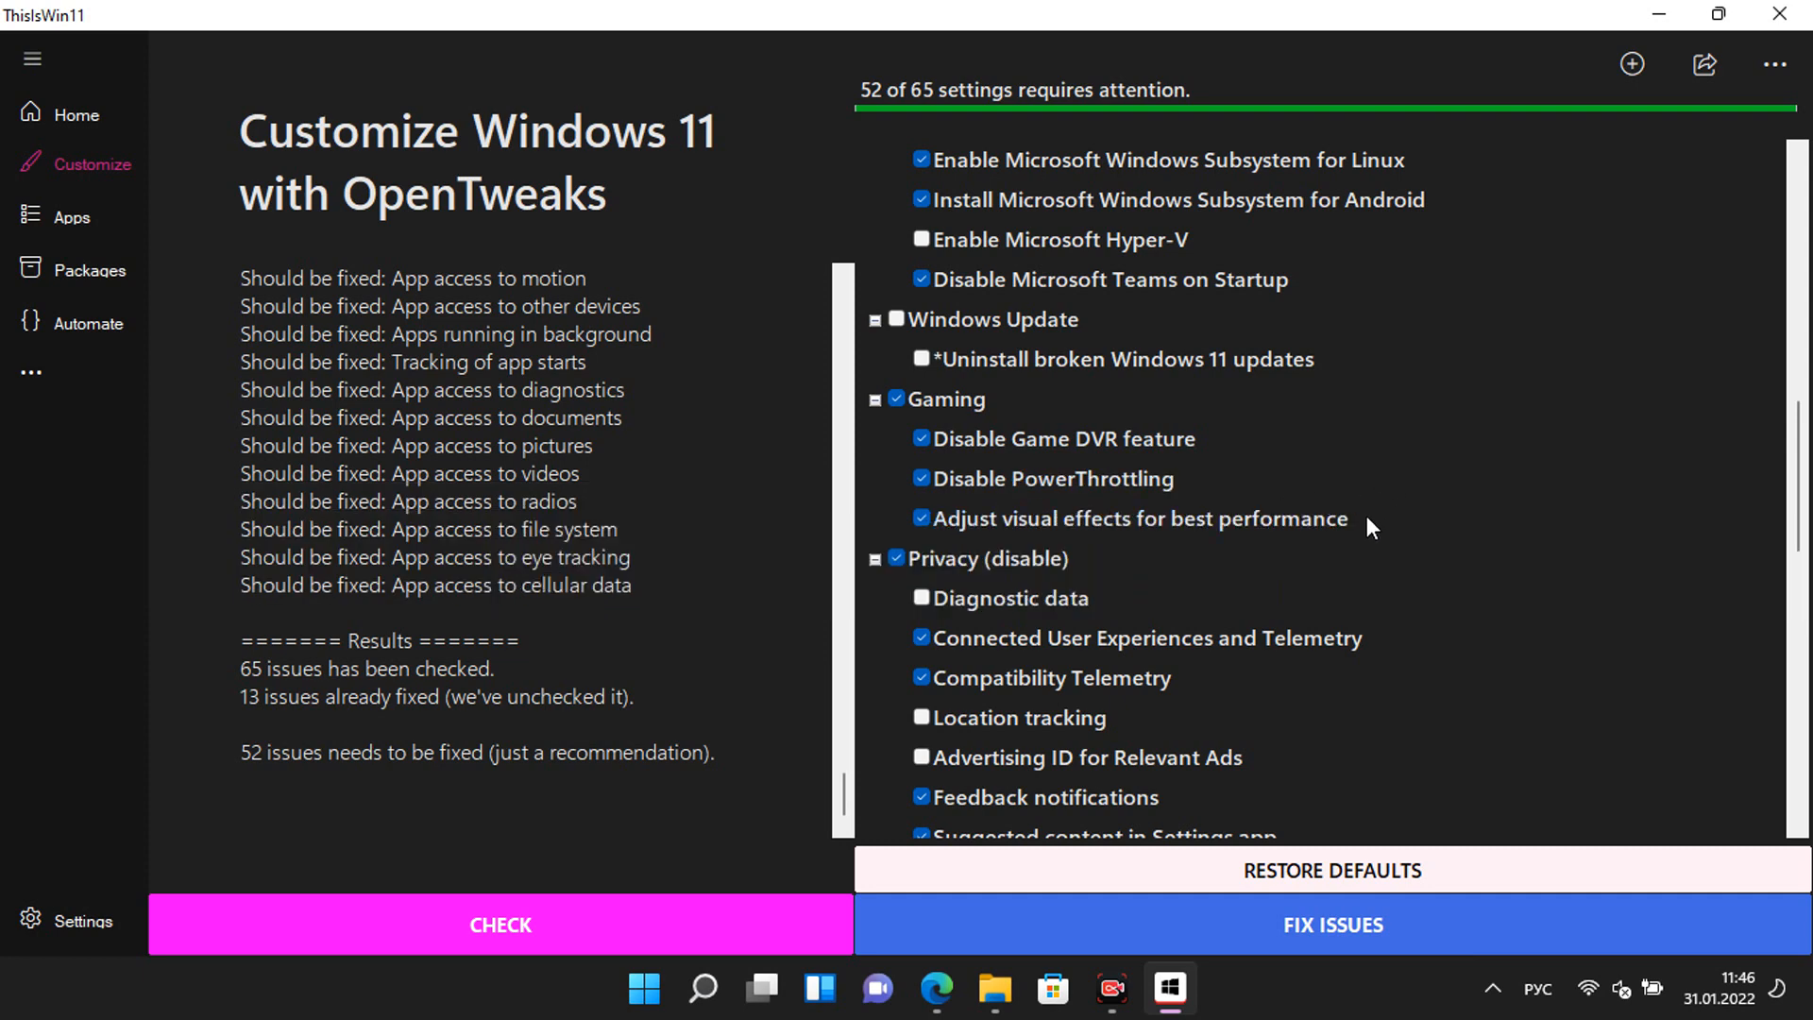
mouse_move(1092, 516)
scroll(1453, 518, "down", 3)
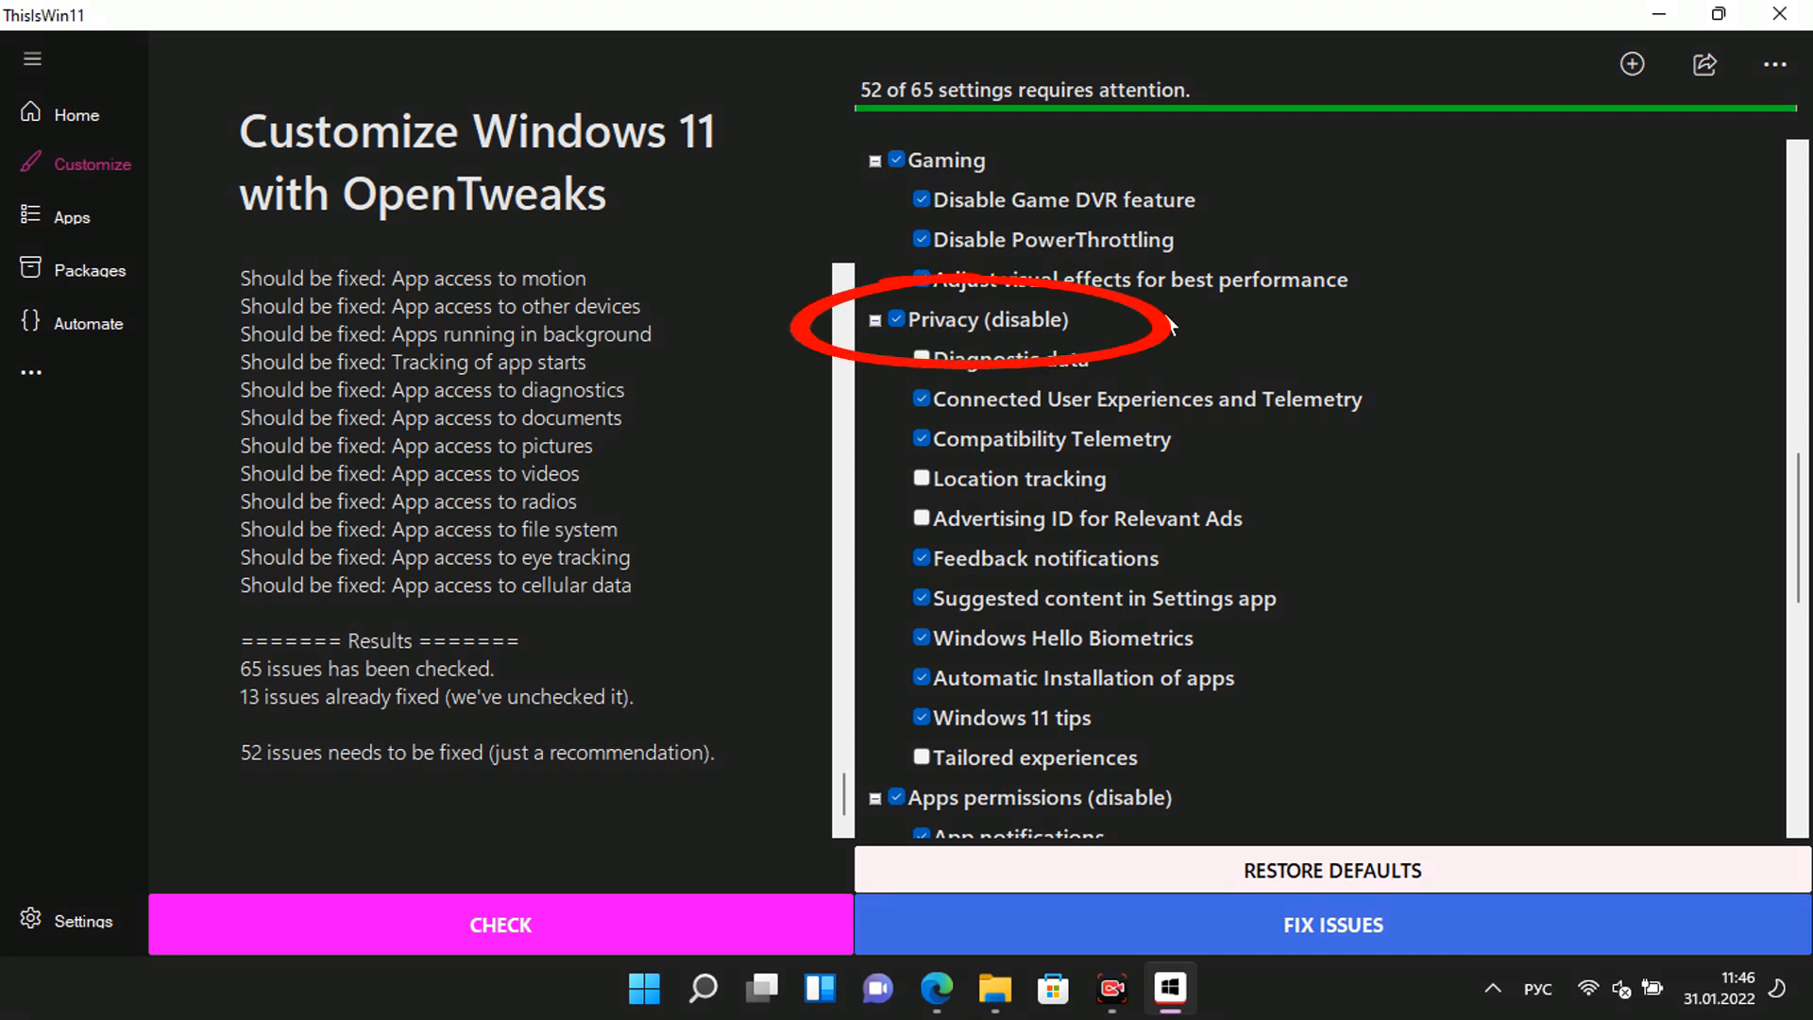
mouse_move(1088, 412)
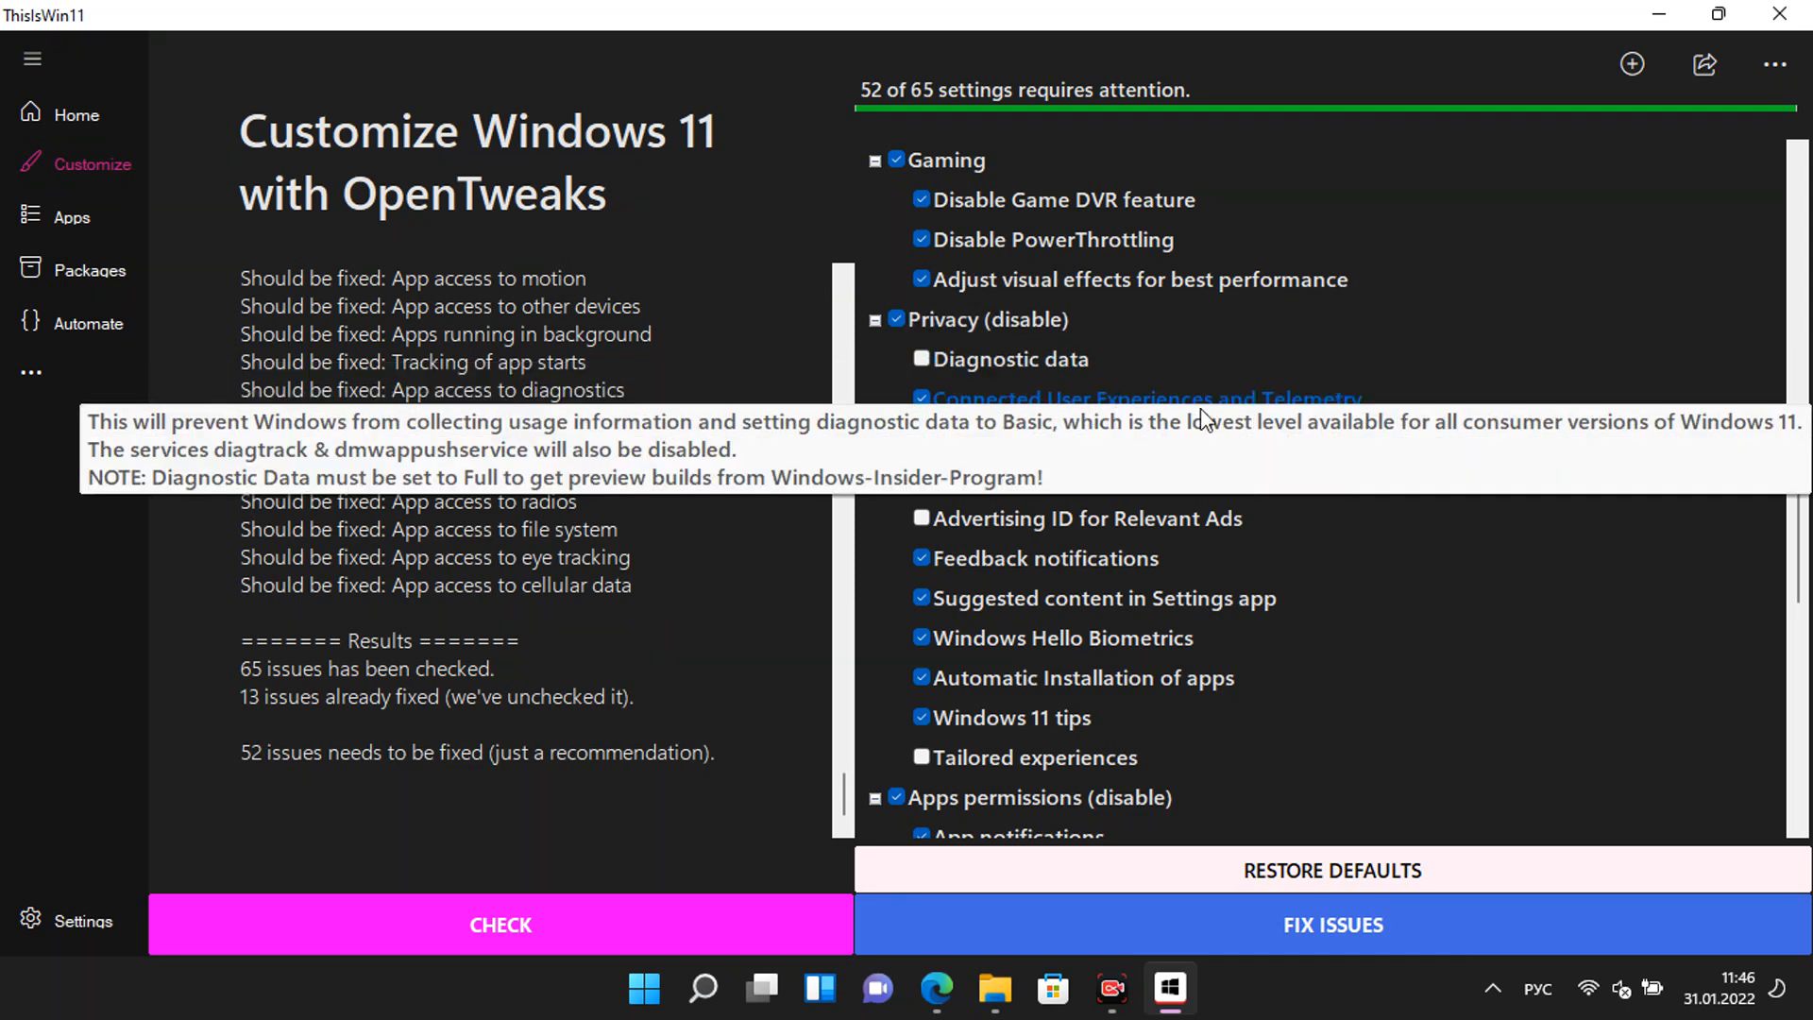
scroll(1289, 460, "down", 1)
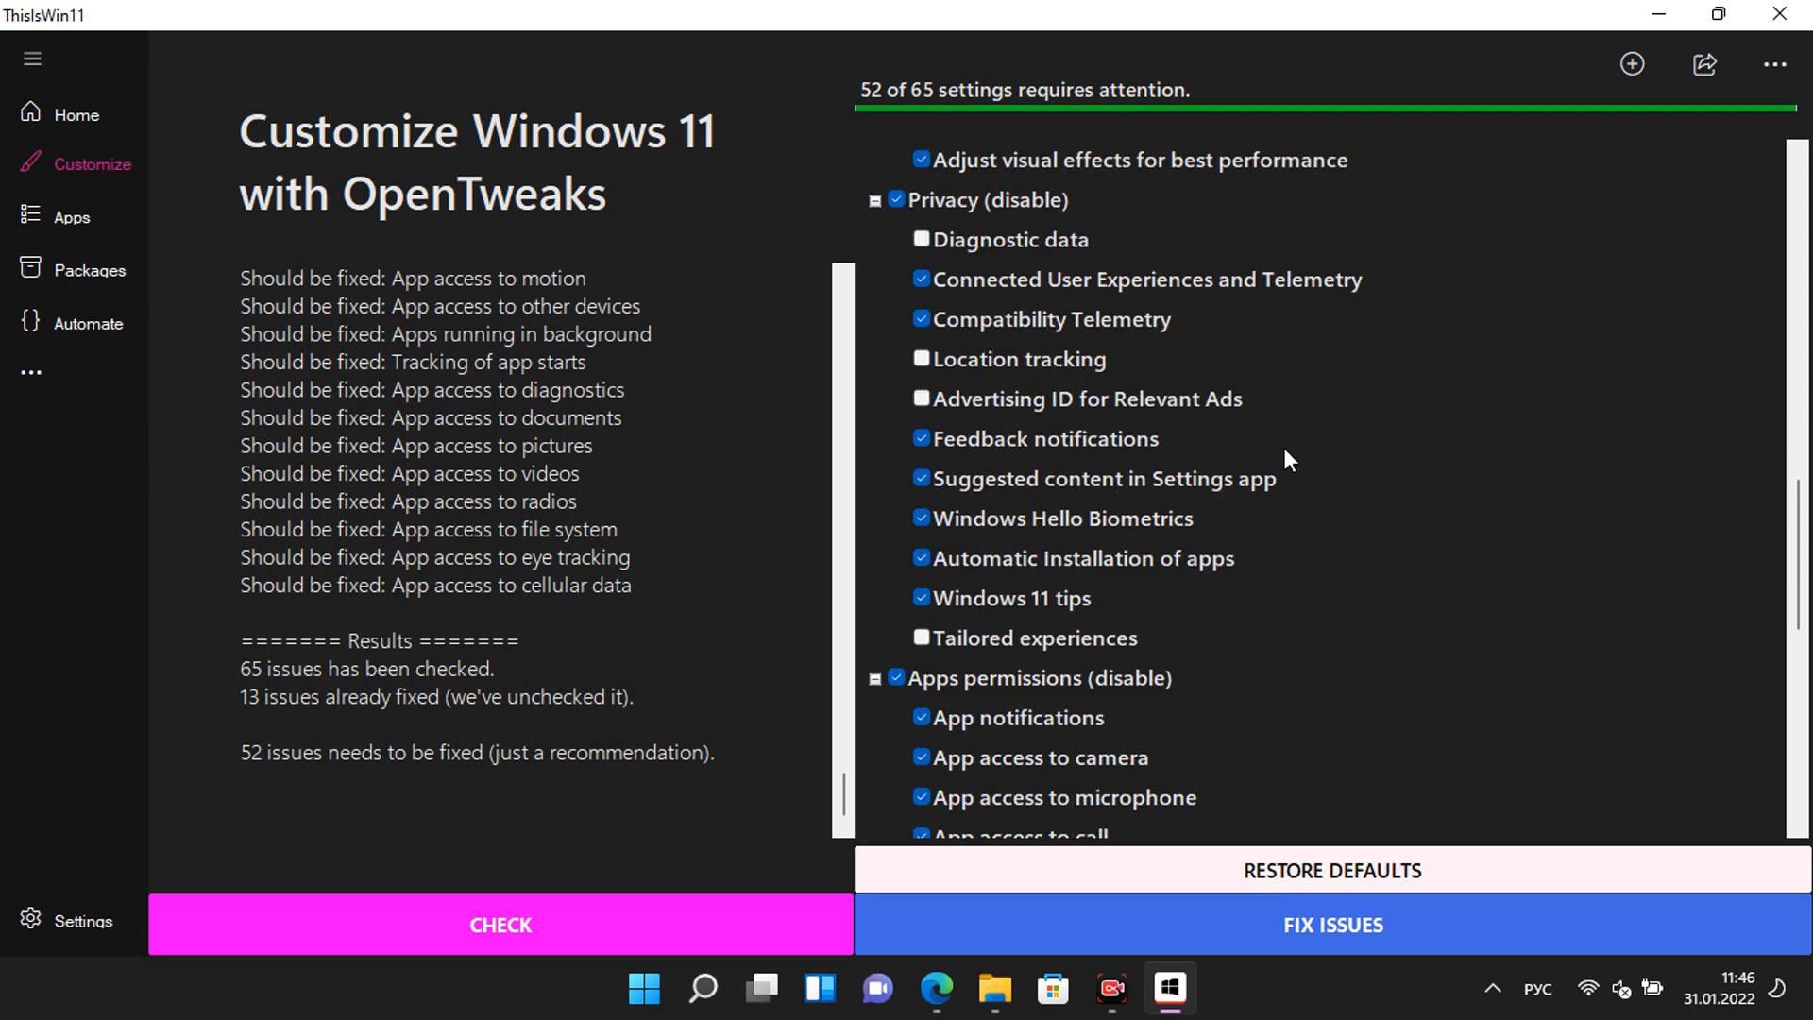
mouse_move(1171, 401)
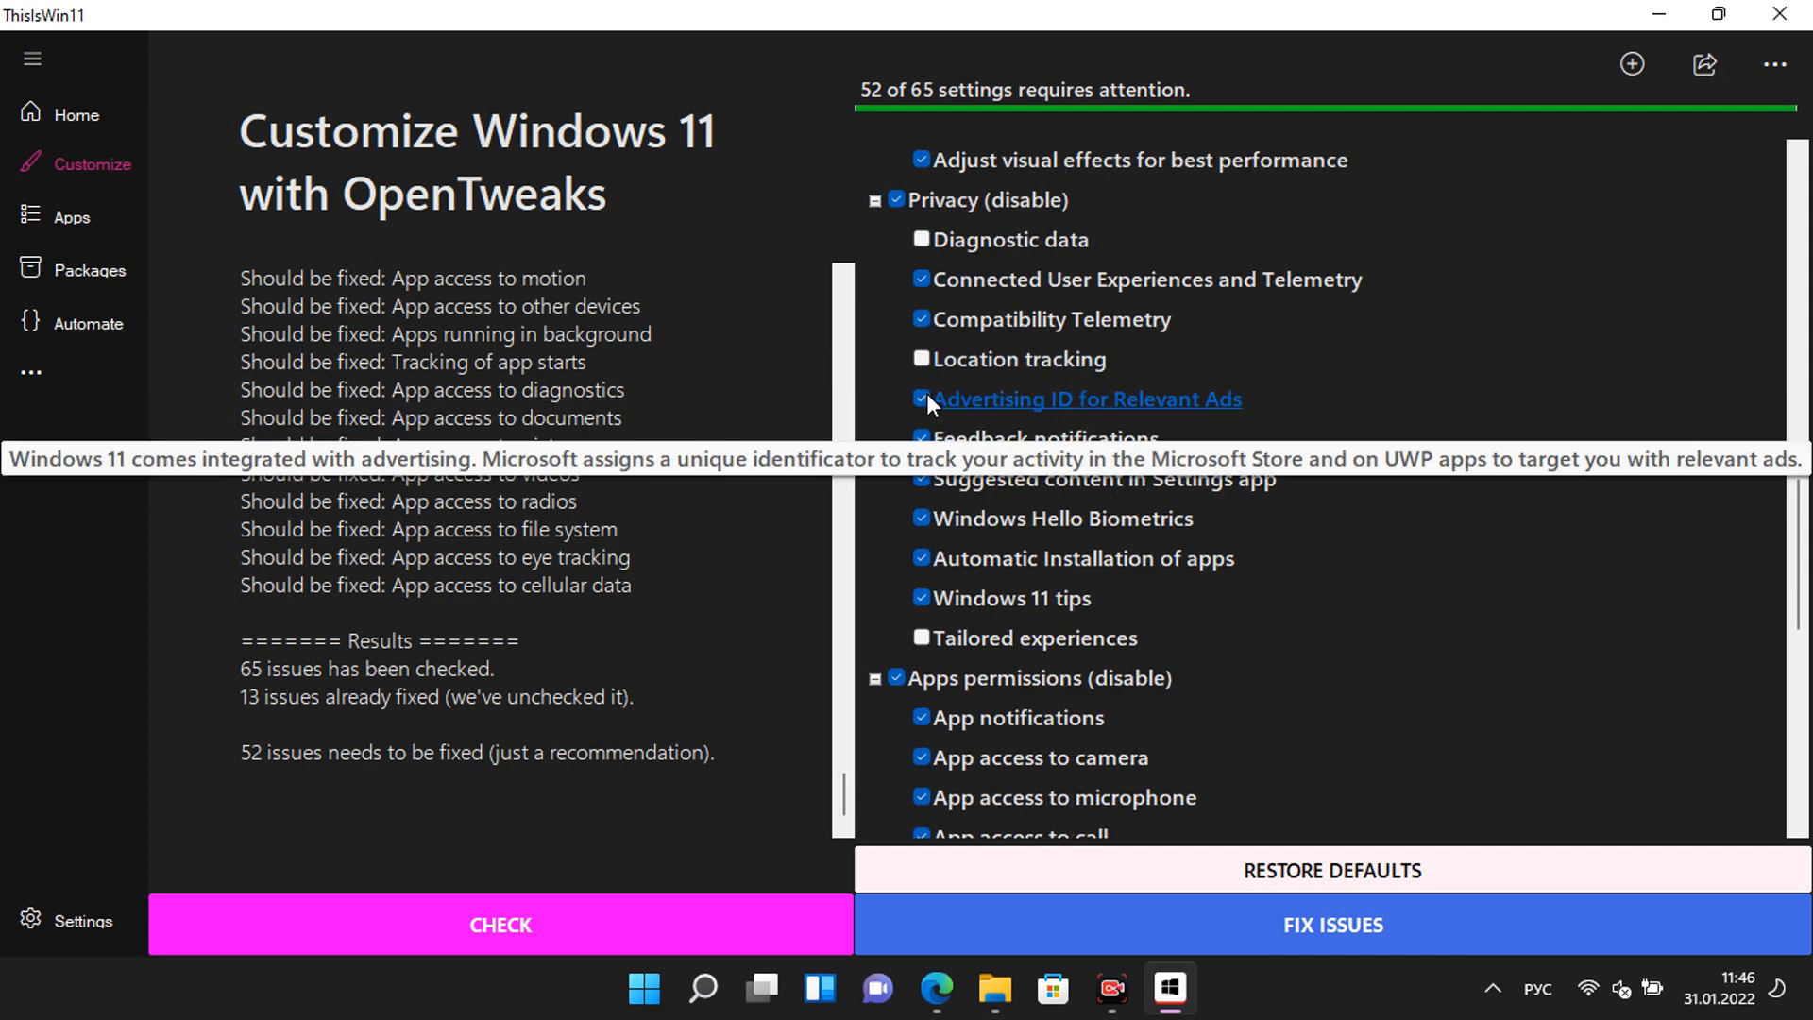
mouse_move(915, 362)
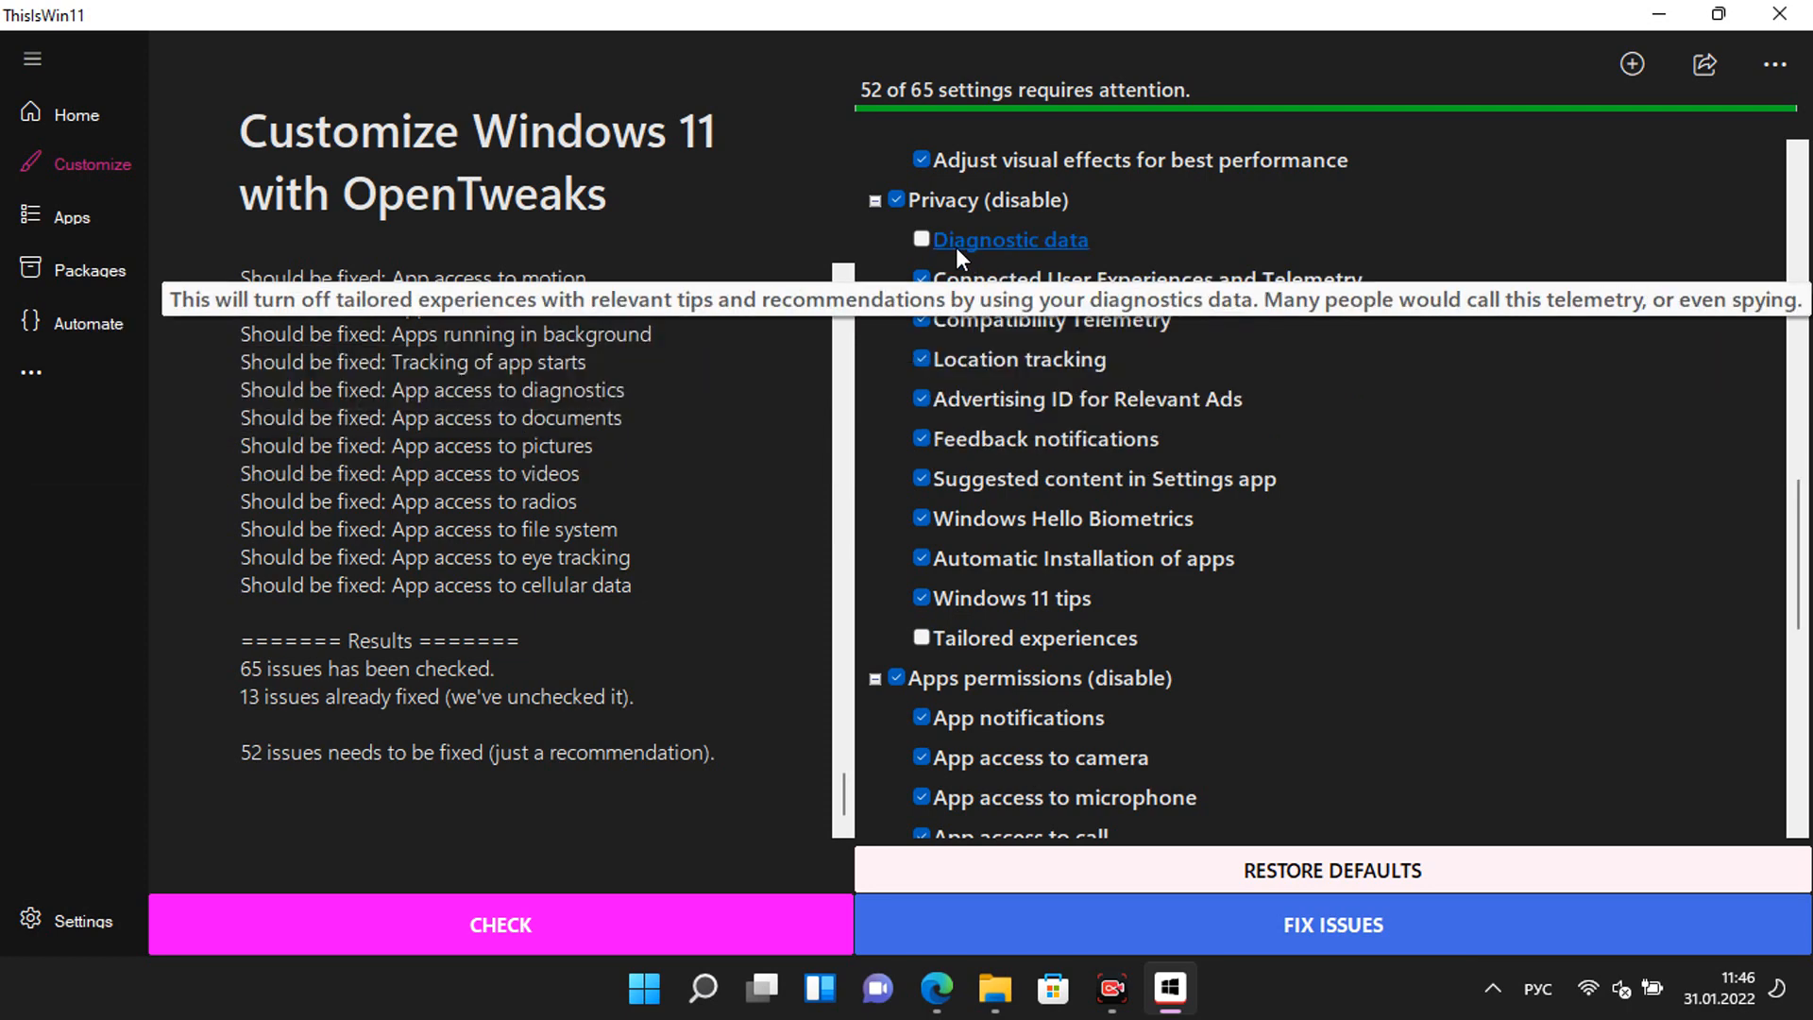
Step: Clear the whole Apps permissions (disable) group and apply the fixes for the tweaks still selected
scroll(1276, 533, "down", 2)
scroll(1276, 534, "down", 1)
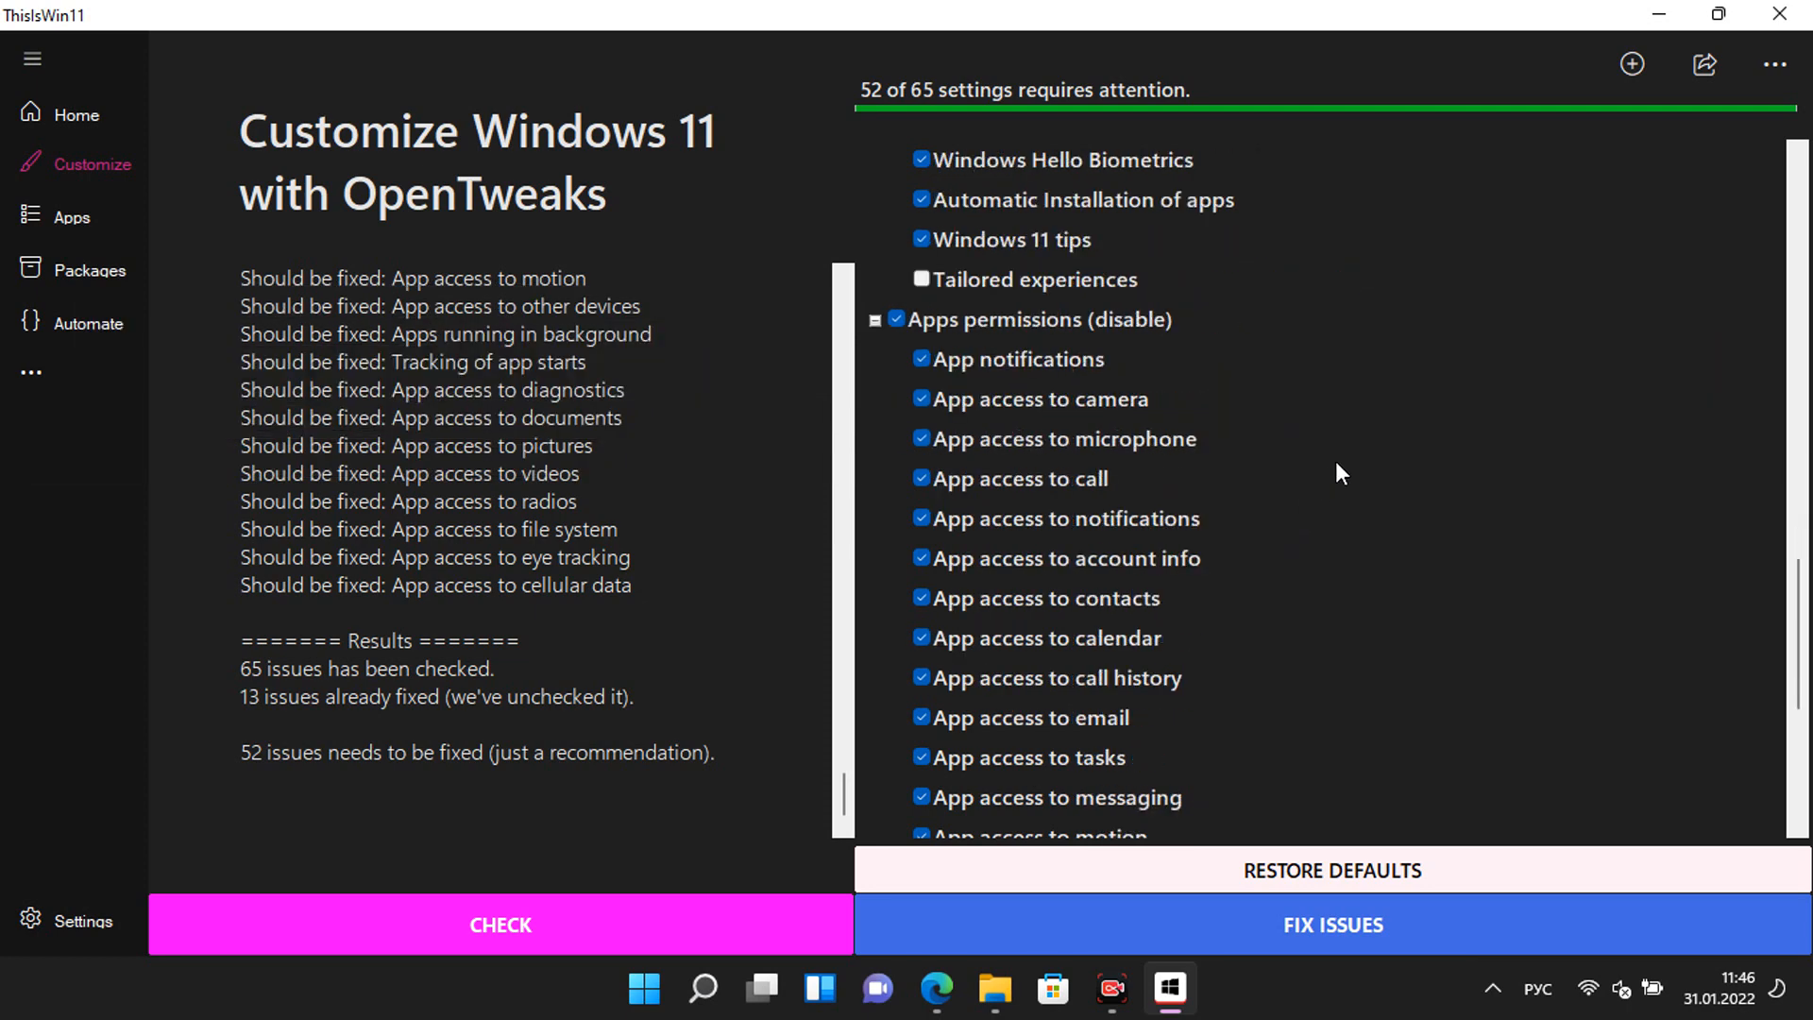
scroll(1282, 355, "down", 1)
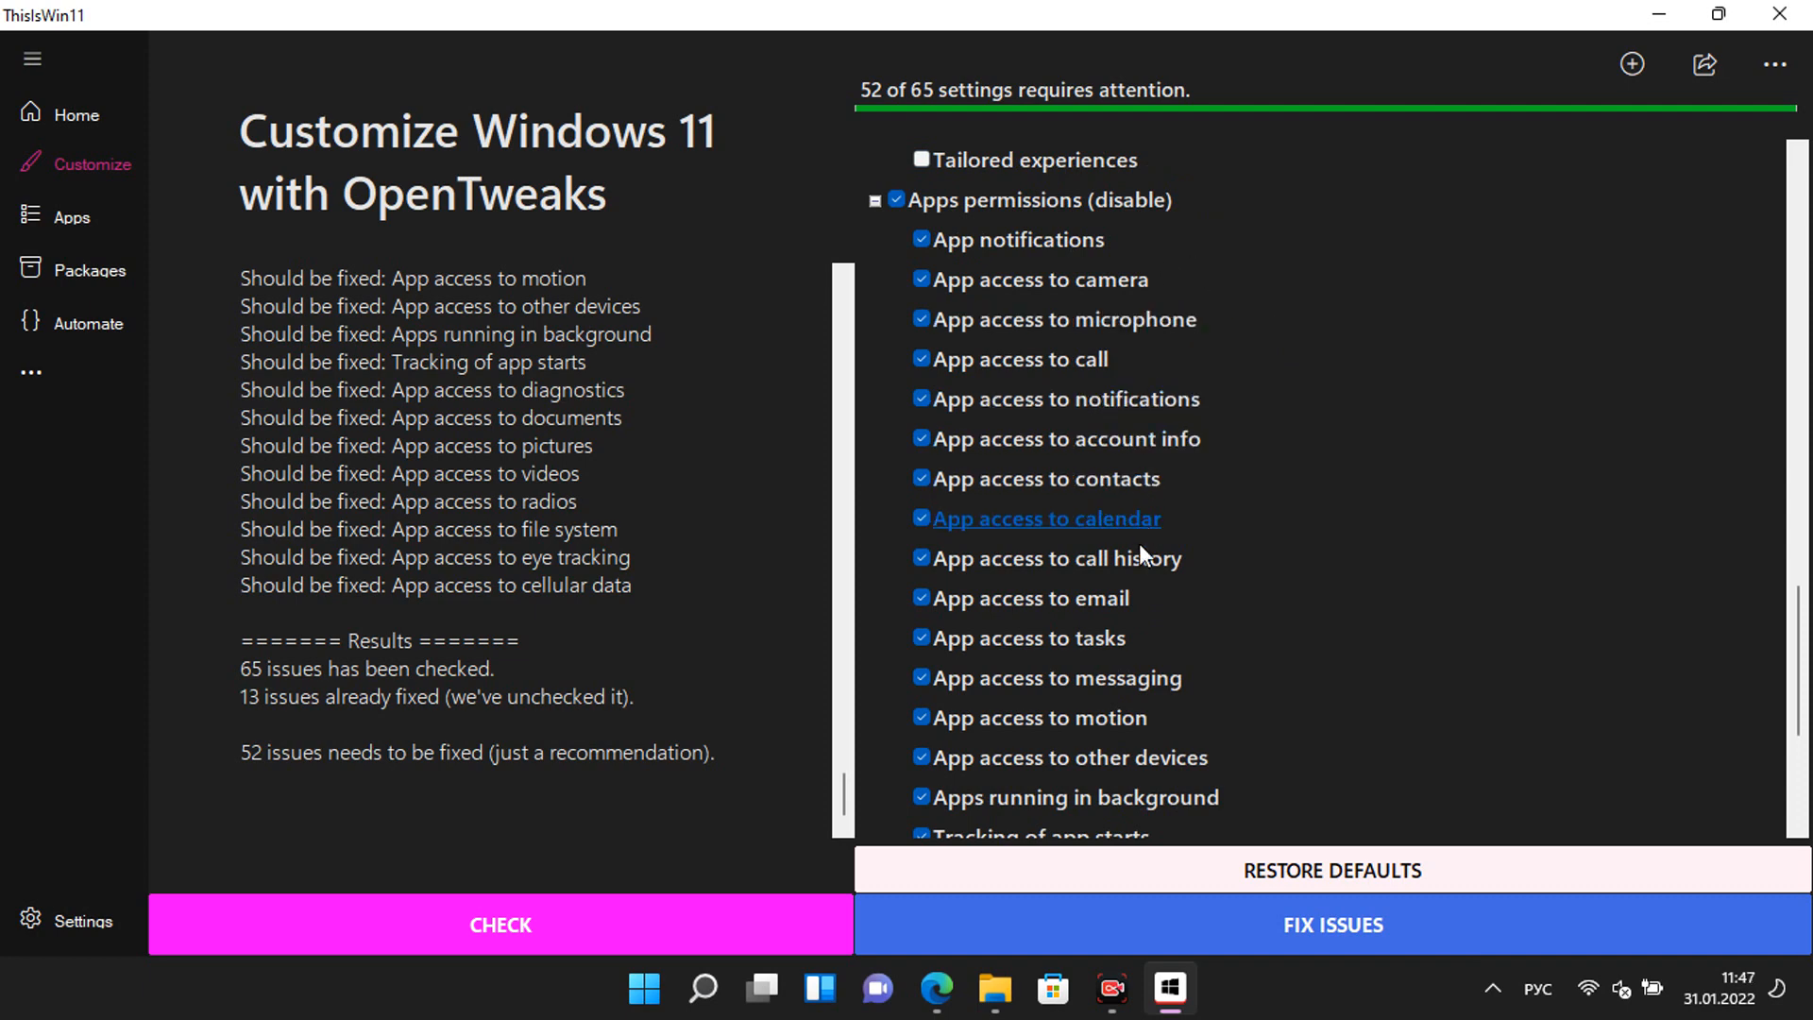
left_click(897, 200)
scroll(1131, 524, "down", 3)
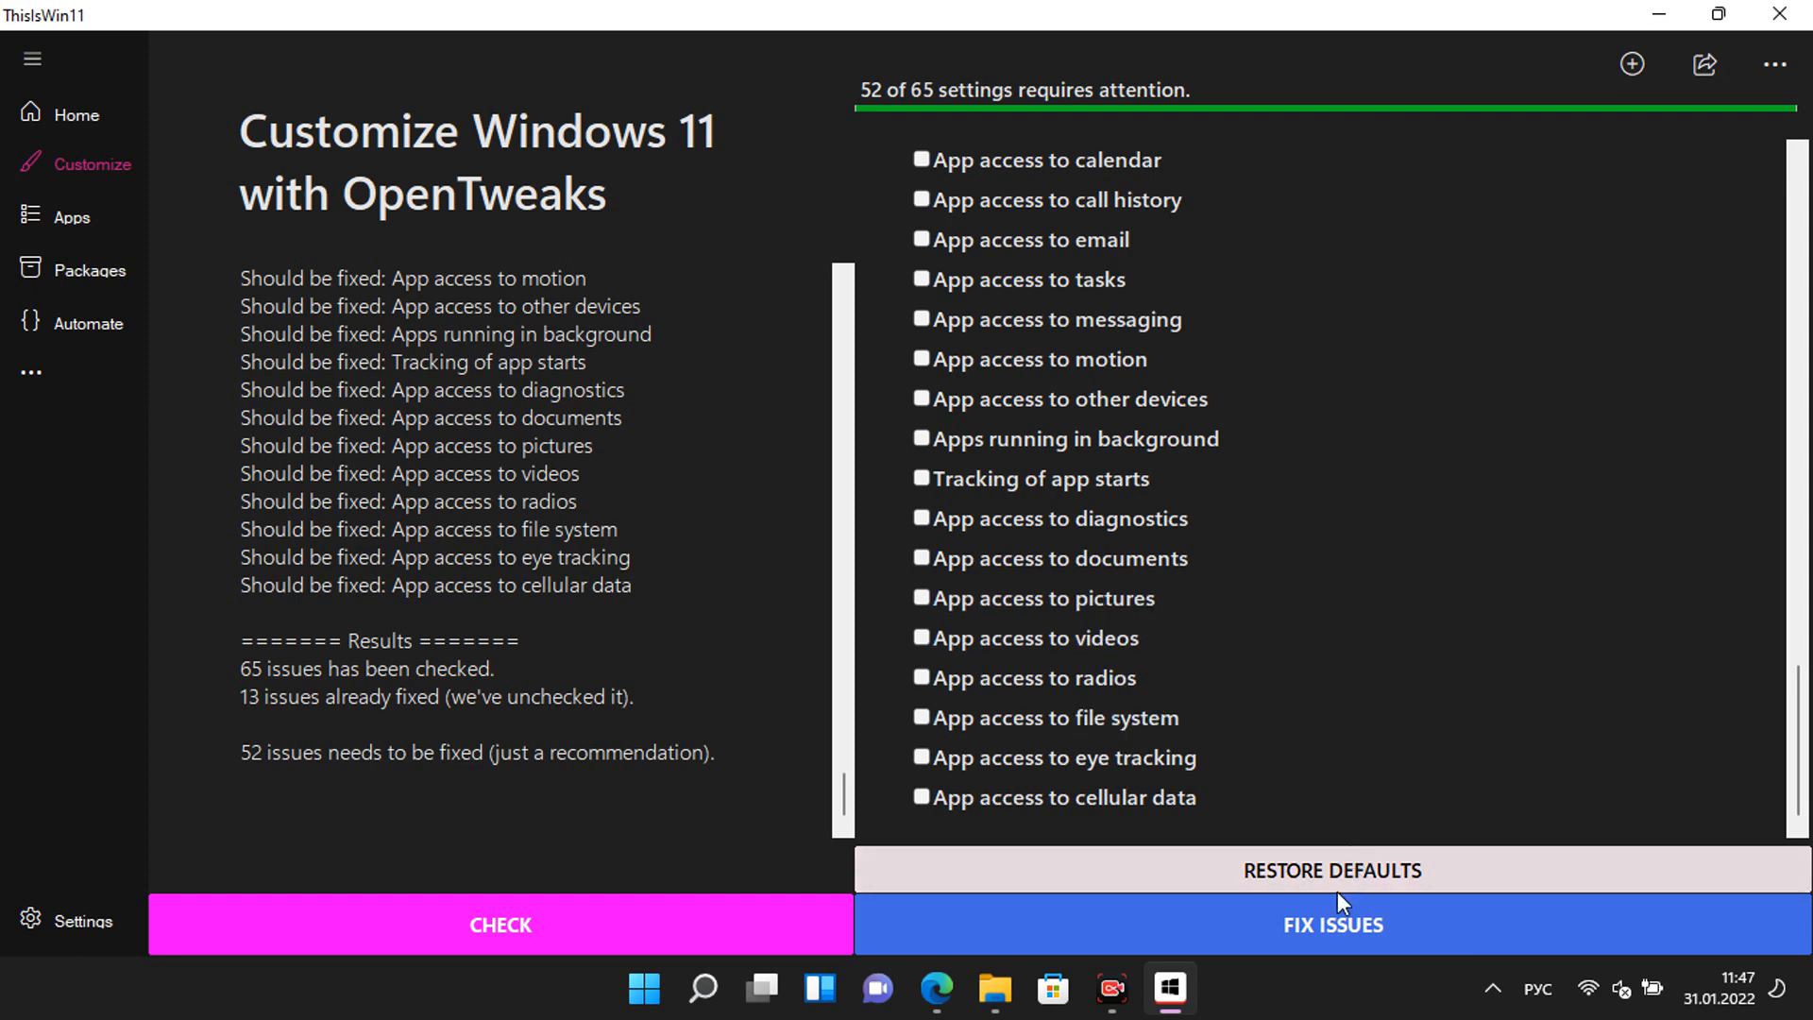
left_click(1327, 925)
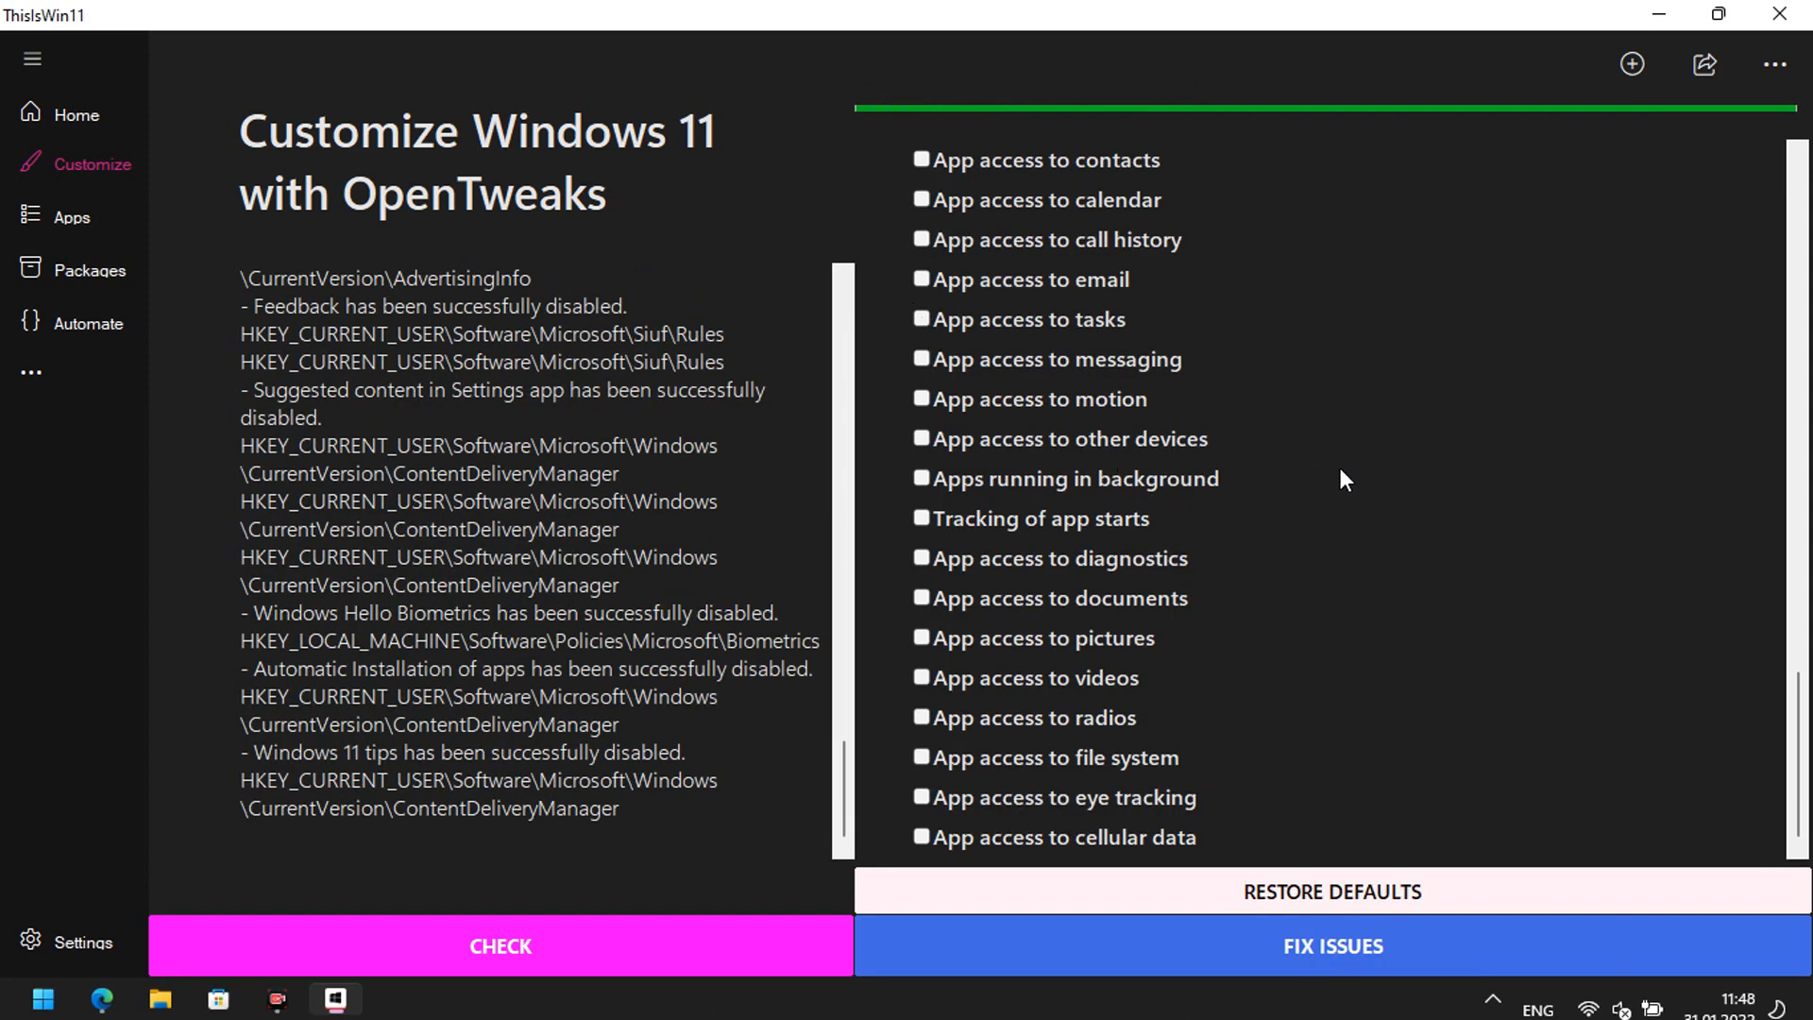
Step: Show the desktop and examine the taskbar's new layout and context menu
key("super+d")
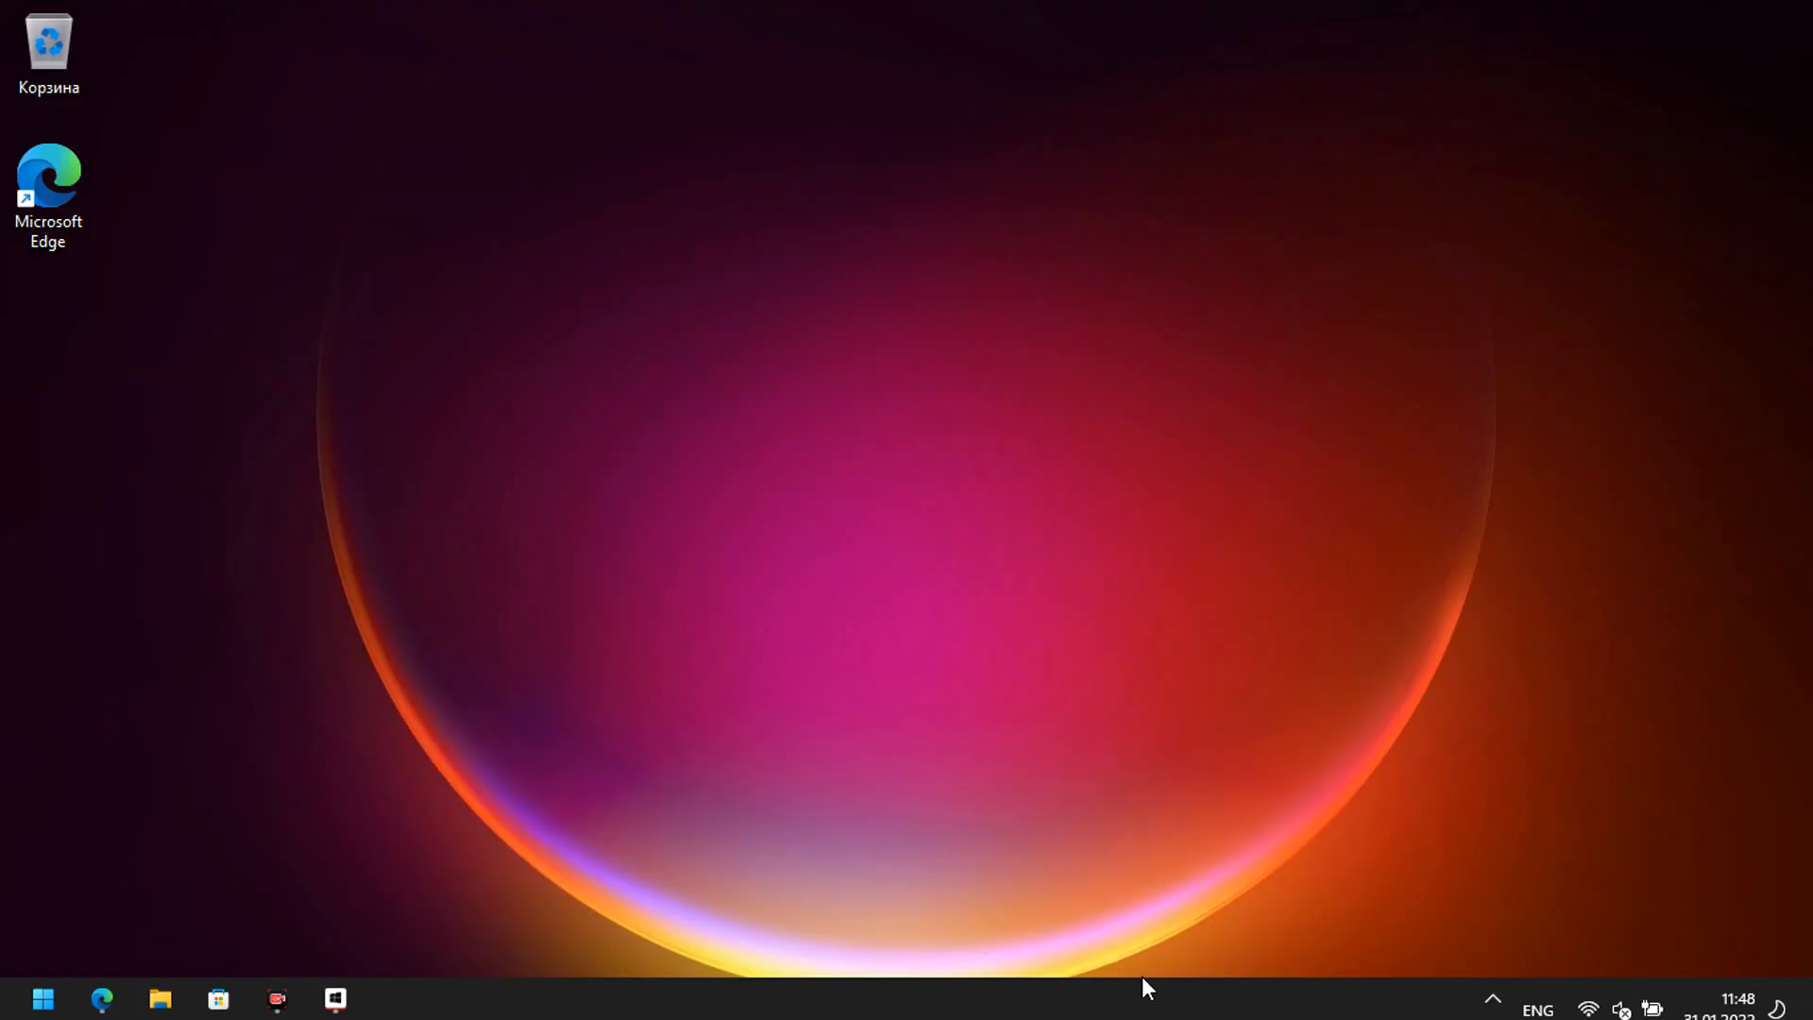
right_click(1171, 993)
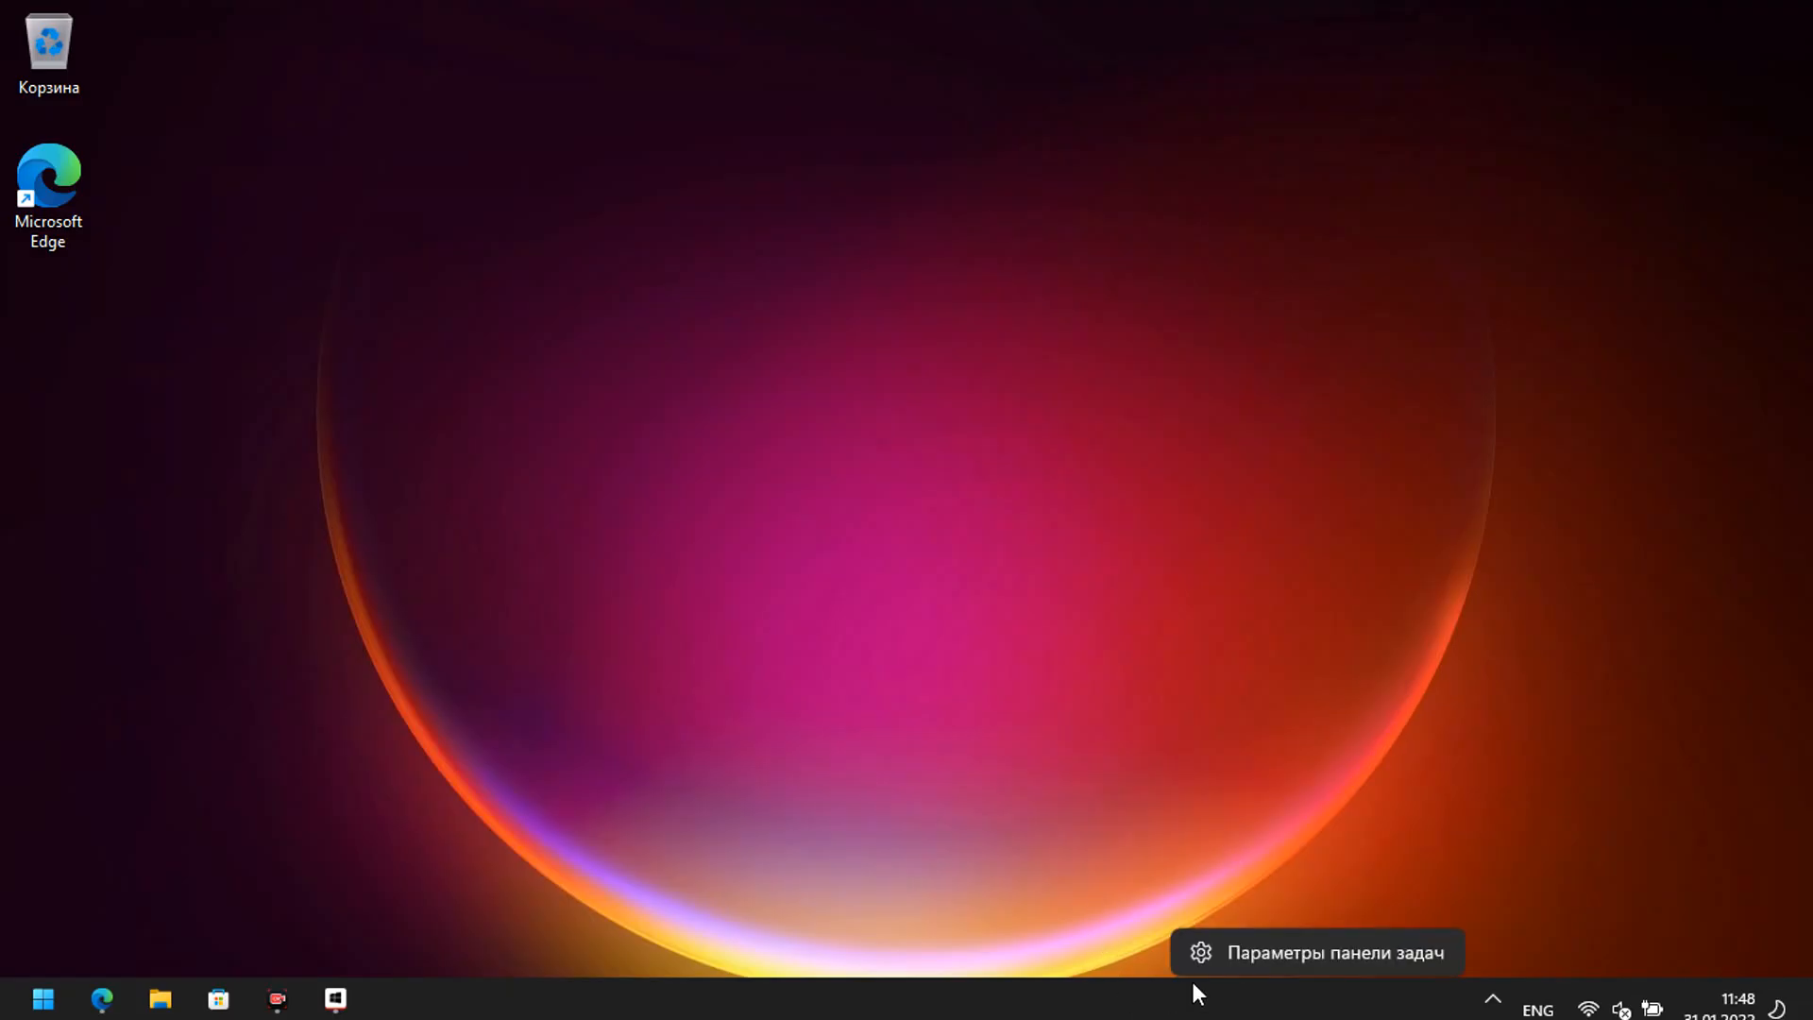
right_click(512, 994)
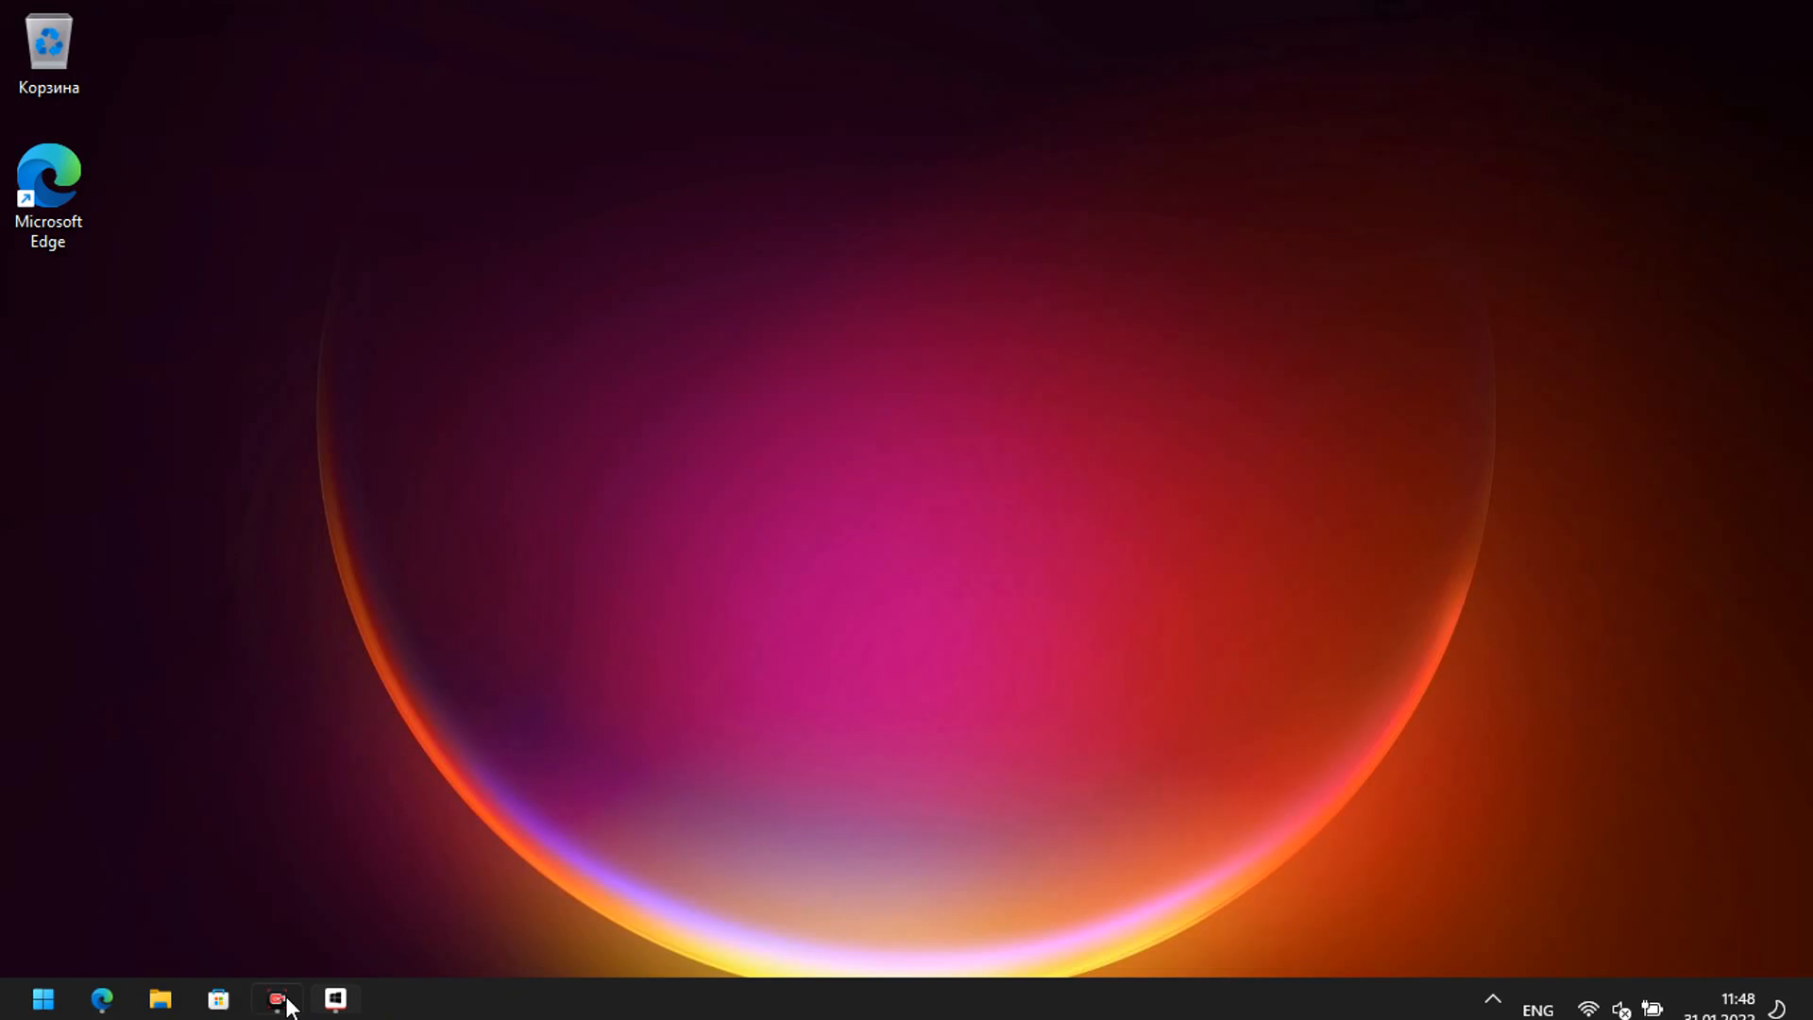
left_click(43, 999)
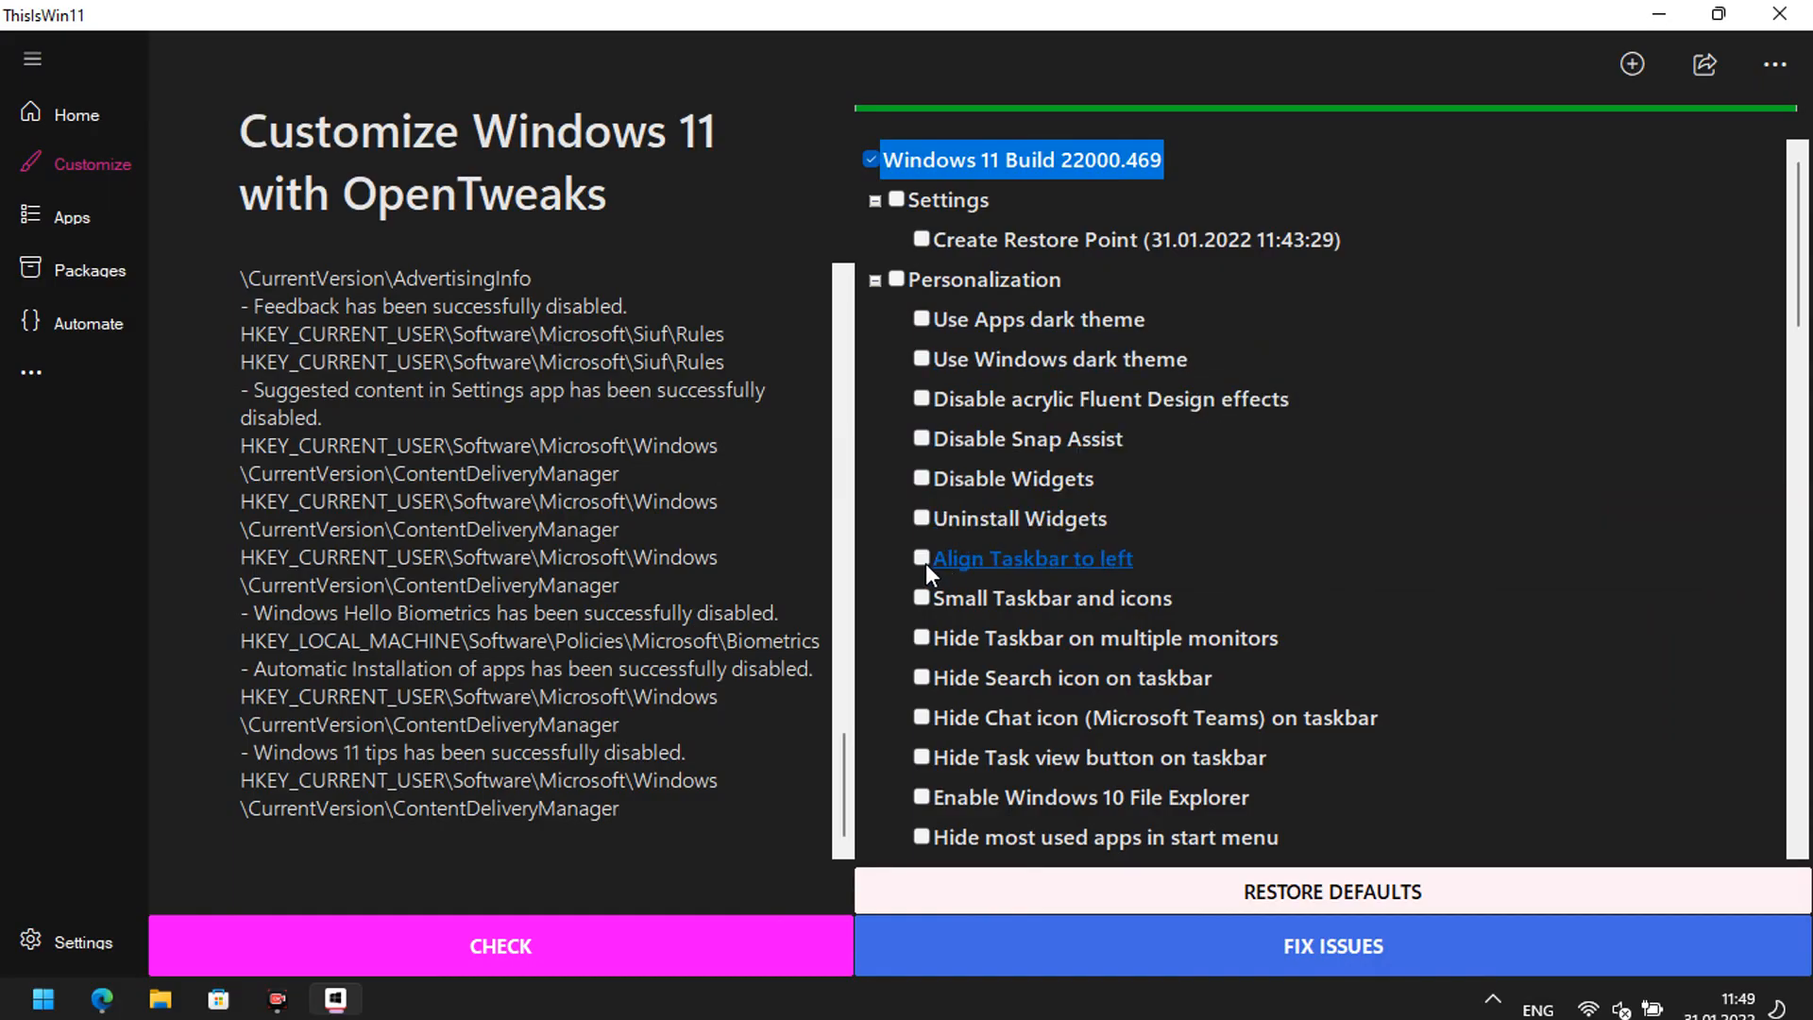
Step: Revert Align Taskbar to left and Small Taskbar and icons to the Windows 11 default state
left_click(923, 559)
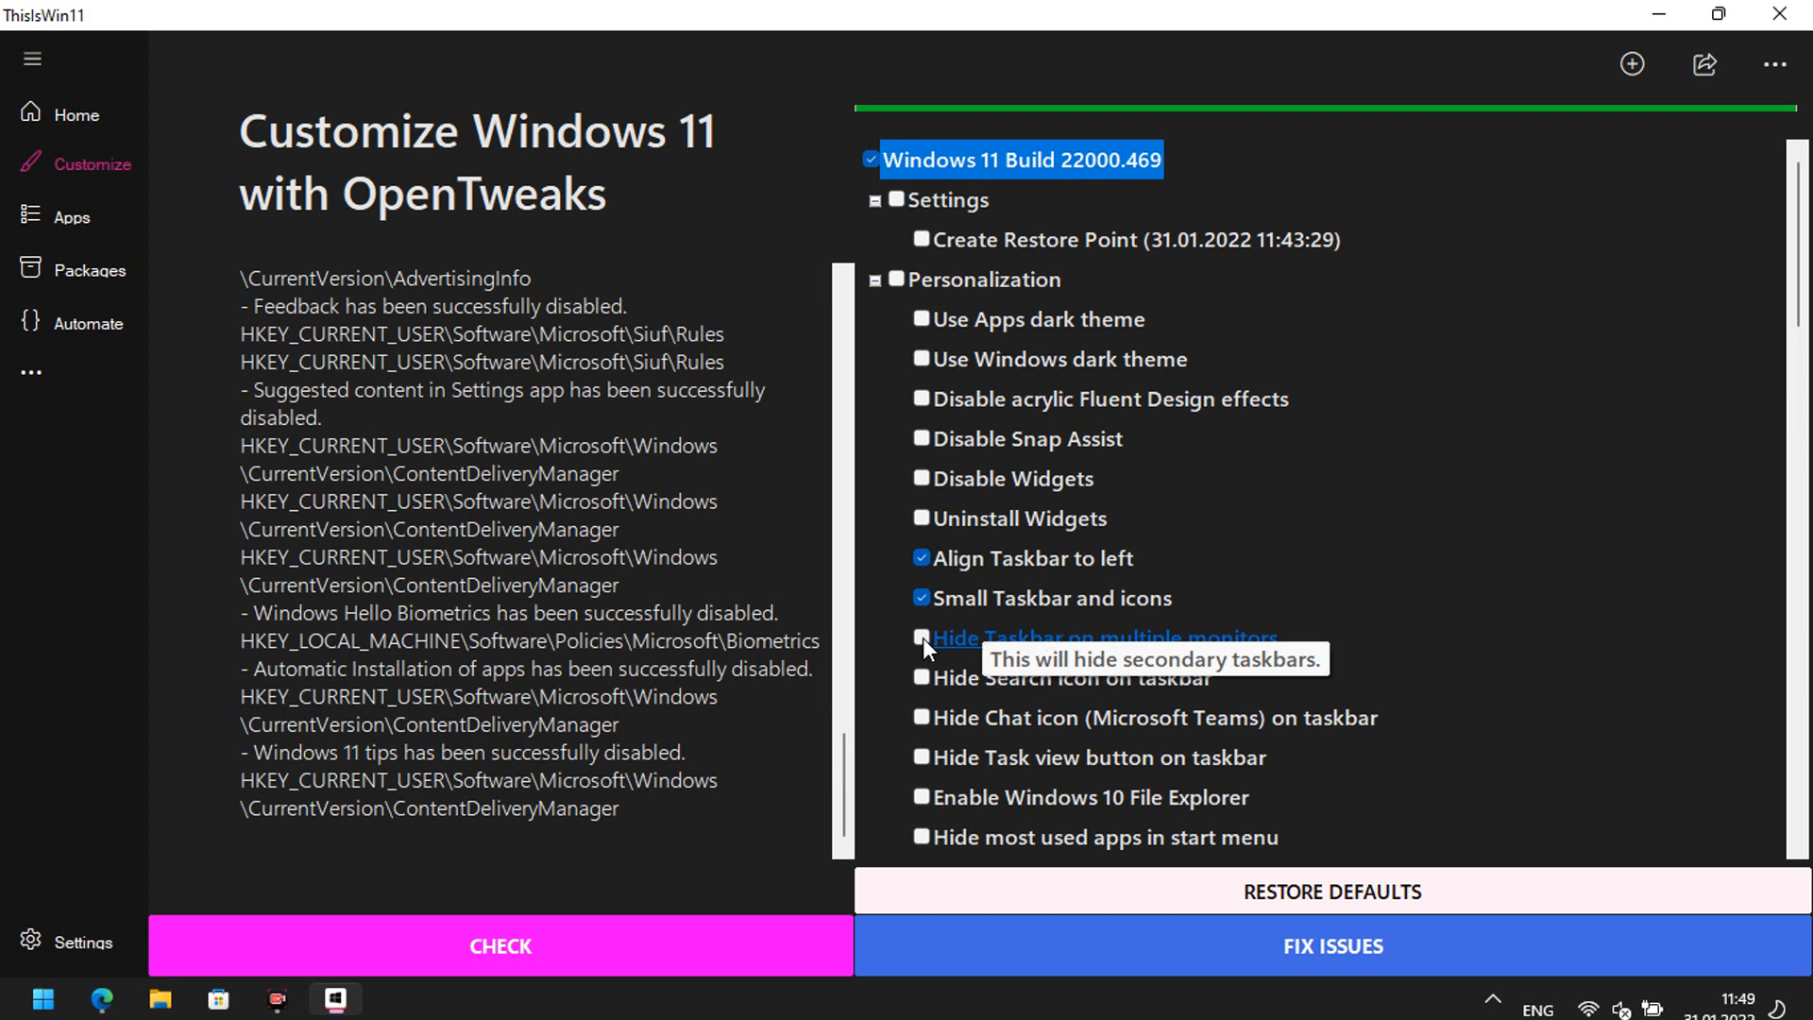
left_click(1295, 892)
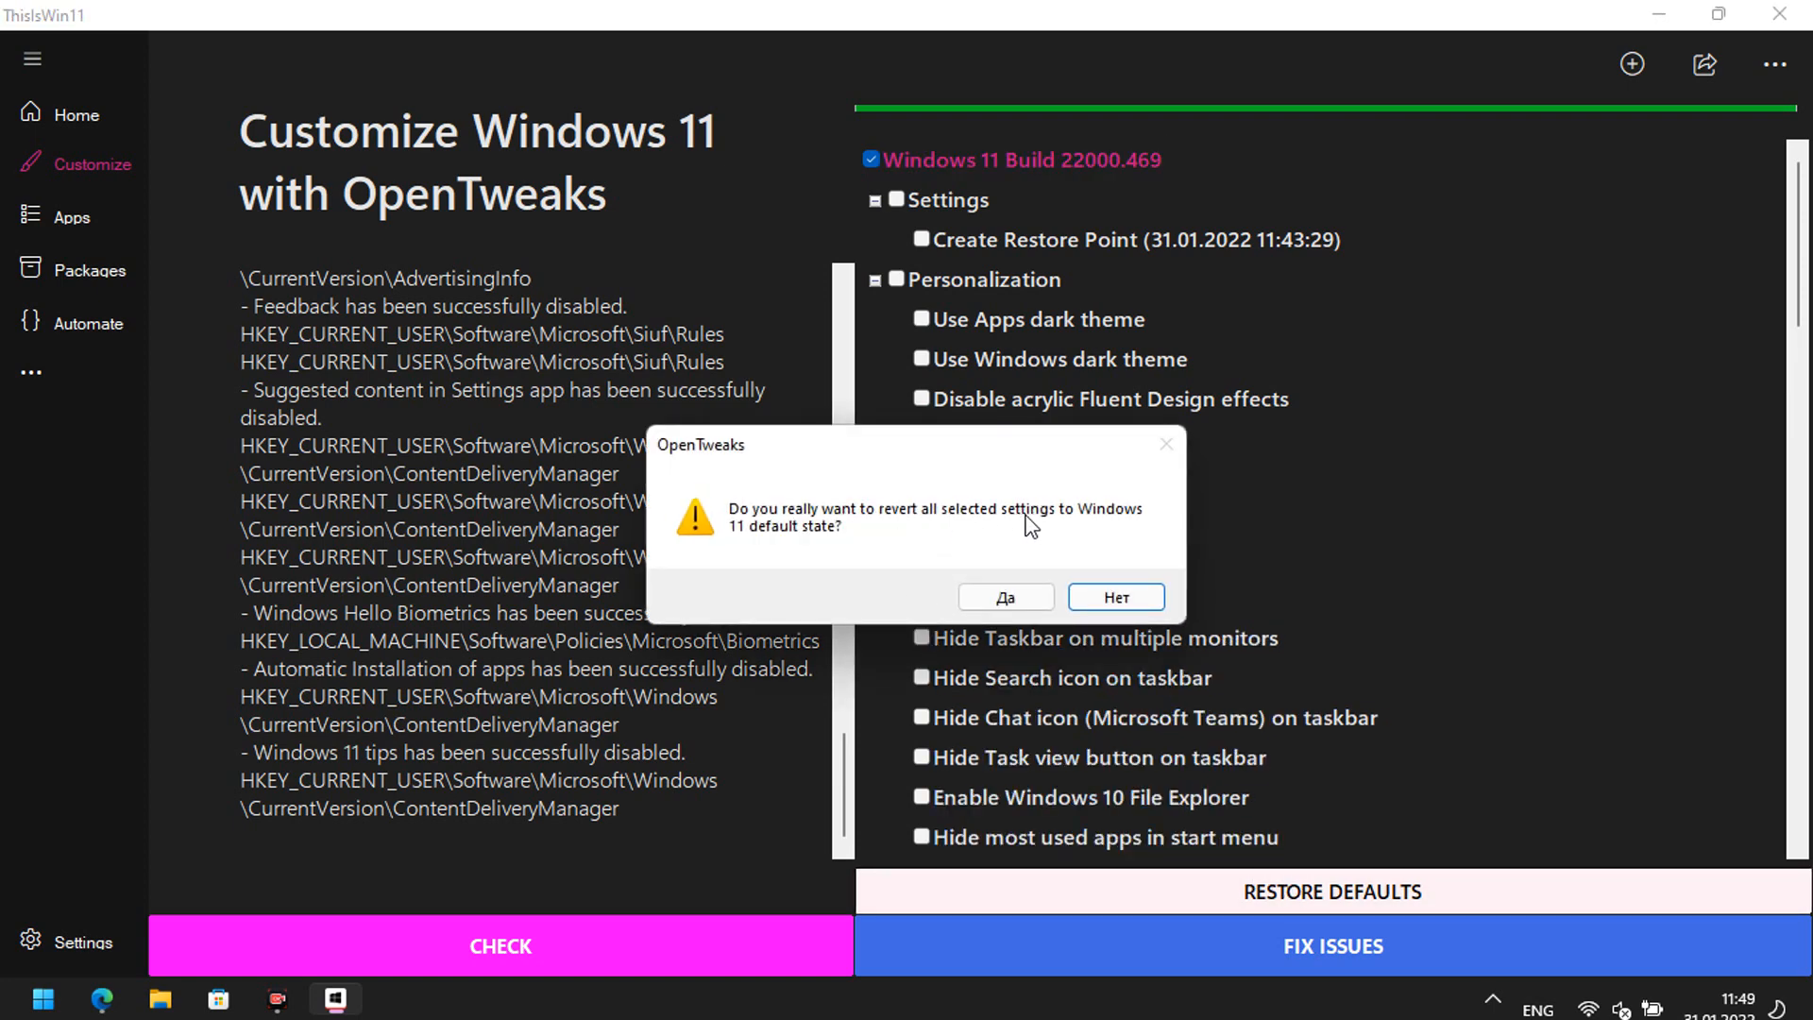
left_click(1029, 597)
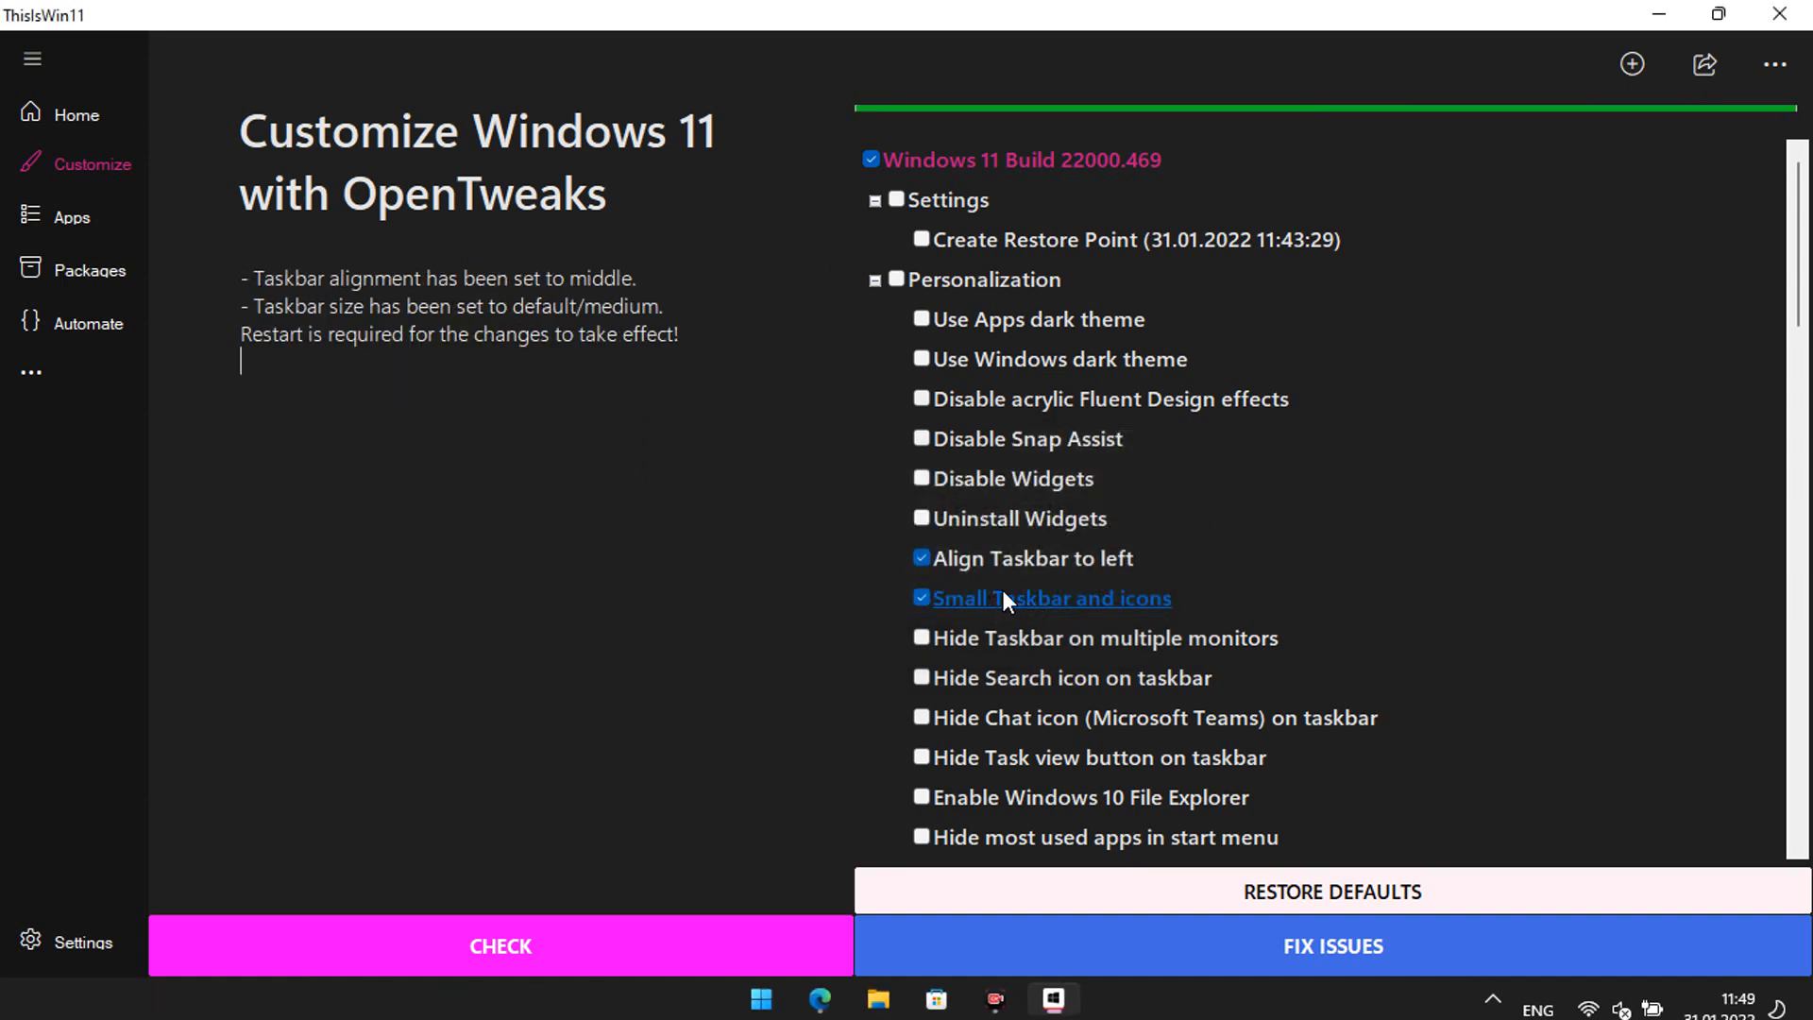
Step: Open the Apps page for removing apps with PumpedApp and list the system apps
left_click(89, 212)
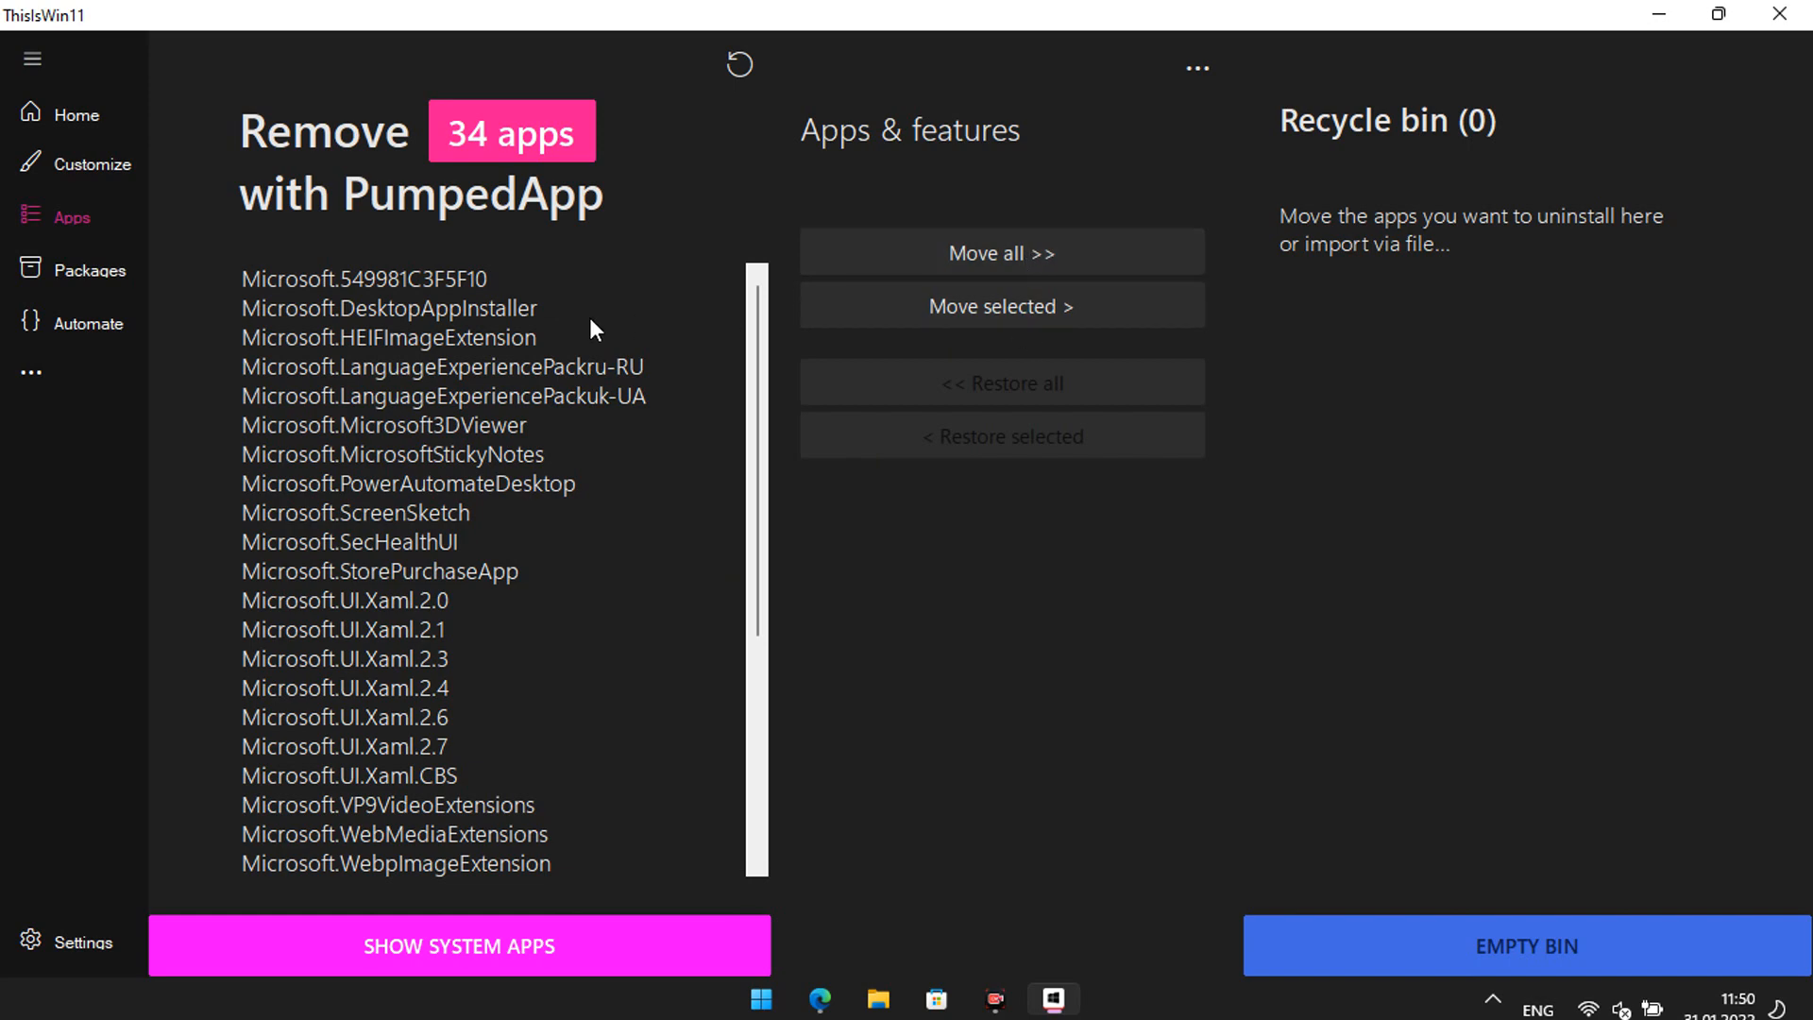
left_click(570, 283)
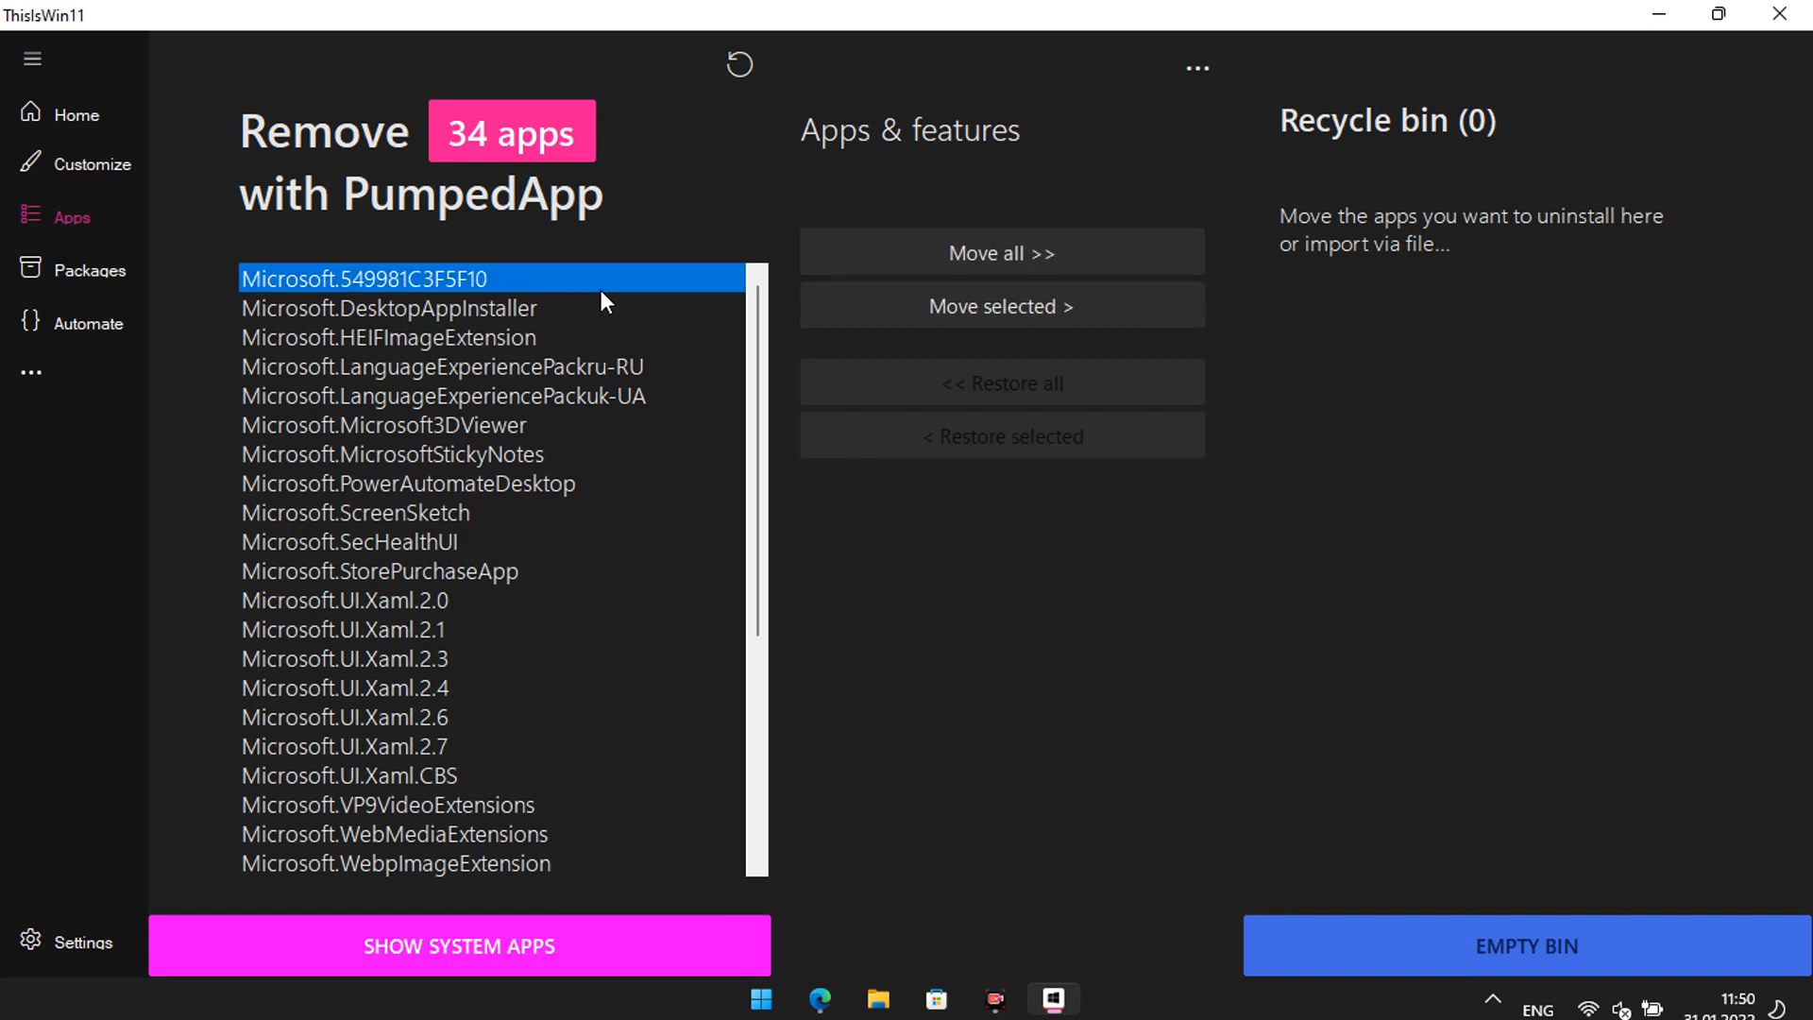
left_click(465, 304)
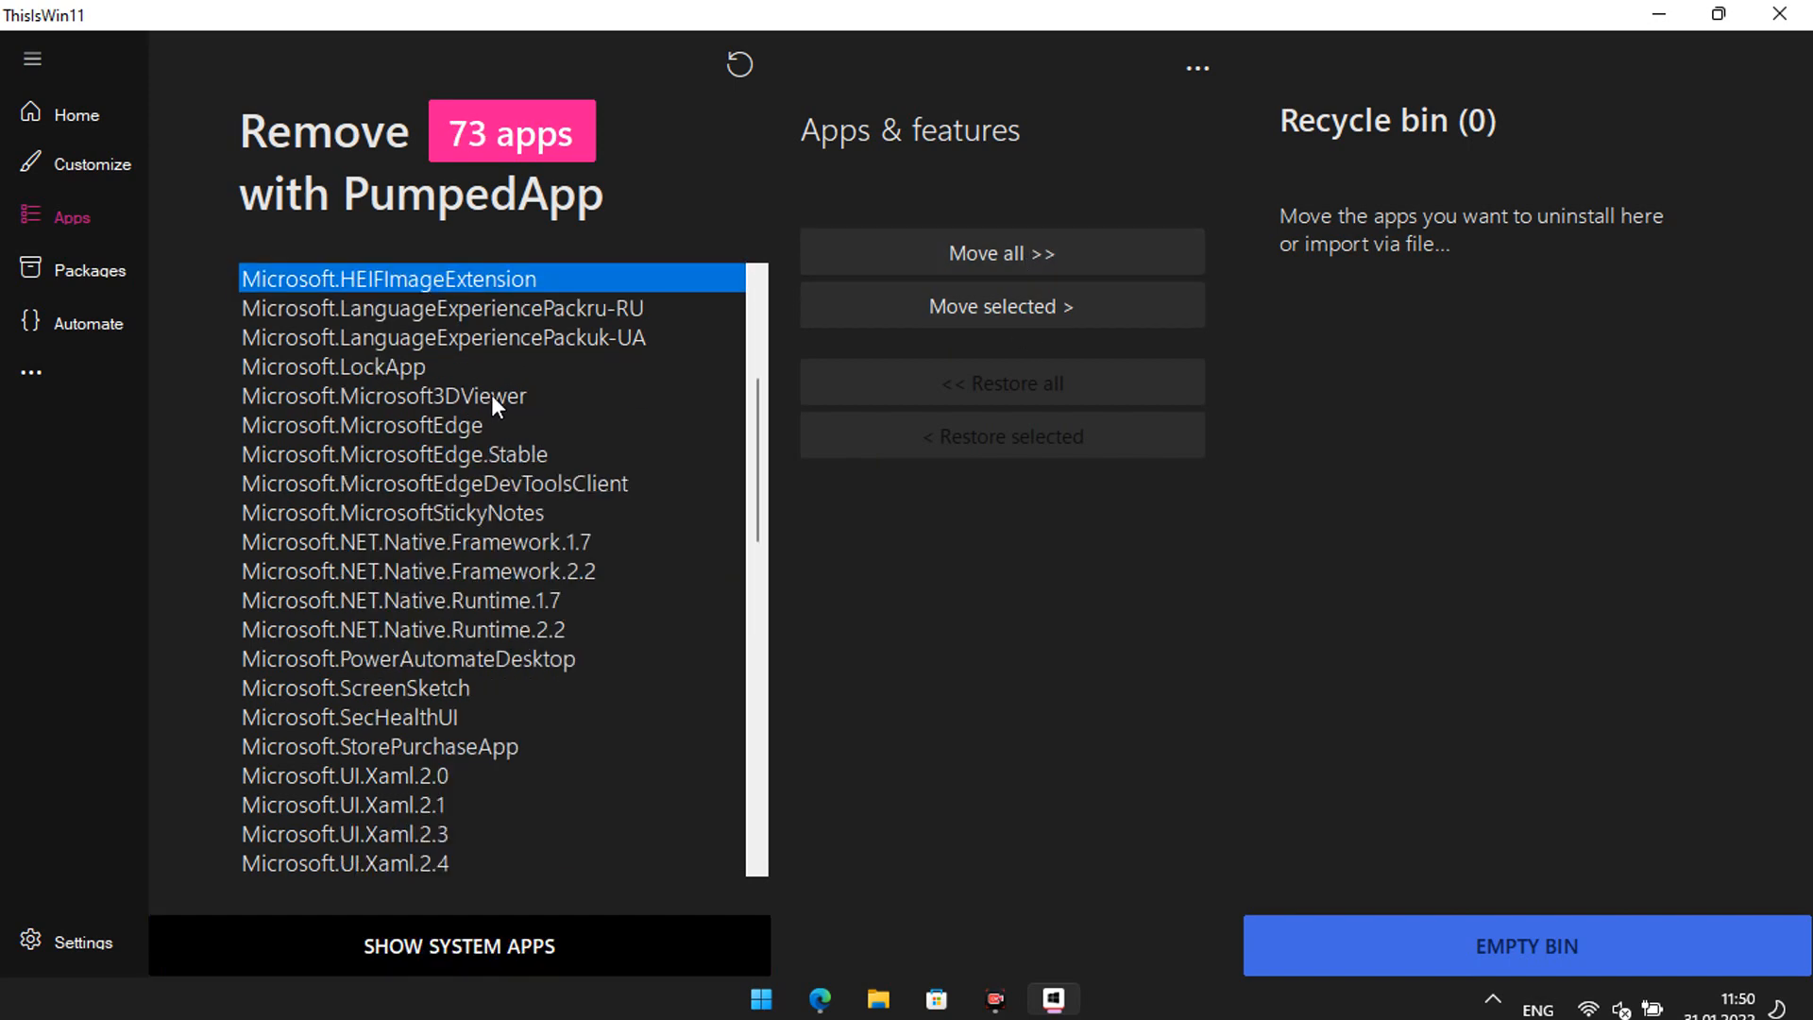
Step: Move Microsoft.Microsoft3DViewer and Microsoft.XboxGameCallableUI to the PumpedApp Recycle bin and empty it to uninstall them
left_click(493, 395)
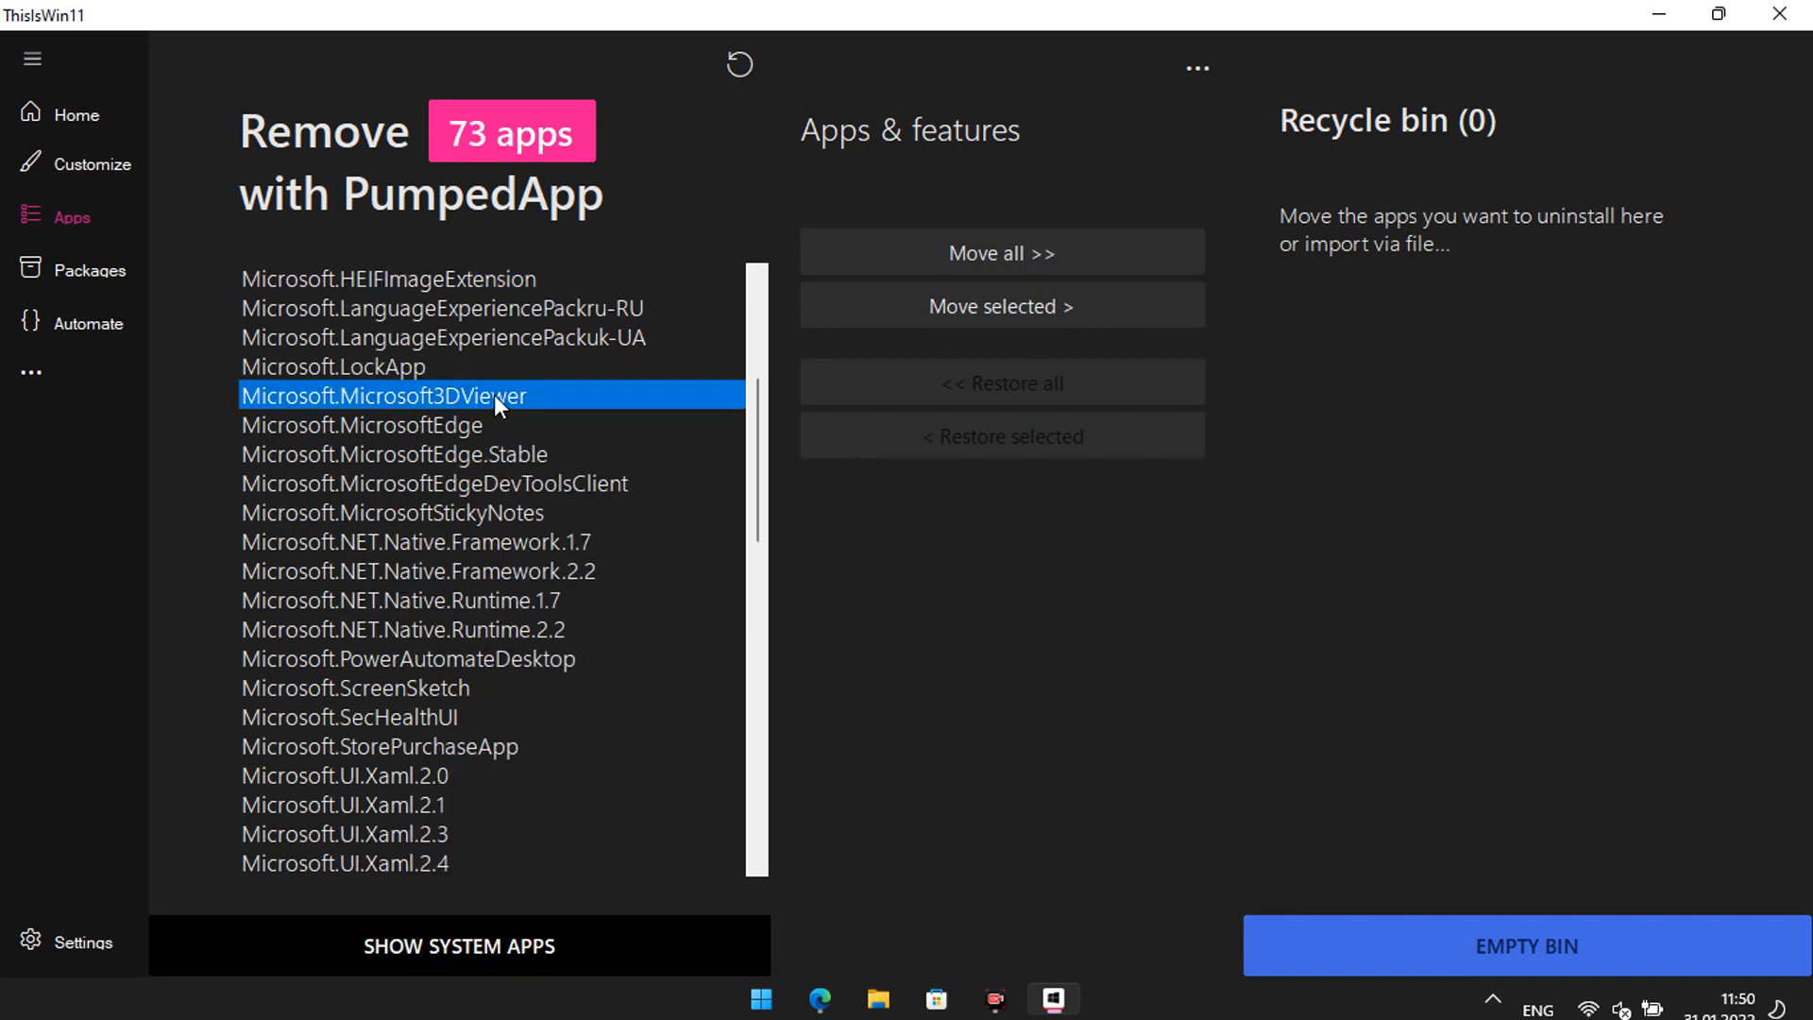
left_click(967, 303)
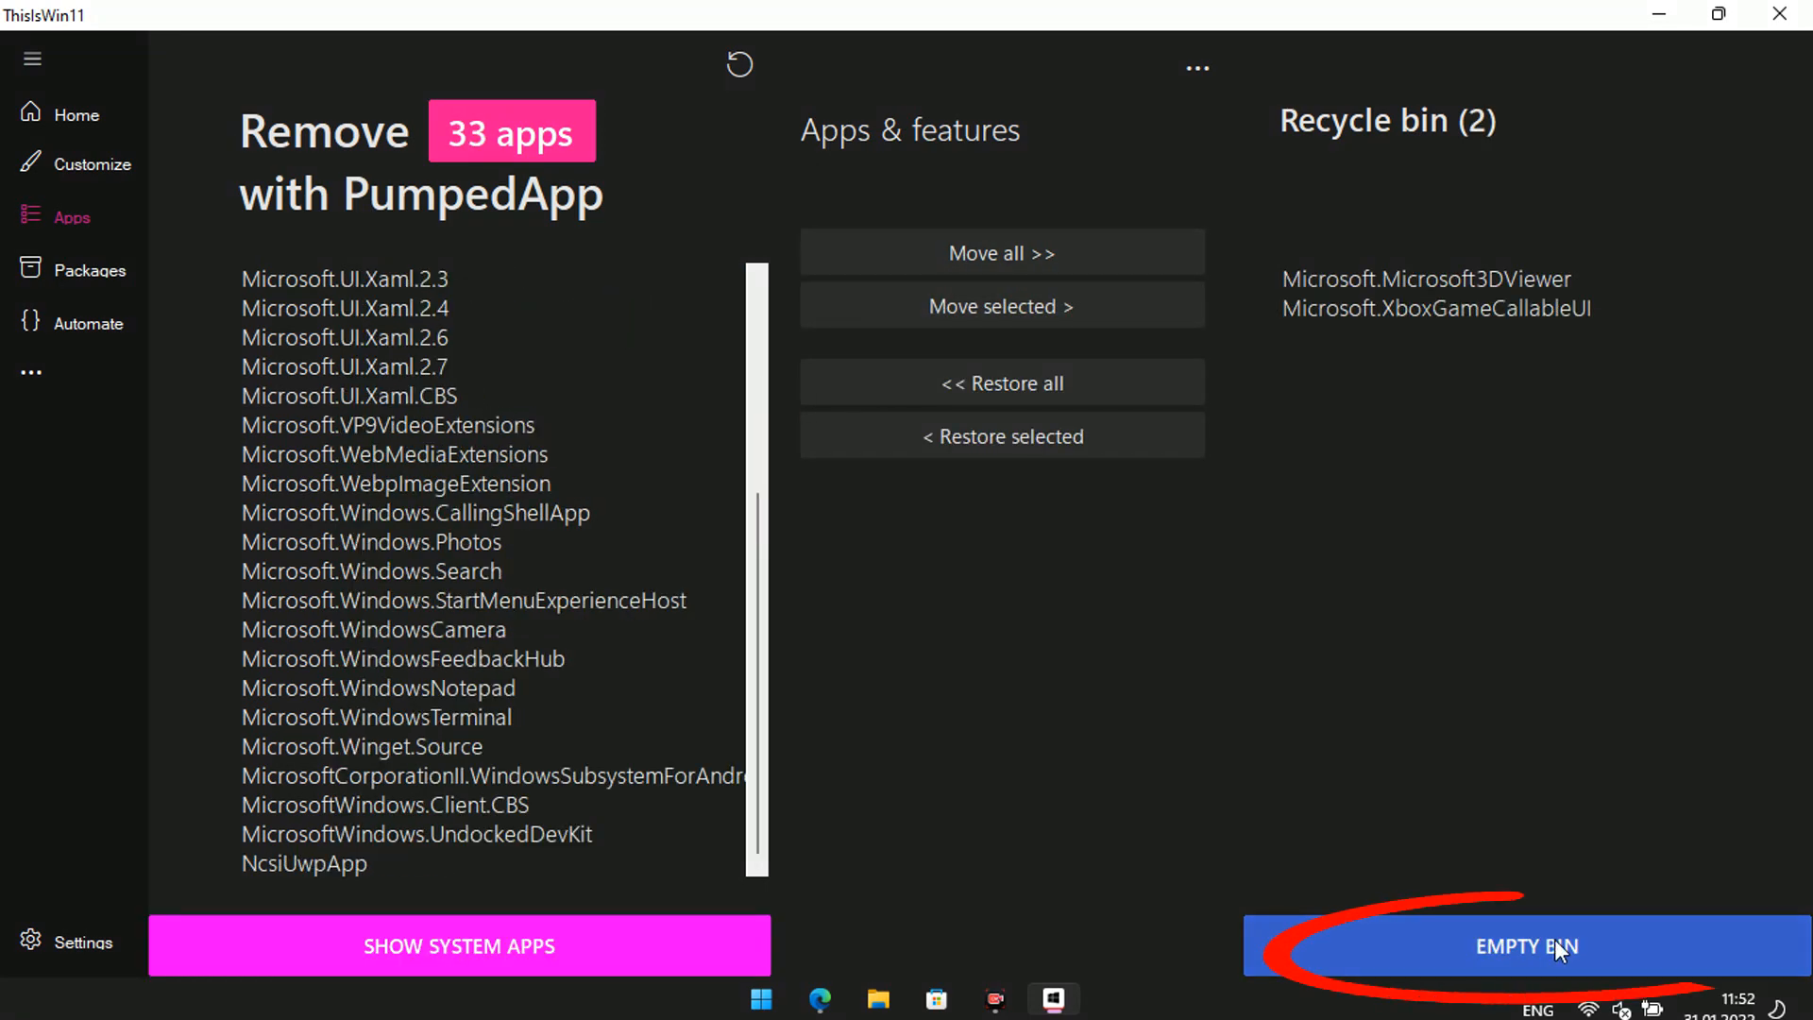
left_click(1555, 939)
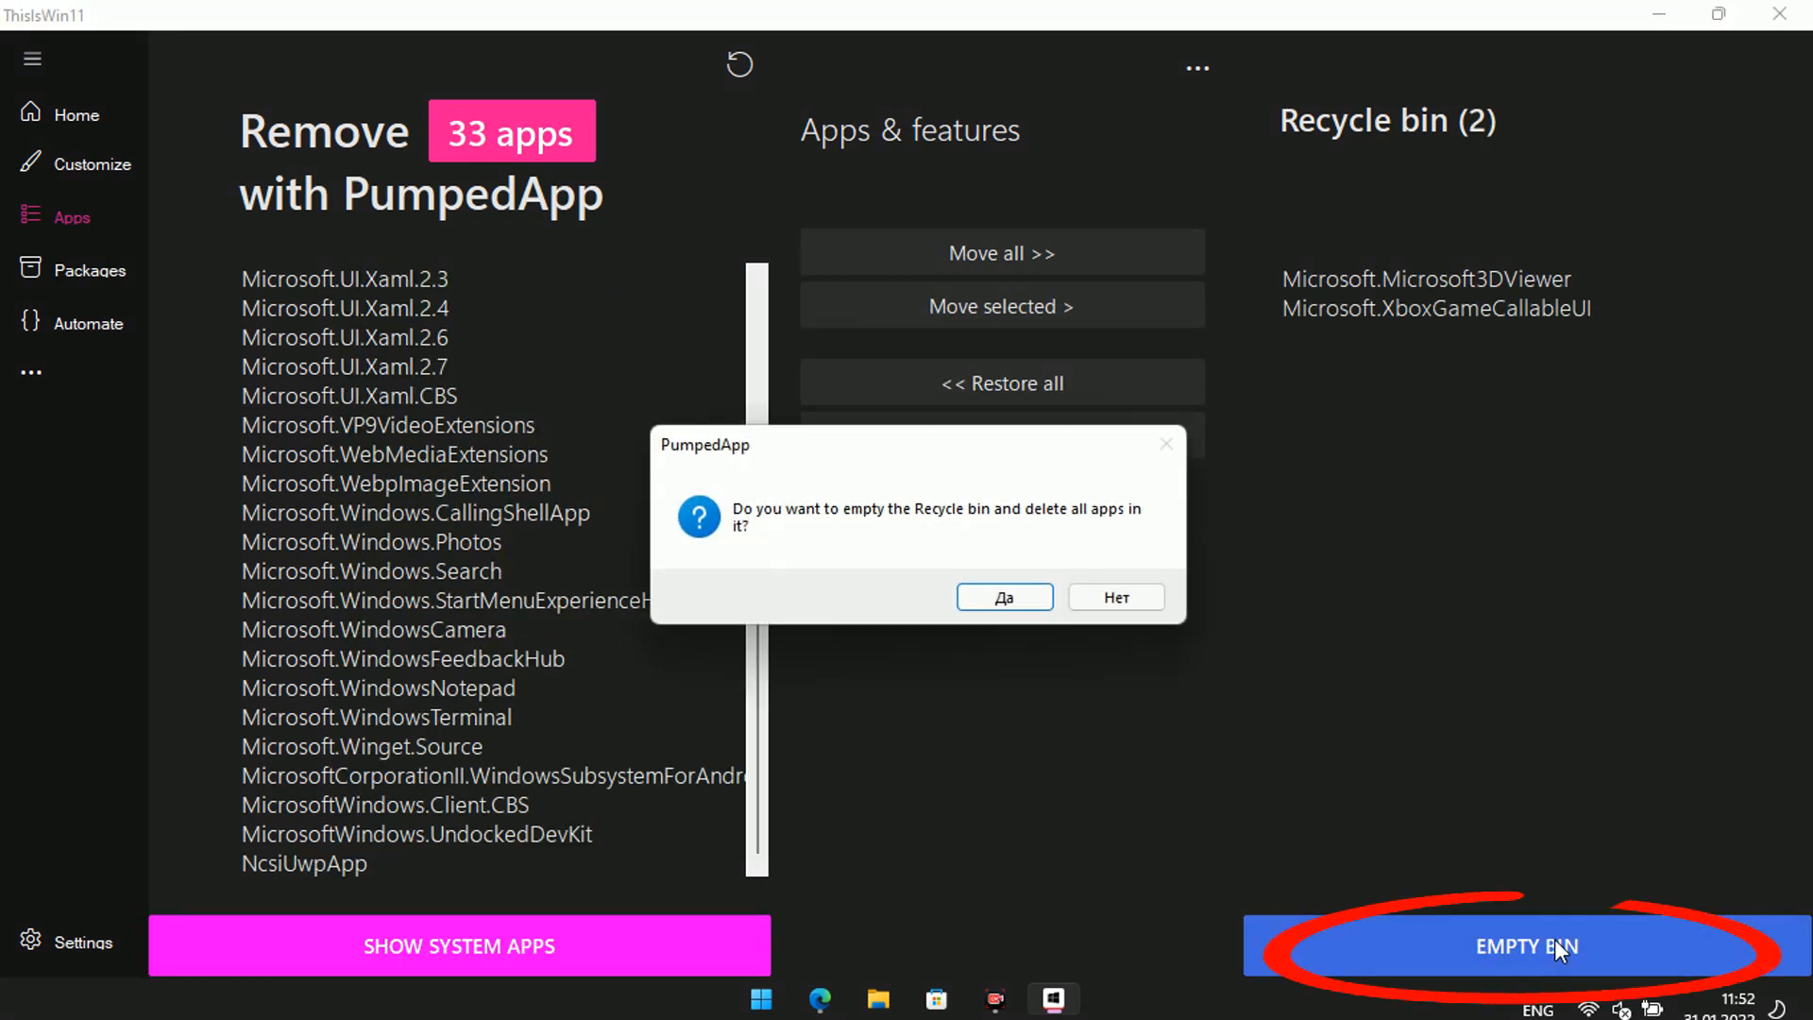
left_click(1007, 597)
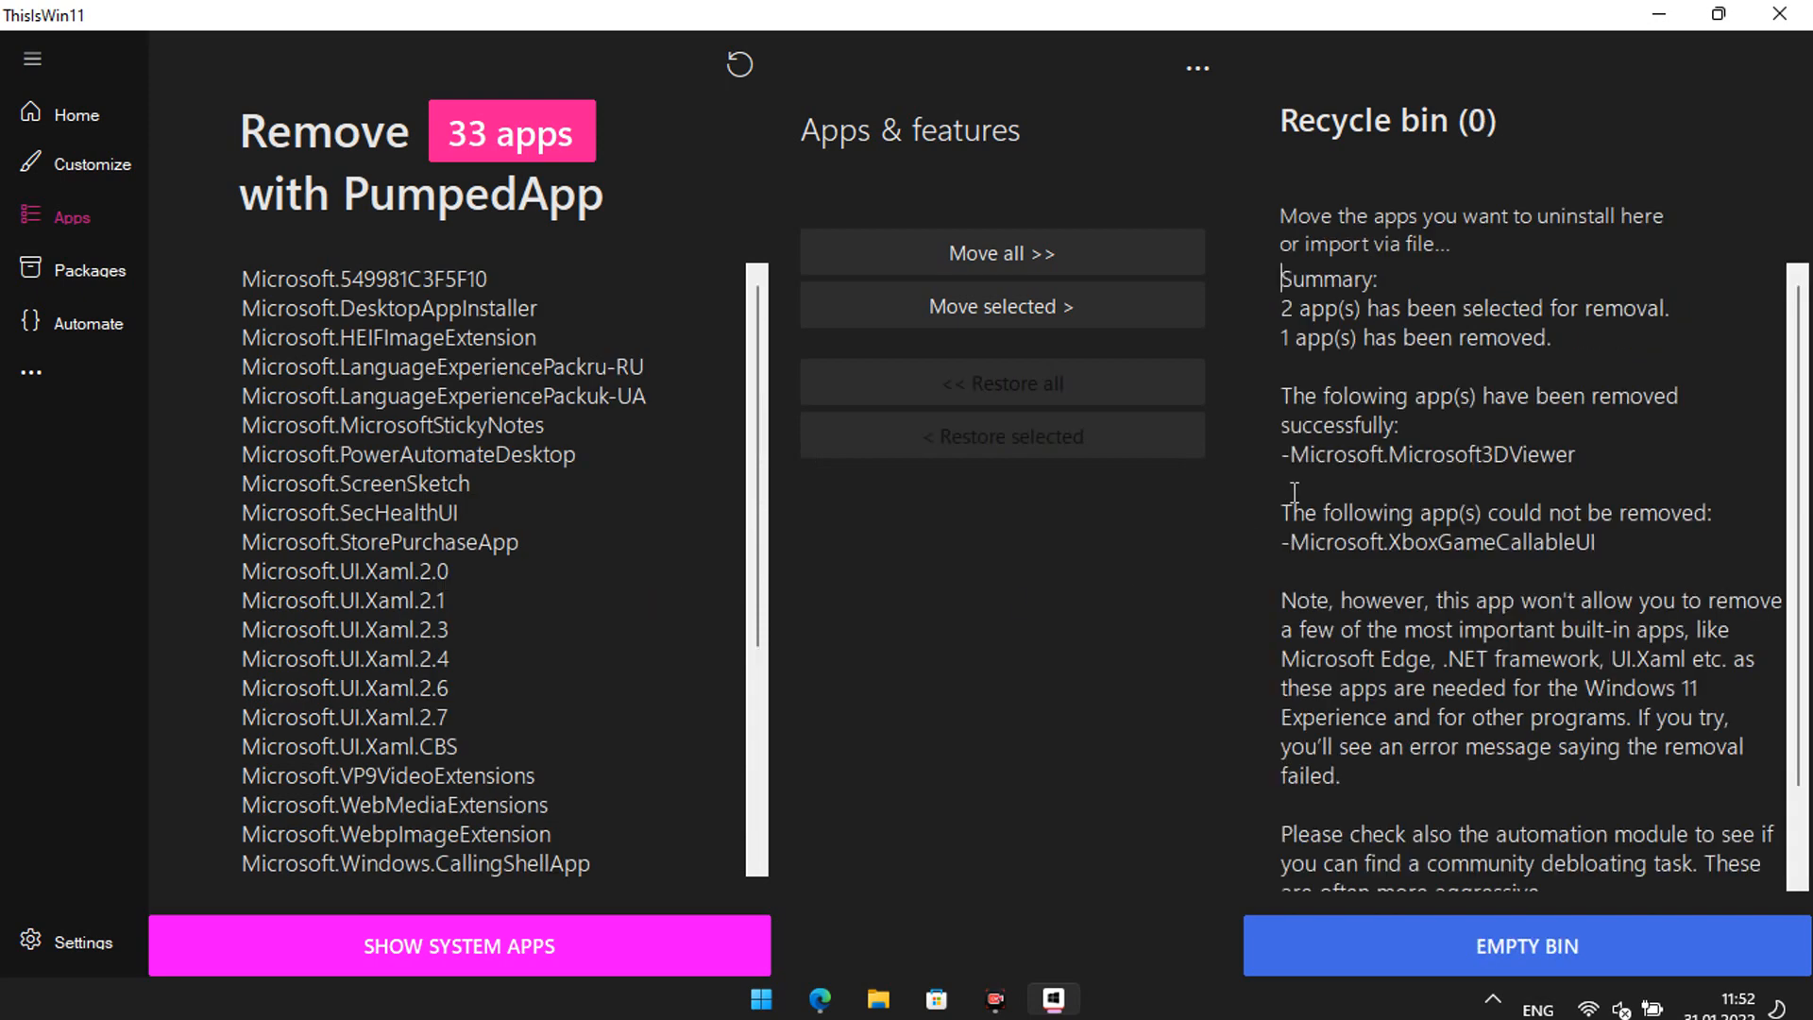
Step: Examine the installable apps on the Packages page, including the Essentials, Best apps for Windows 11, Browsers, Communication and Developers groups
left_click(104, 284)
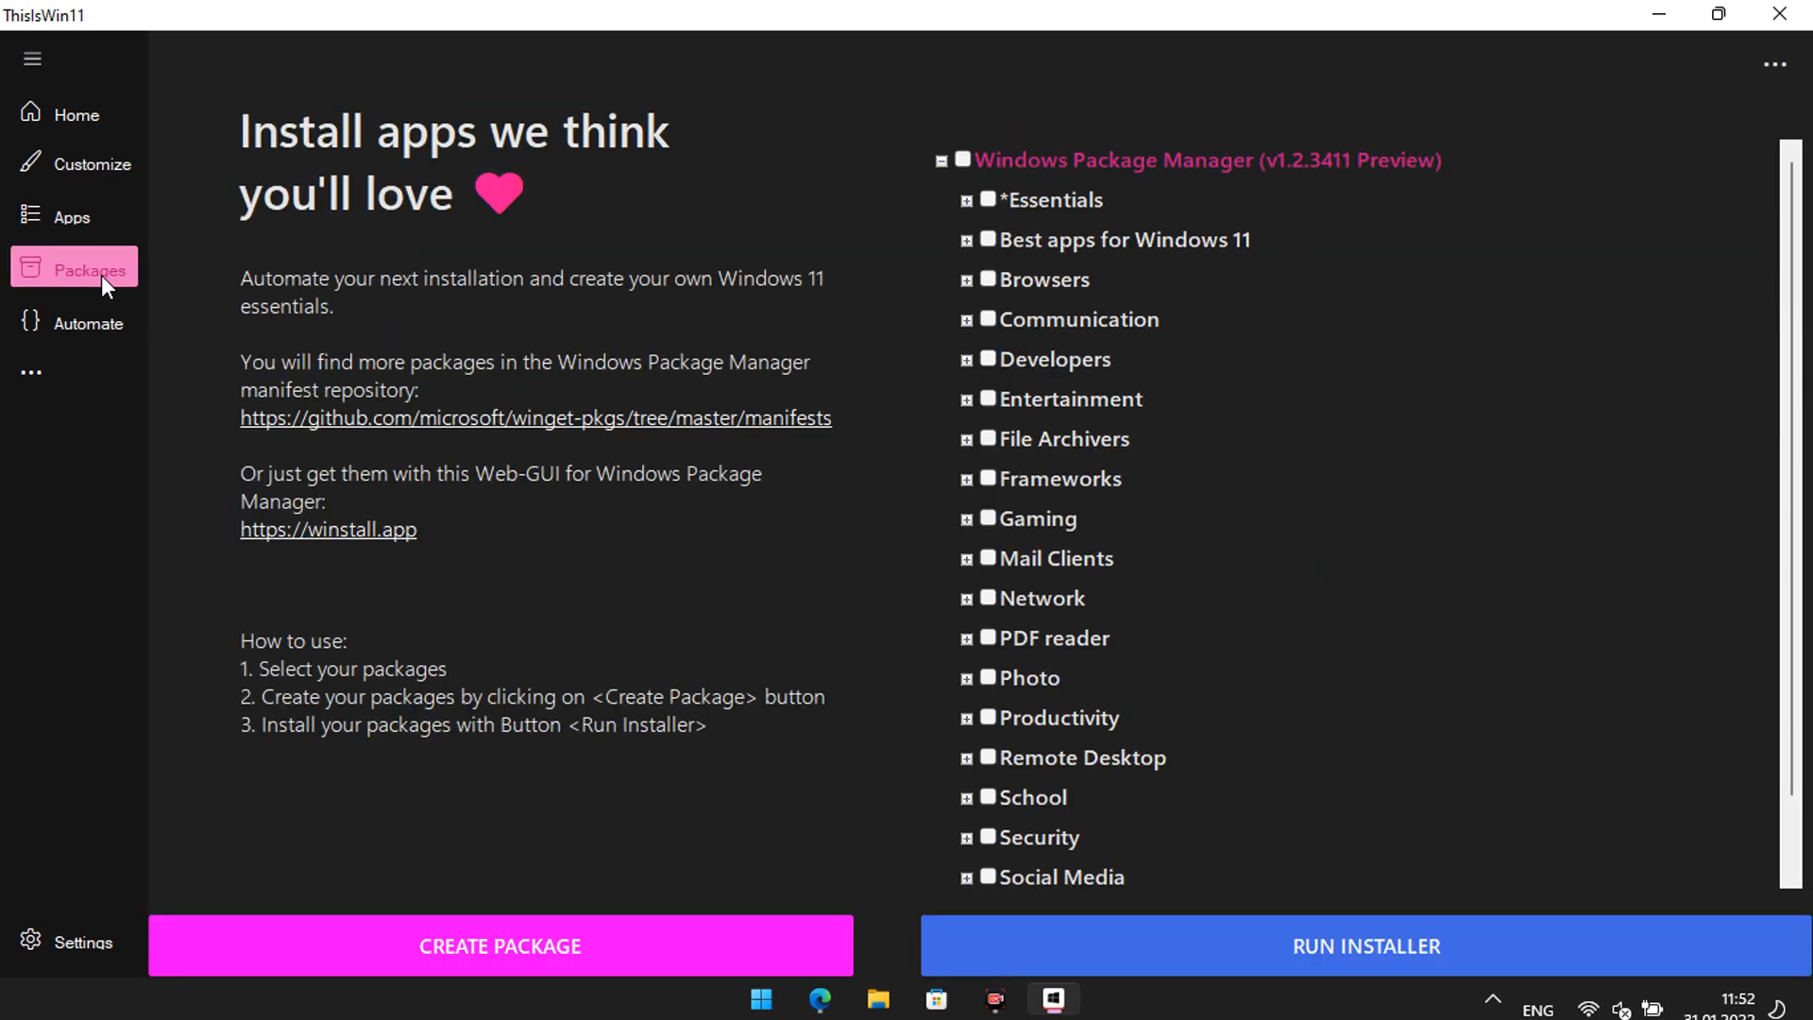
left_click(966, 201)
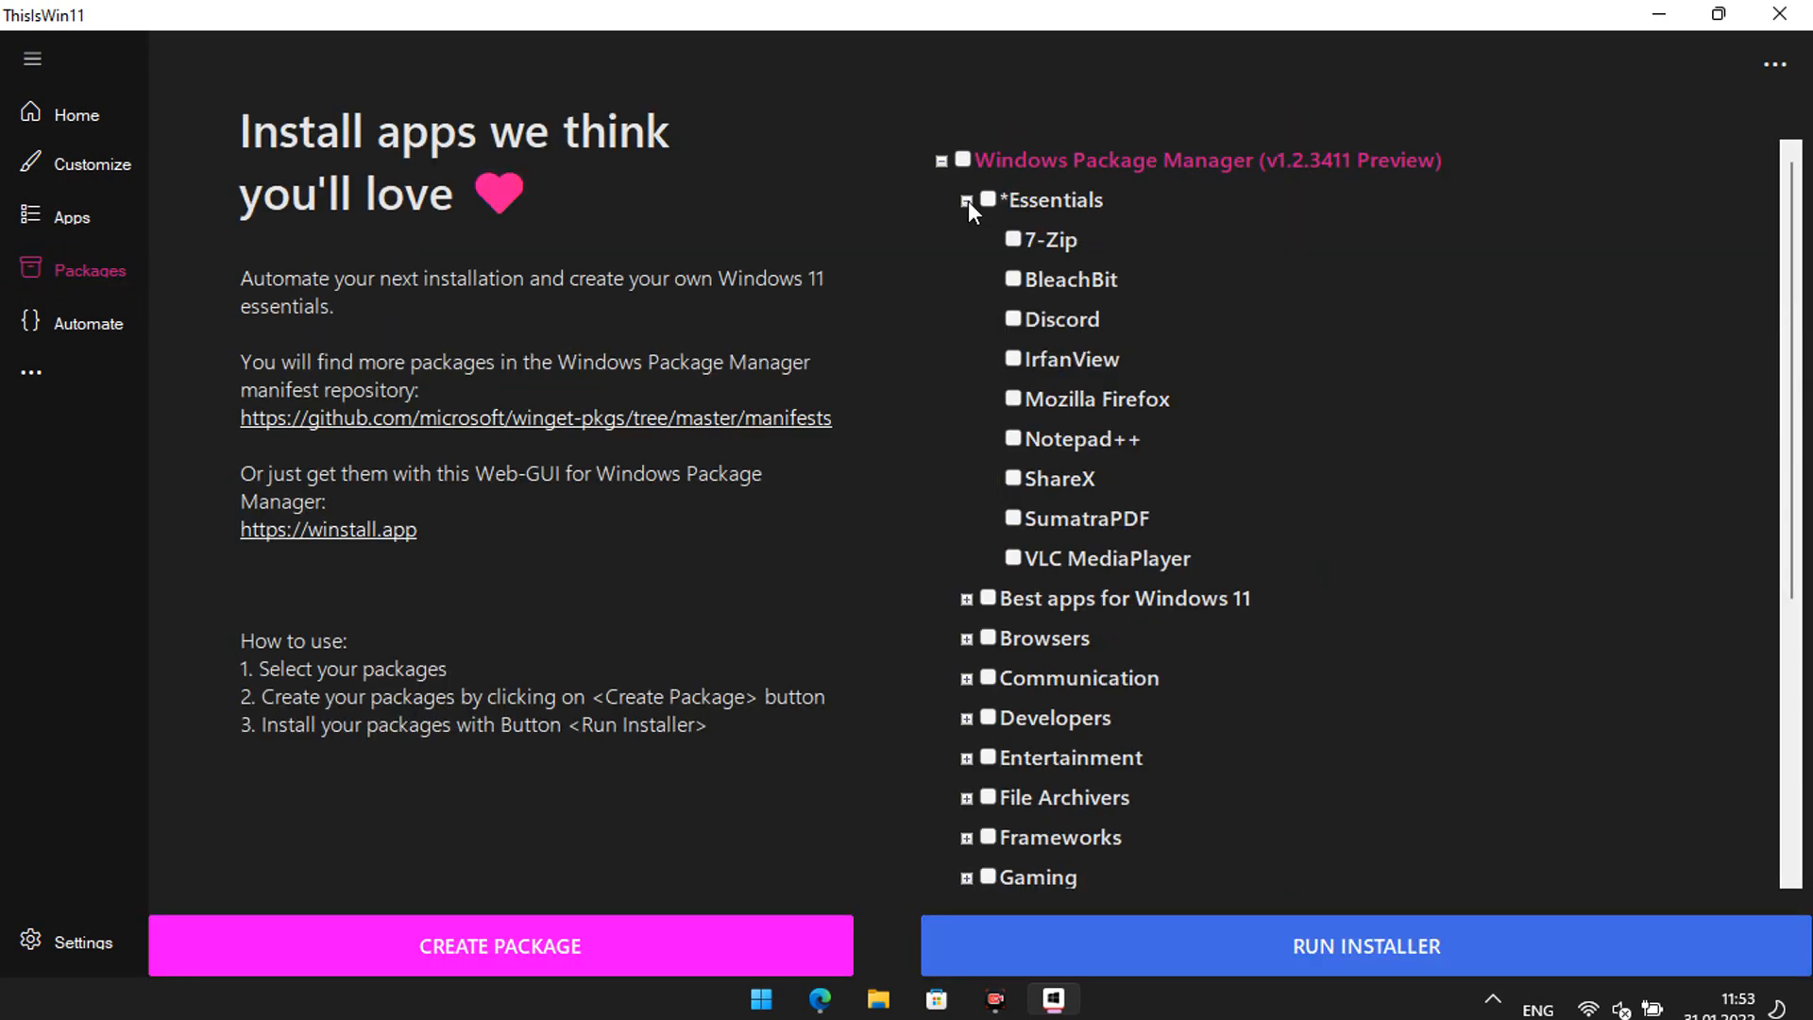
left_click(966, 200)
left_click(965, 240)
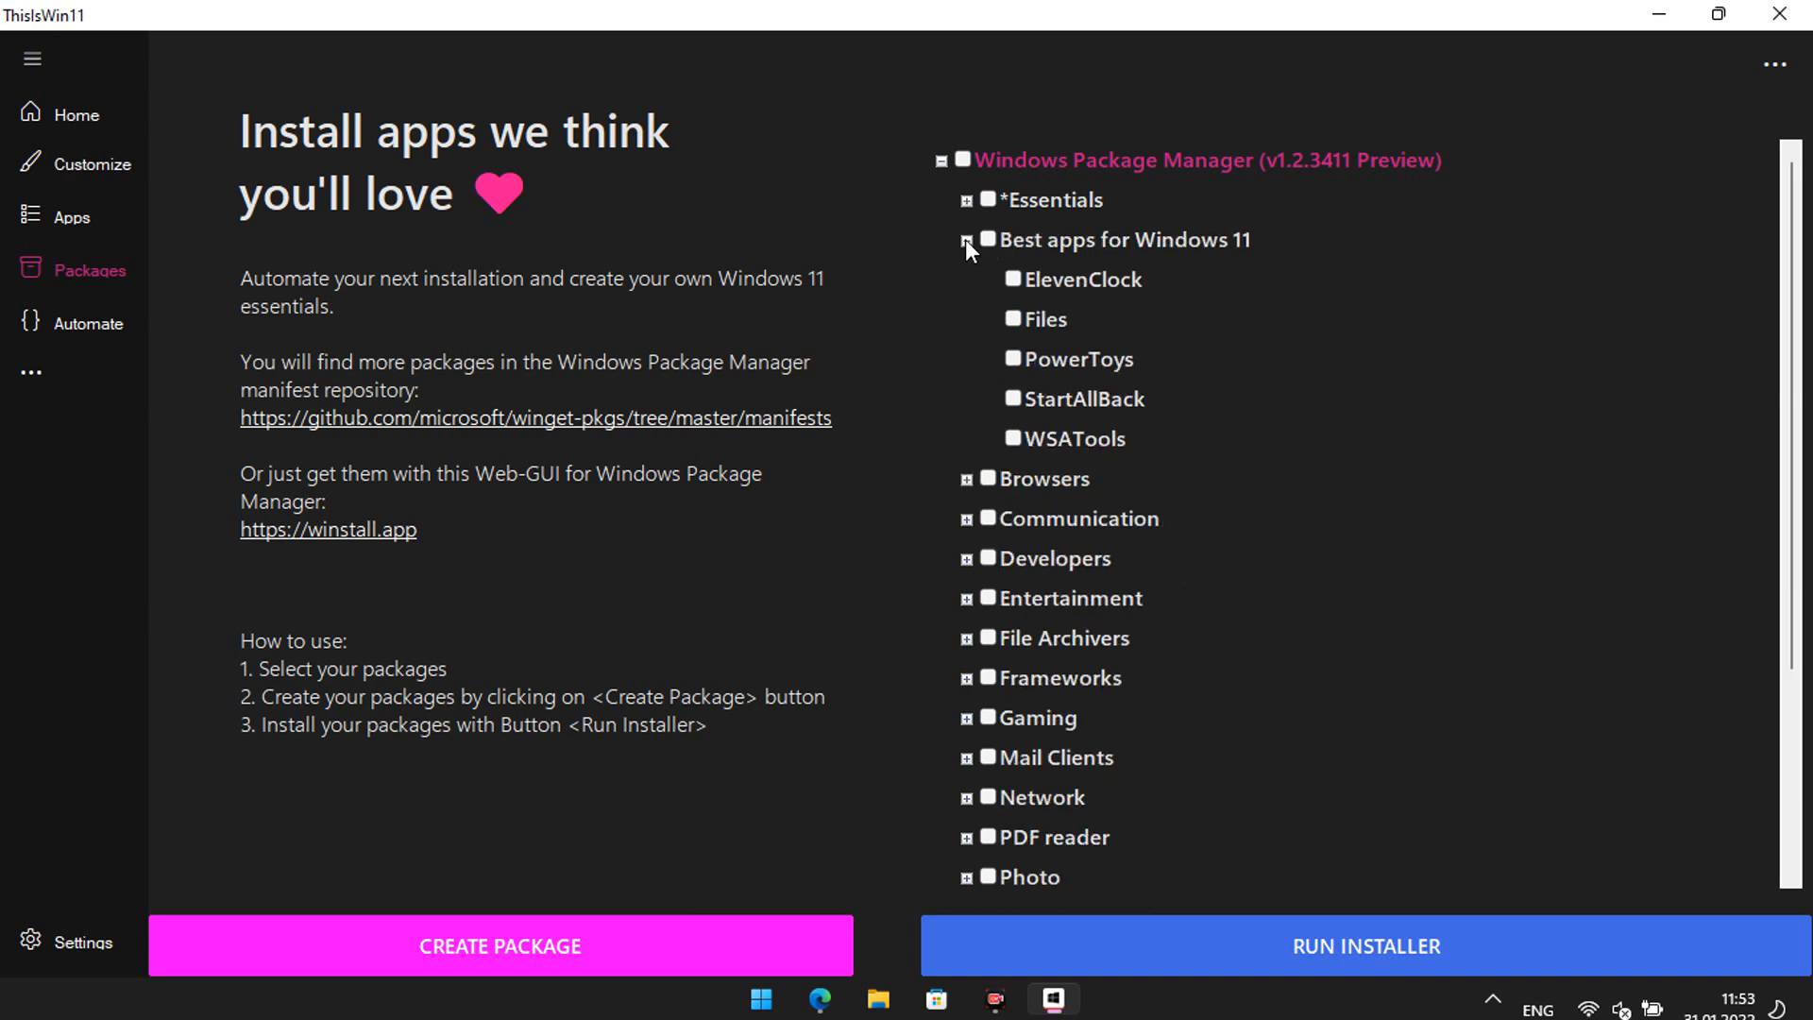
left_click(965, 239)
left_click(967, 281)
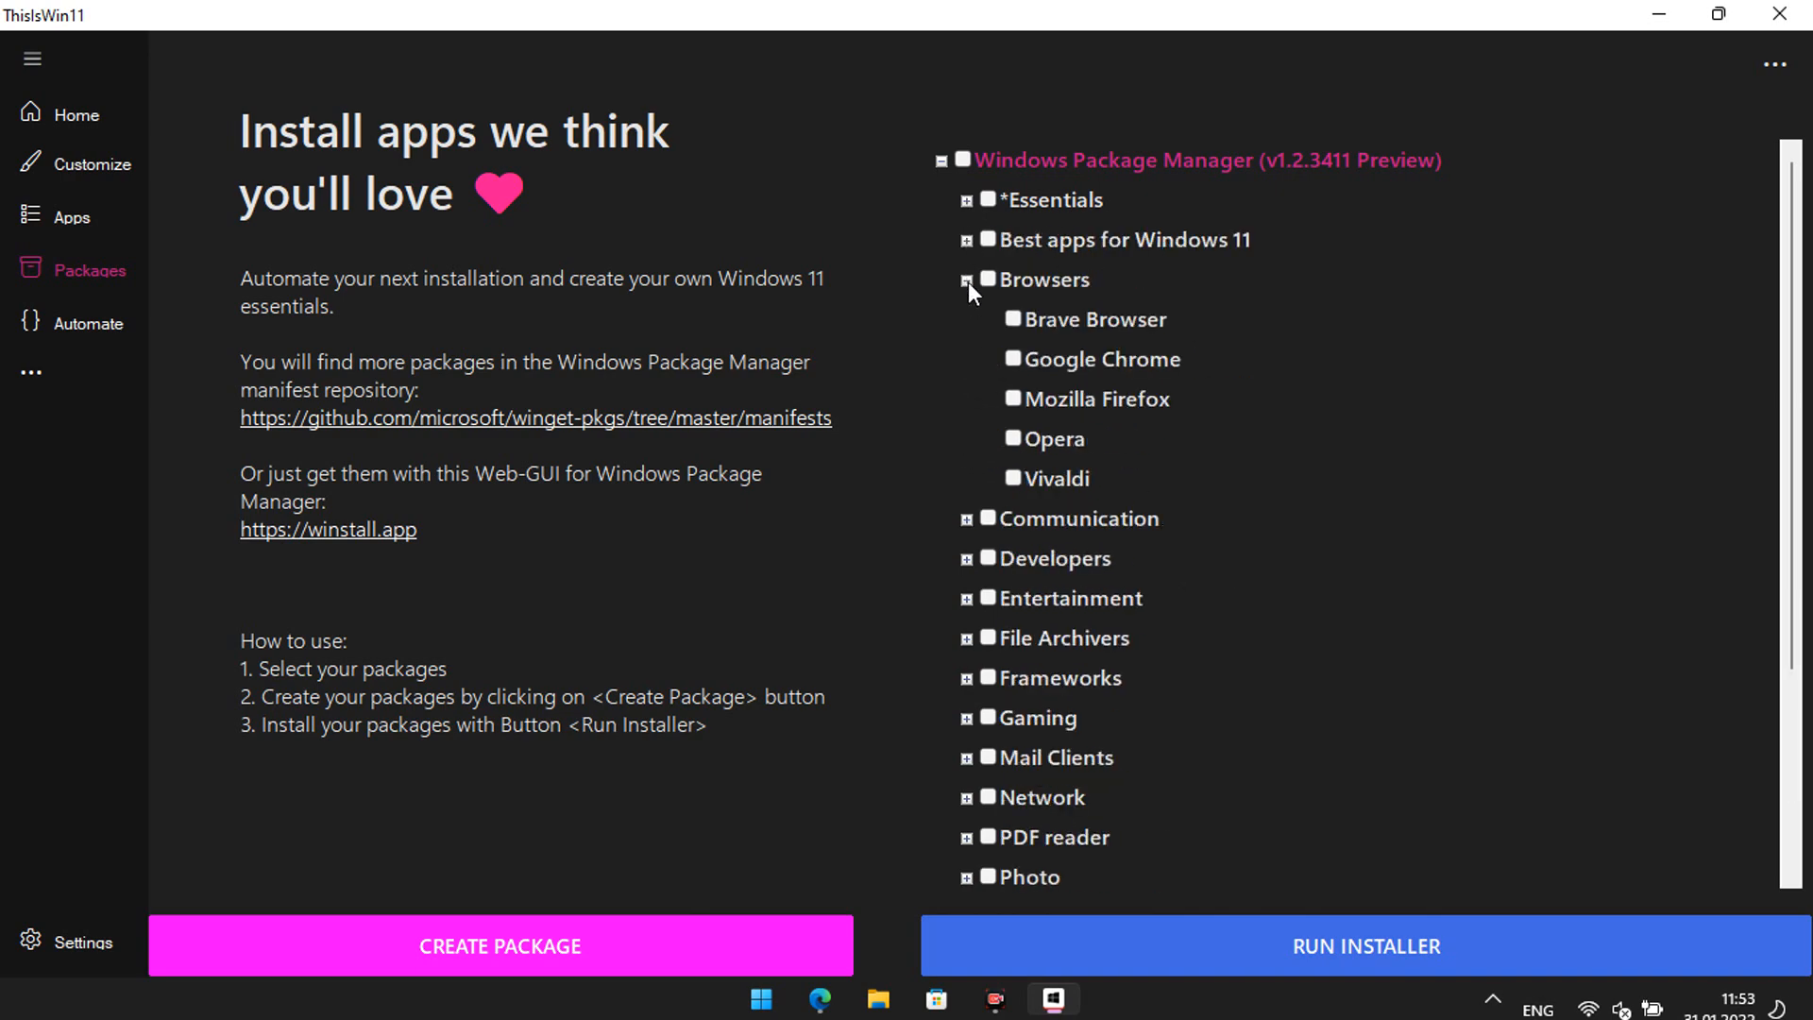
left_click(967, 281)
left_click(966, 320)
left_click(966, 320)
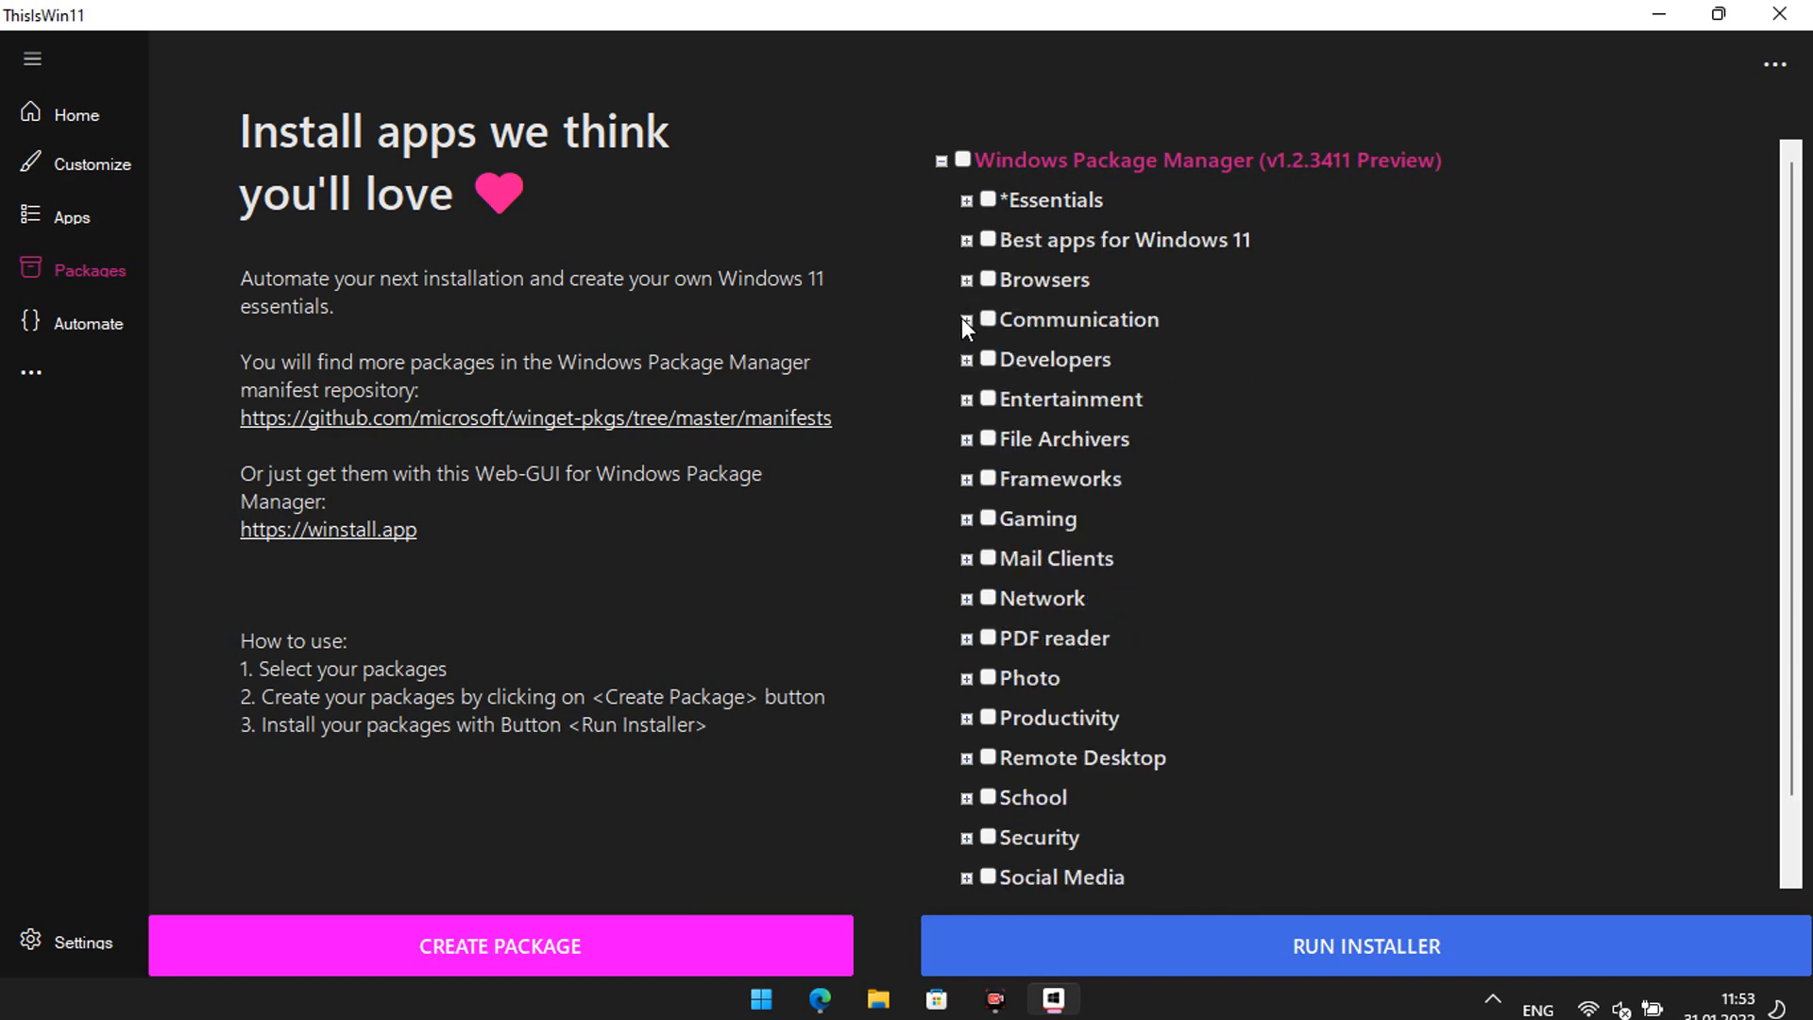
left_click(966, 359)
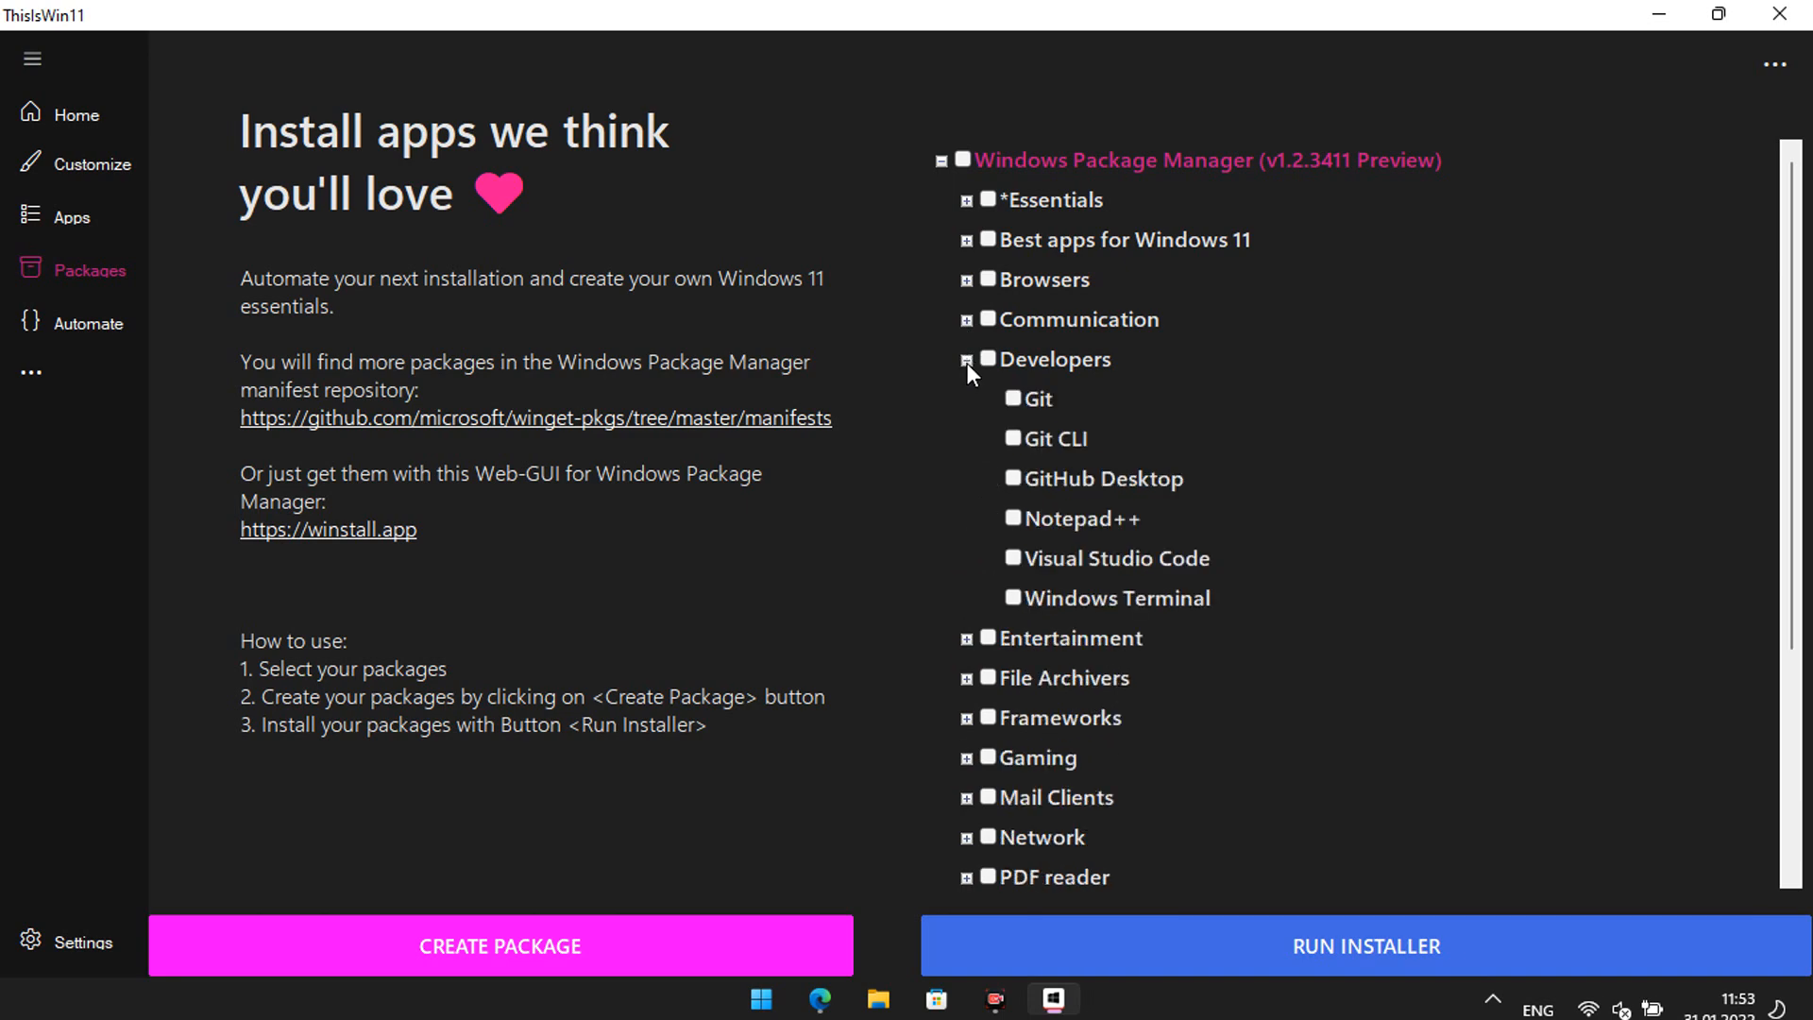
left_click(966, 360)
scroll(982, 612, "down", 2)
Step: Run the Ultimate Performance mode script from the Energy category of the Automate page and agree to enable the power plan
left_click(87, 319)
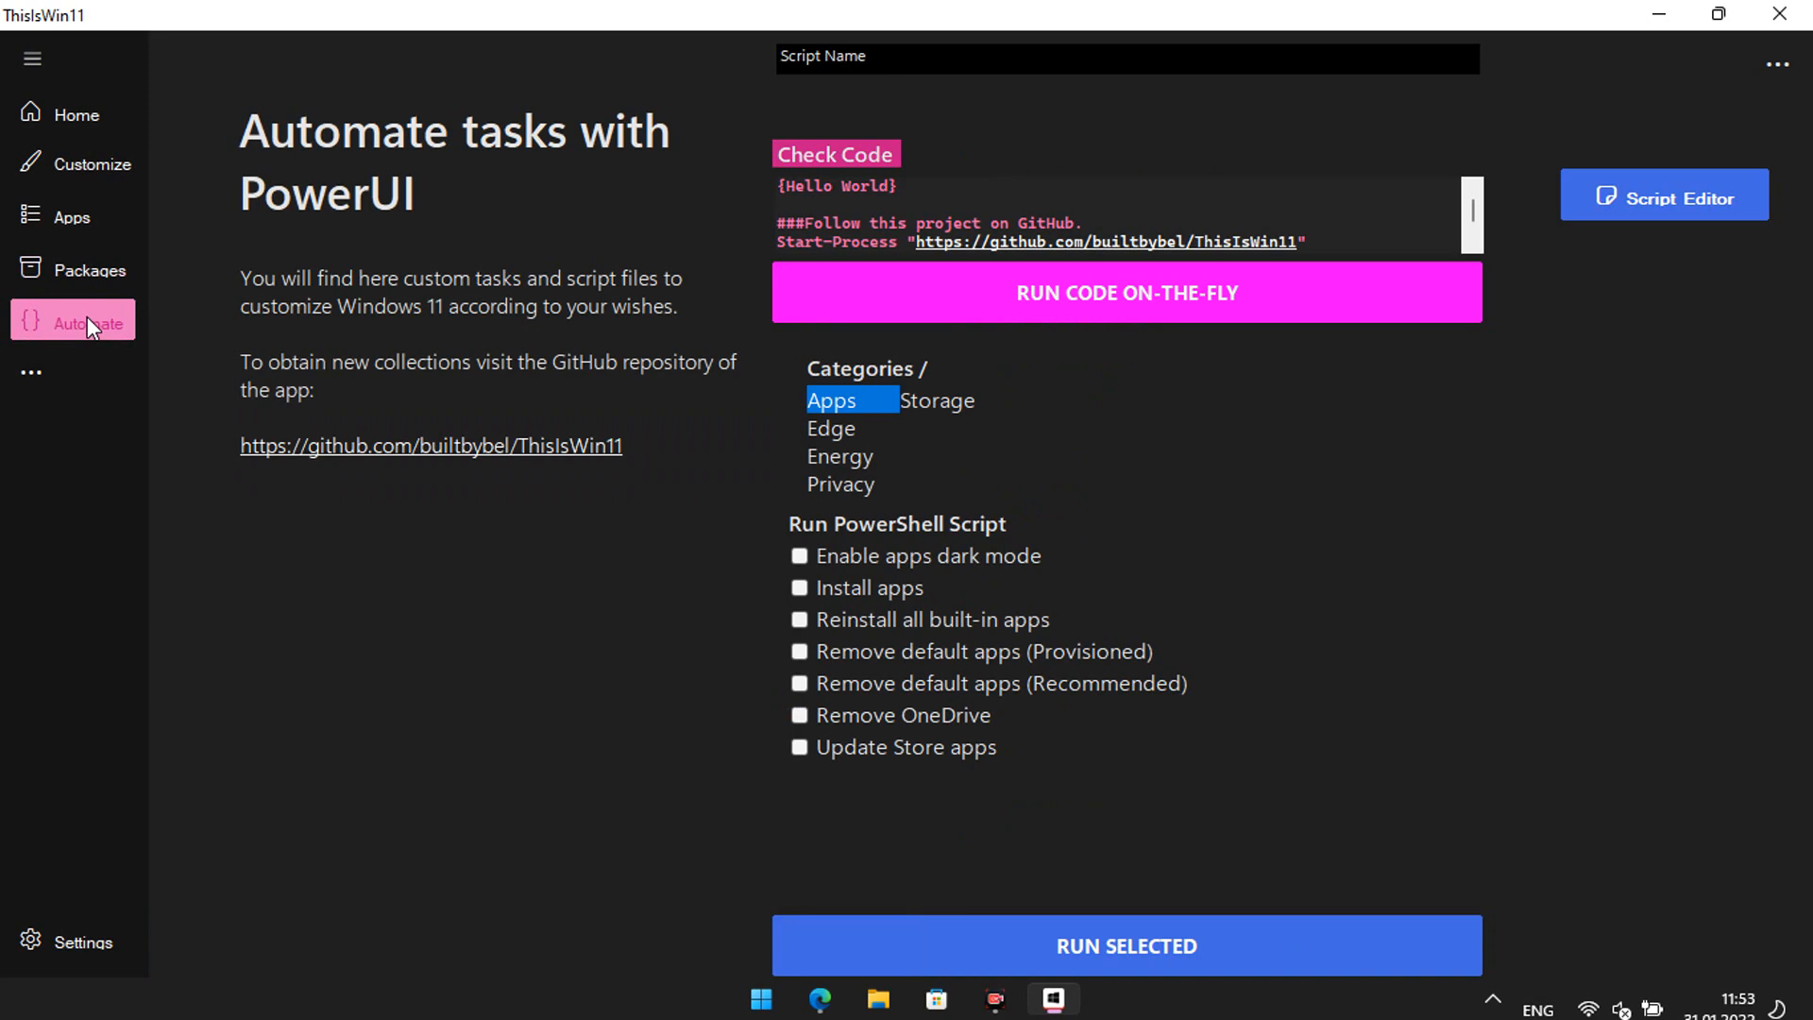
left_click(933, 405)
left_click(838, 404)
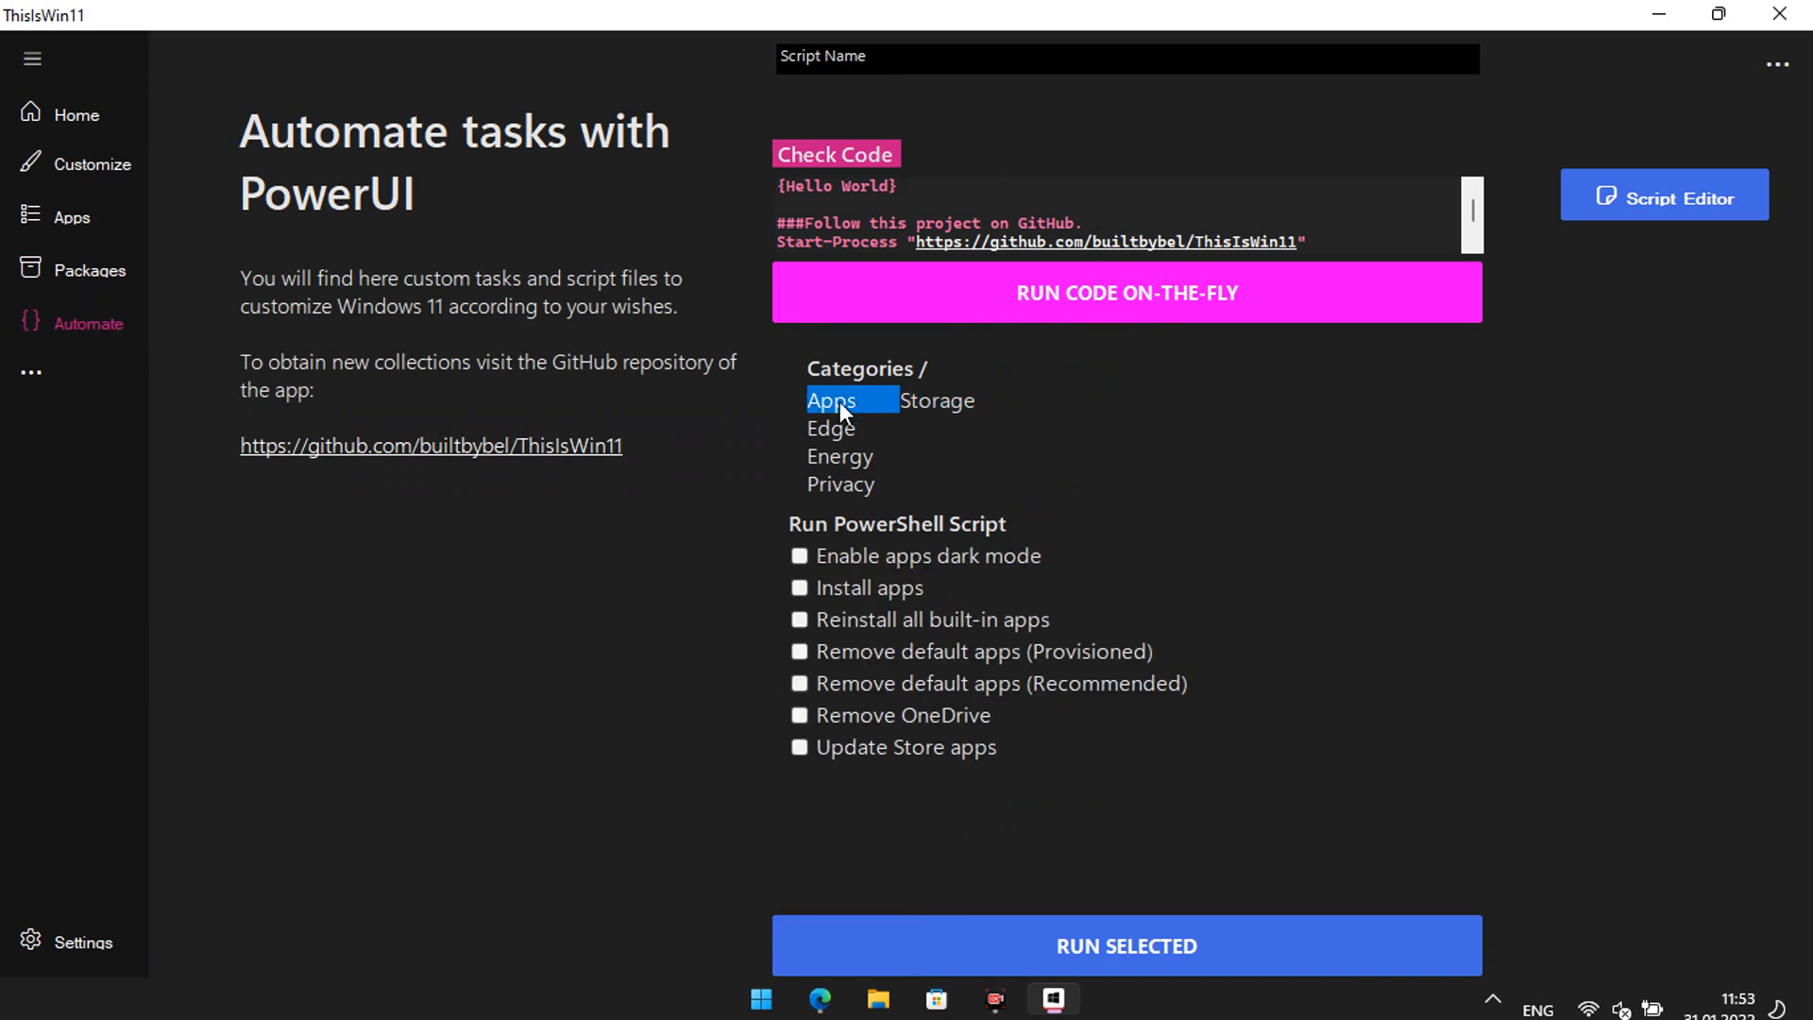
left_click(839, 457)
left_click(800, 557)
left_click(1256, 958)
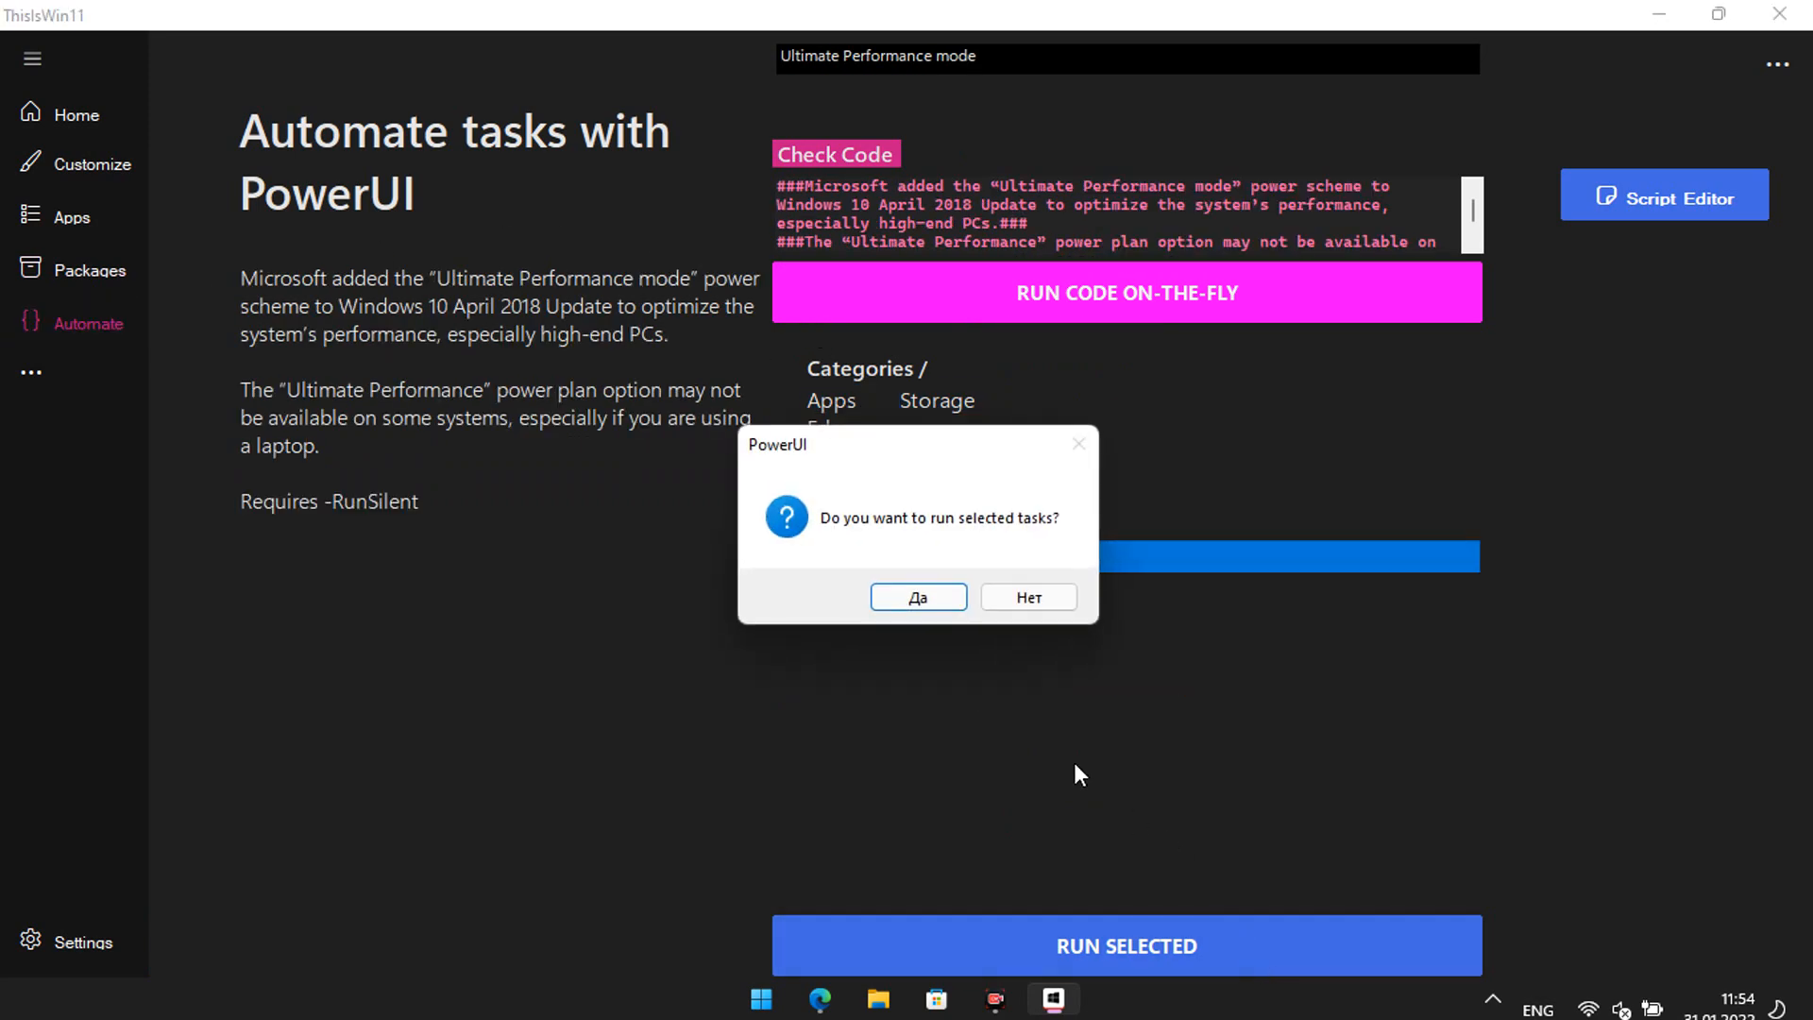
left_click(936, 605)
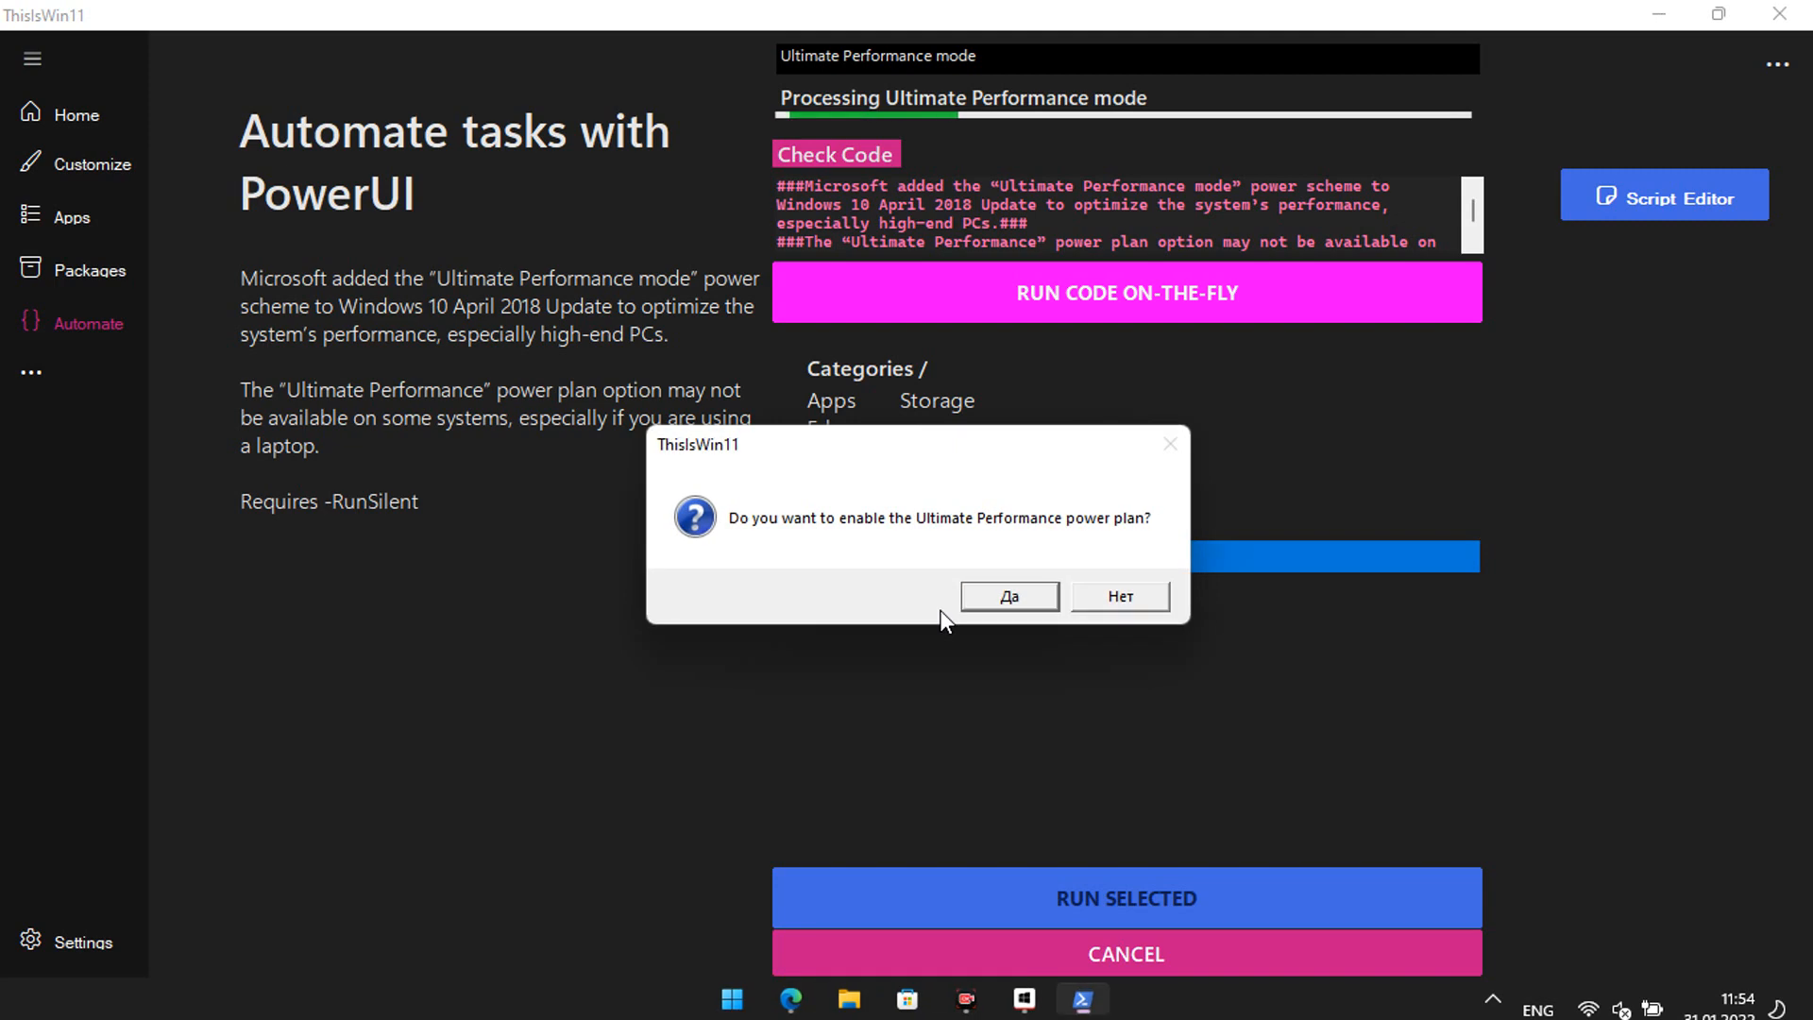
left_click(1016, 593)
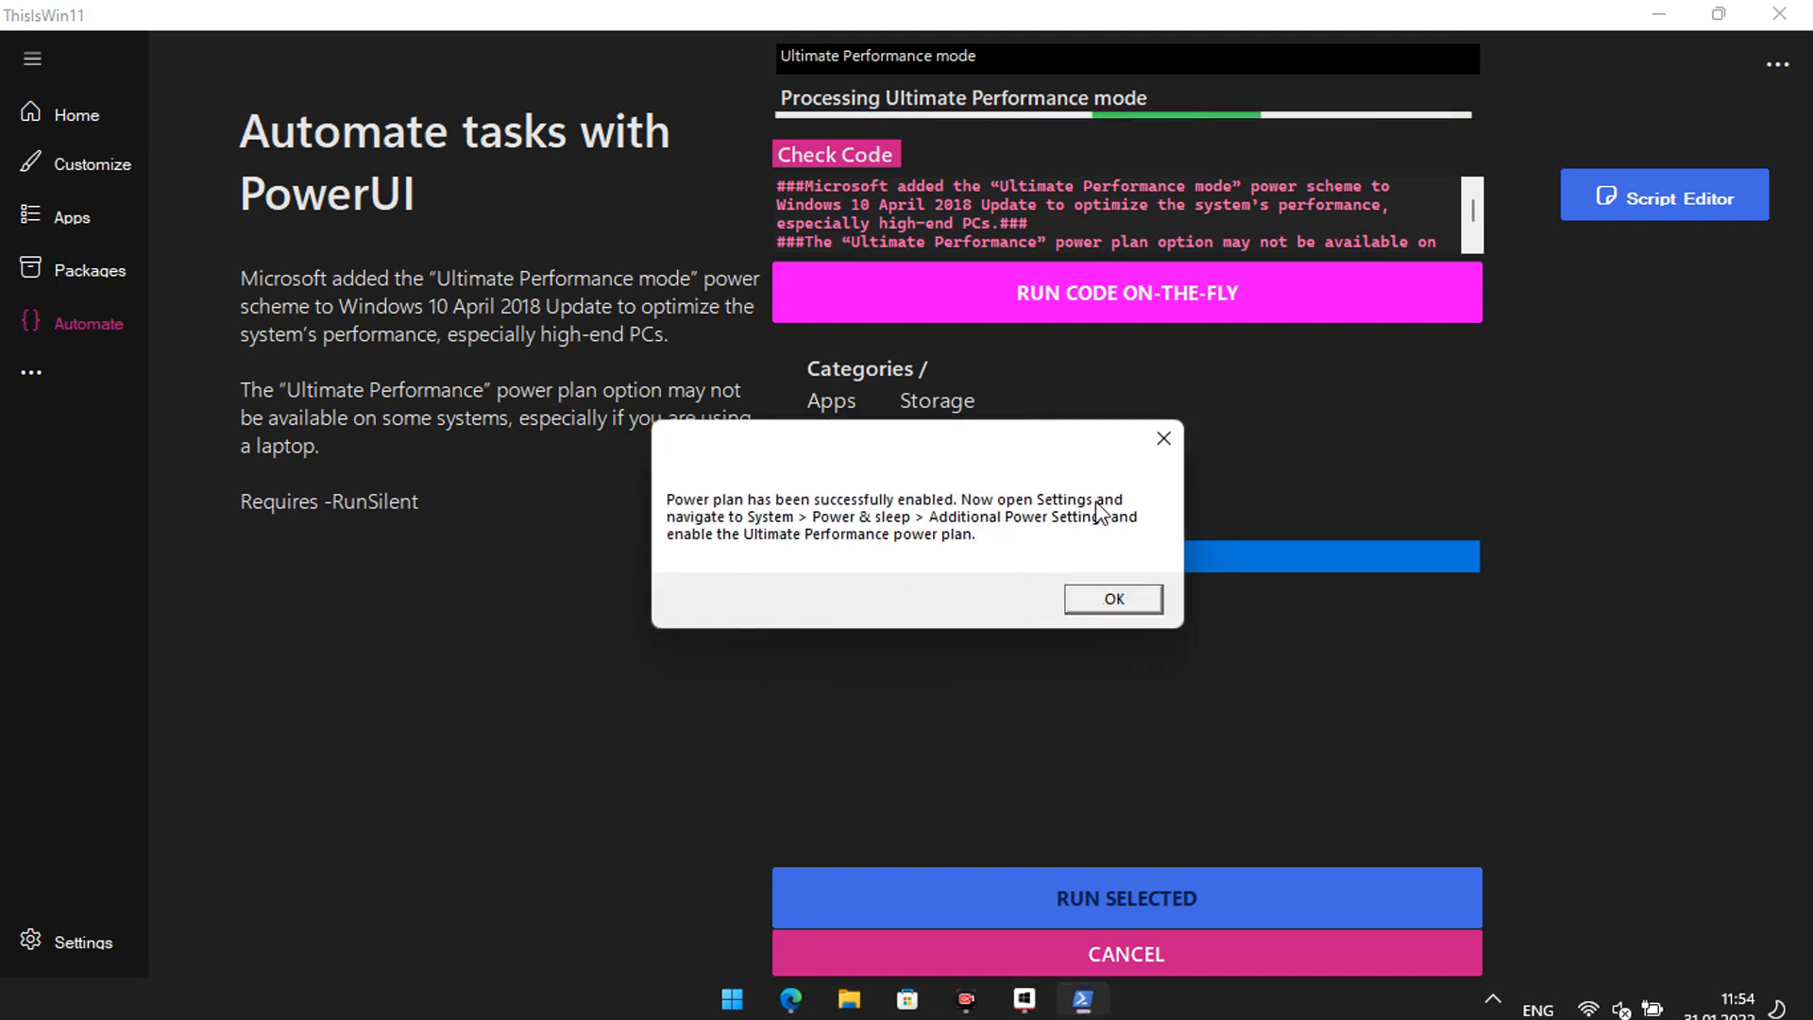
key("Return")
Step: Select the Disable TPM 2.0 Check and Enable AutoAdminLogon plugins on the Extensions page and show the page's further options
left_click(31, 371)
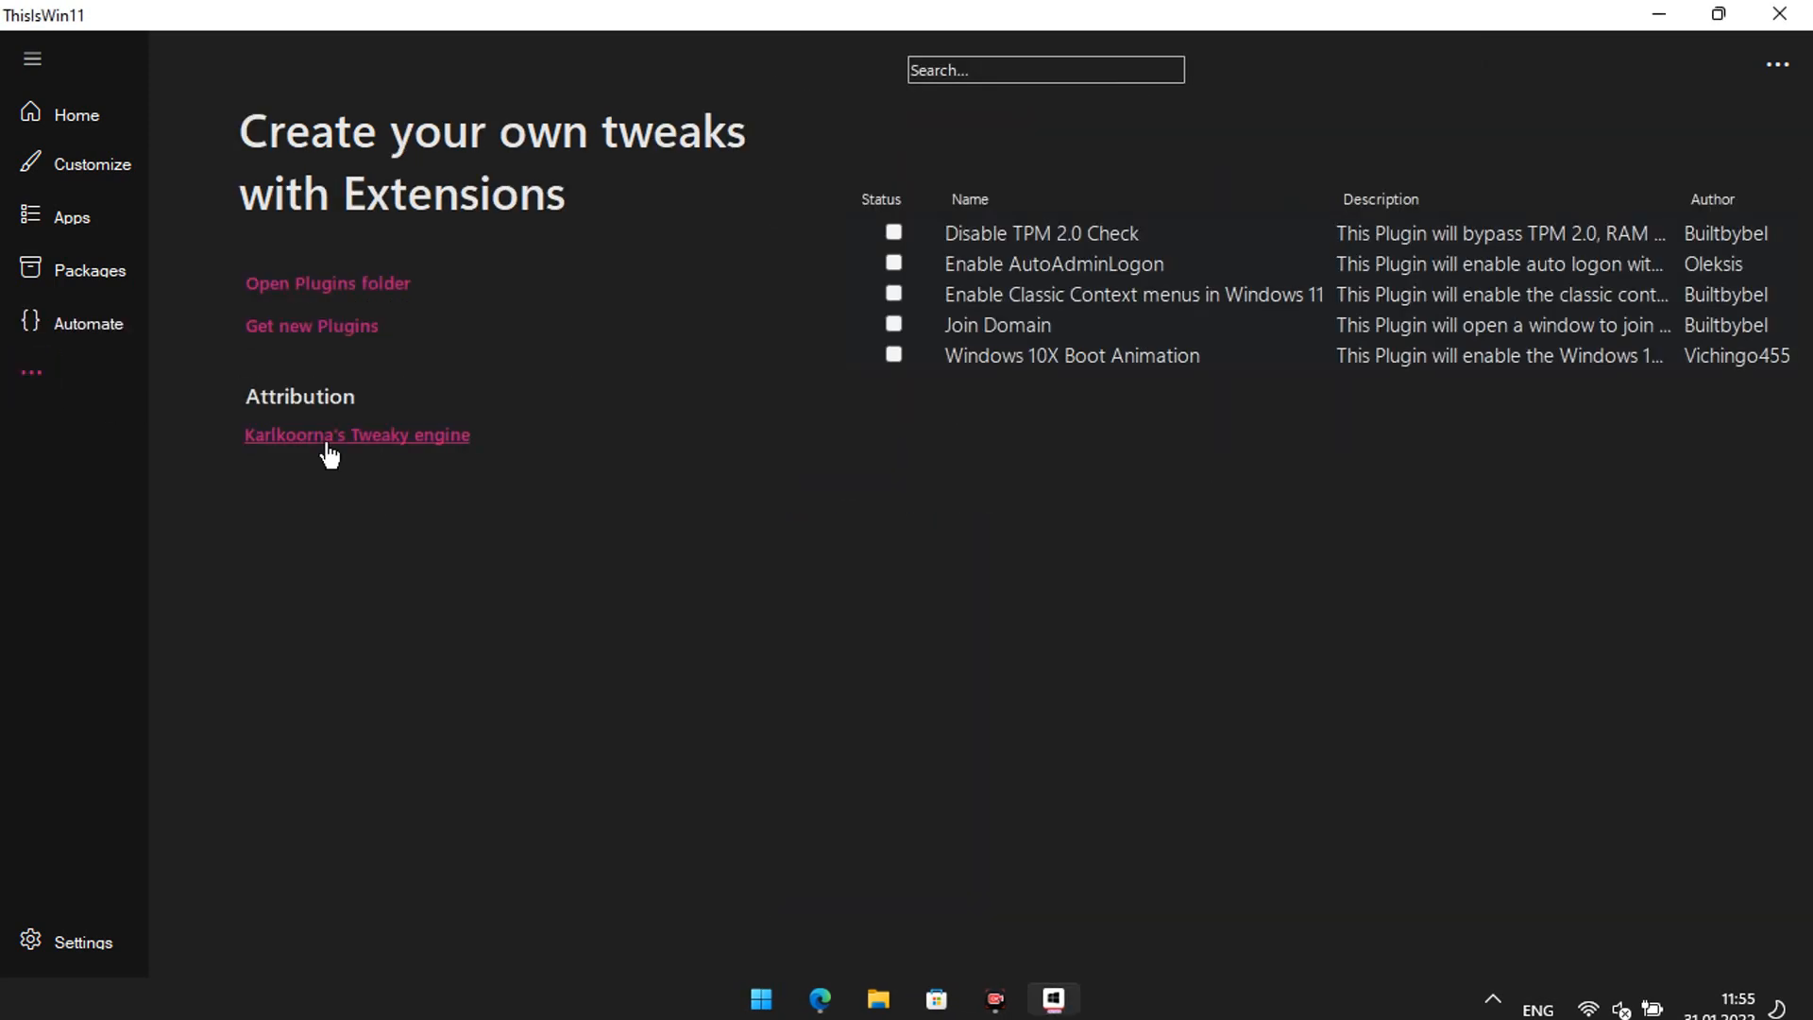
left_click(893, 233)
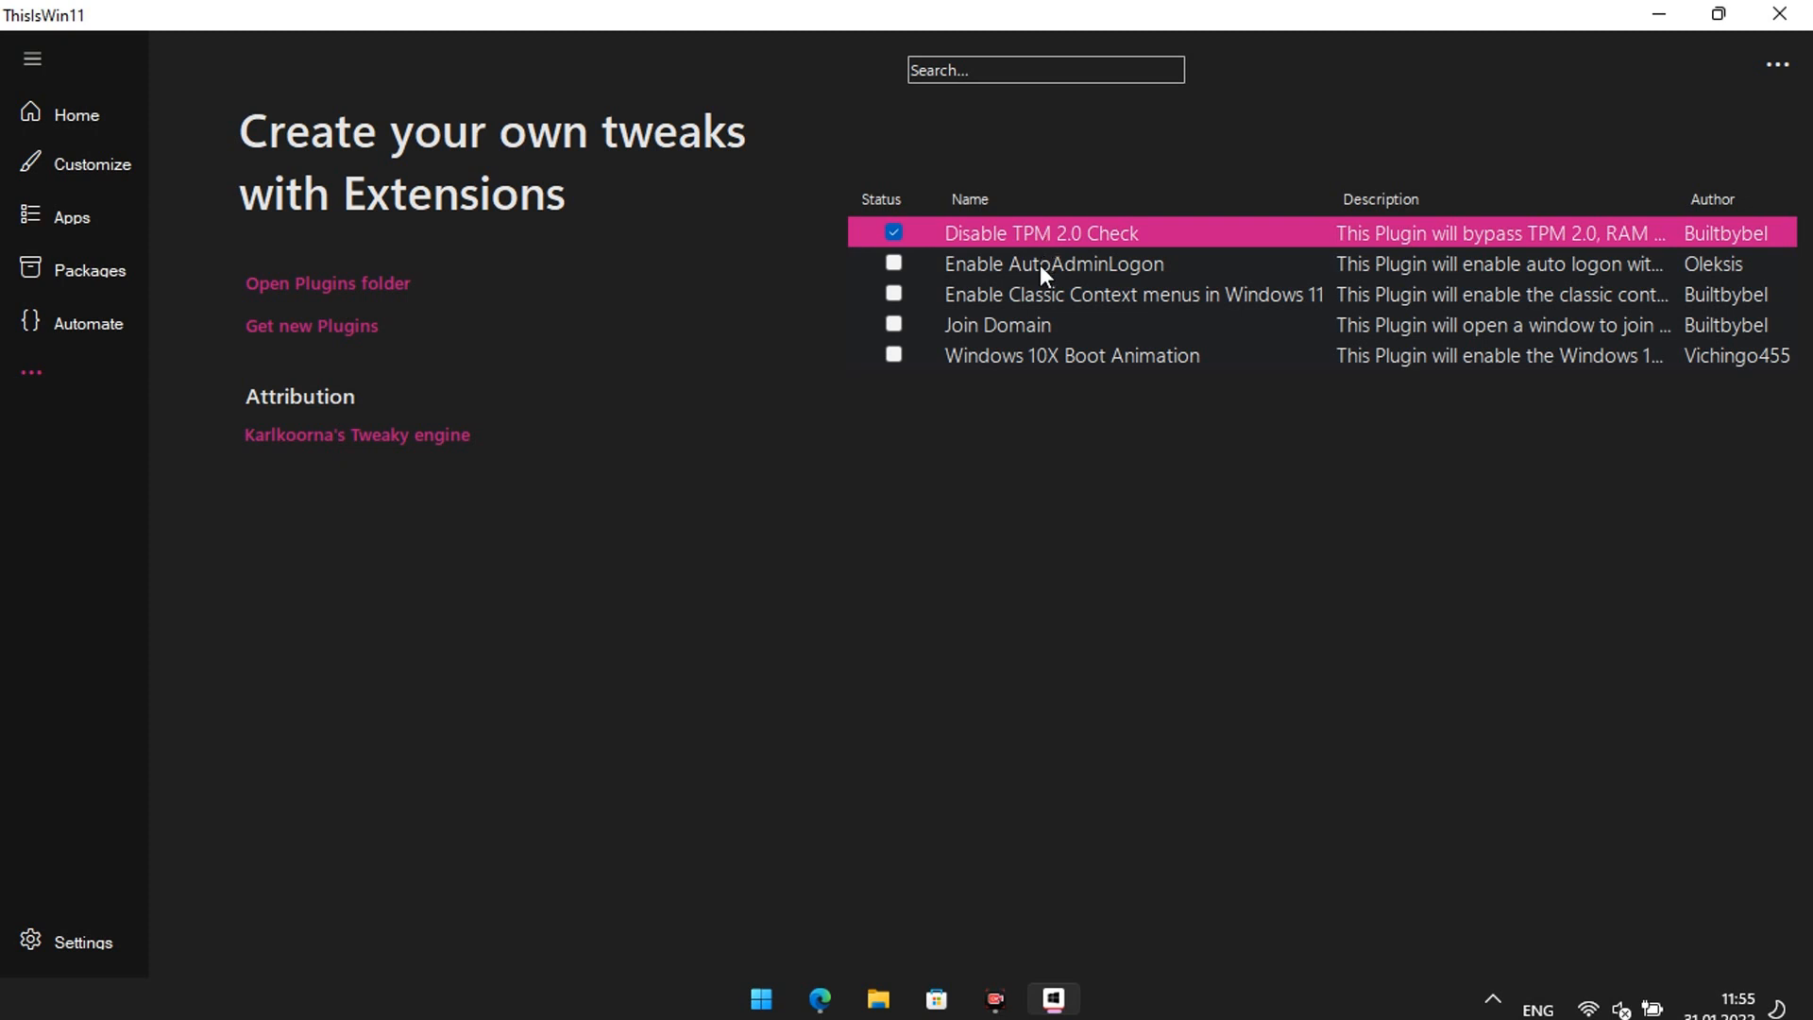
left_click(895, 263)
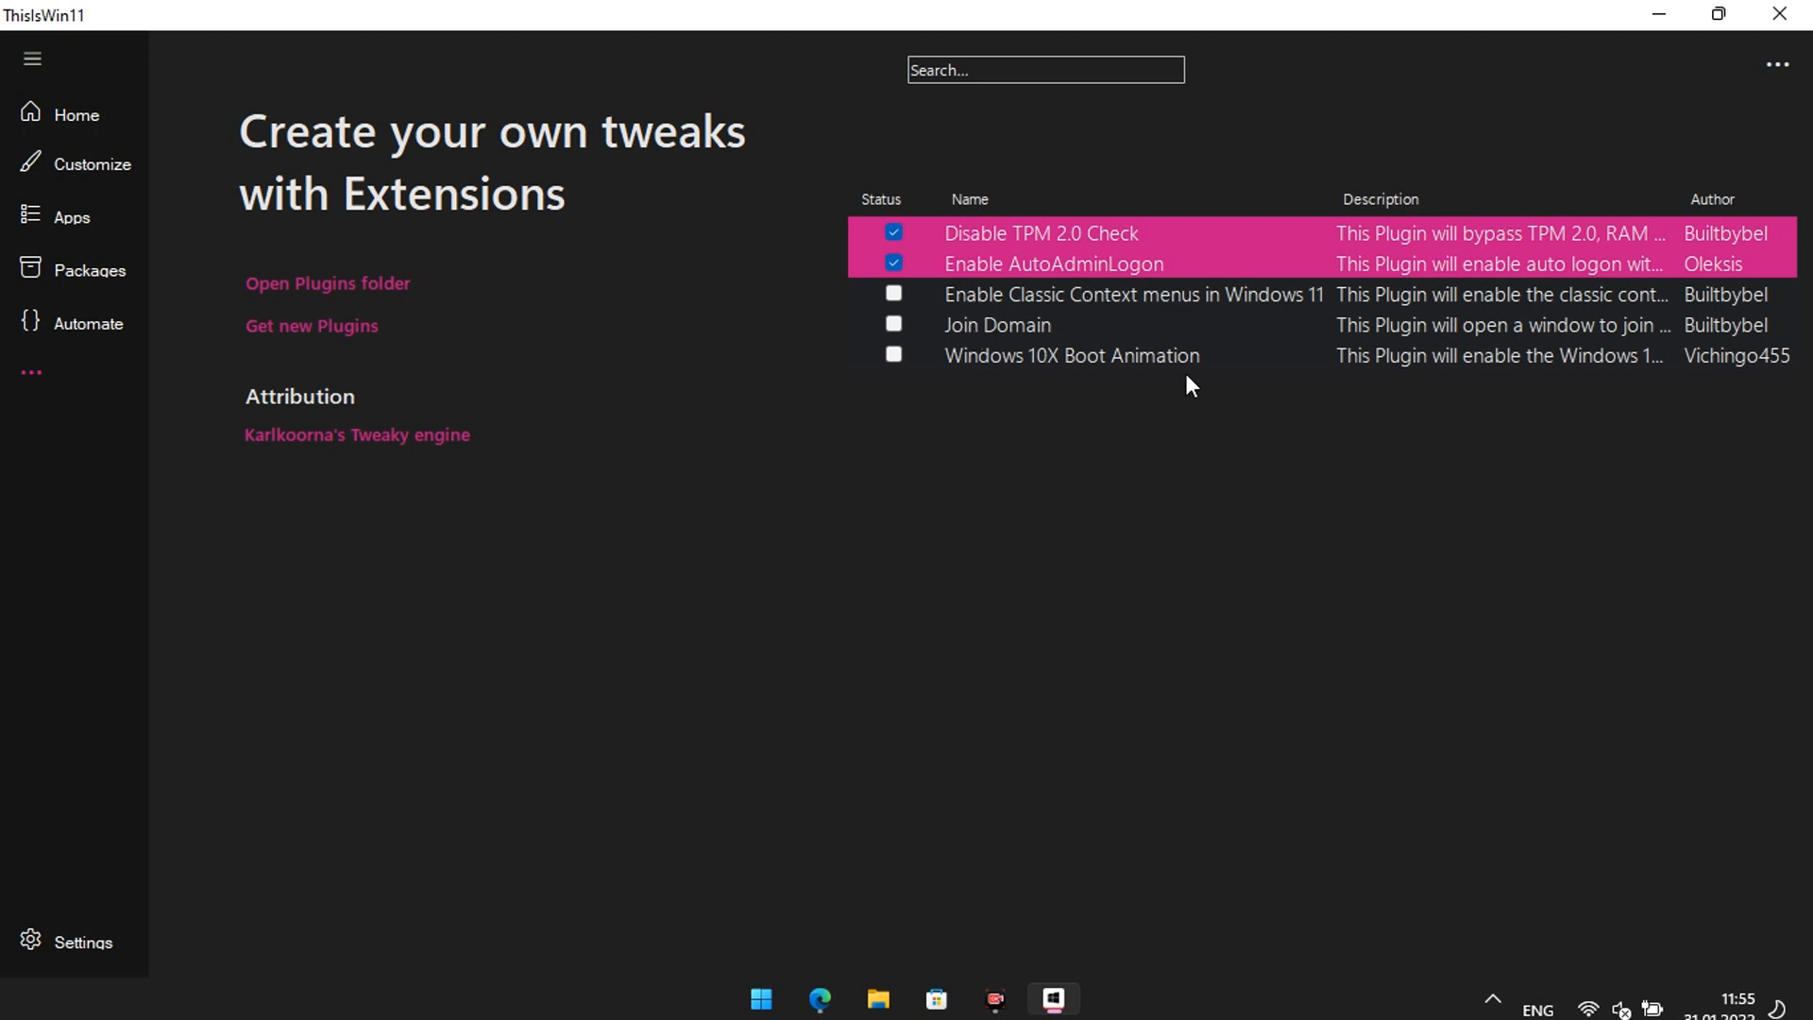
left_click(1777, 64)
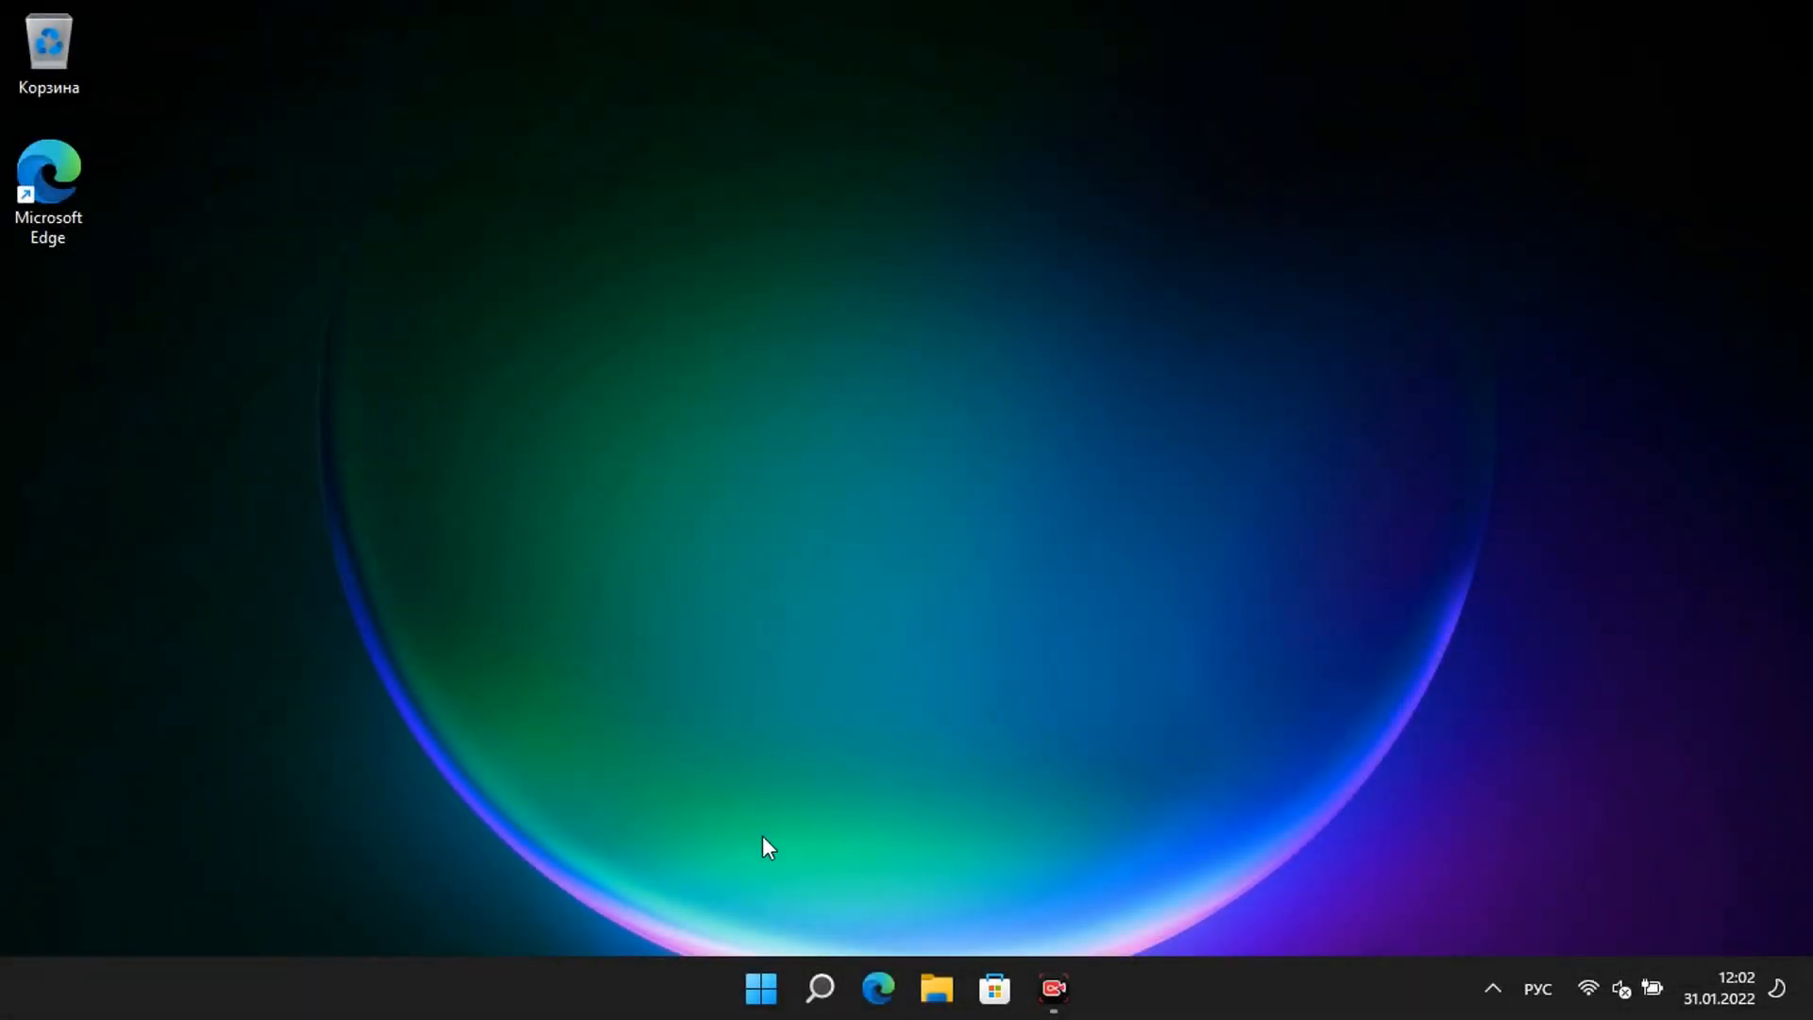
Step: Open the performance (Быстродействие) settings in System Properties and launch Диспетчер задач (Task Manager) through search
left_click(763, 988)
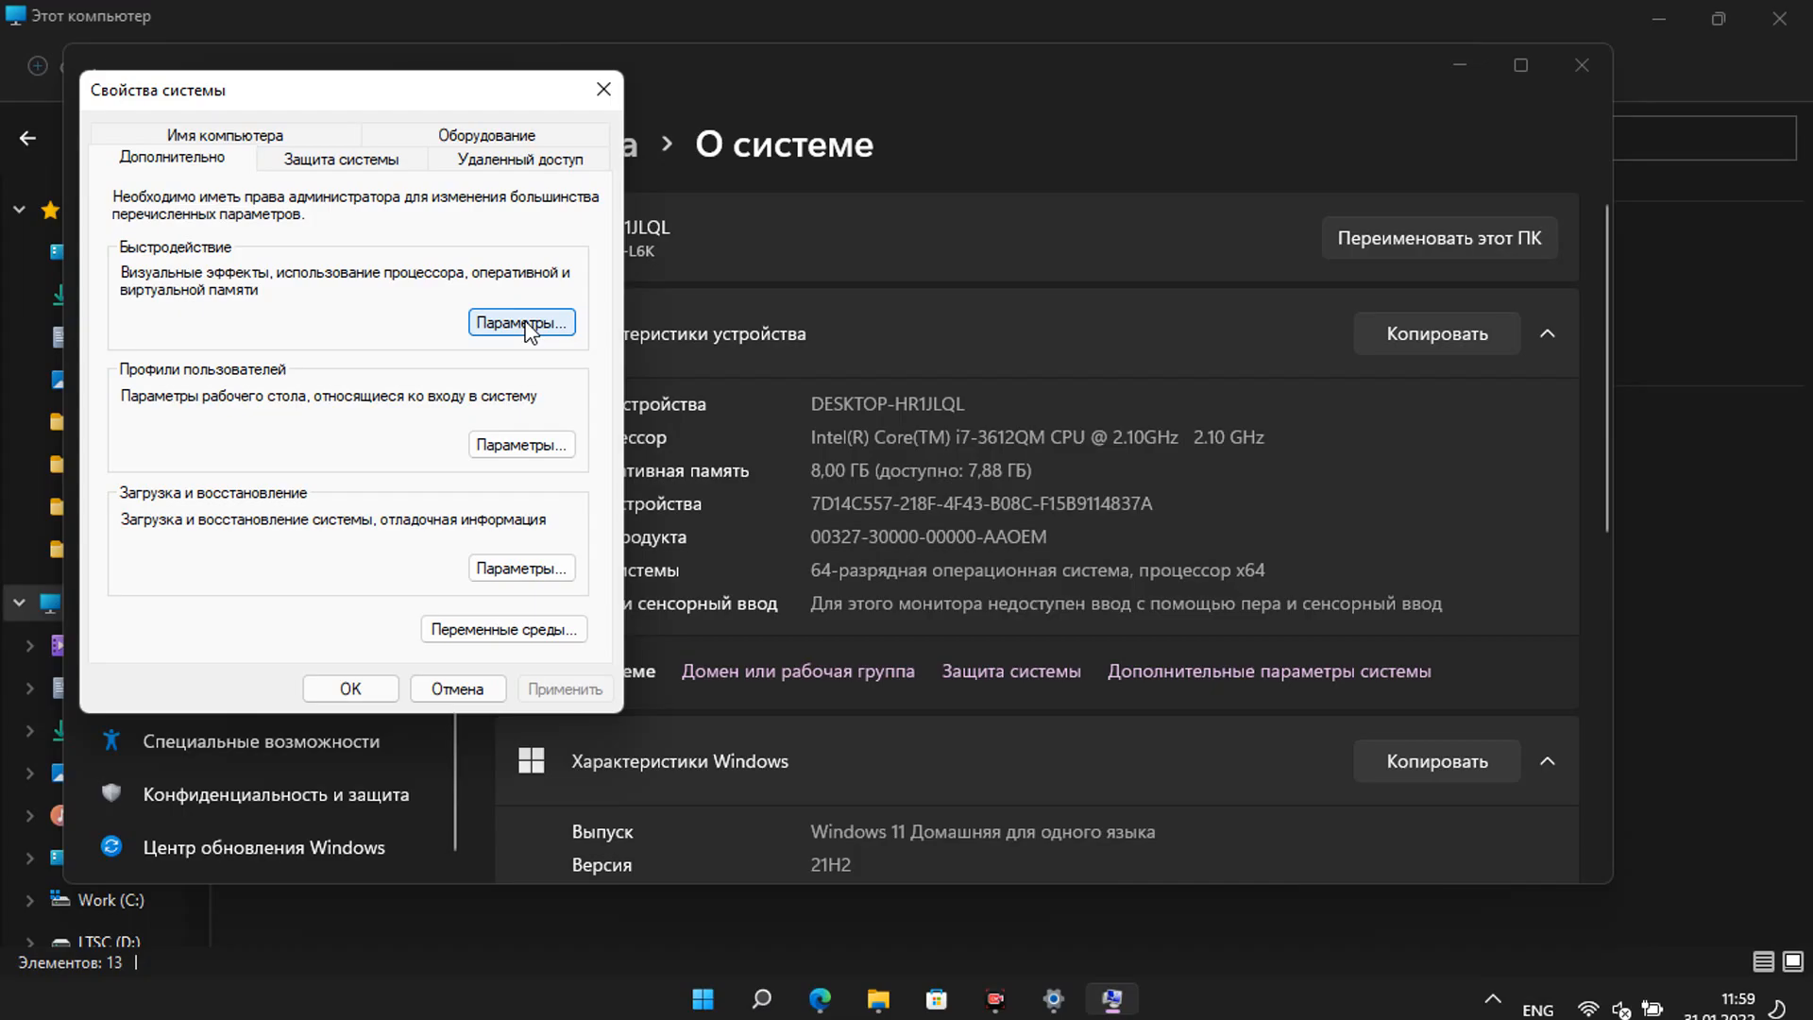
left_click(624, 319)
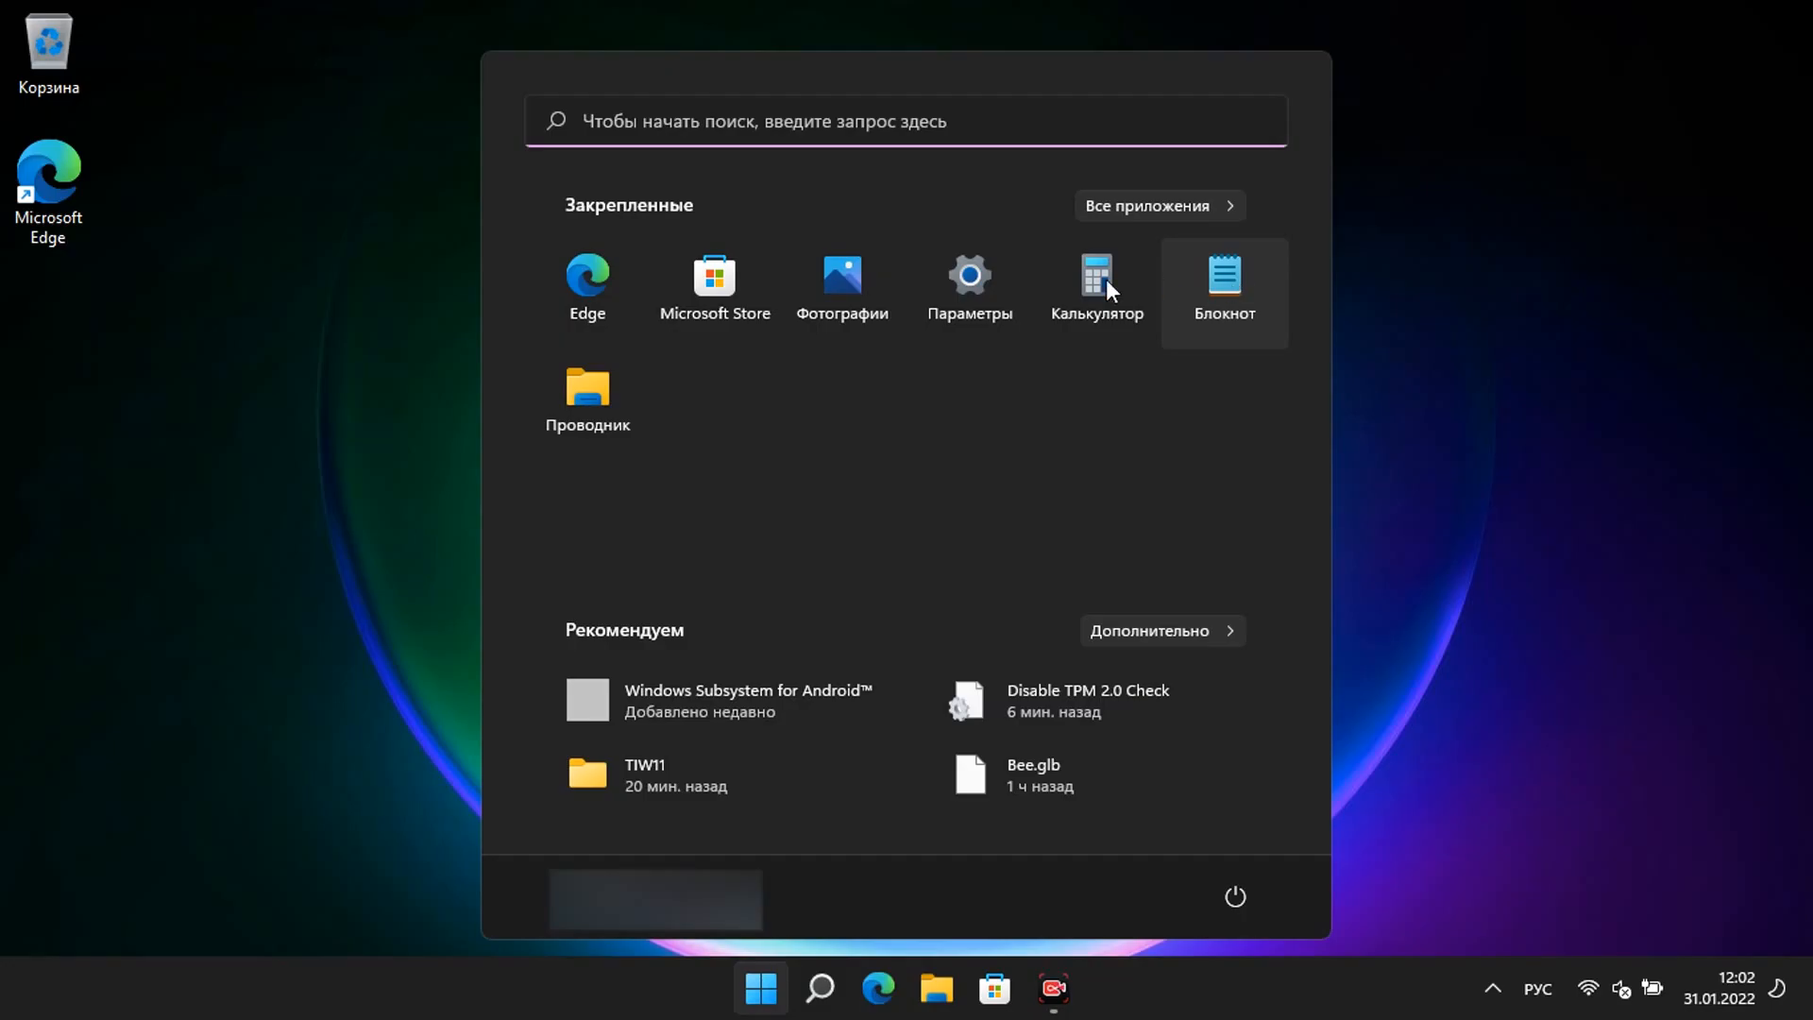
left_click_drag(907, 307, 574, 308)
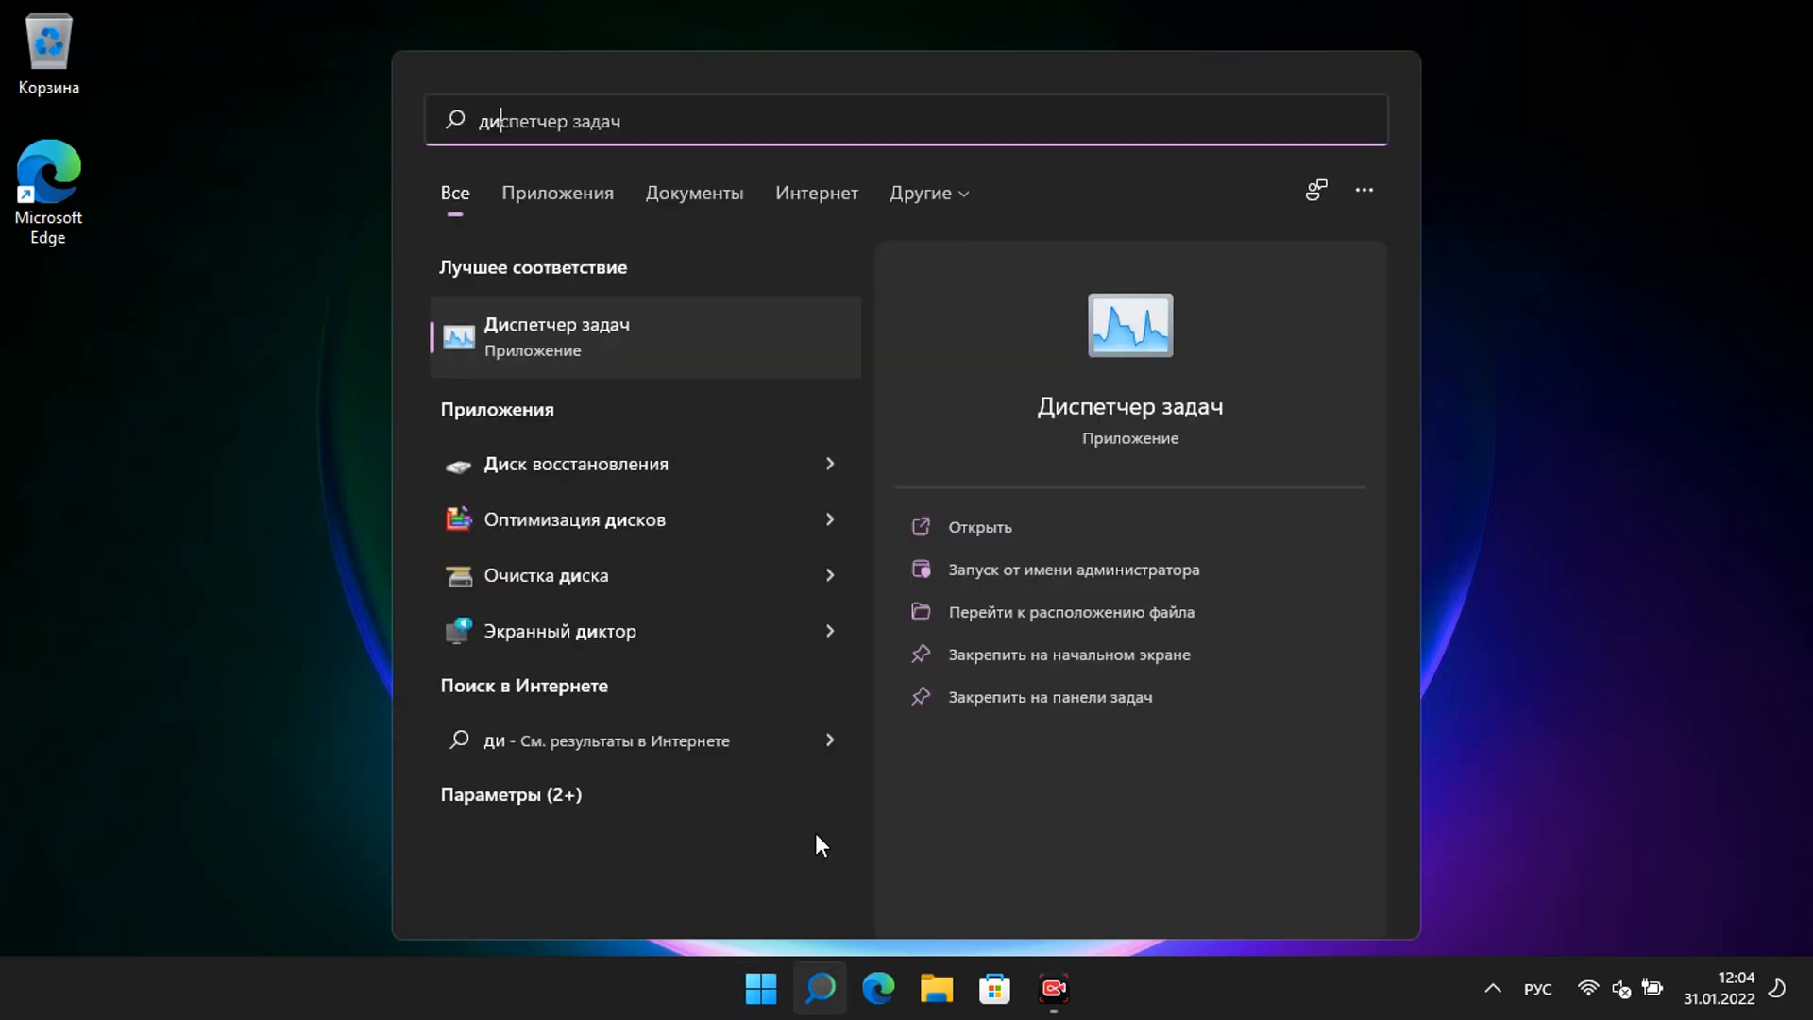
key("Return")
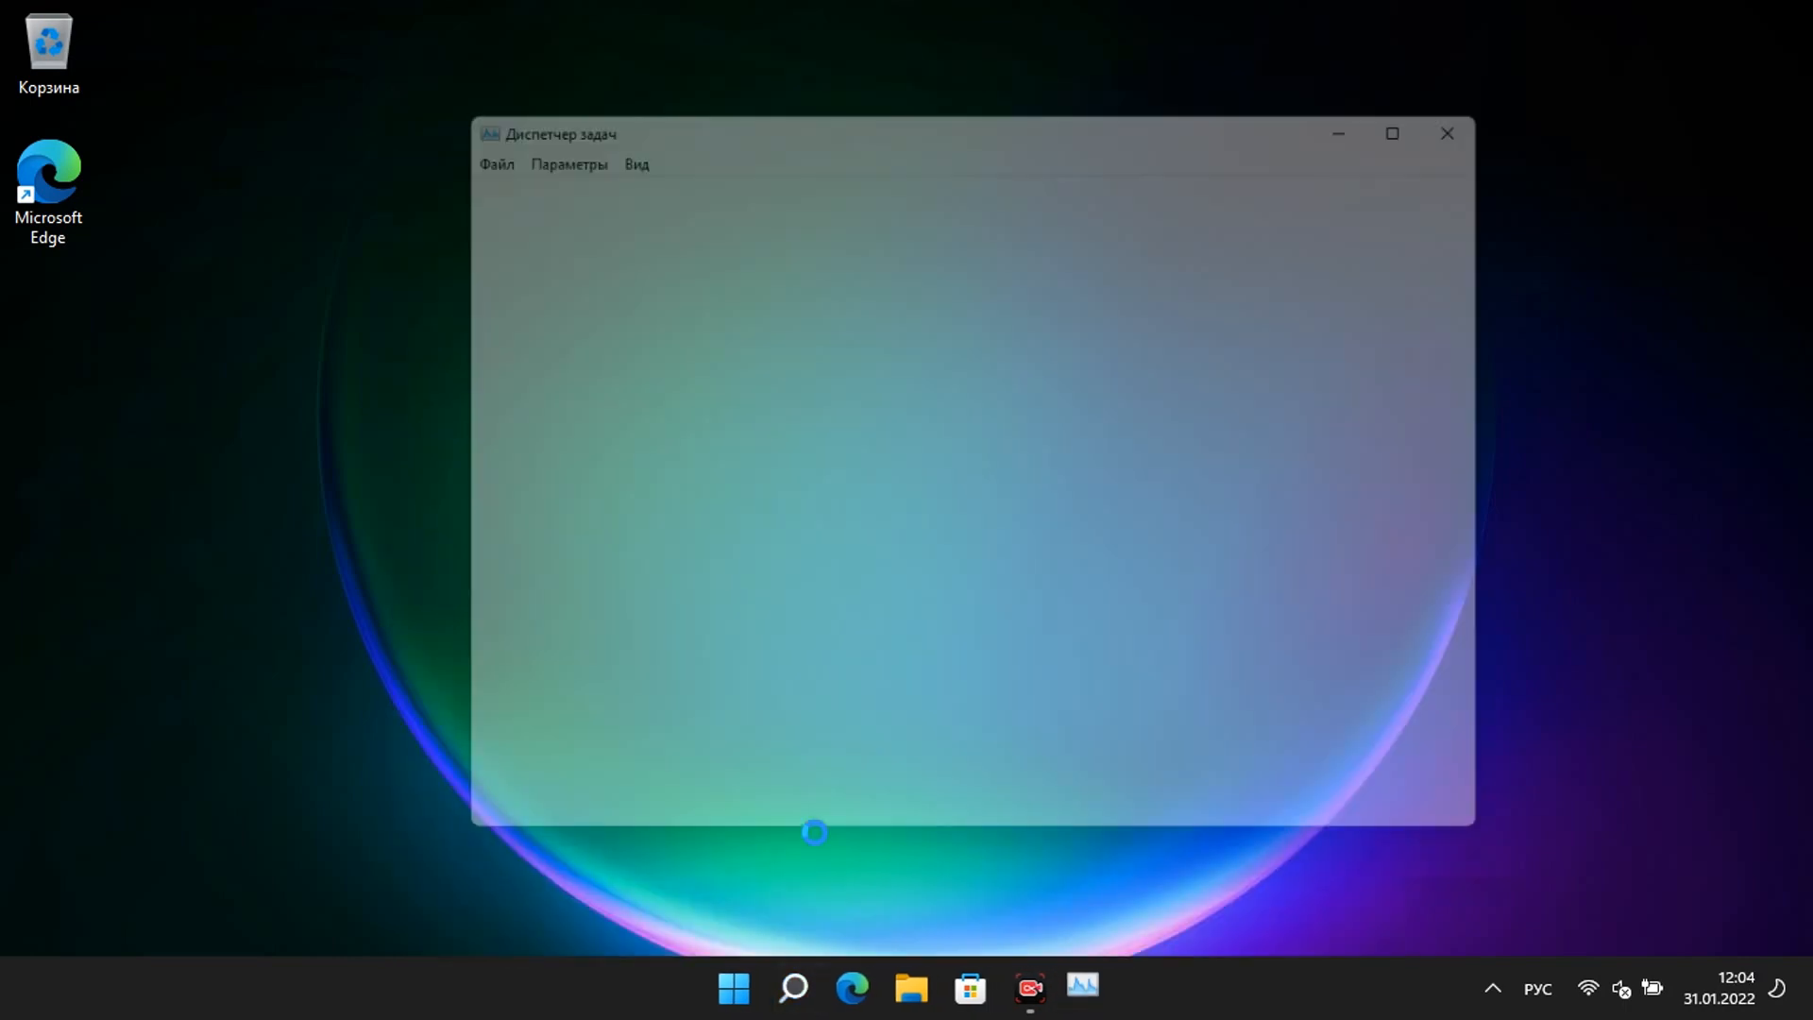